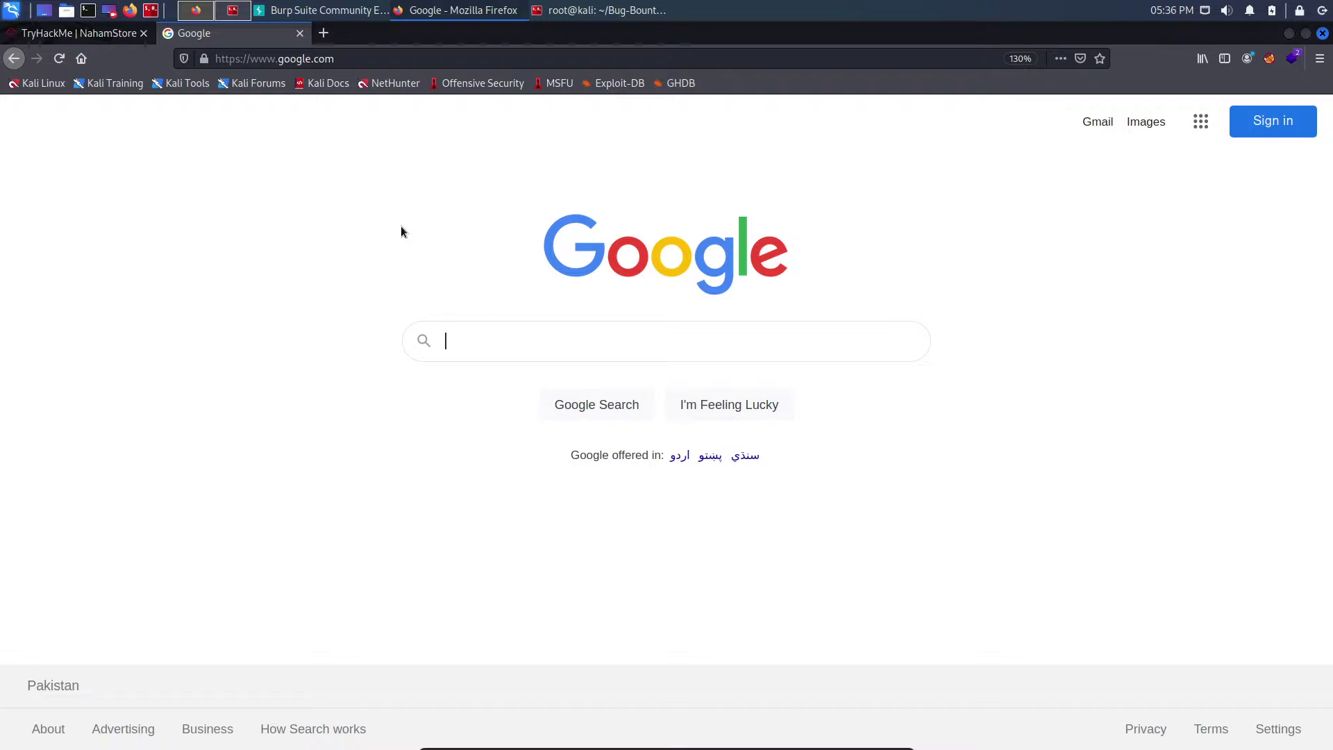
- Search Google for PHP files on the target site with the query site:nahamstore ext:php
left_click(475, 342)
type("site:")
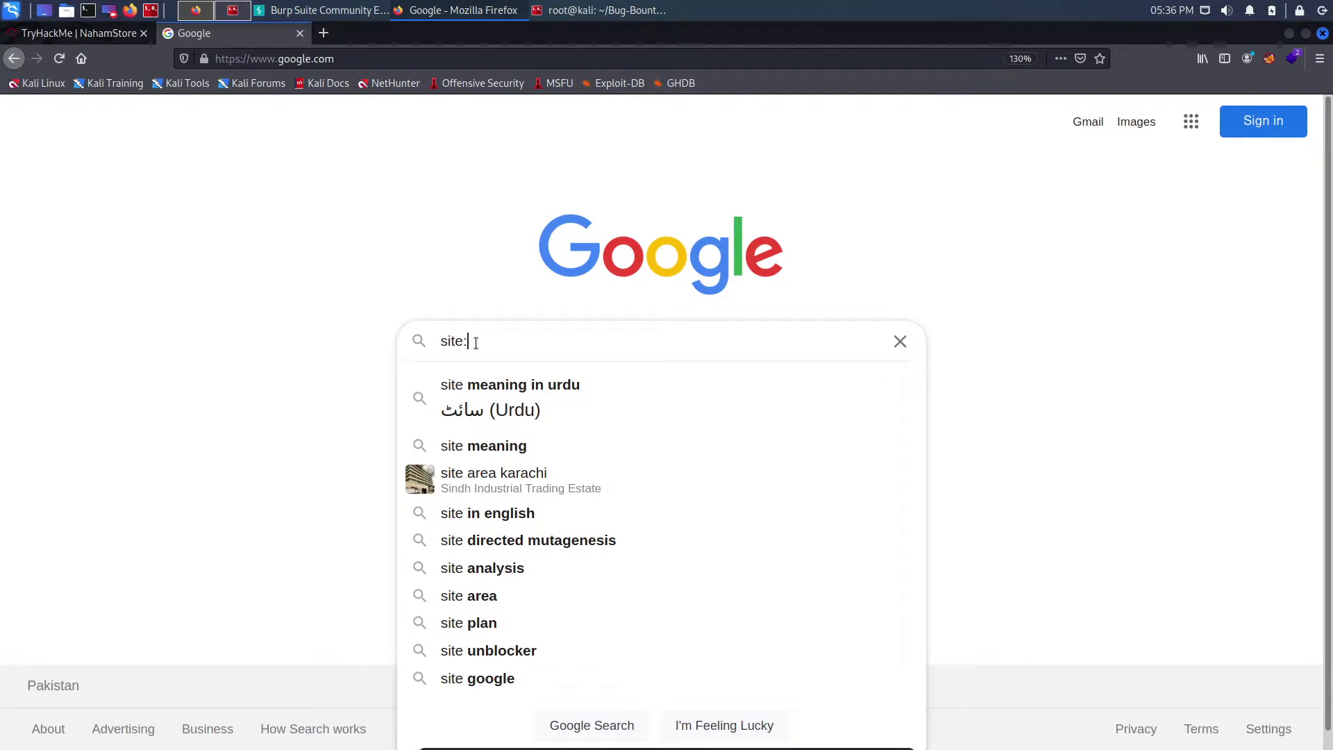
type("nah")
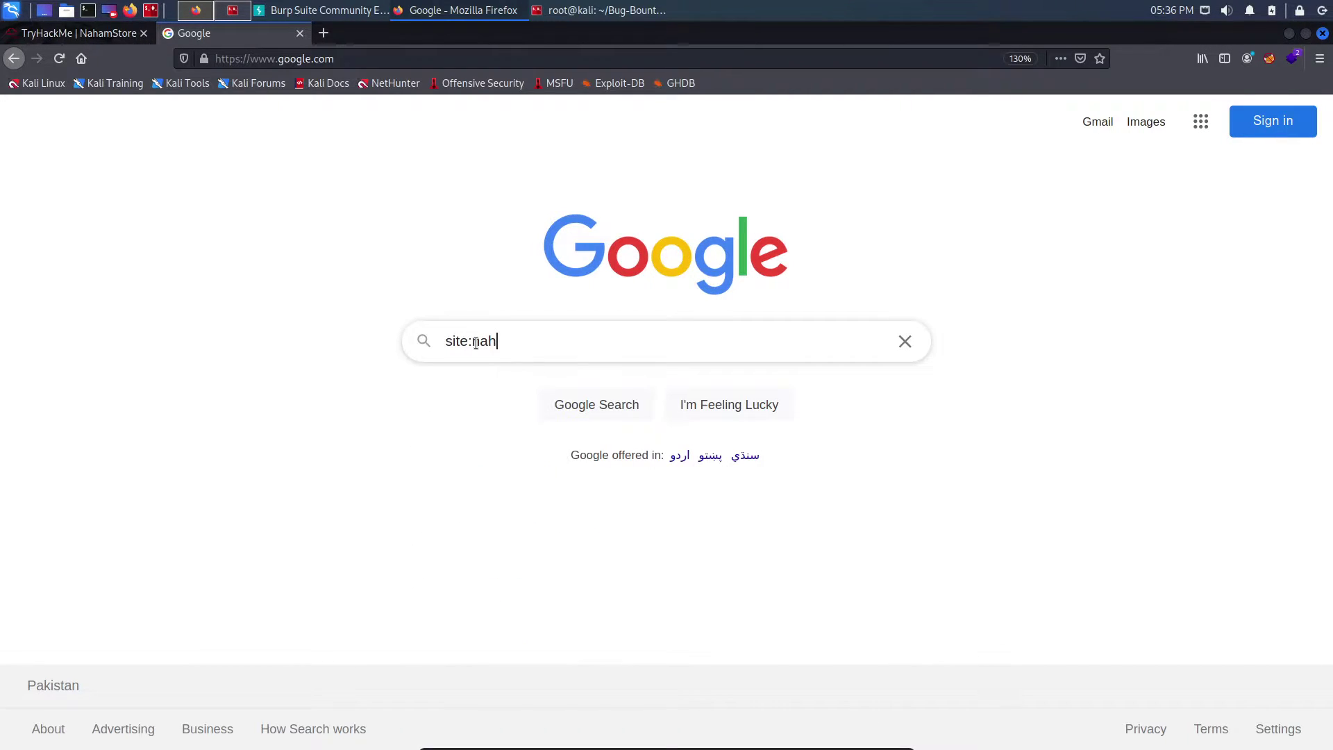
type("amstore")
type("ext:php")
key("Return")
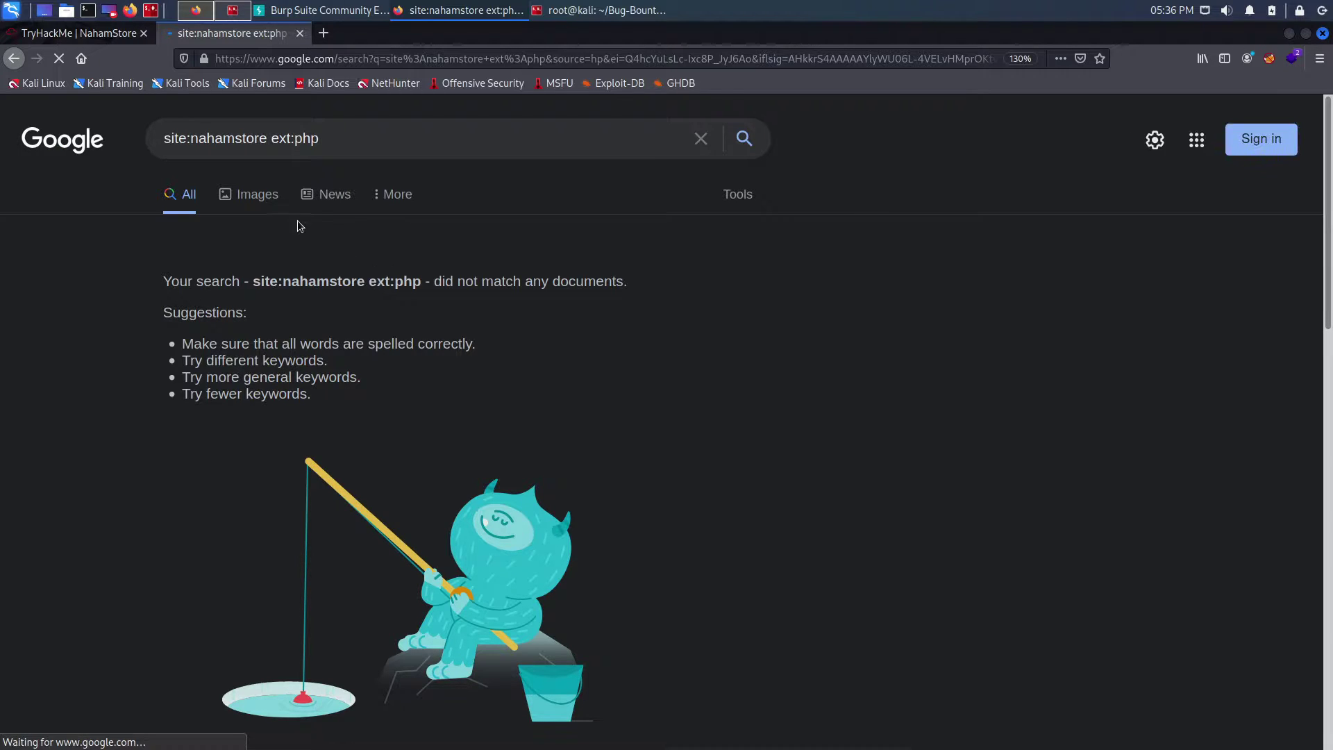
- Change the query's file extension to asp and search for site:nahamstore ext:asp
left_click(267, 140)
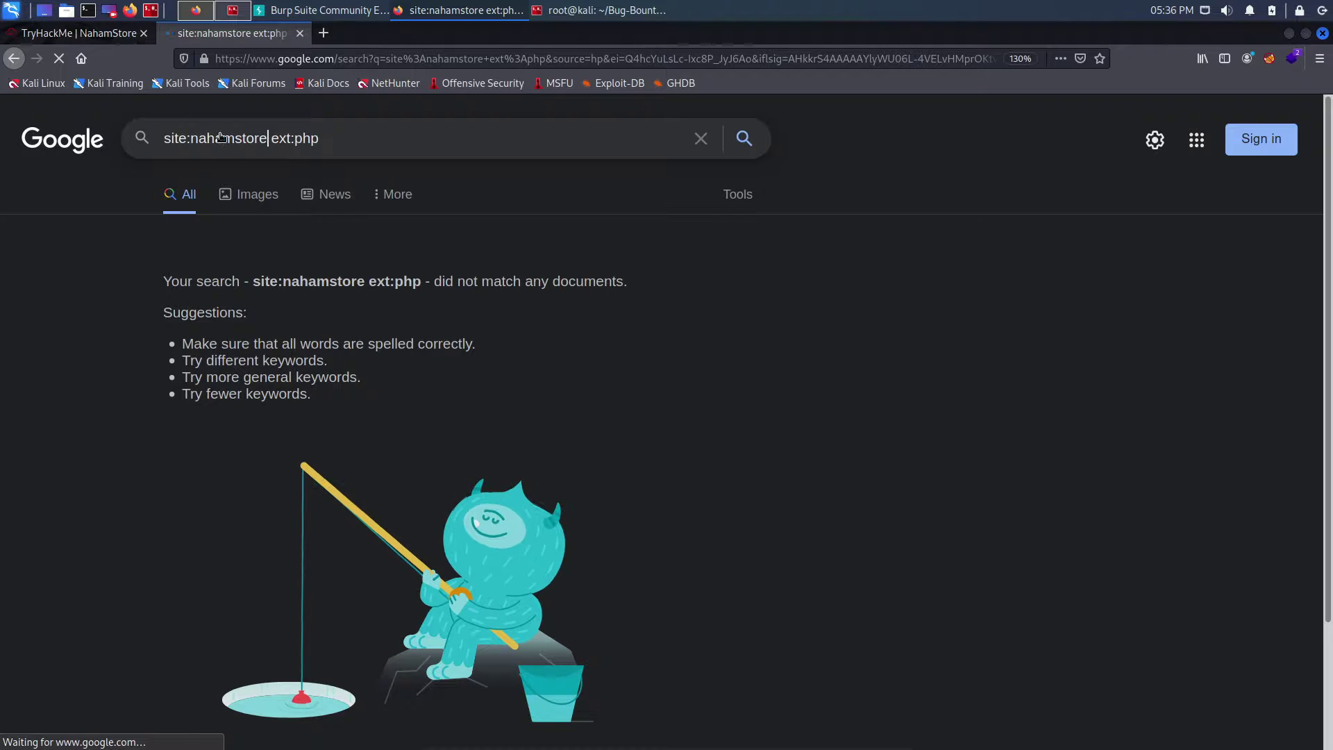
left_click(351, 140)
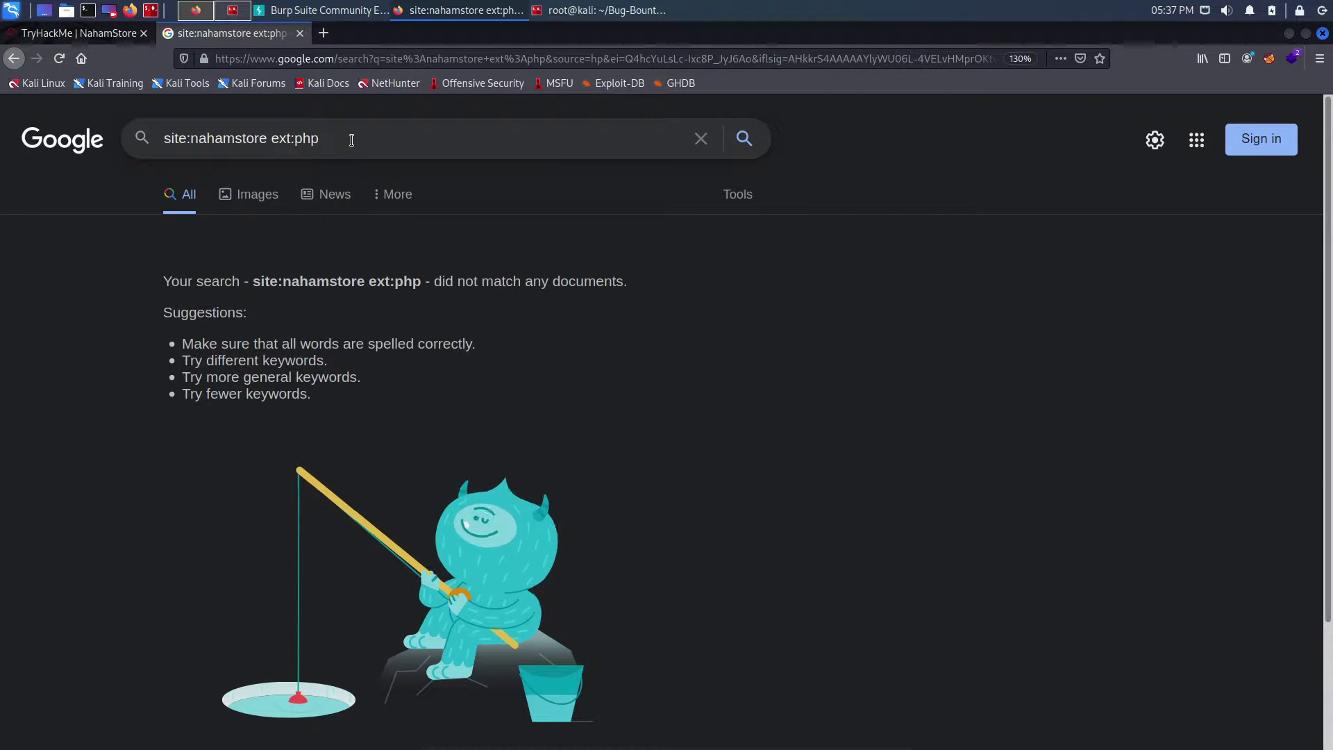
key("BackSpace")
key("BackSpace")
key("BackSpace")
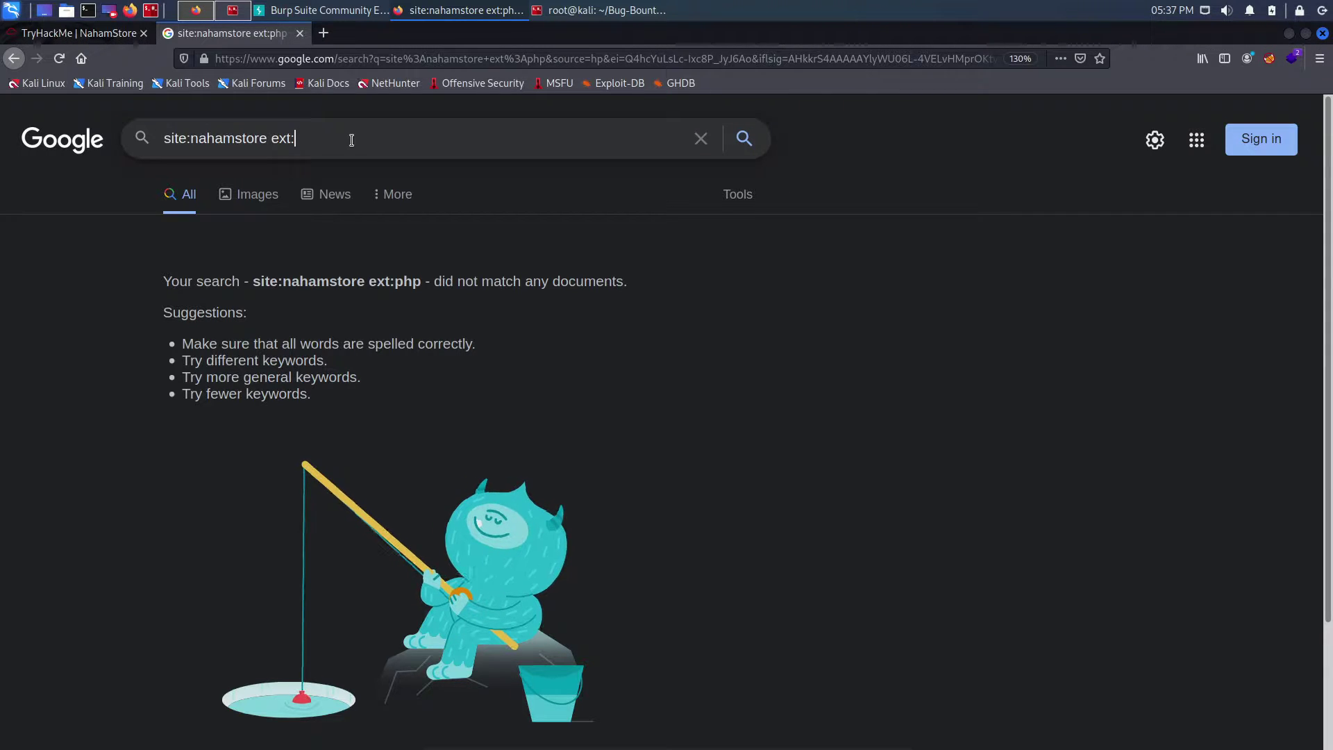
type("asp")
key("Return")
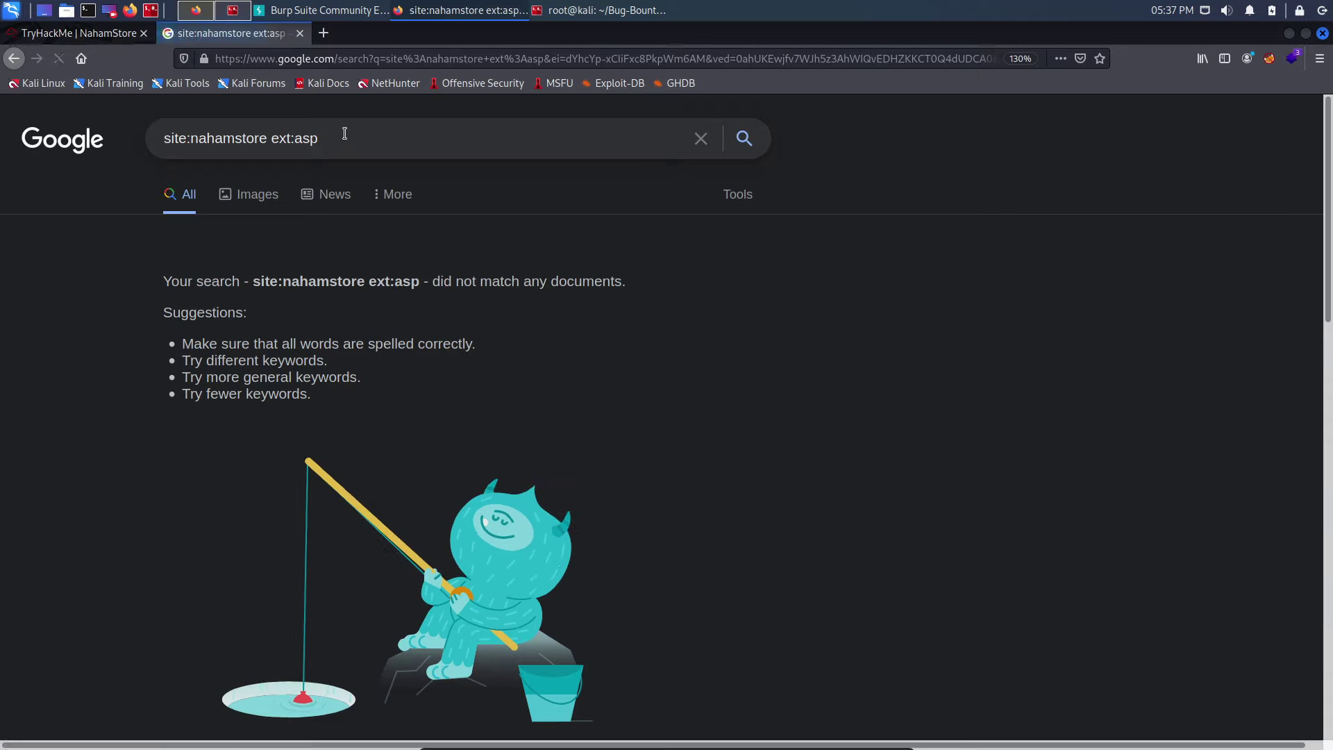
- Extend the file extension to aspx and search for site:nahamstore ext:aspx
left_click(363, 129)
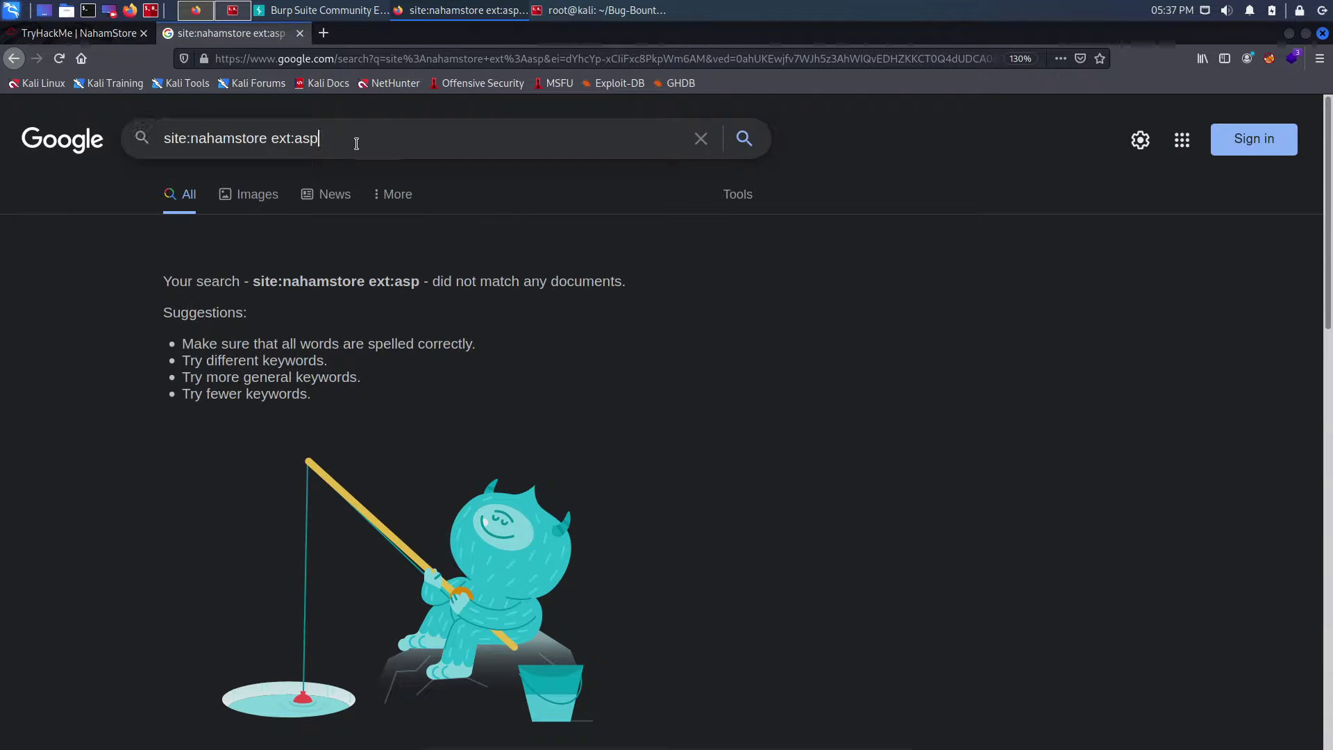
type("x")
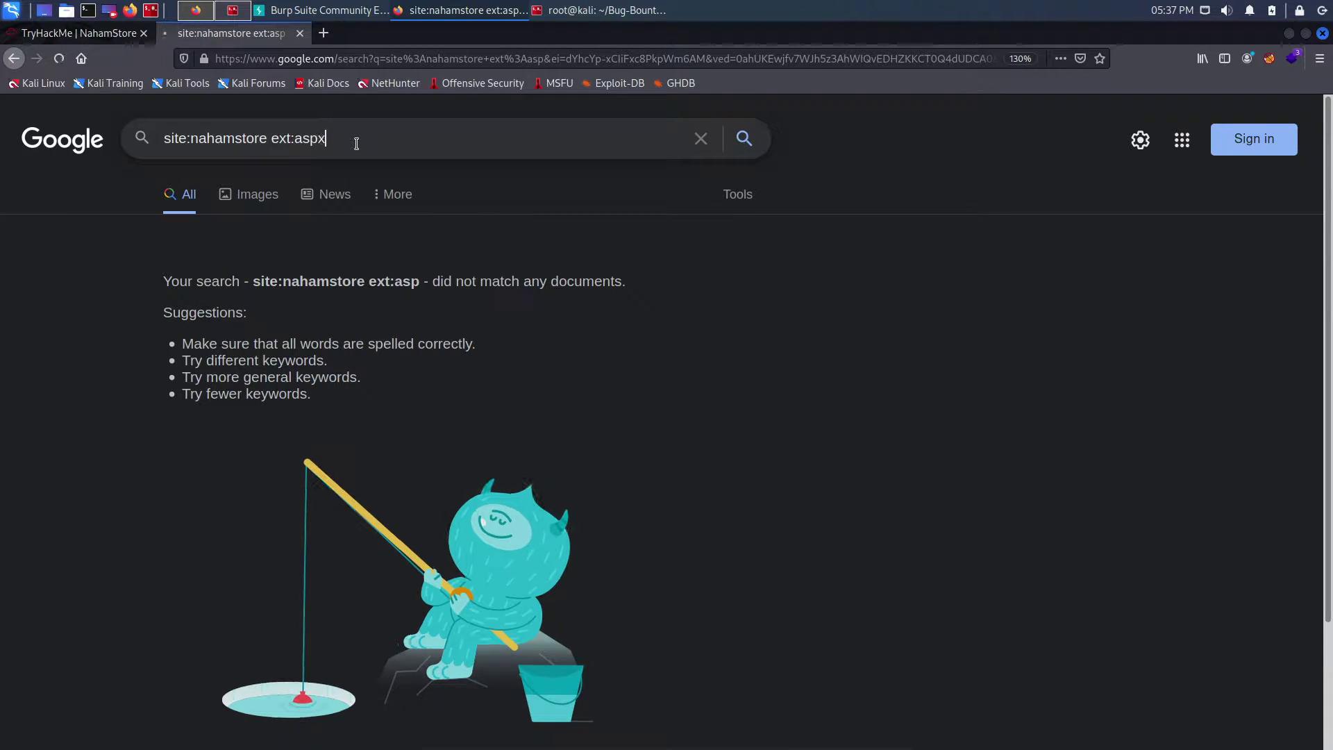
key("Return")
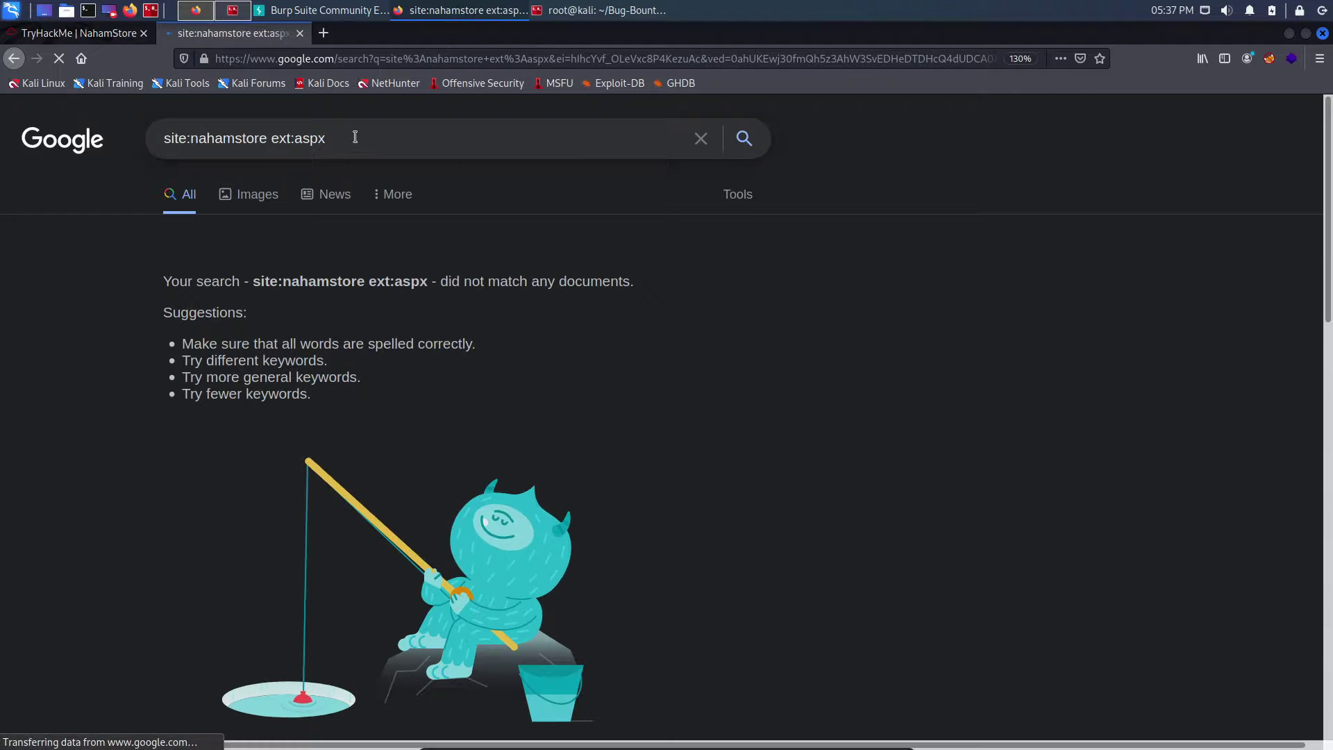
- Replace the file extension with js and search for site:nahamstore ext:js
left_click(389, 143)
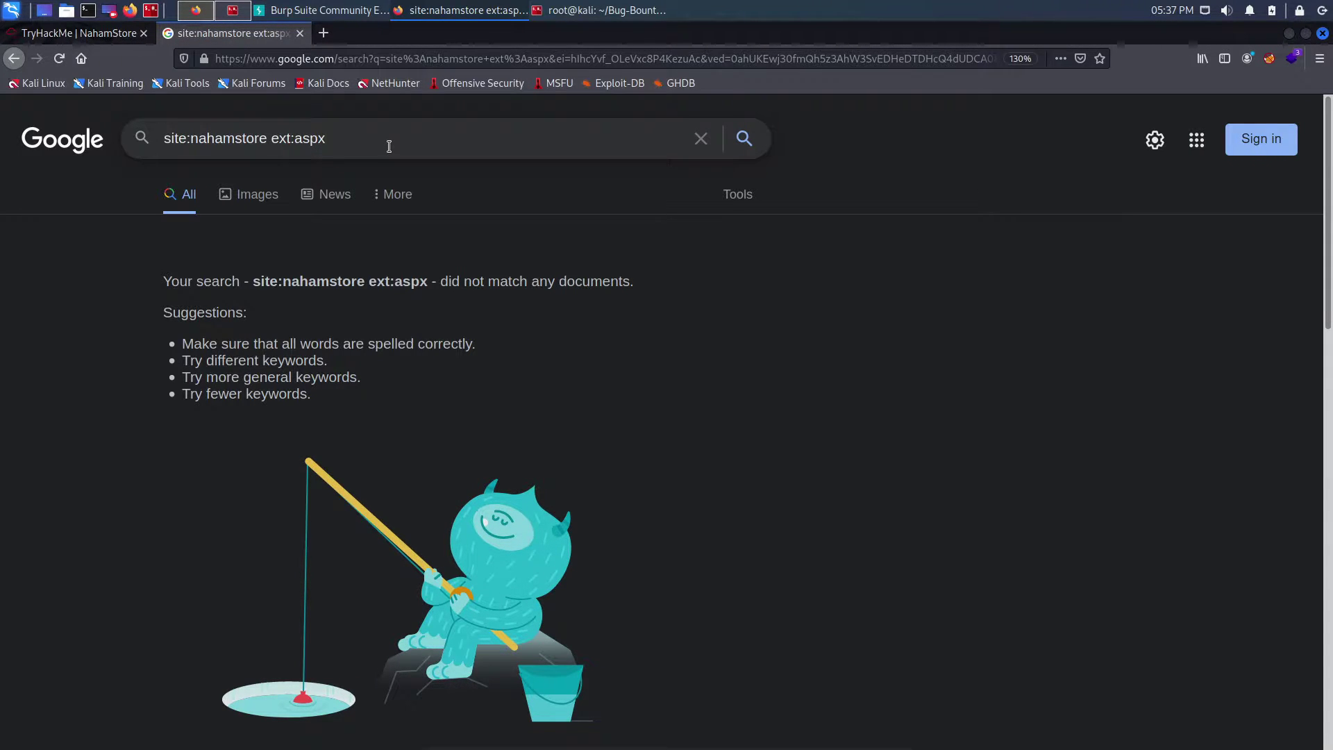
key("BackSpace")
key("BackSpace")
key("BackSpace")
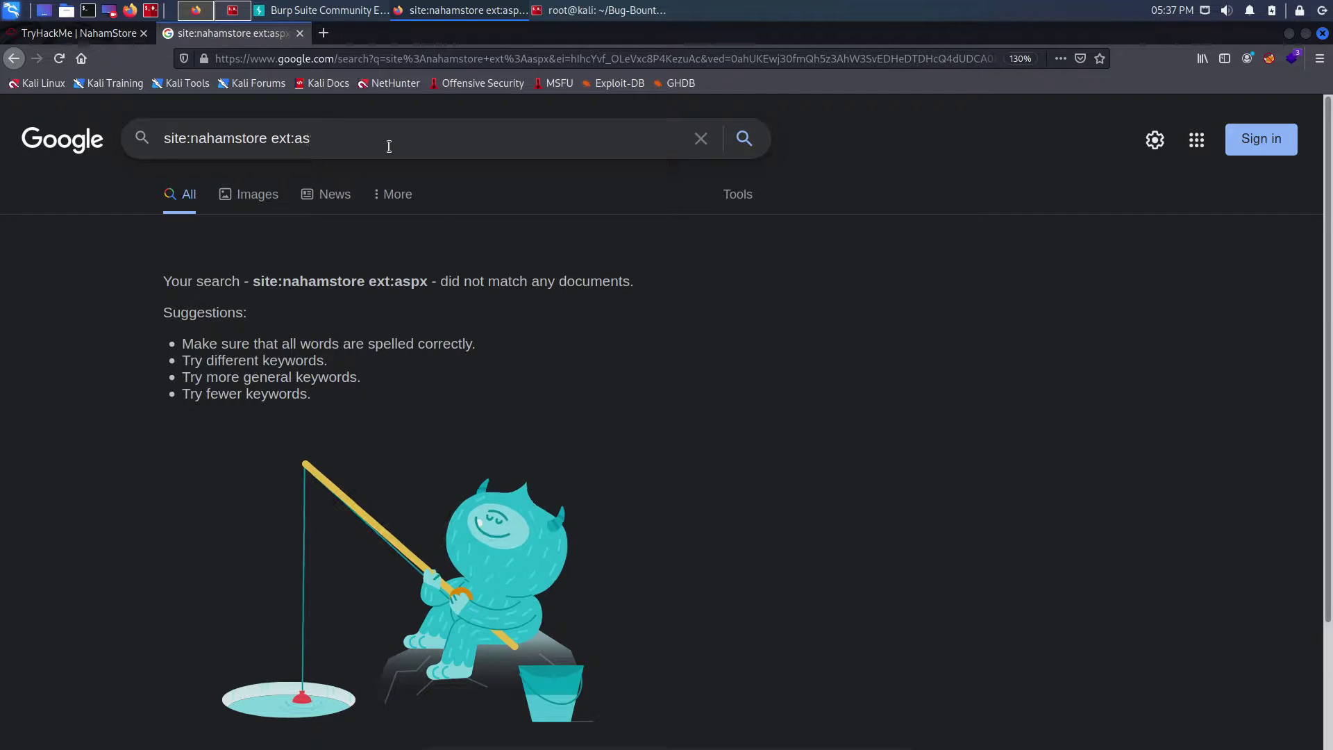
key("BackSpace")
type("js")
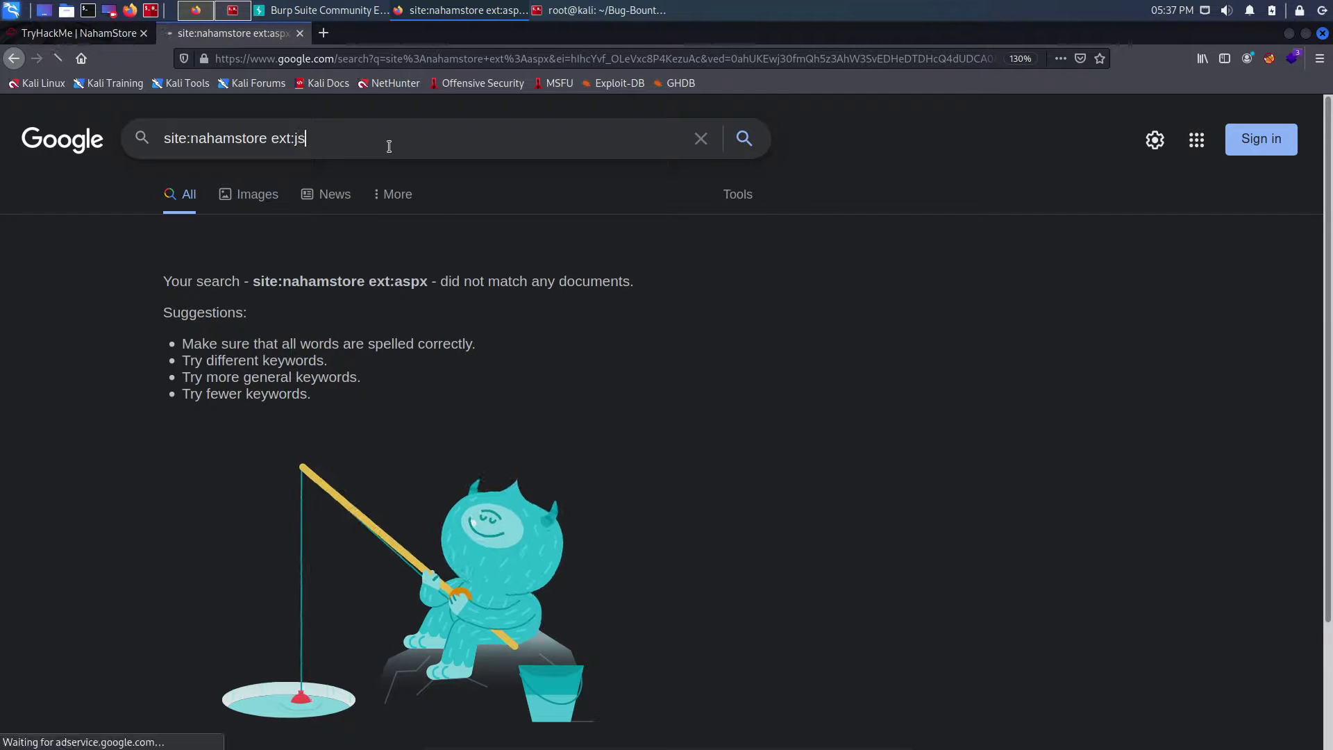
key("Return")
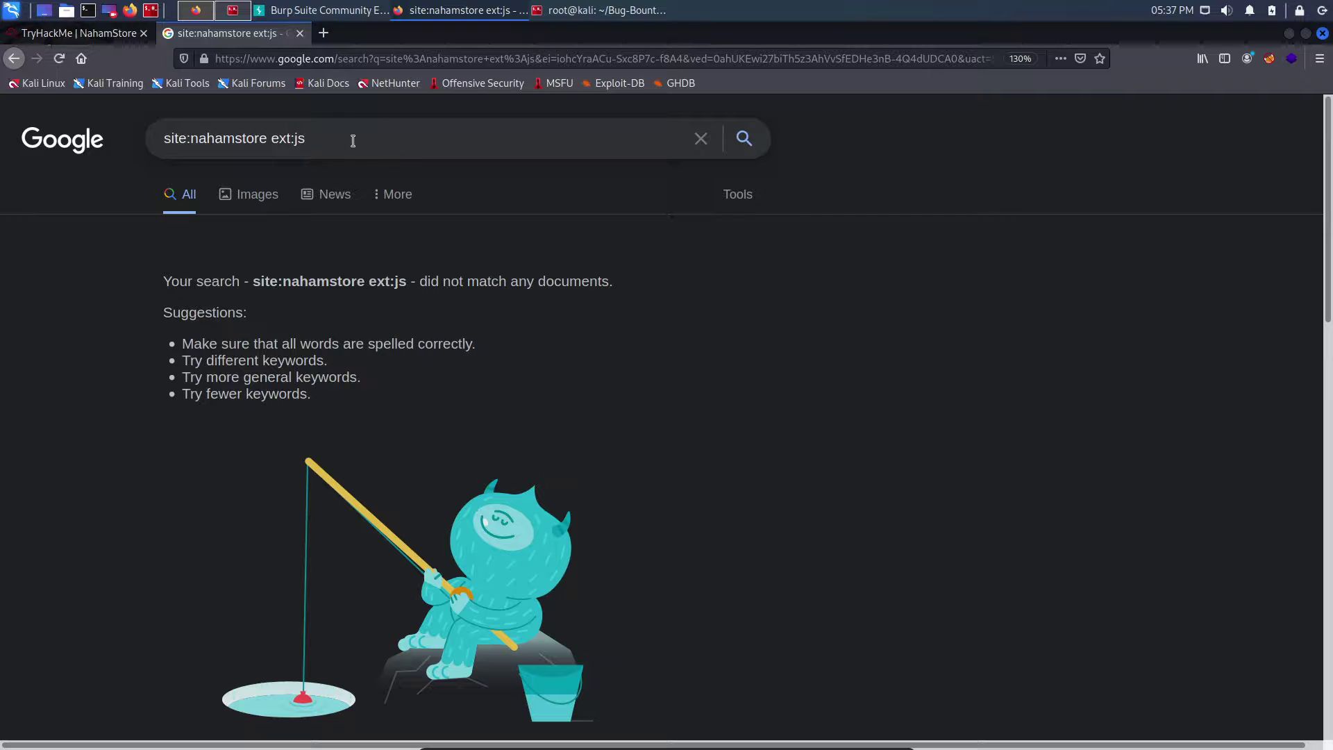
- Set the query's file extension to jsp and search for site:nahamstore ext:jsp
key("BackSpace")
key("BackSpace")
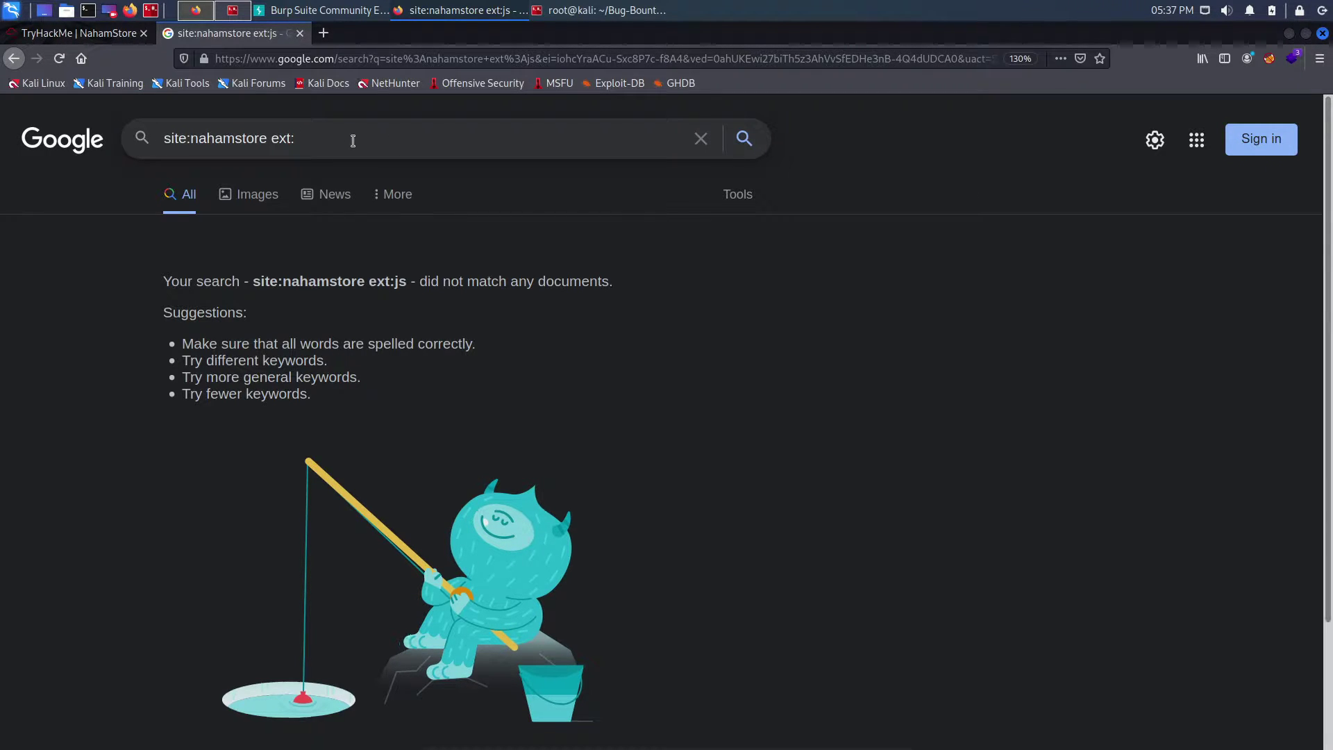
type("jsp")
key("Return")
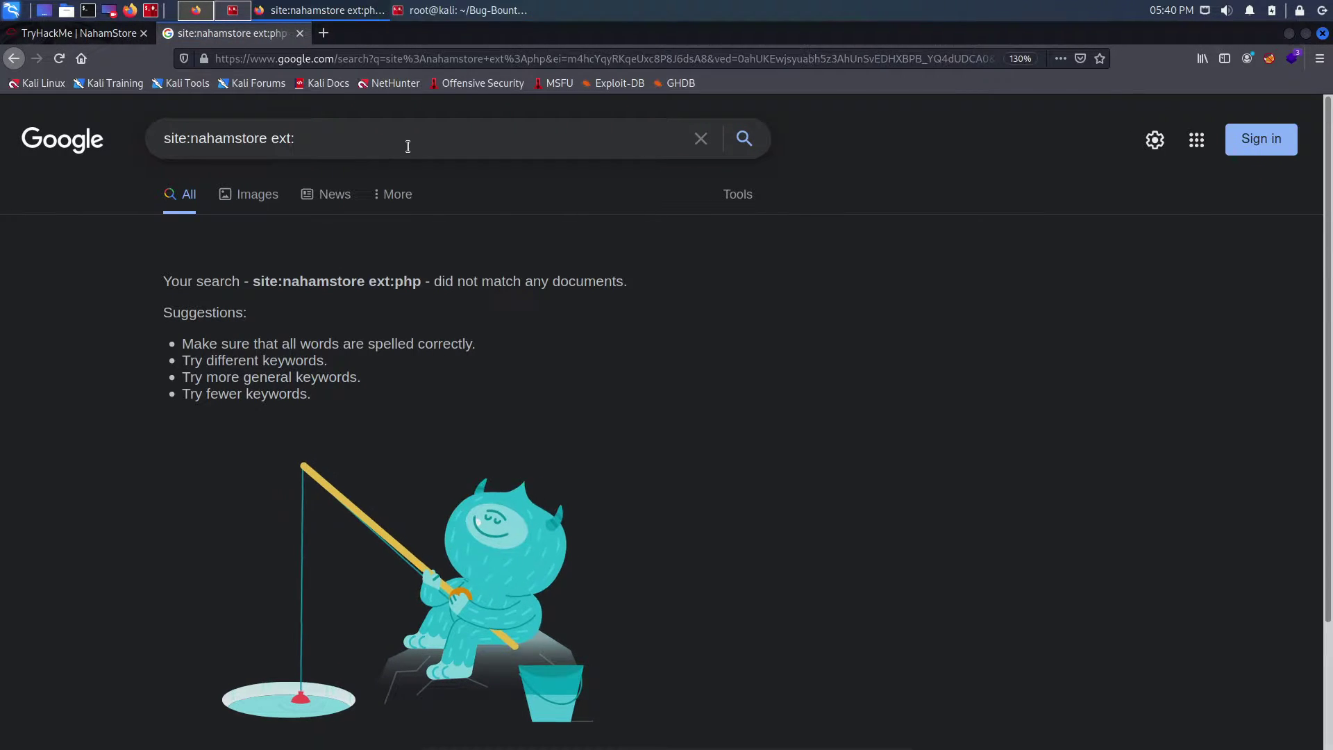
left_click(408, 146)
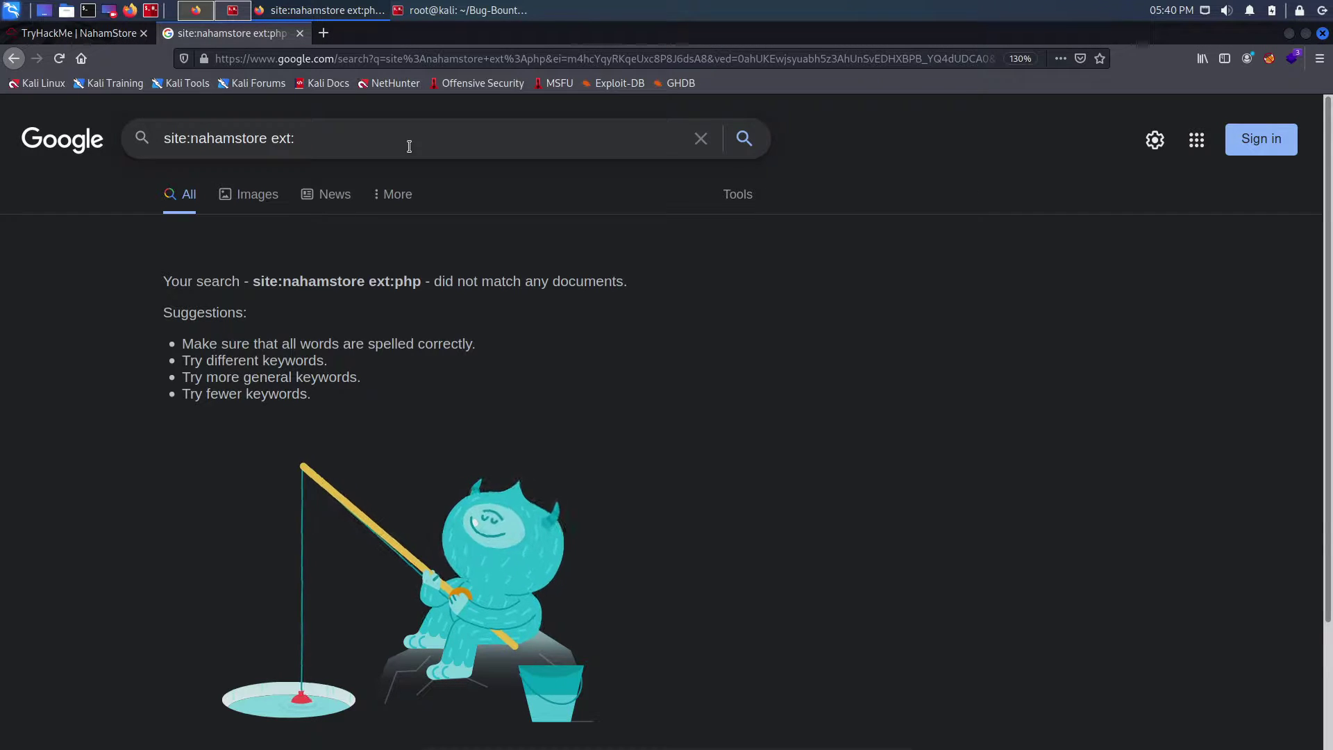
type("jsp")
key("Return")
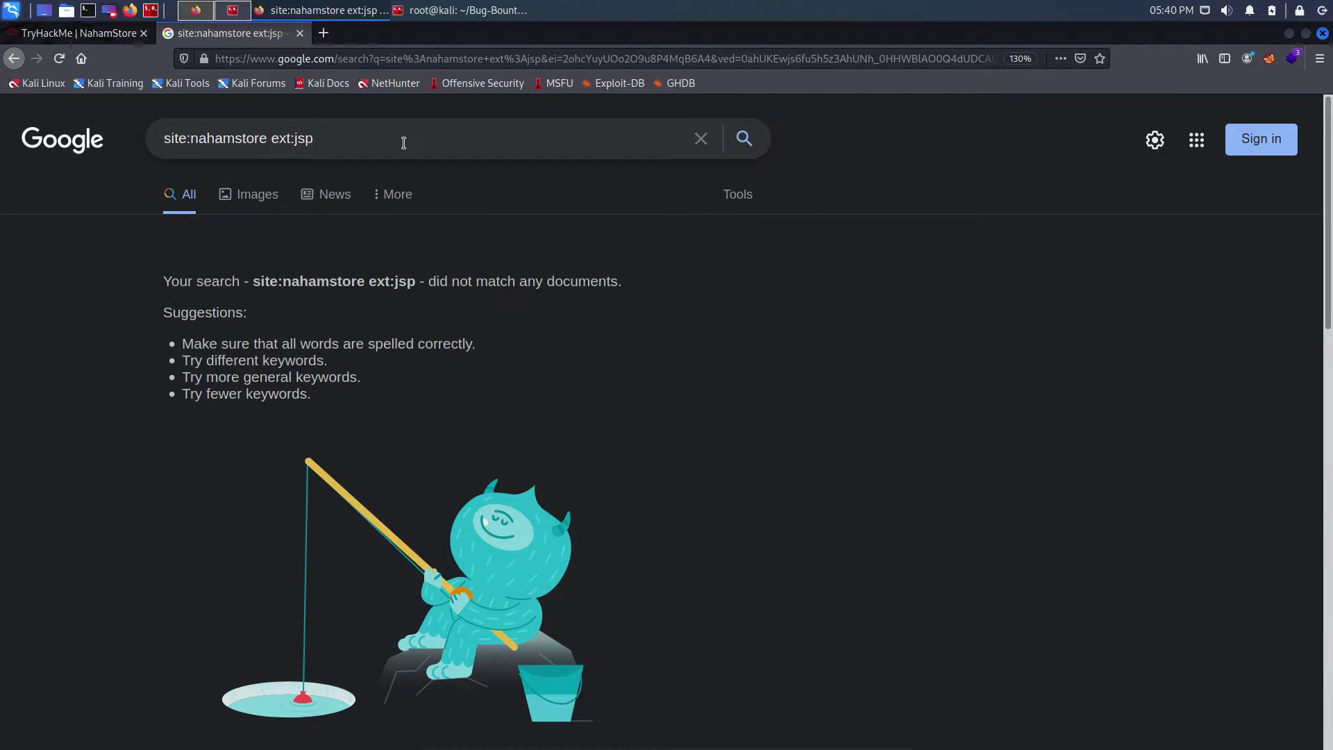
- Remove the ext filter from the search query and extend the site filter to site:nahamstore.com
left_click(386, 141)
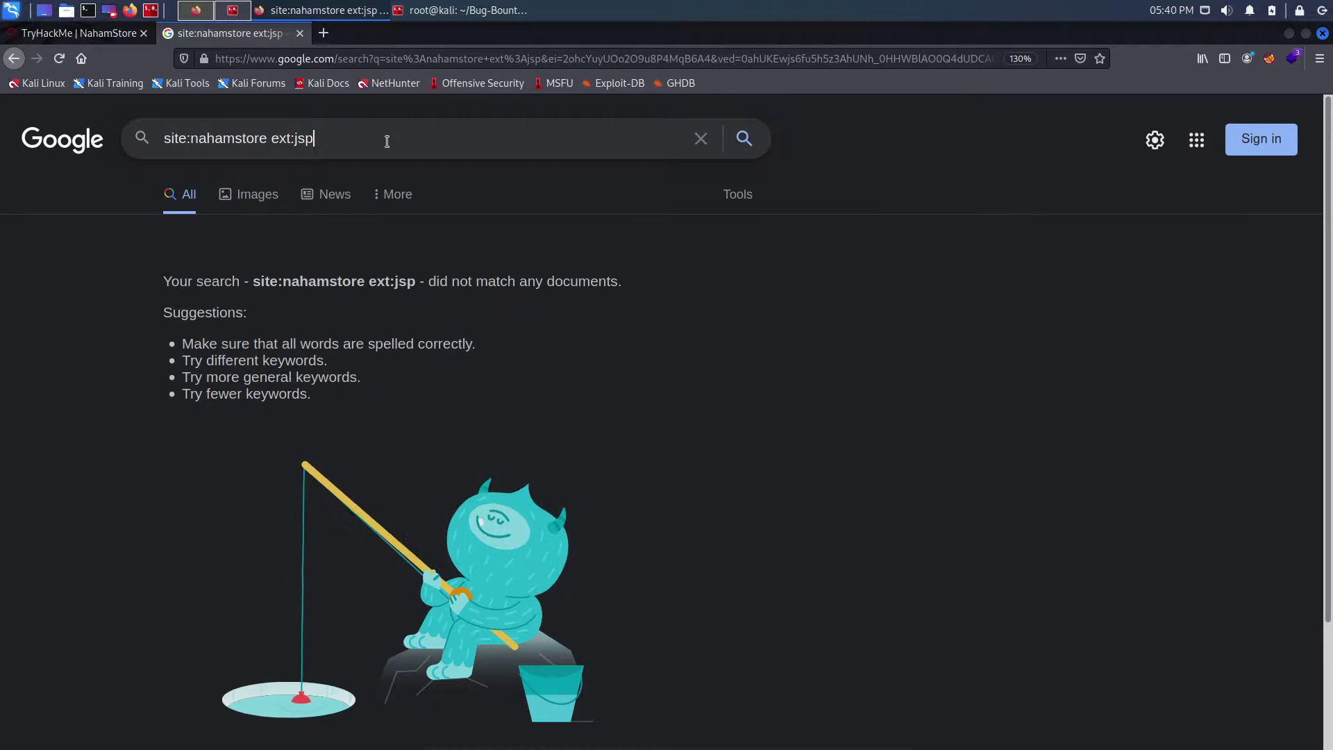
key("BackSpace")
key("BackSpace")
key("BackSpace")
key("BackSpace")
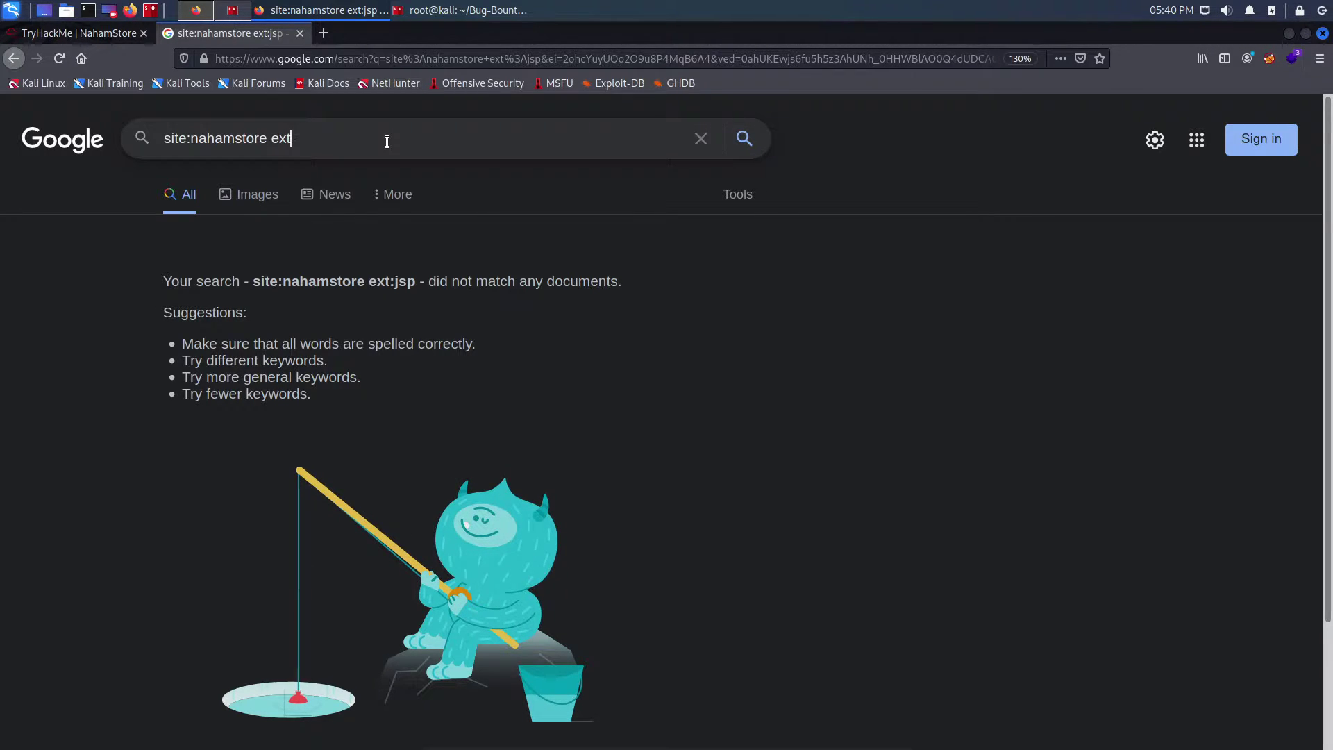
key("BackSpace")
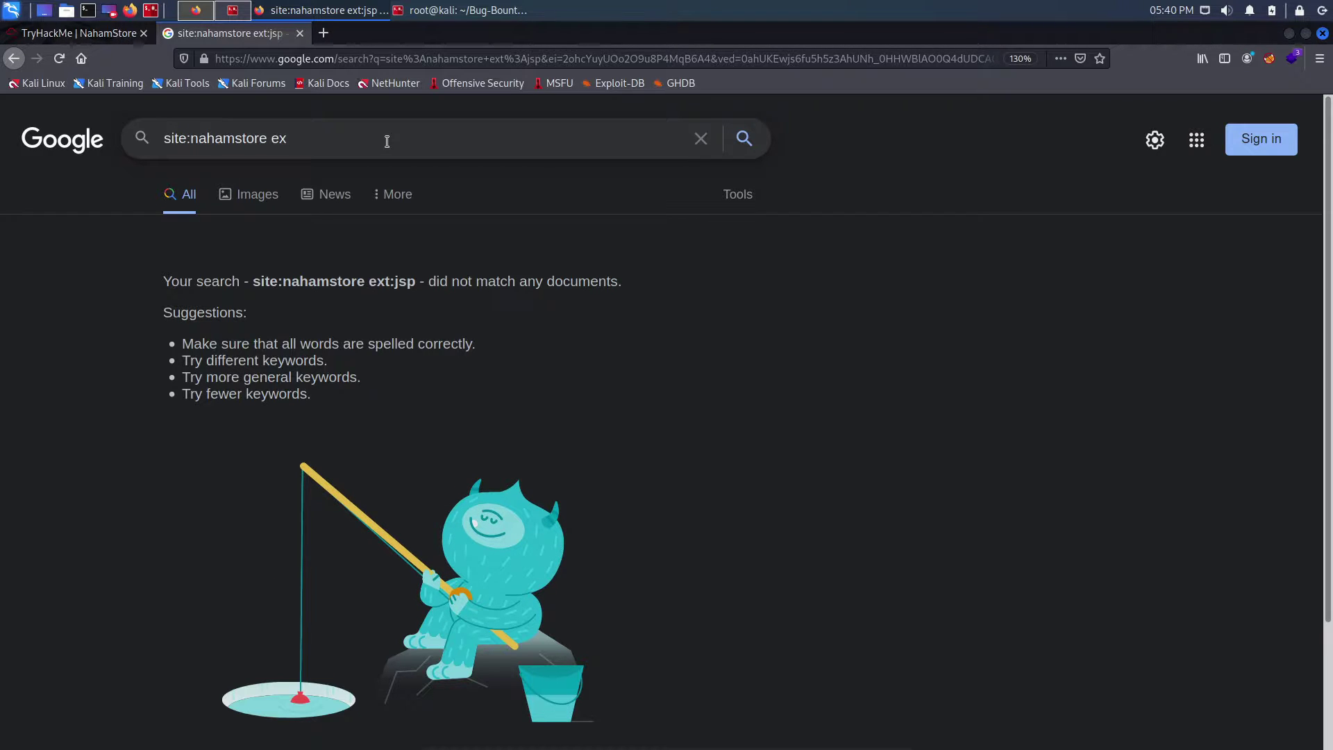
key("BackSpace")
key("BackSpace")
key("BackSpace")
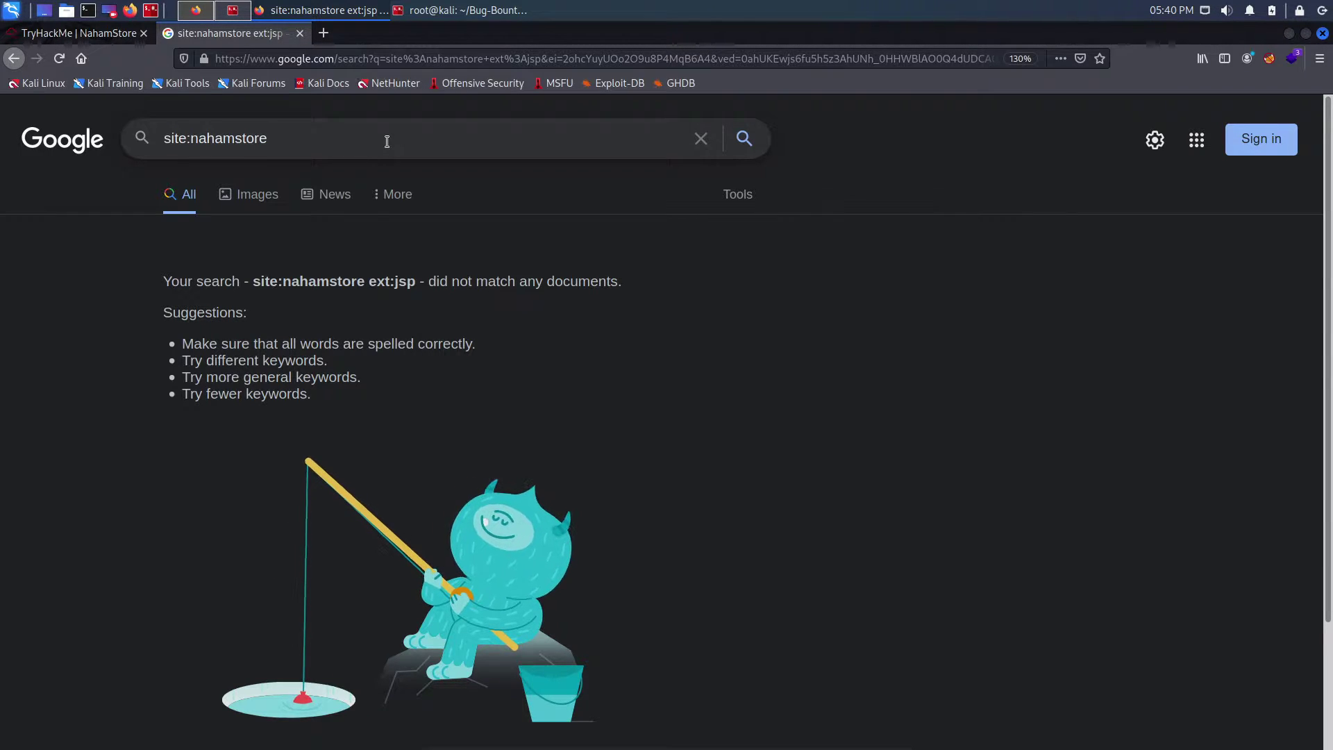
type(".com")
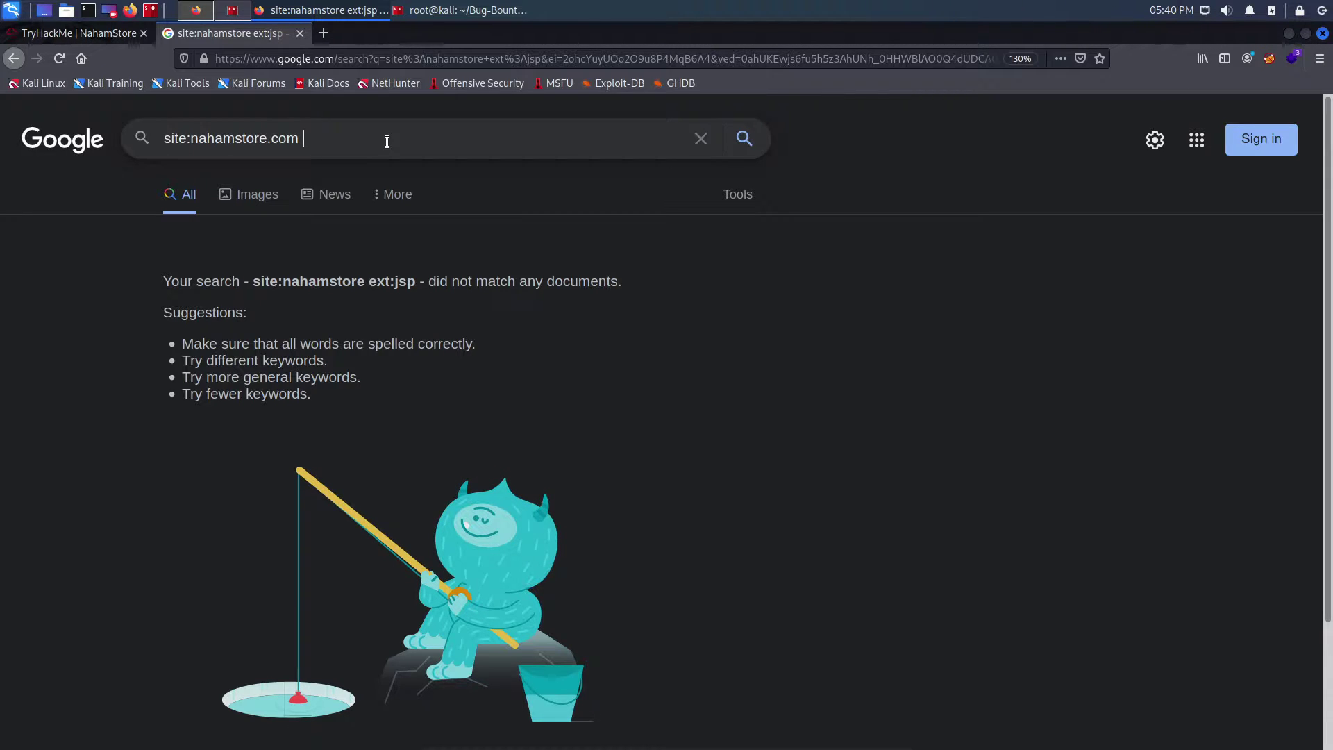
- Add the filter inurl:'img_url' to the site:nahamstore.com query and run the search
type(" inurl:")
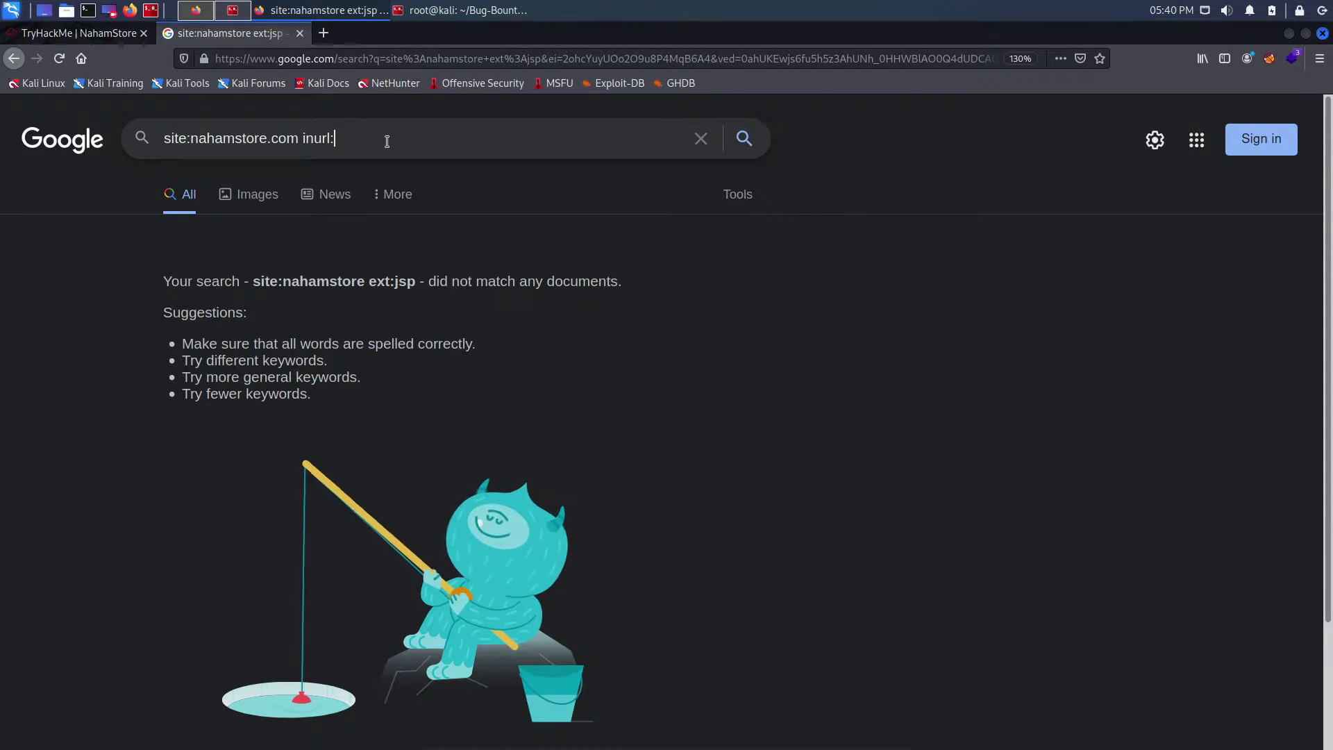
type("\"")
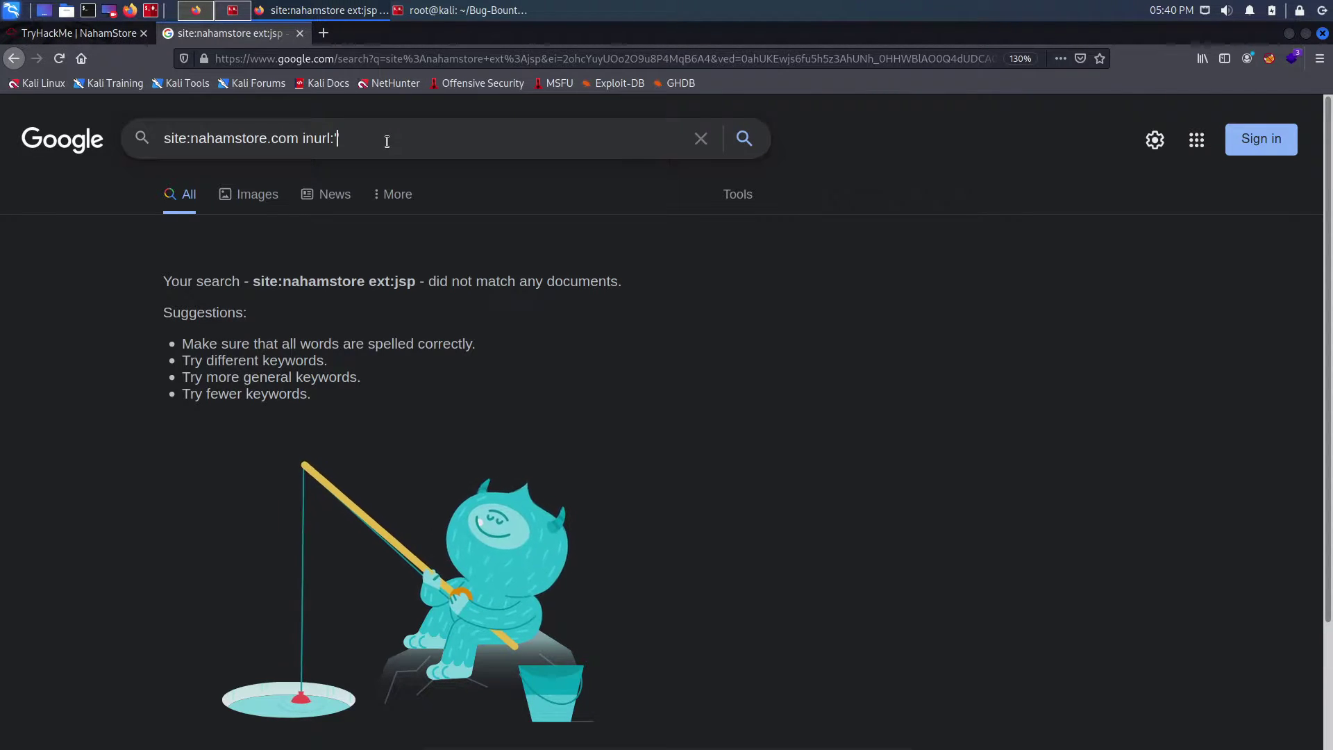
type("img_url")
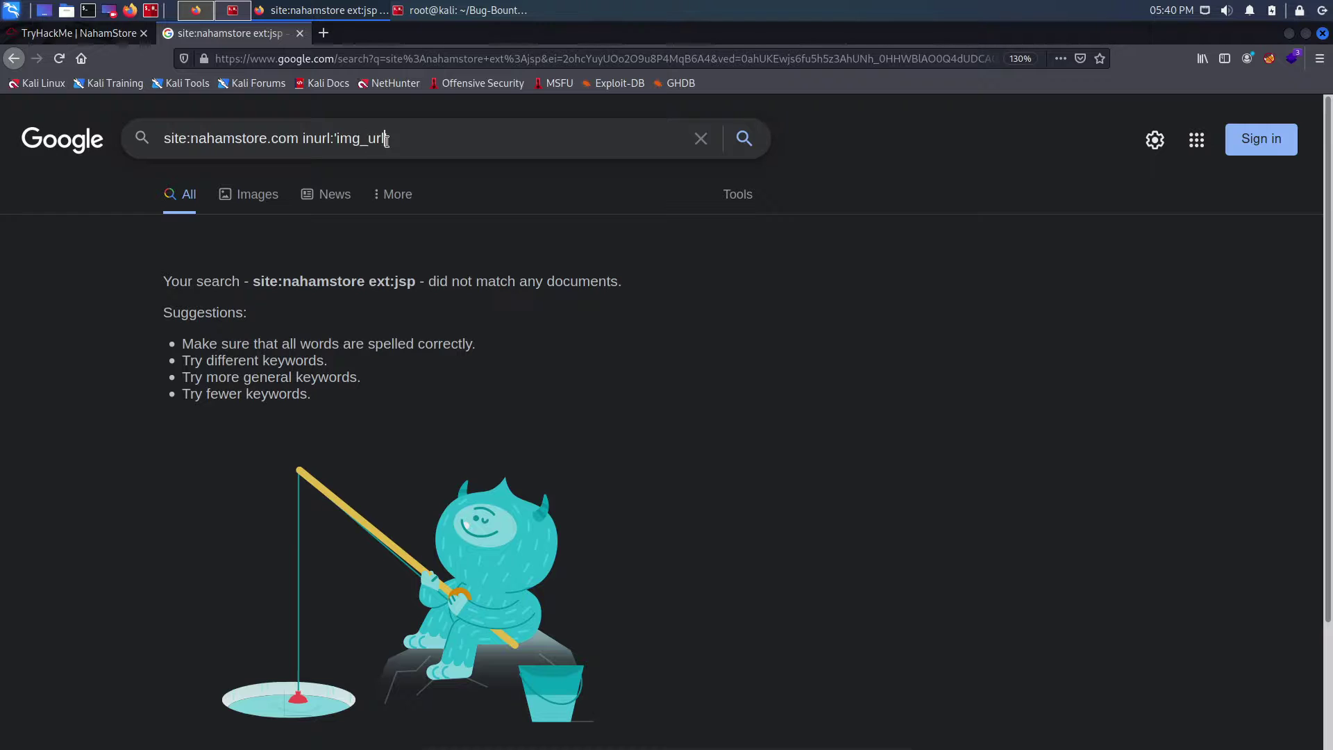
type("'")
key("Return")
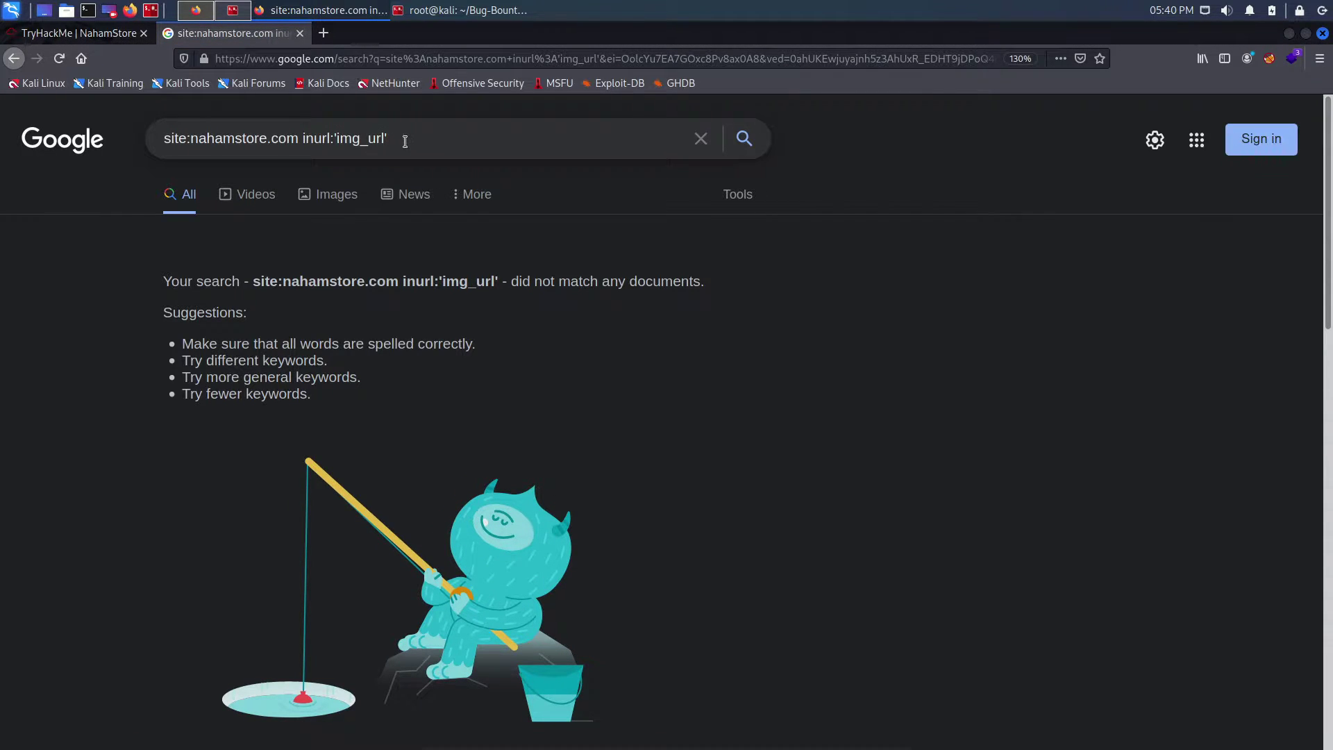
- Replace the inurl value with remote_url and search for site:nahamstore.com inurl:'remote_url'
left_click(407, 141)
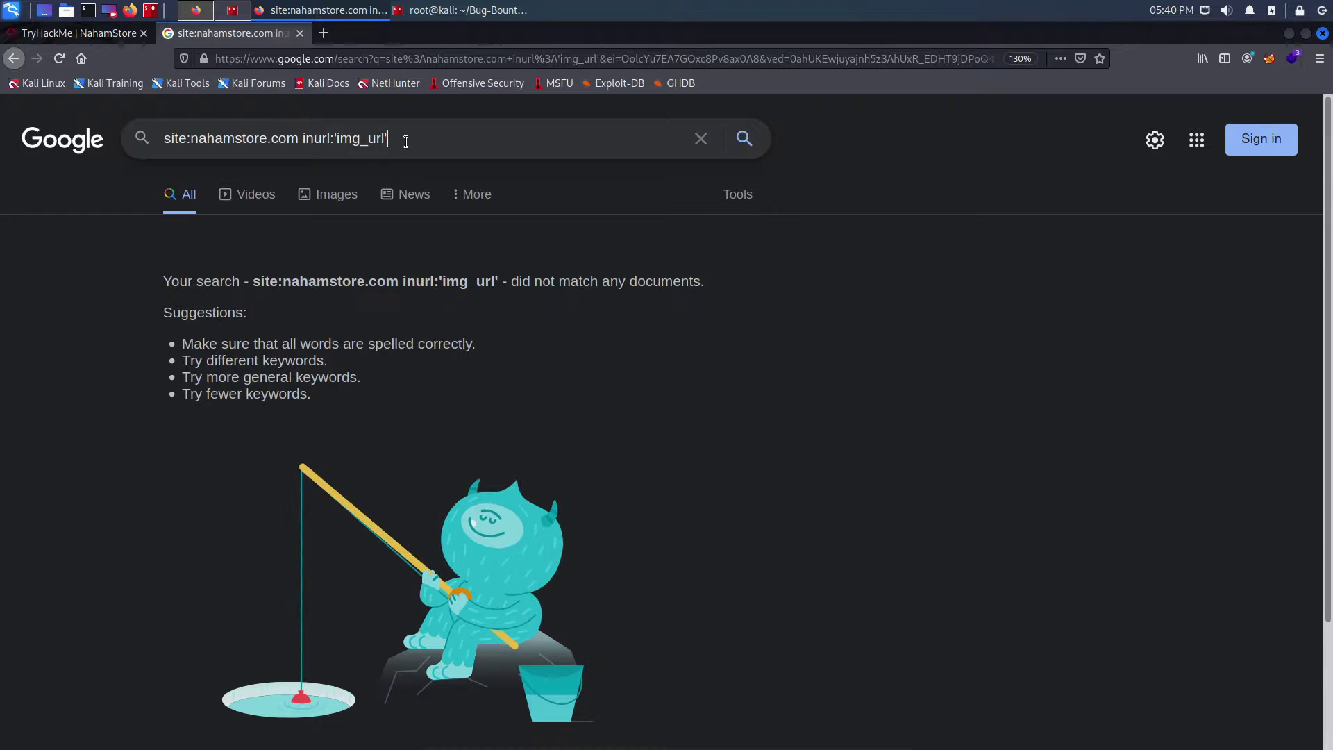
key("BackSpace")
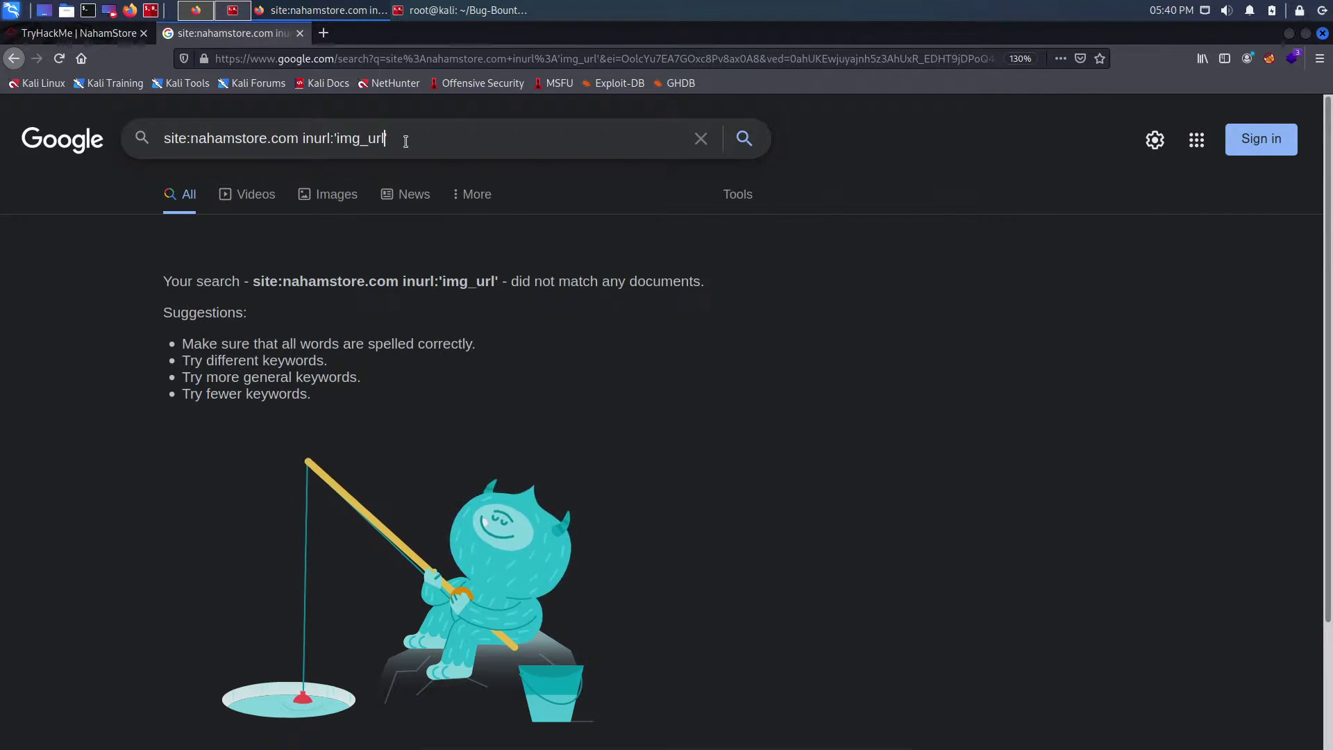
key("BackSpace")
key("BackSpace")
key("BackSpace")
key("BackSpace")
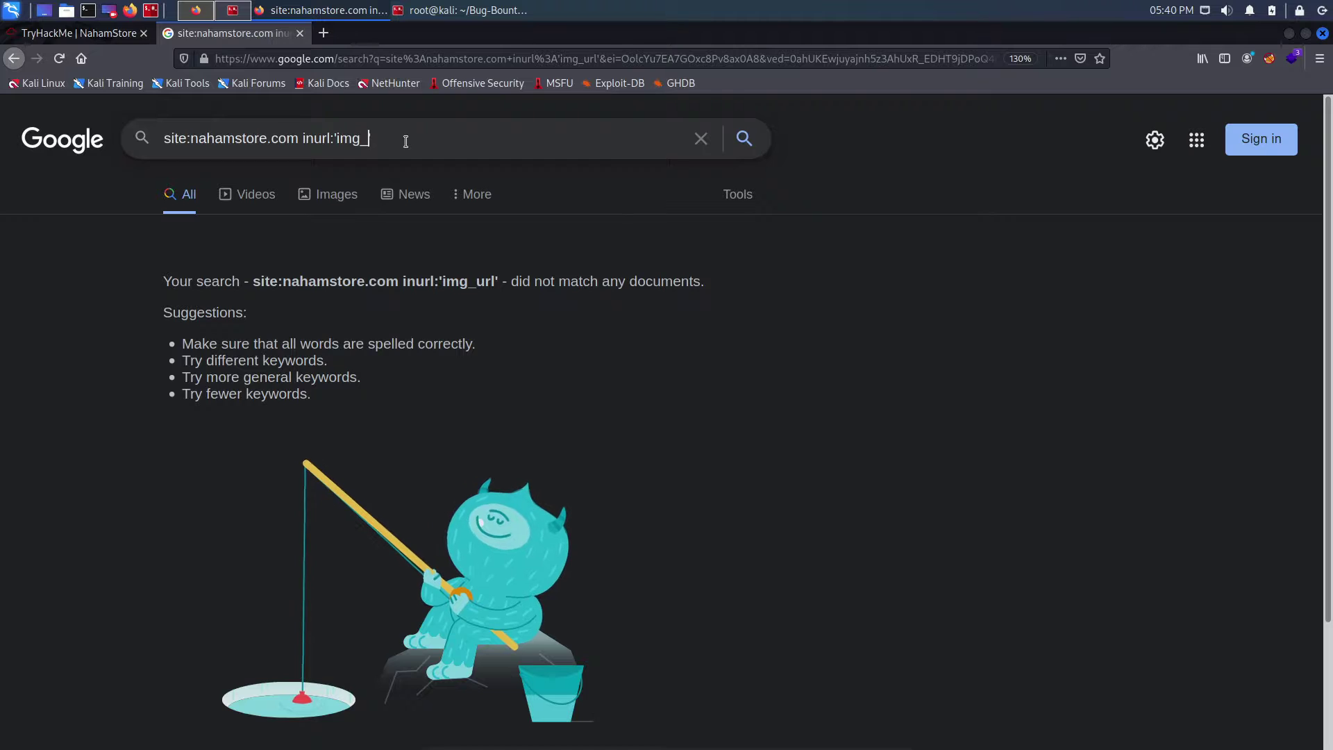
key("BackSpace")
key("BackSpace")
key("BackSpace")
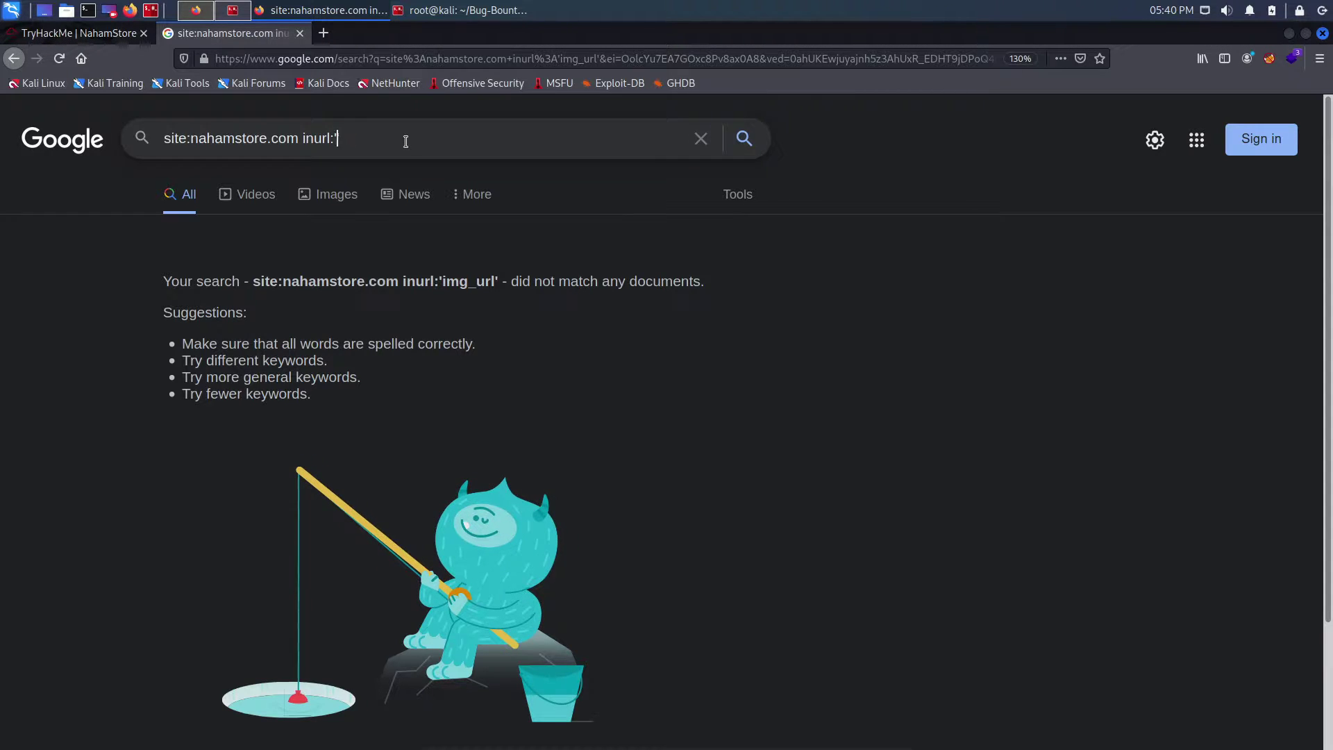
type("remo")
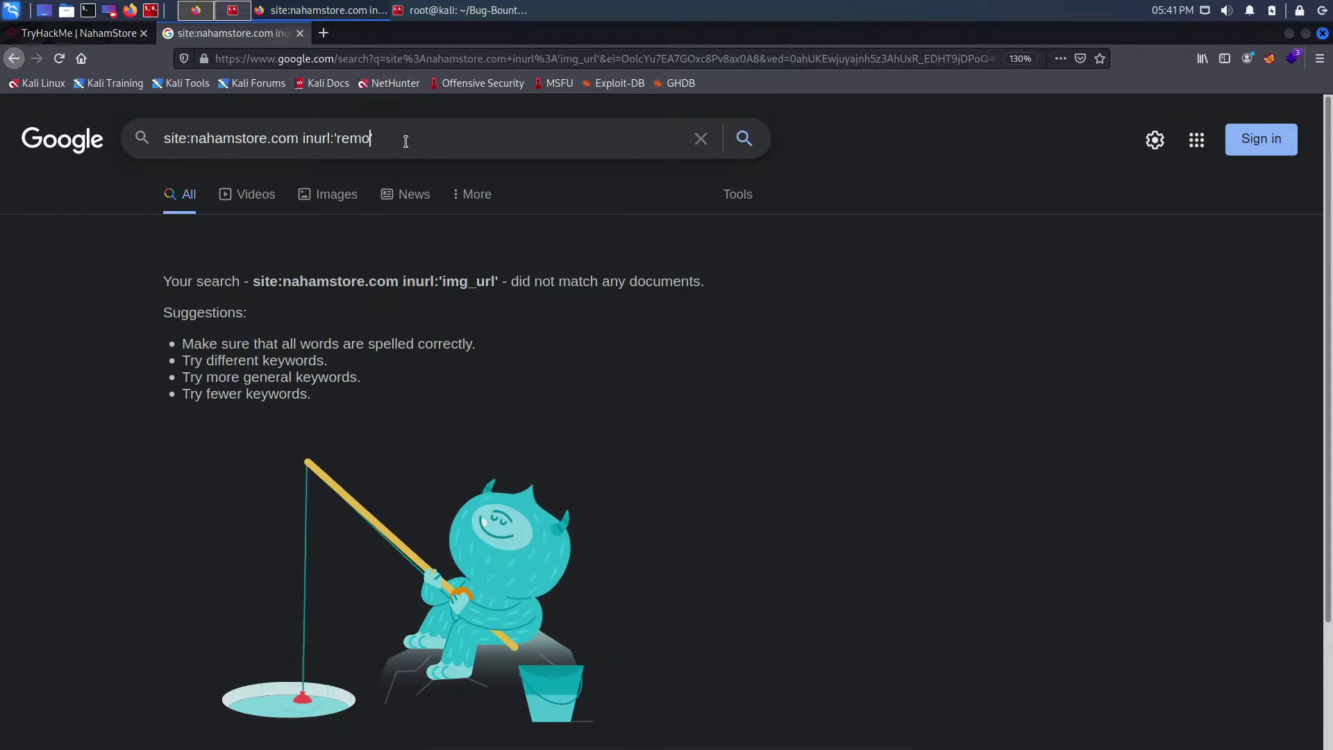
type("te_url")
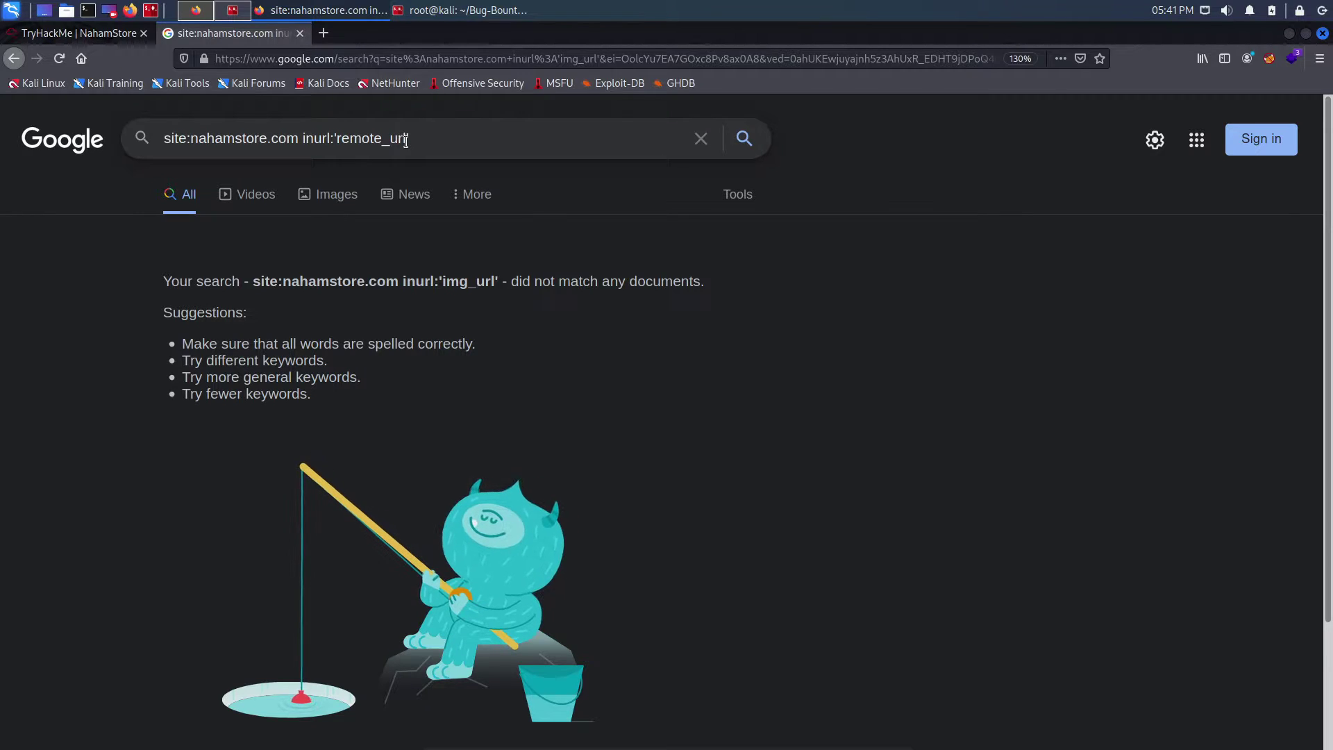
key("Return")
type("_url'")
key("Return")
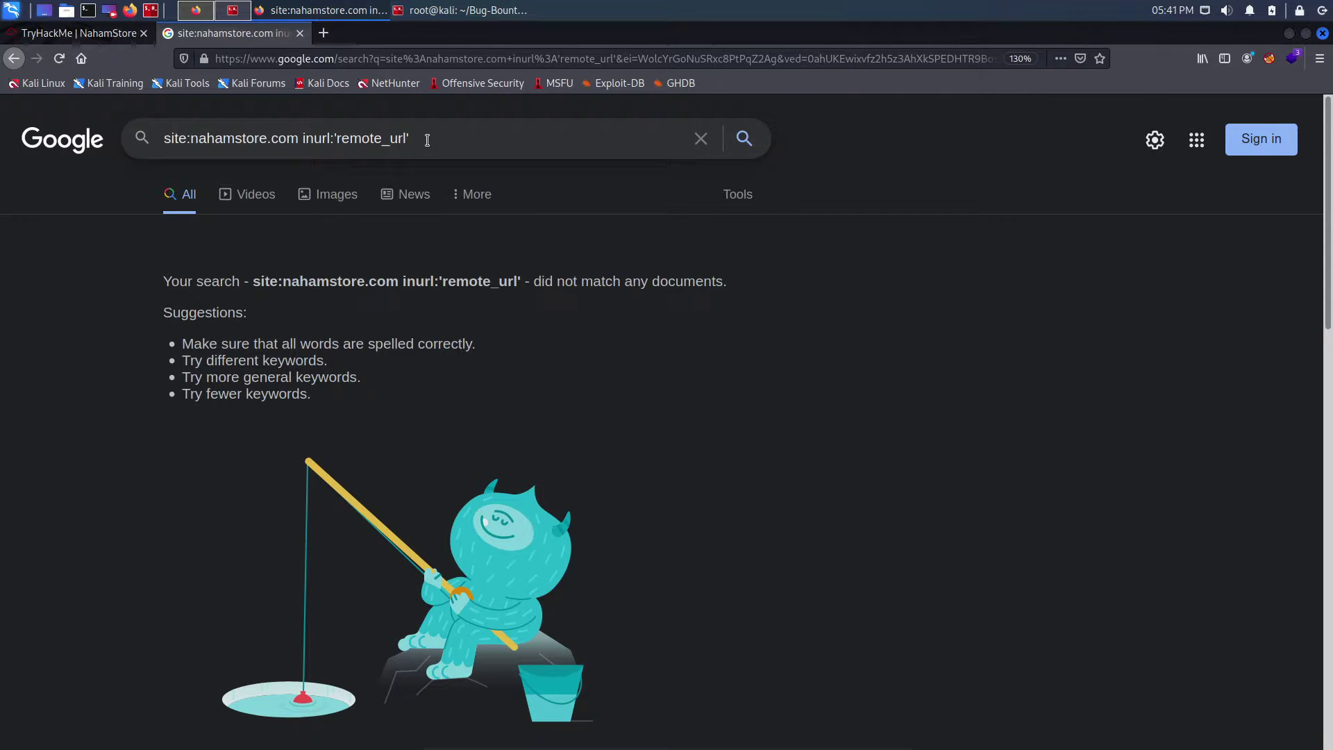
- Replace the inurl value with src_url and search for site:nahamstore.com inurl:'src_url'
key("Left")
key("ctrl+BackSpace")
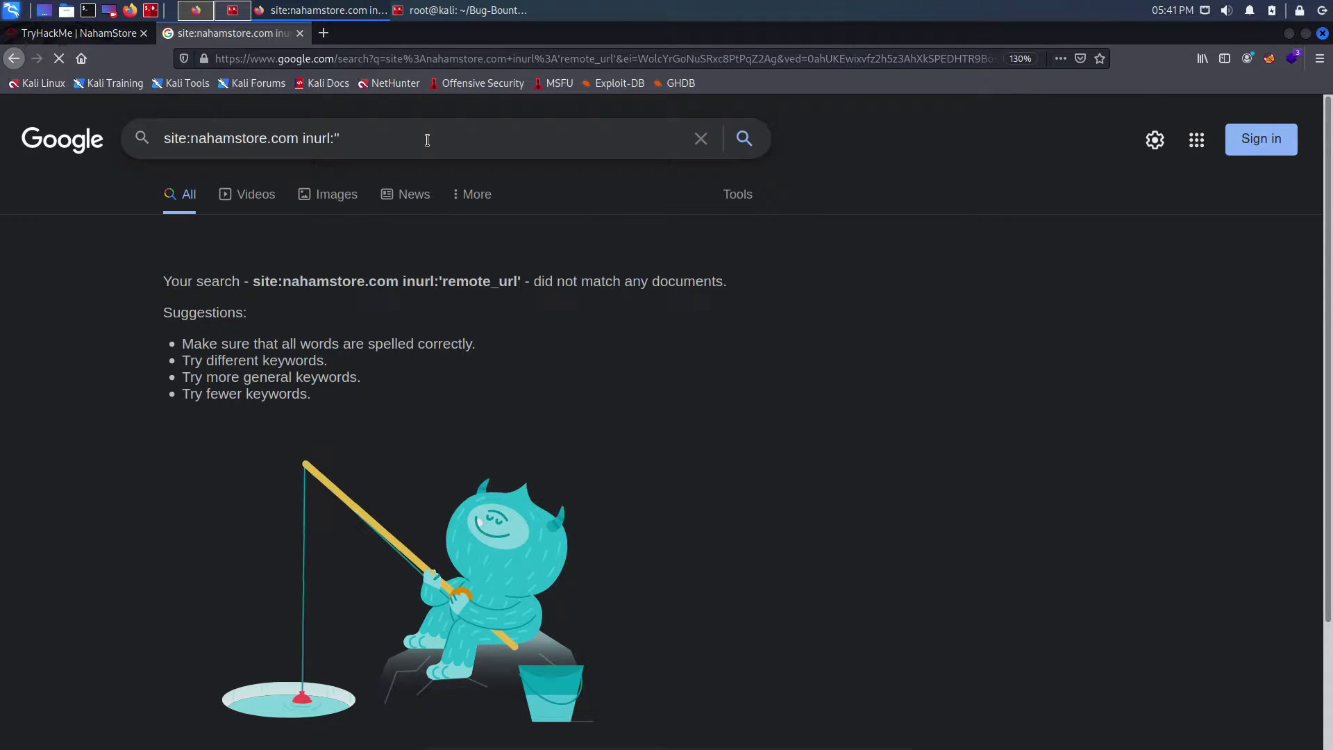
key("BackSpace")
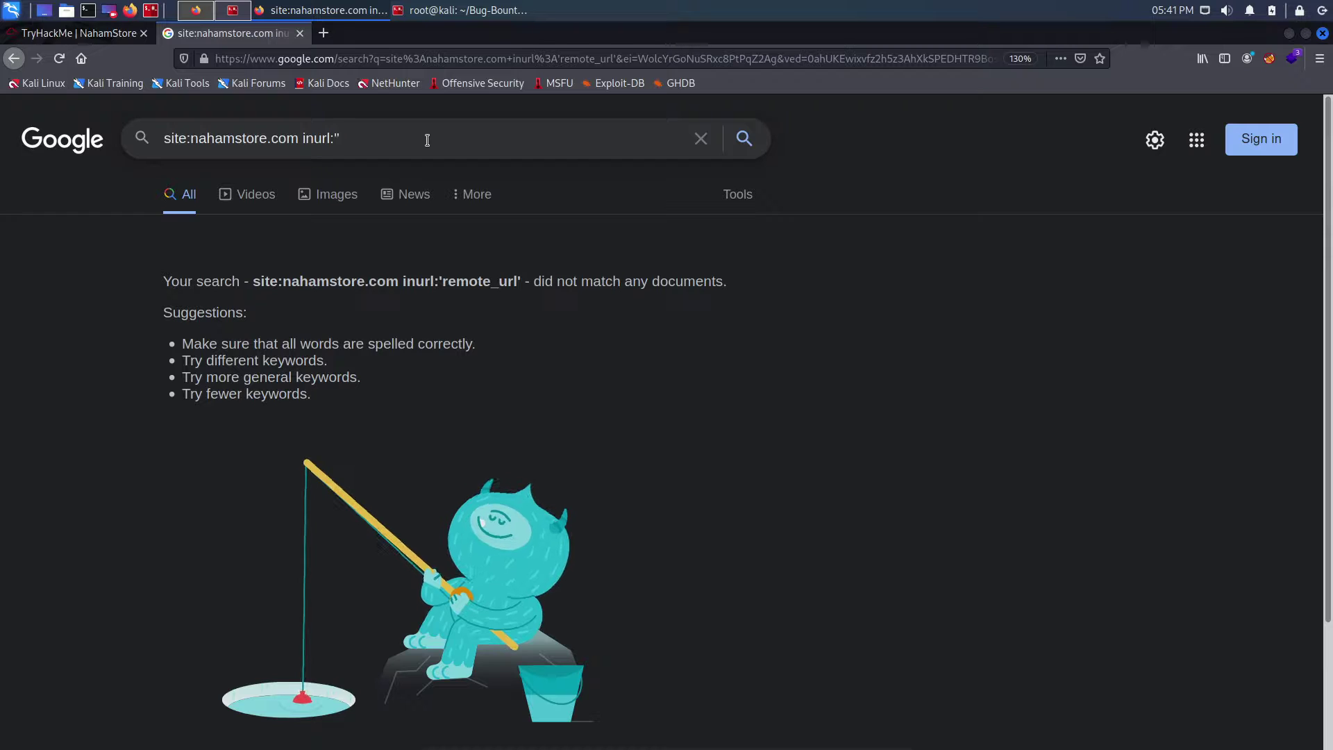
type("src_u")
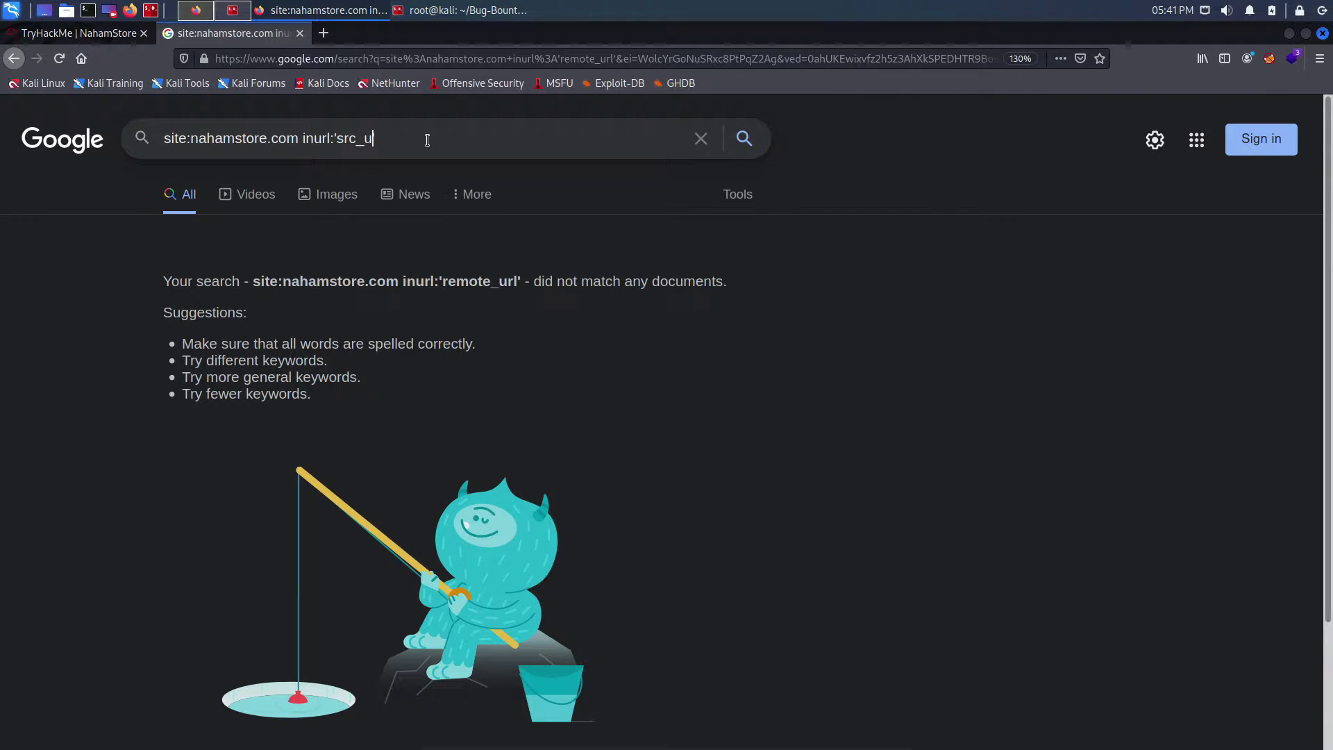
type("rl")
key("Return")
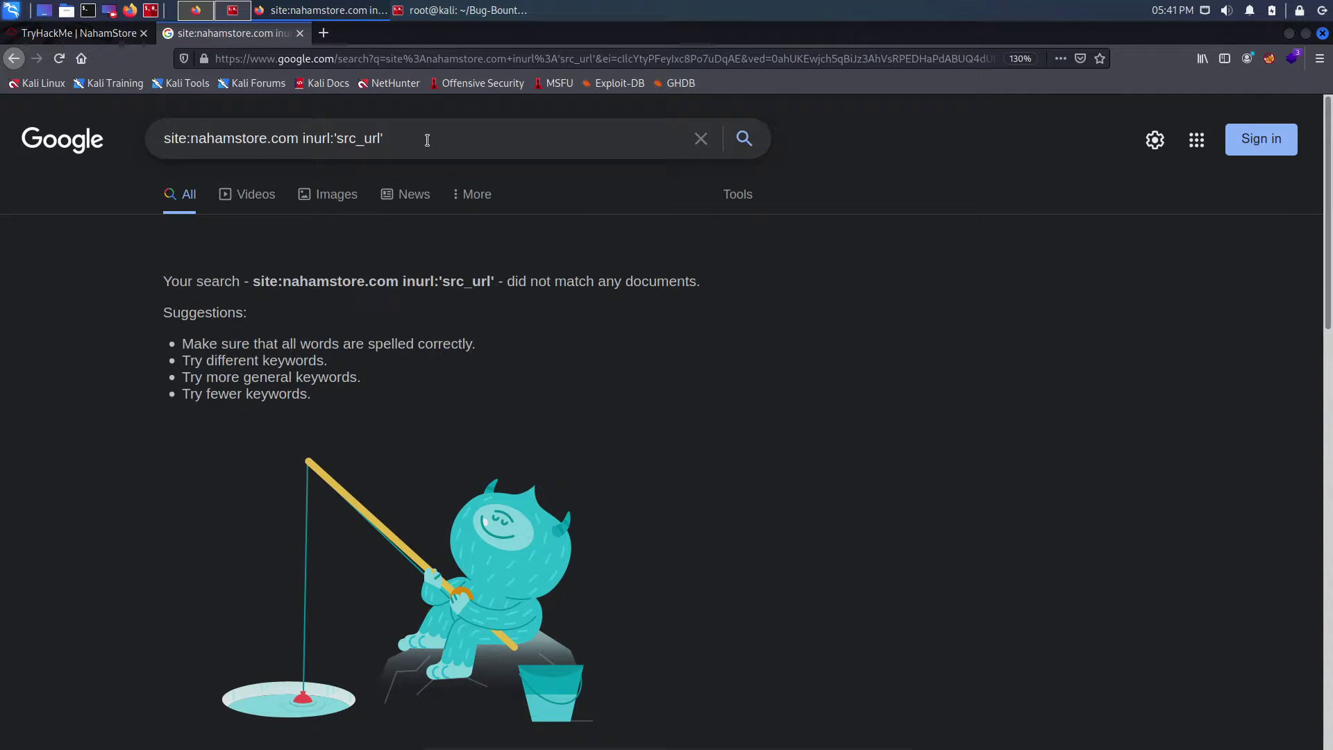
- Change the inurl value to /admin/ and search for site:nahamstore.com inurl:'/admin/'
left_click(427, 140)
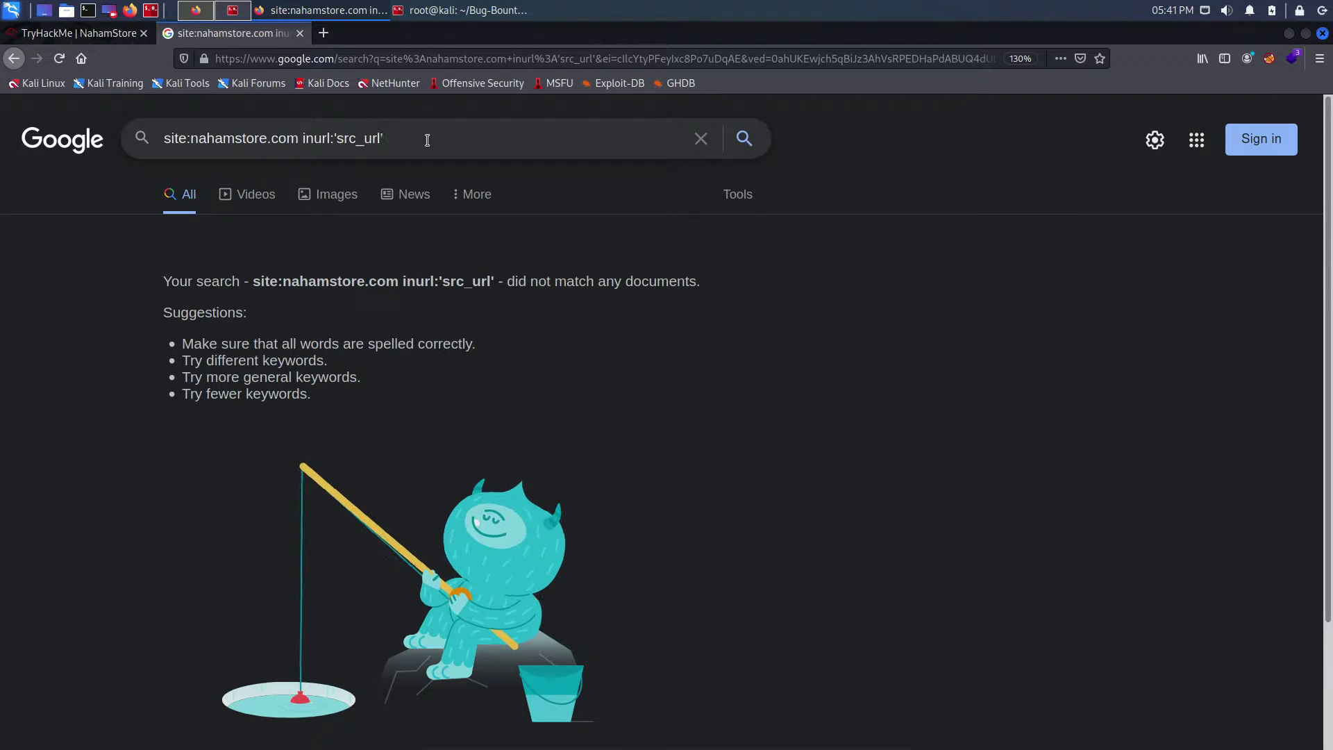
key("BackSpace")
key("BackSpace")
key("BackSpace")
key("BackSpace")
key("BackSpace")
key("BackSpace")
key("BackSpace")
key("BackSpace")
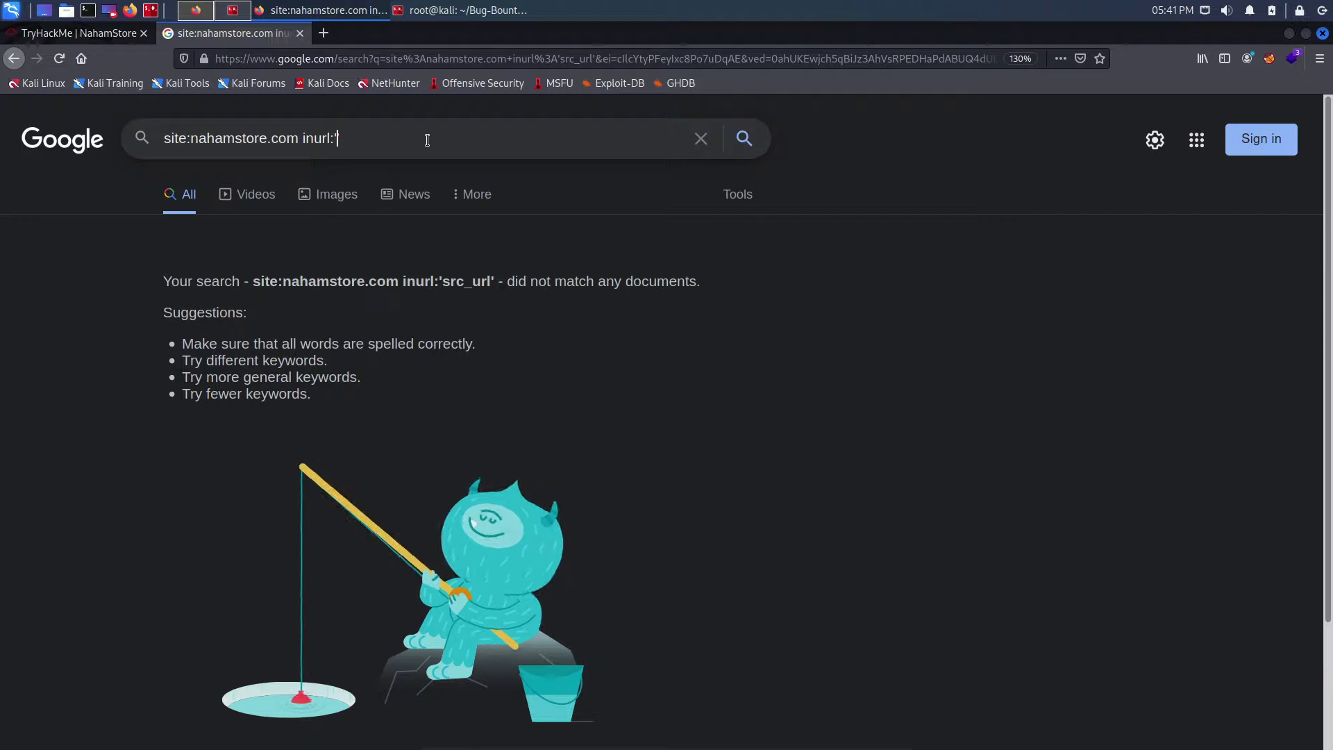
type("/a")
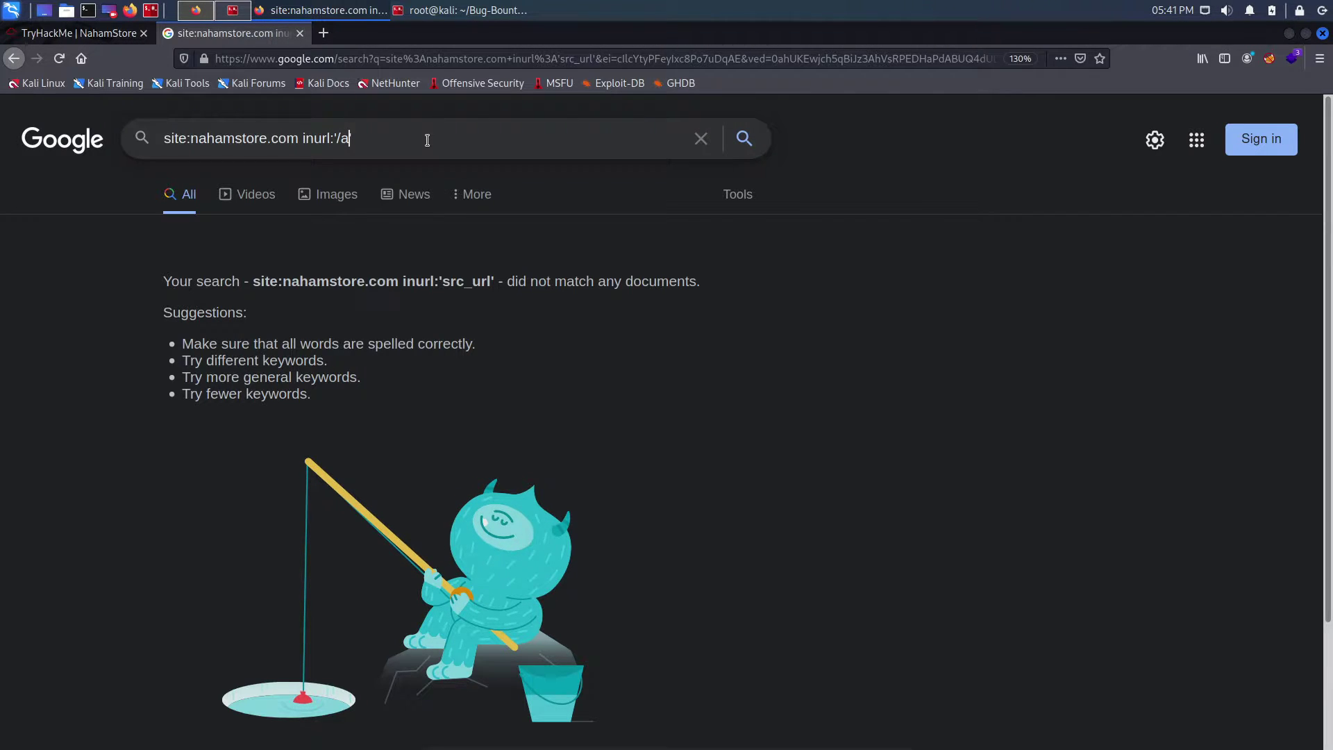
type("dmin/")
type("'")
key("Return")
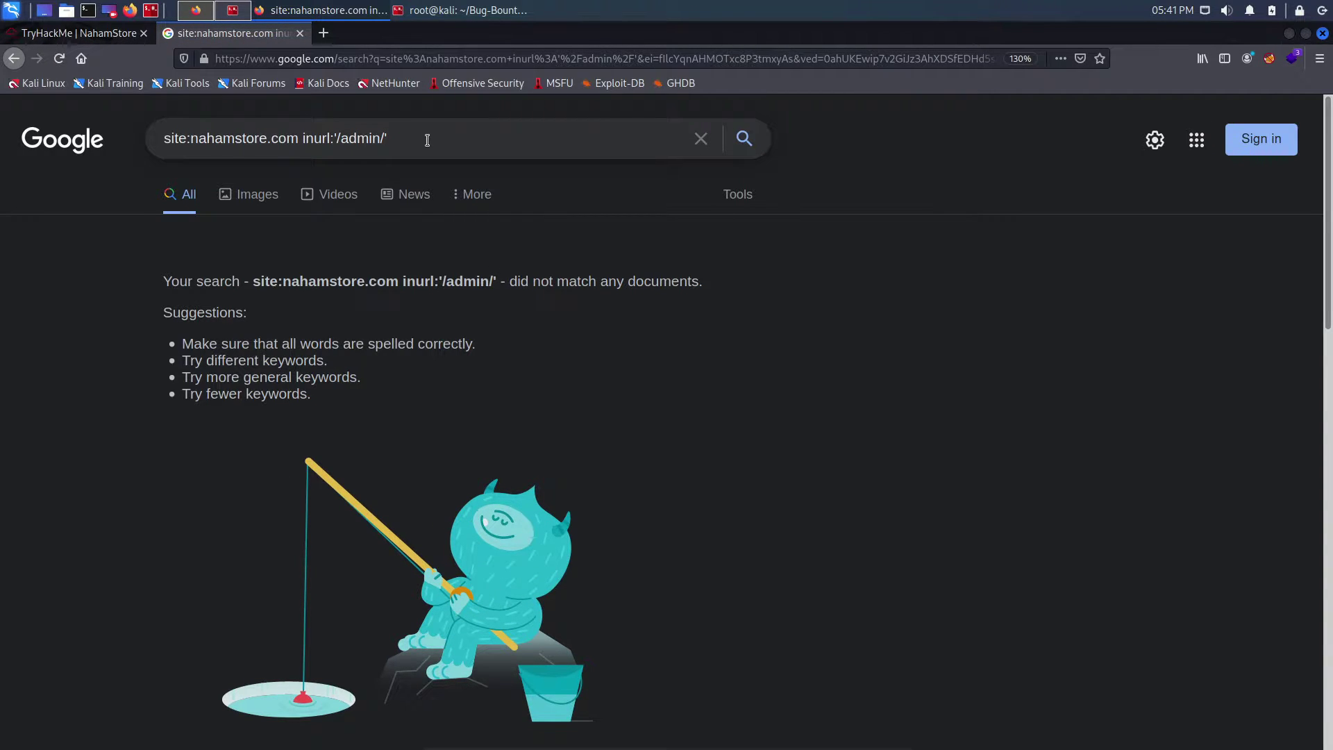
- Change the inurl value to /api/ and search for site:nahamstore.com inurl:'/api/'
left_click(427, 140)
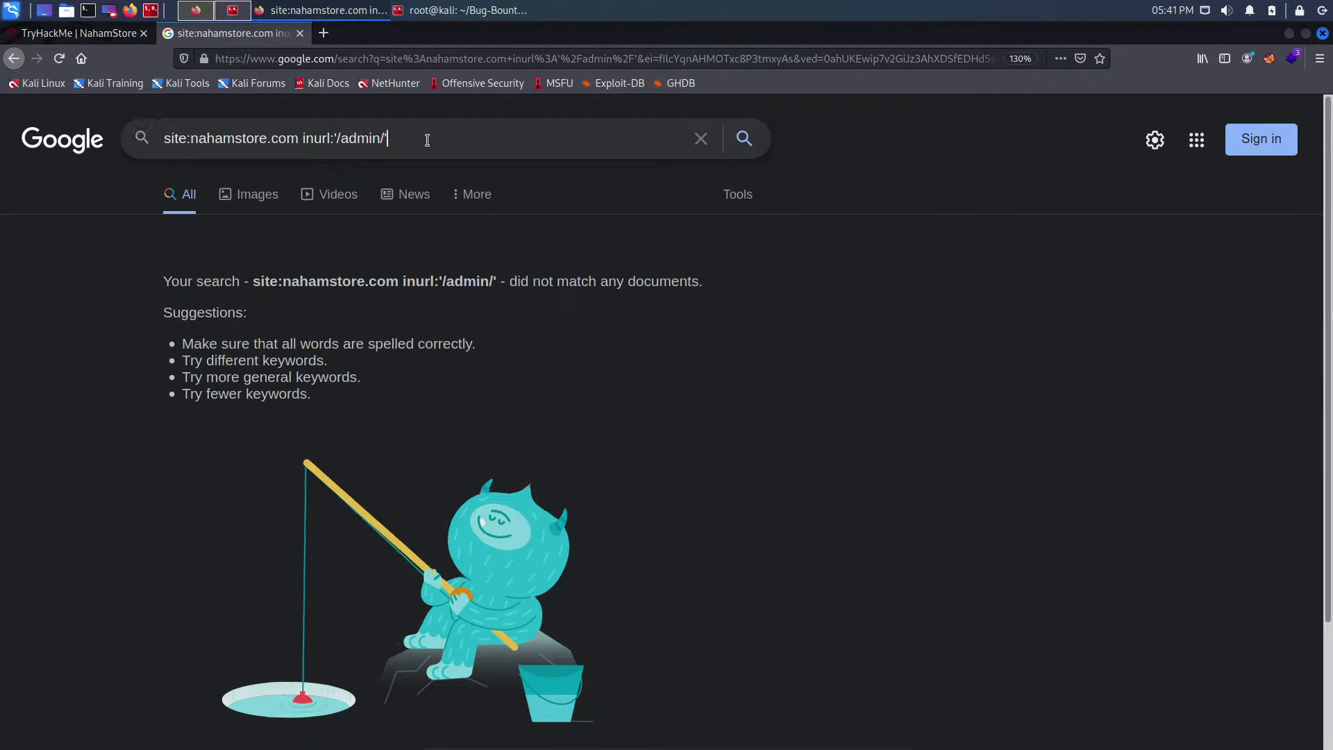
key("Left")
key("BackSpace")
key("BackSpace")
key("BackSpace")
key("BackSpace")
key("BackSpace")
key("BackSpace")
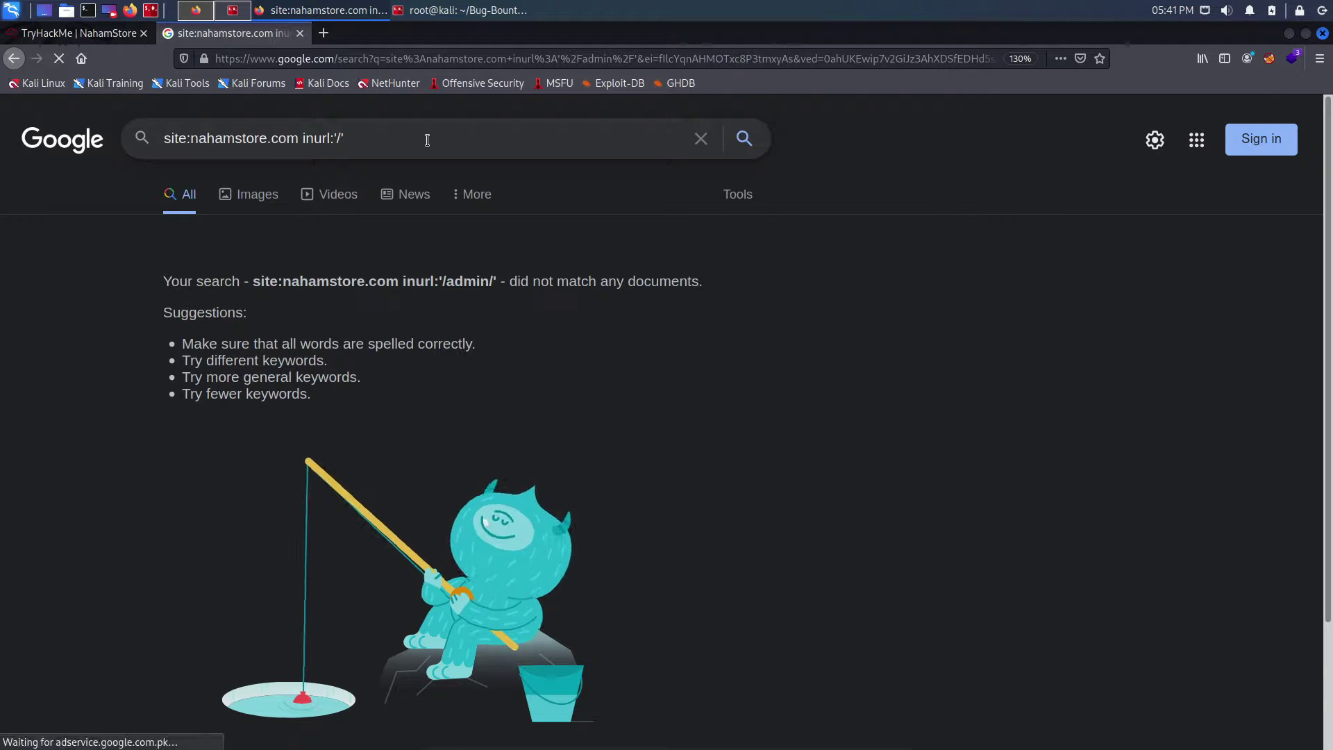
key("BackSpace")
type("sp")
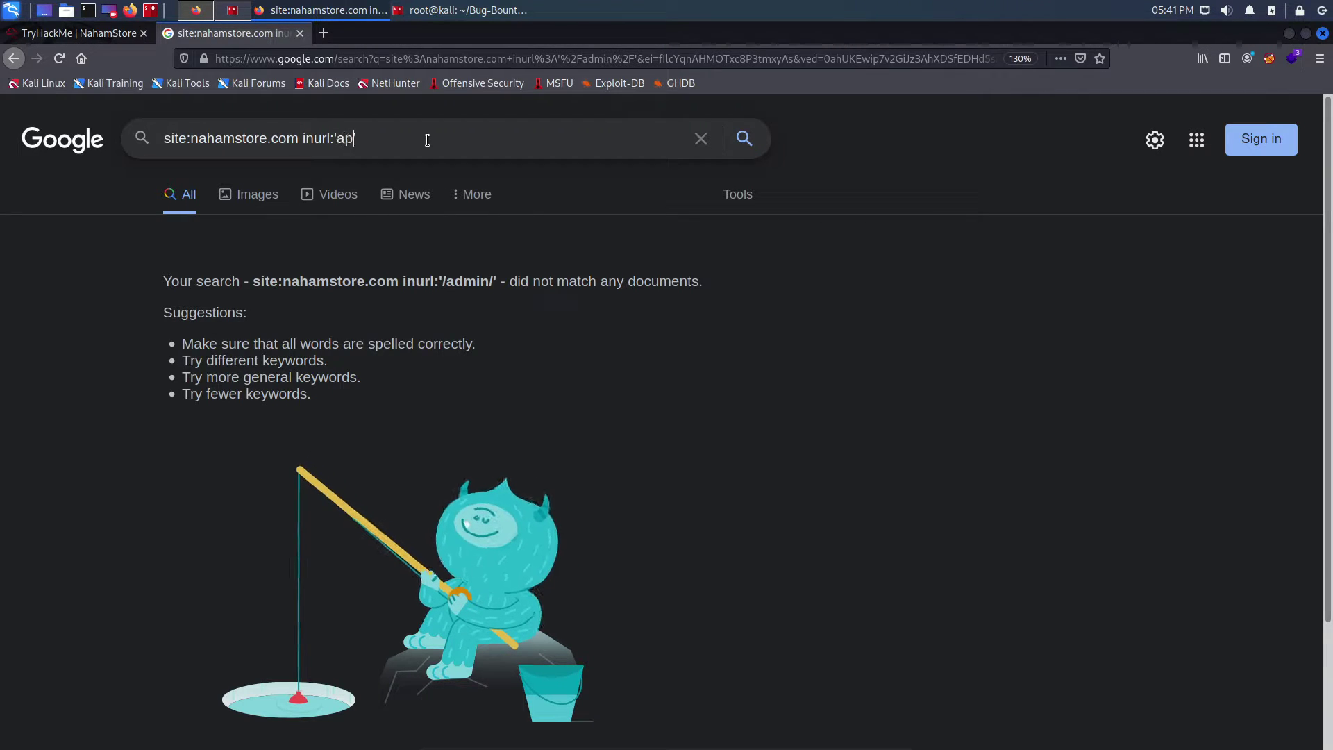
key("BackSpace")
key("BackSpace")
type("/api/")
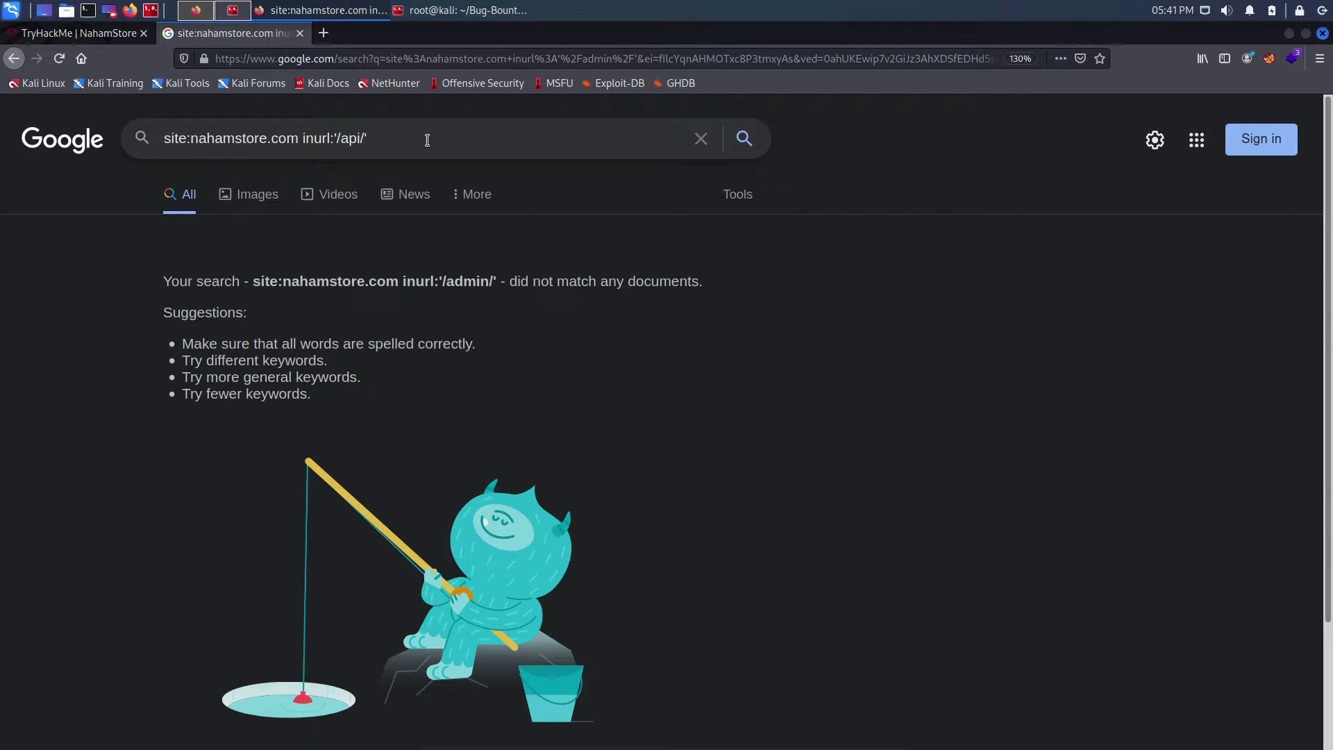
key("Return")
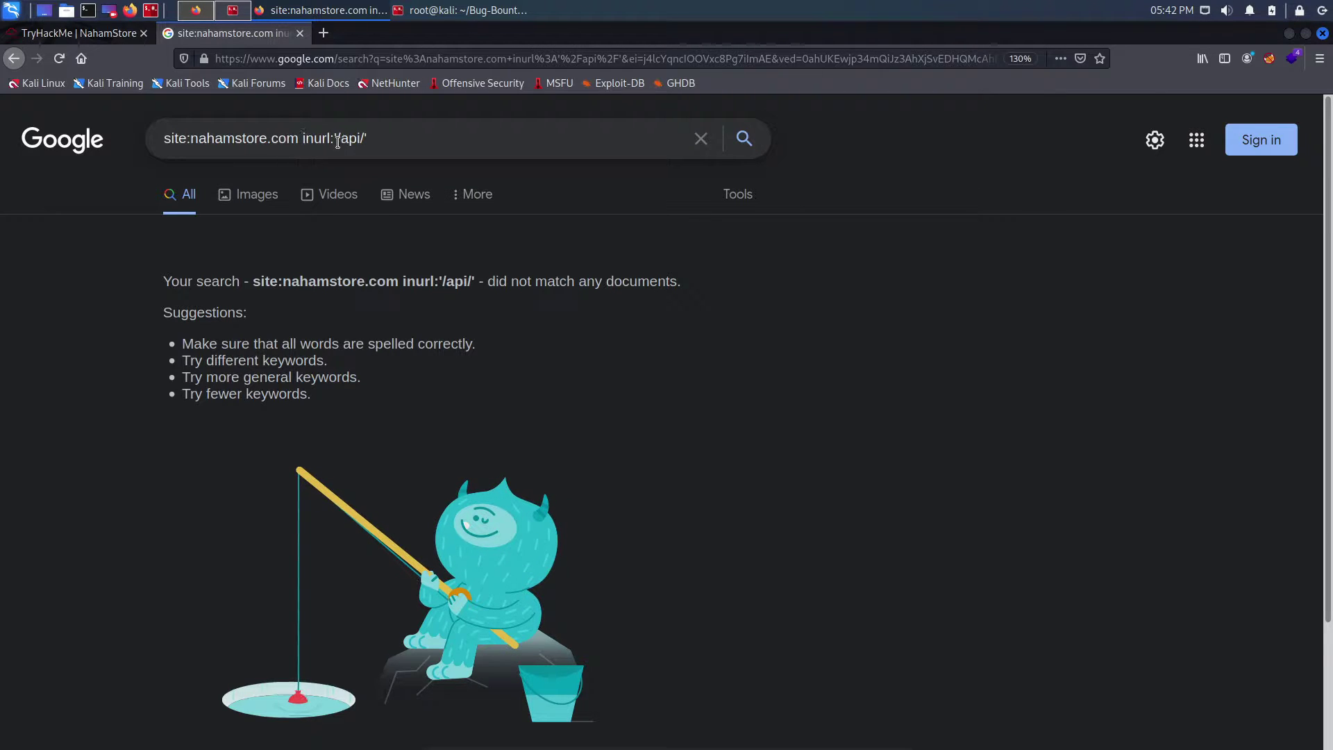
- Replace the inurl filter with intitle:'index of ' and search for site:nahamstore.com intitle:'index of '
left_click(387, 138)
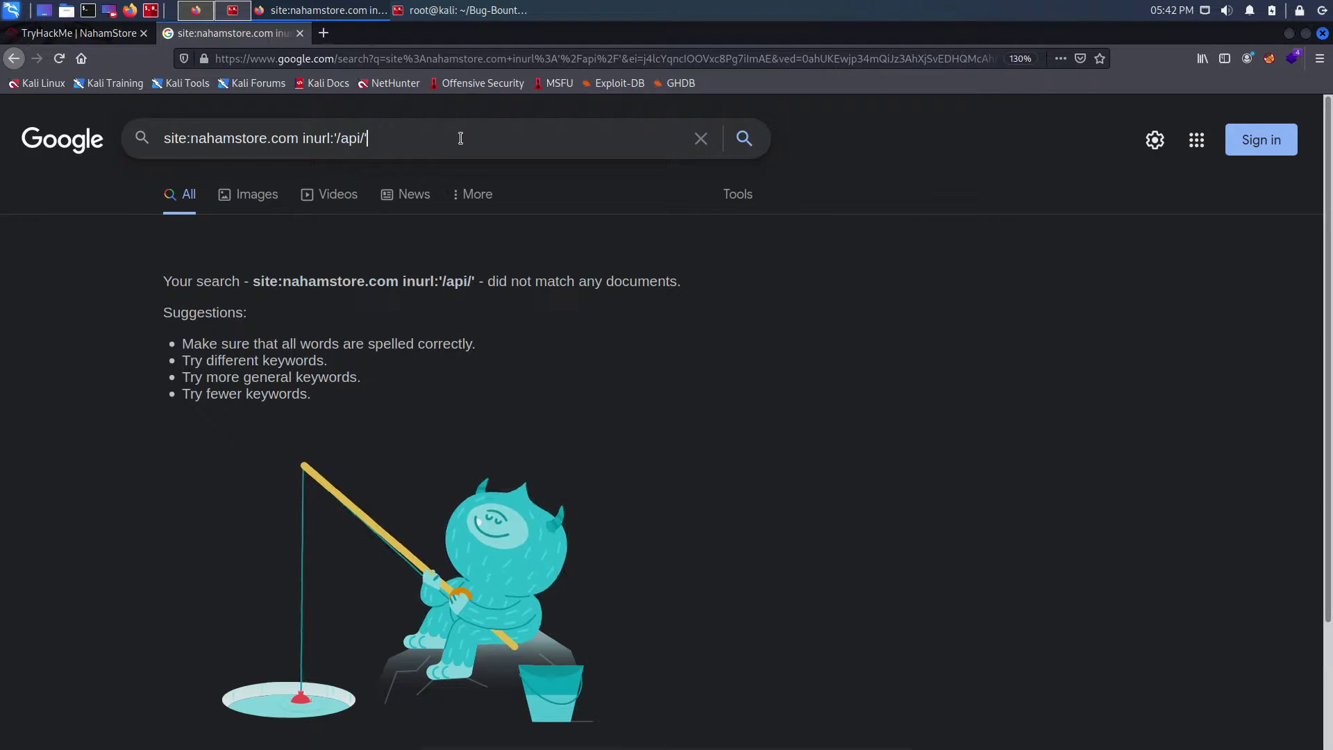
key("BackSpace")
key("BackSpace")
key("BackSpace")
key("BackSpace")
key("BackSpace")
key("BackSpace")
key("BackSpace")
key("BackSpace")
key("BackSpace")
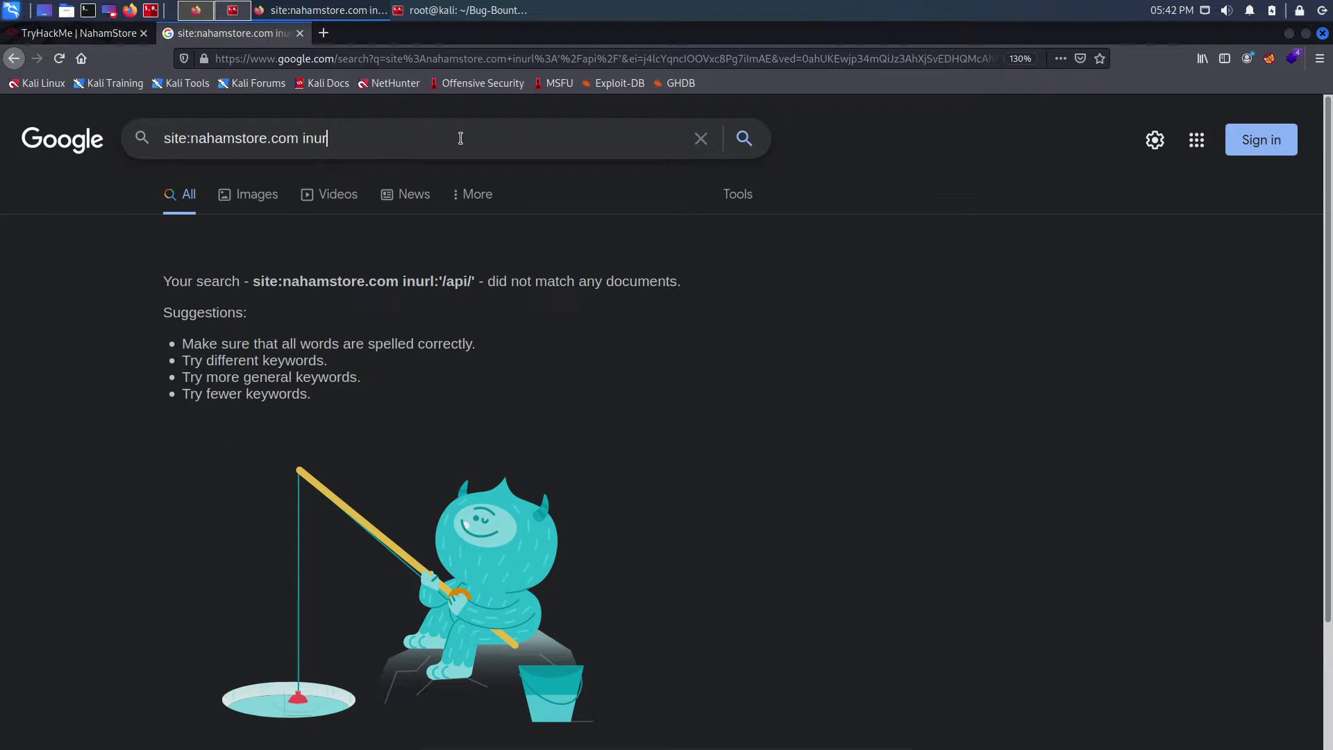
key("BackSpace")
key("BackSpace")
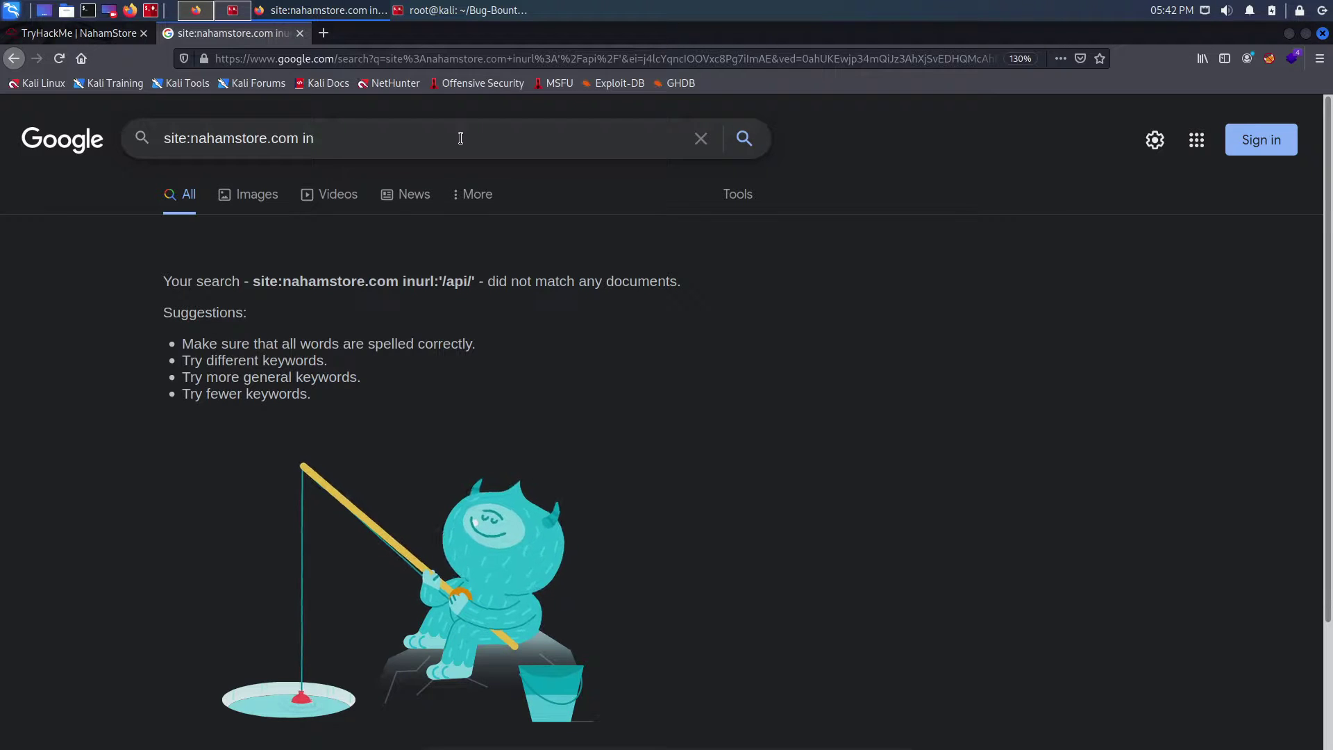
type("title")
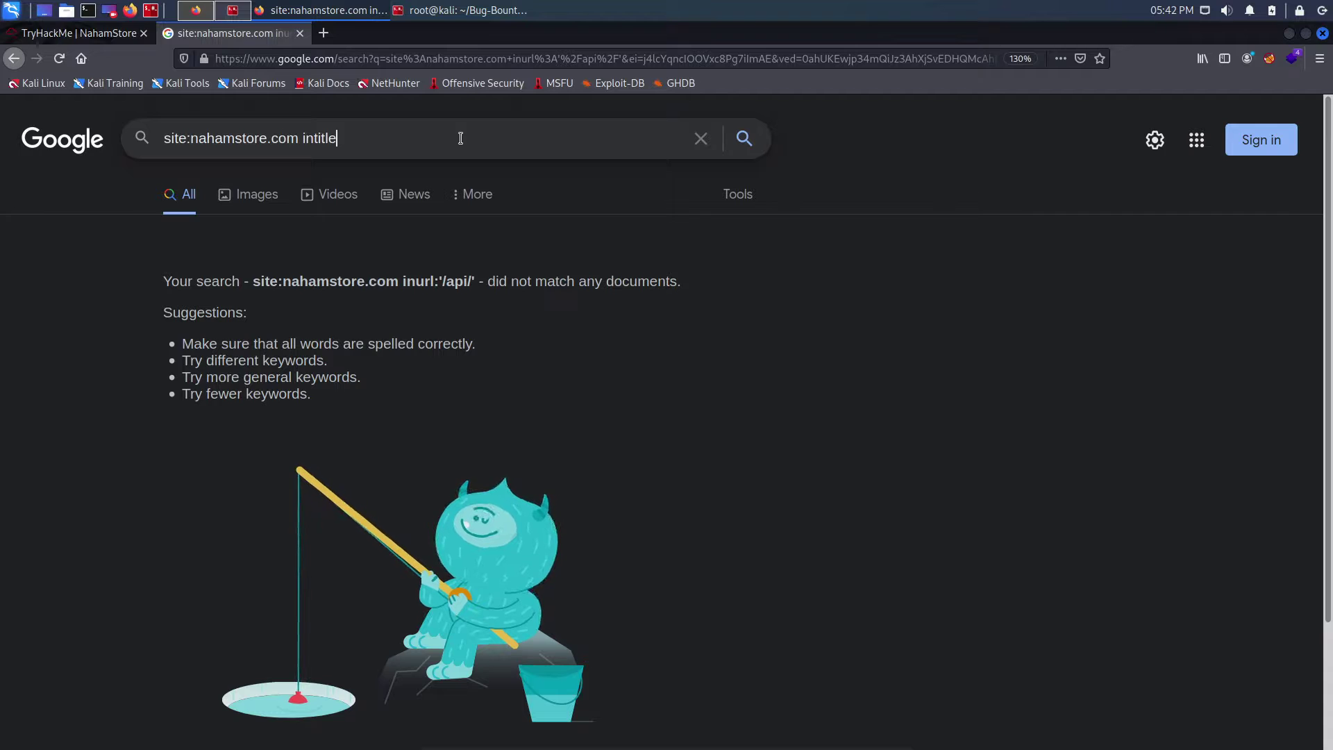
type(":'ind")
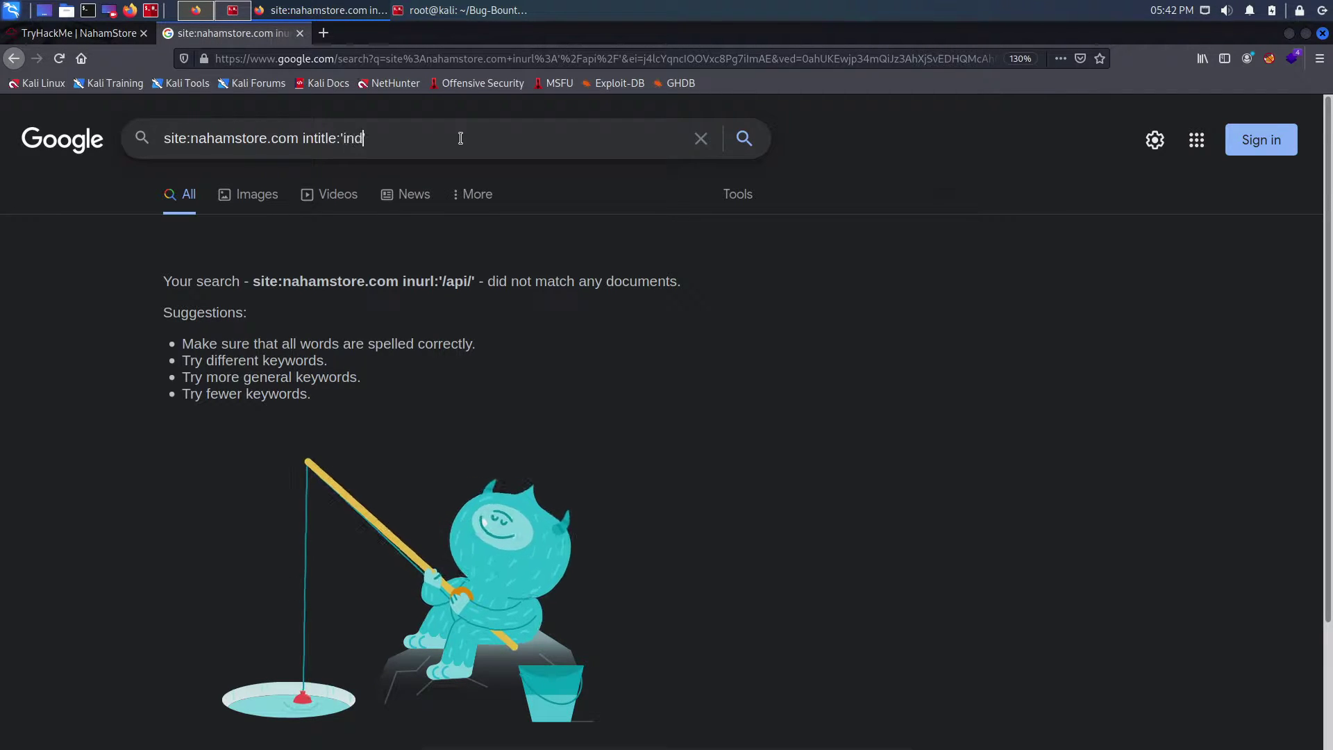
type("ex of ")
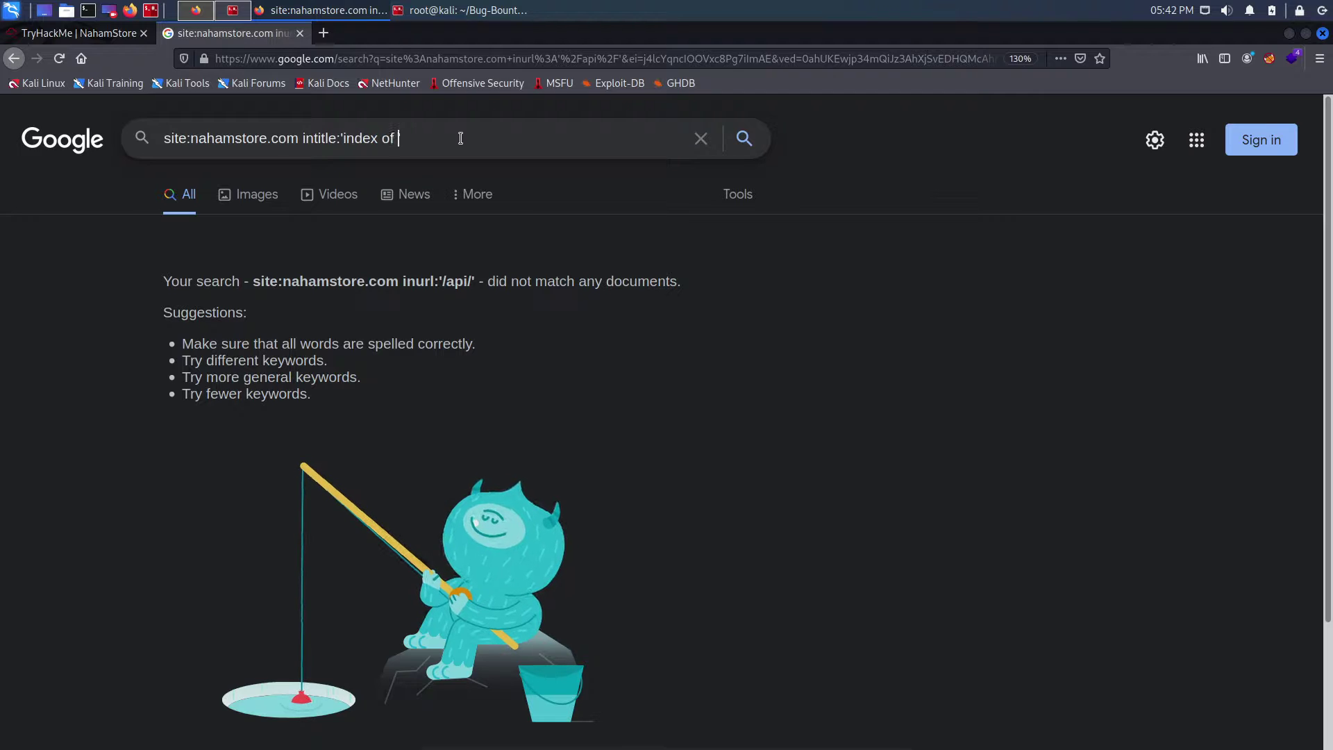
type("'")
key("Return")
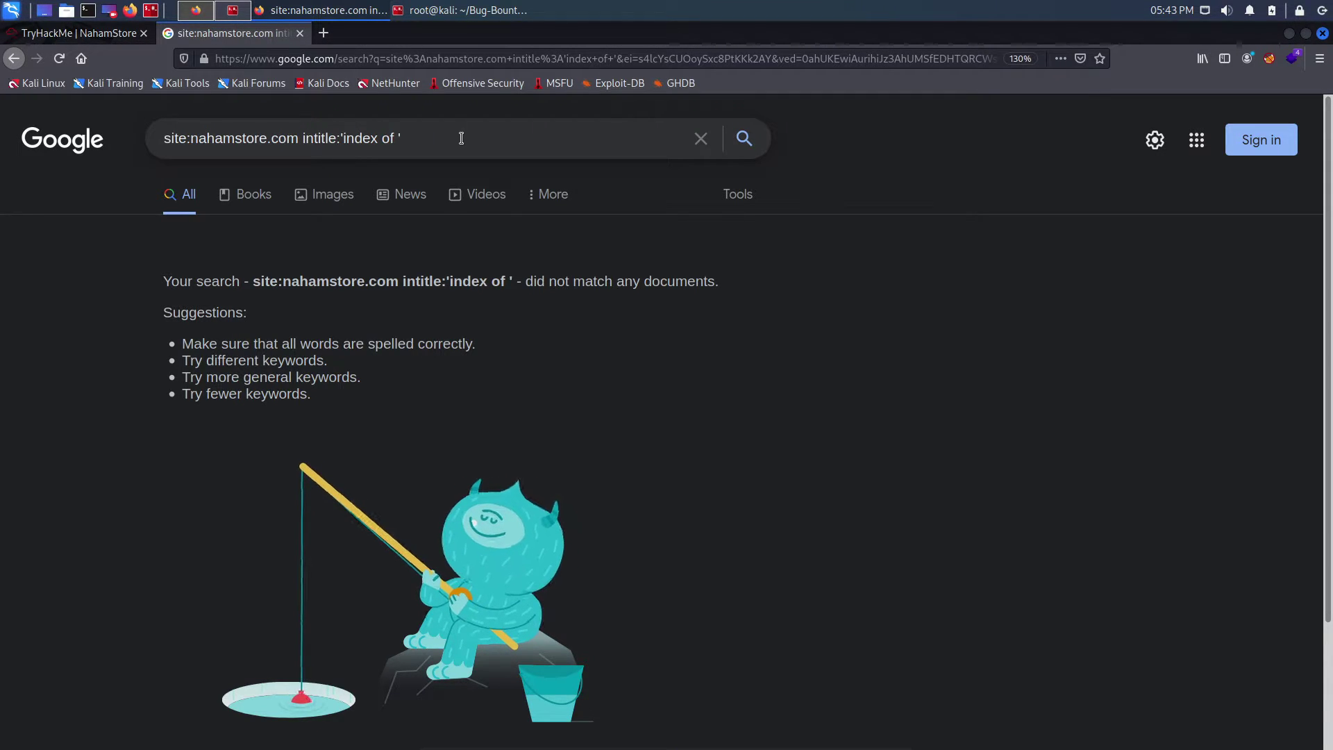
- Replace the intitle filter with filetype:log and search for site:nahamstore.com filetype:log
left_click(462, 138)
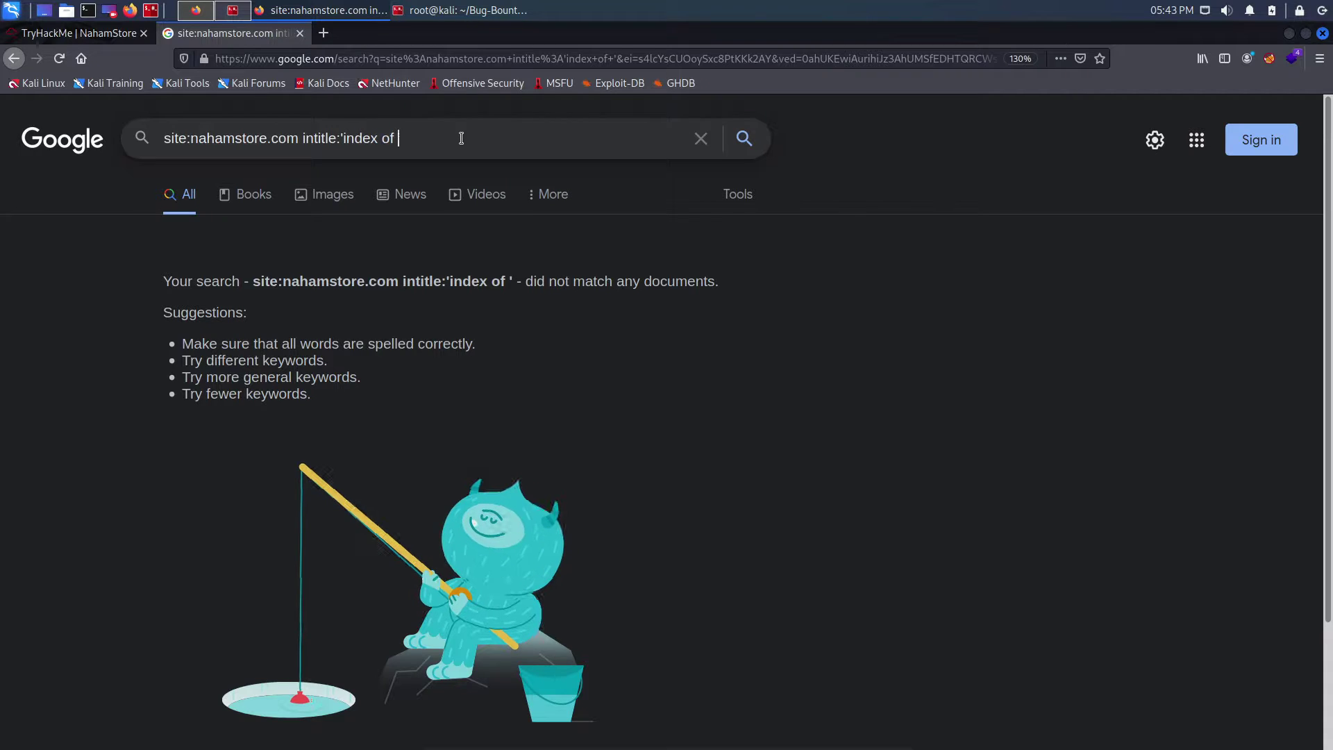
key("BackSpace")
key("BackSpace")
key("BackSpace")
key("BackSpace")
key("BackSpace")
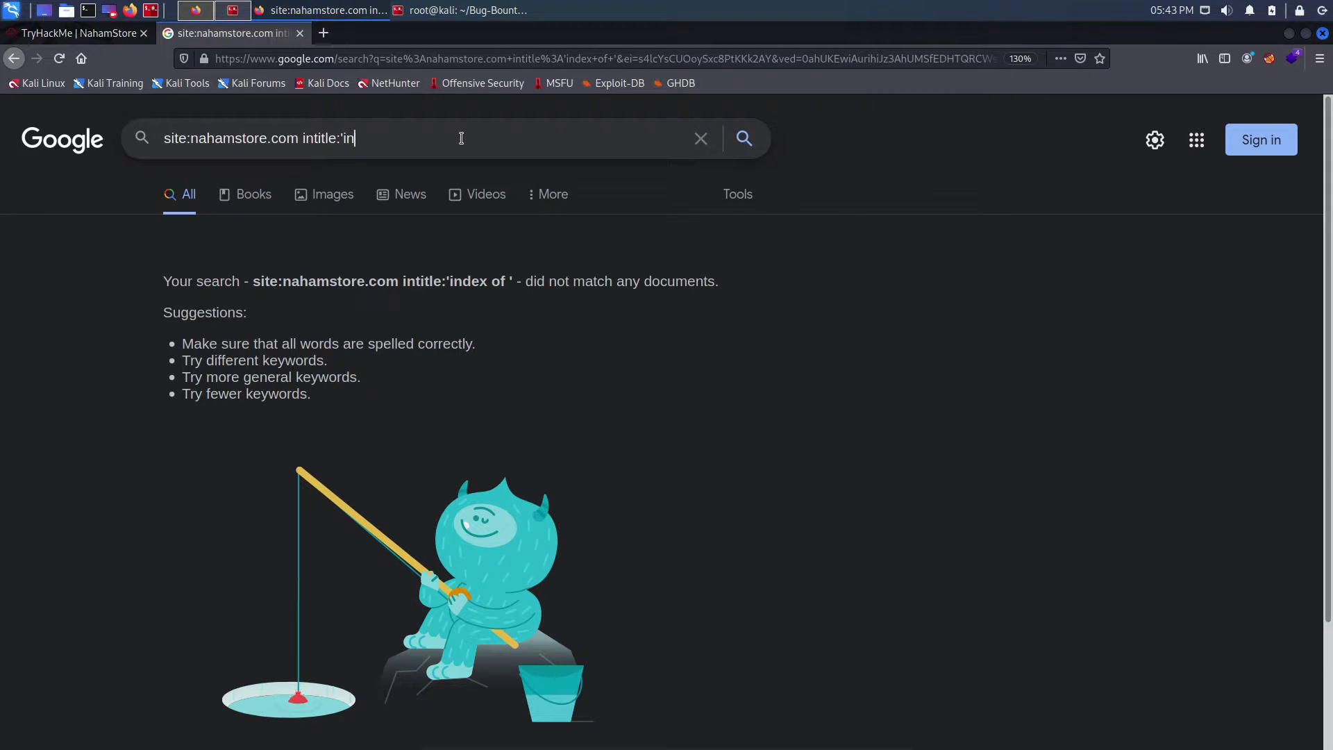
key("BackSpace")
key("BackSpace")
key("BackSpace")
key("BackSpace")
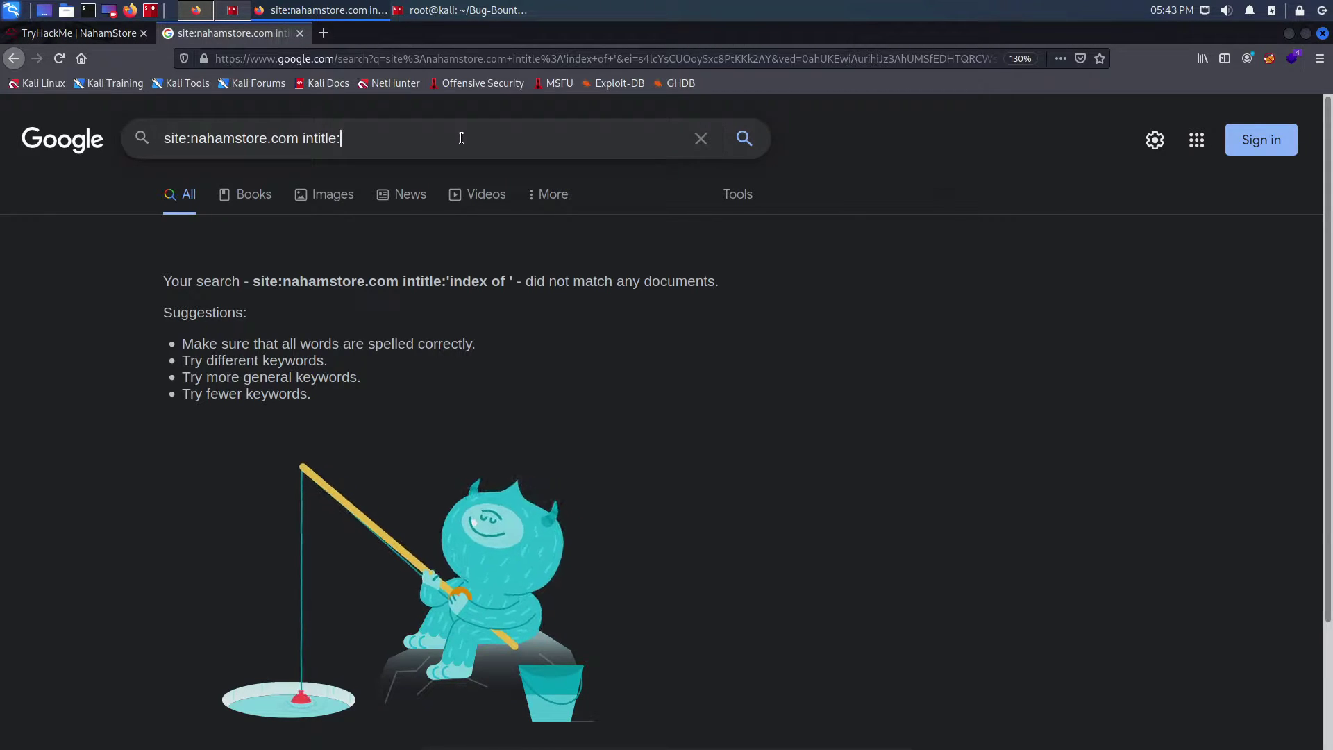
key("BackSpace")
key("BackSpace")
key("BackSpace")
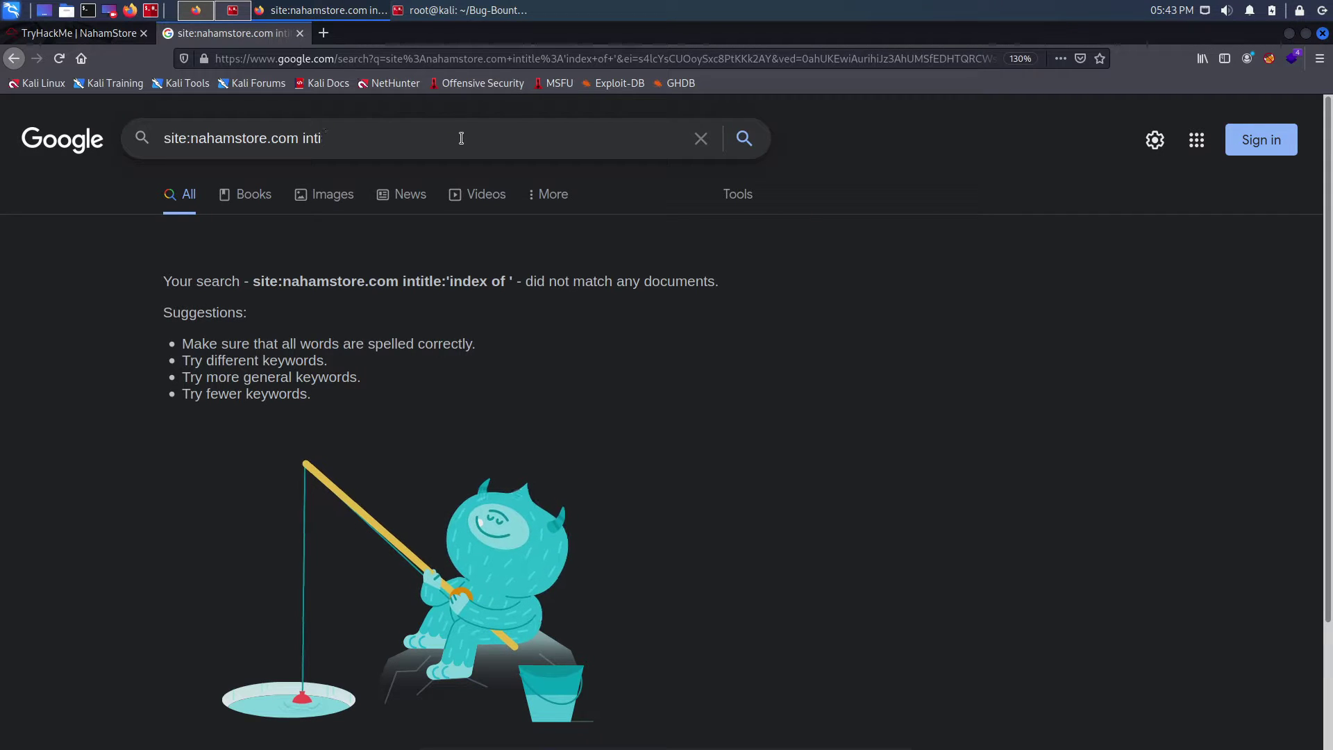
key("BackSpace")
key("BackSpace")
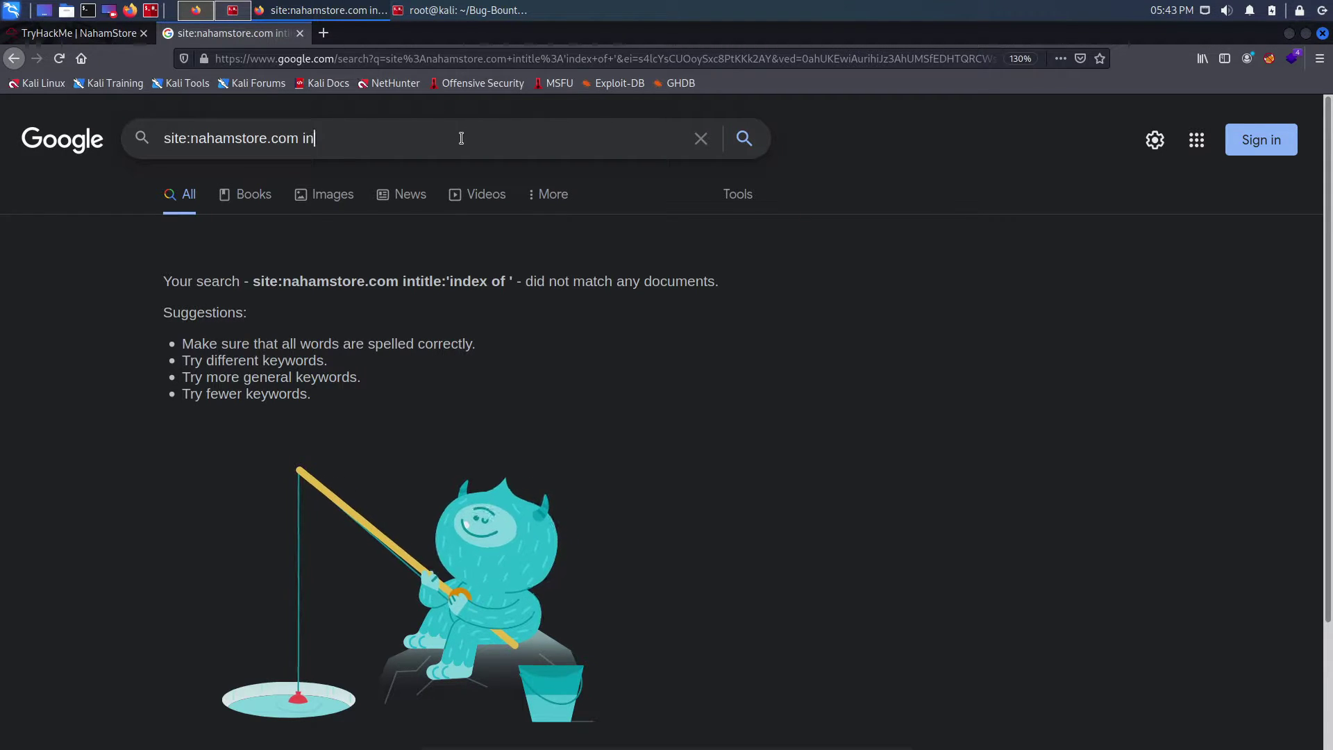
key("BackSpace")
key("BackSpace")
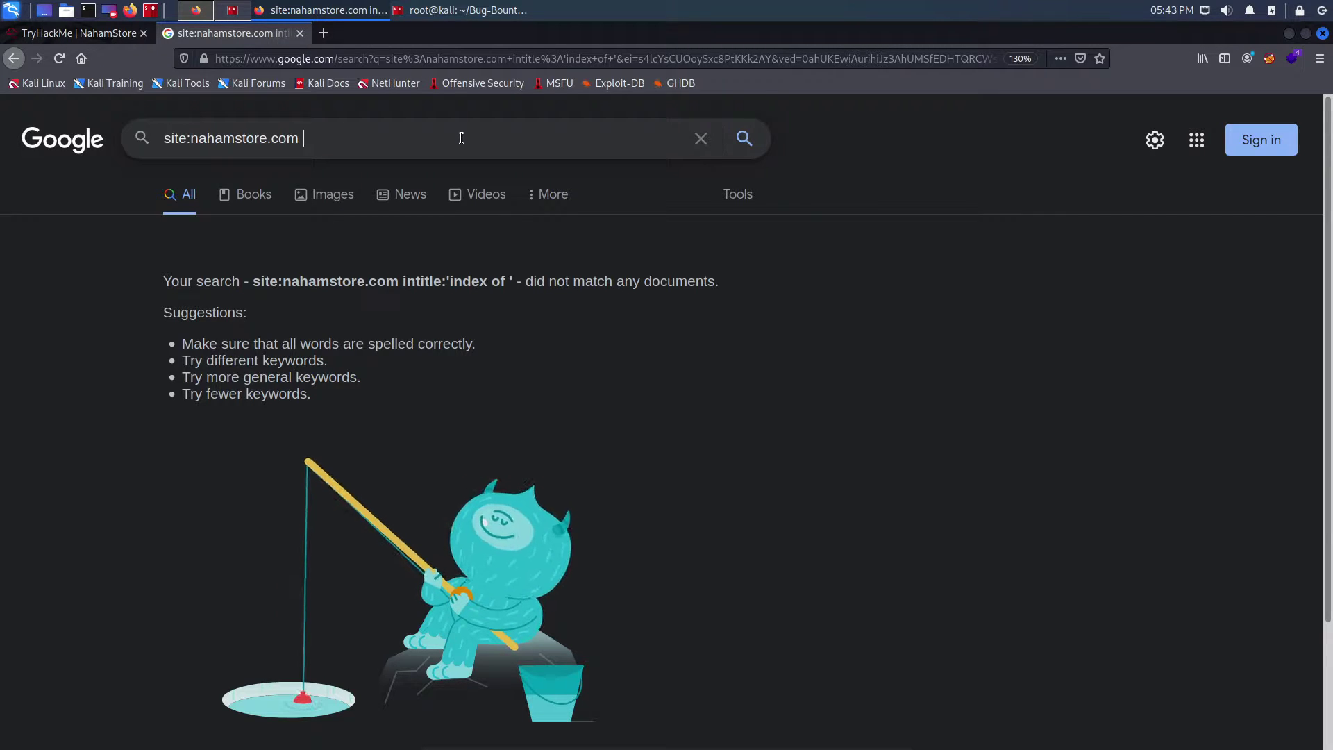
type("fil")
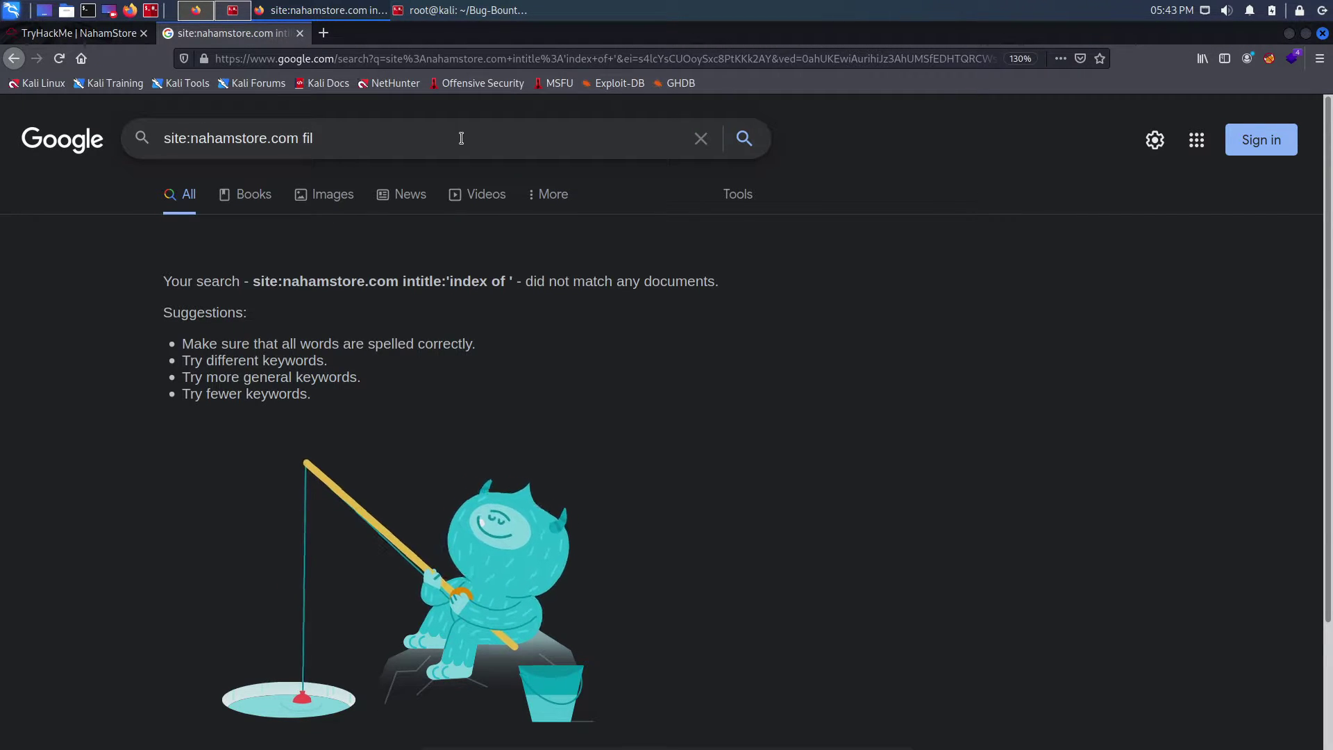
type("ety")
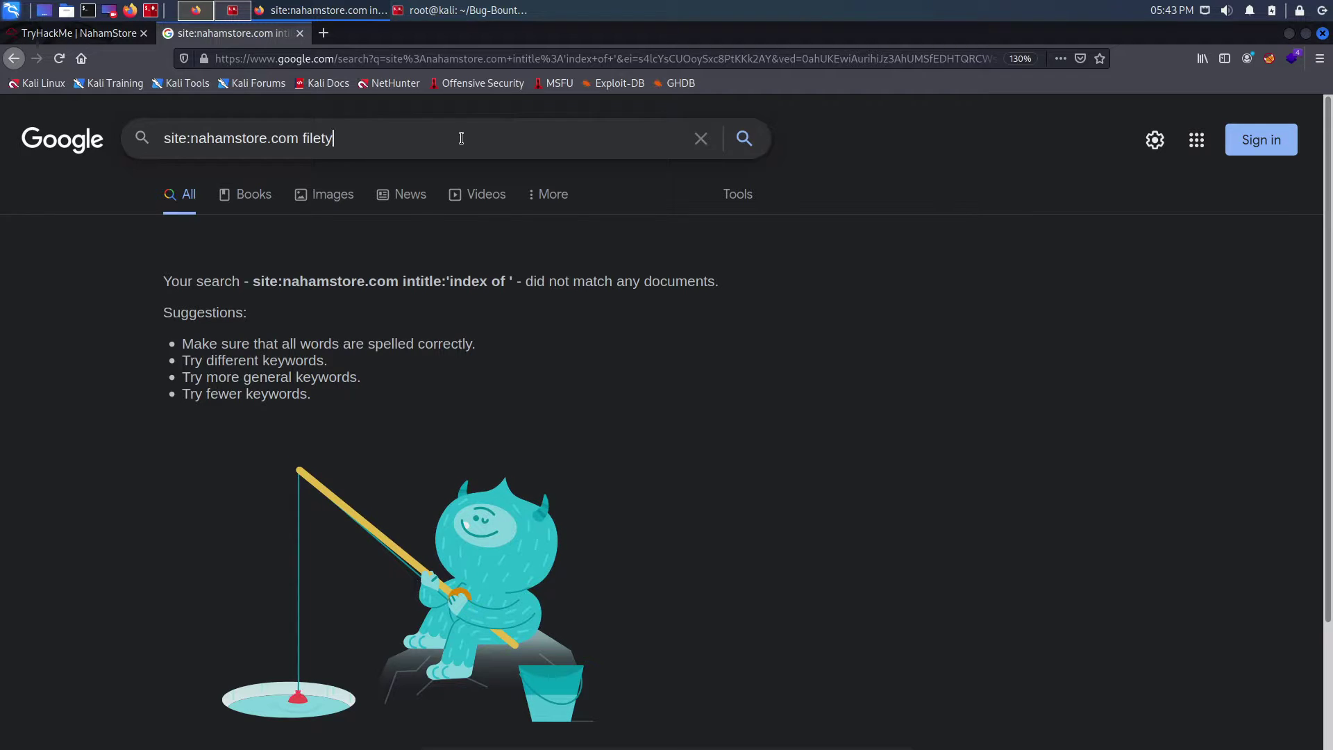
type("pe:")
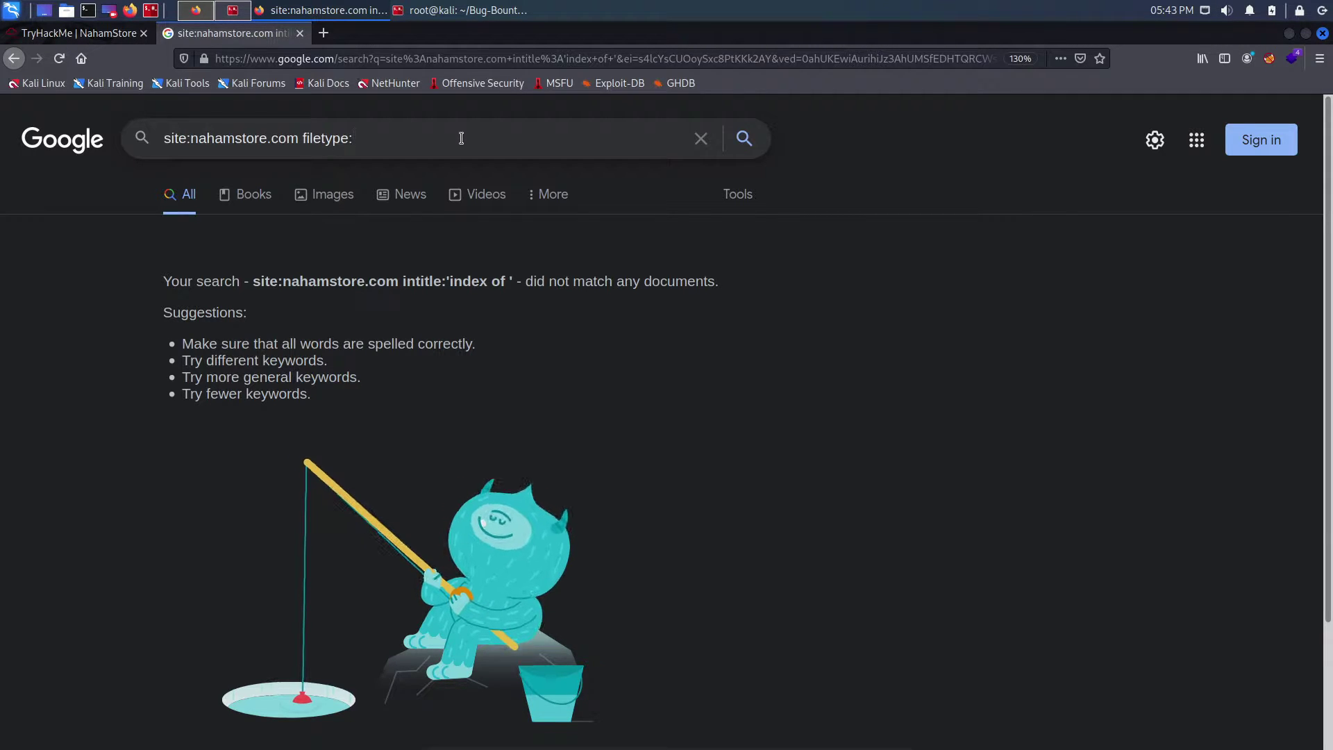
type("log")
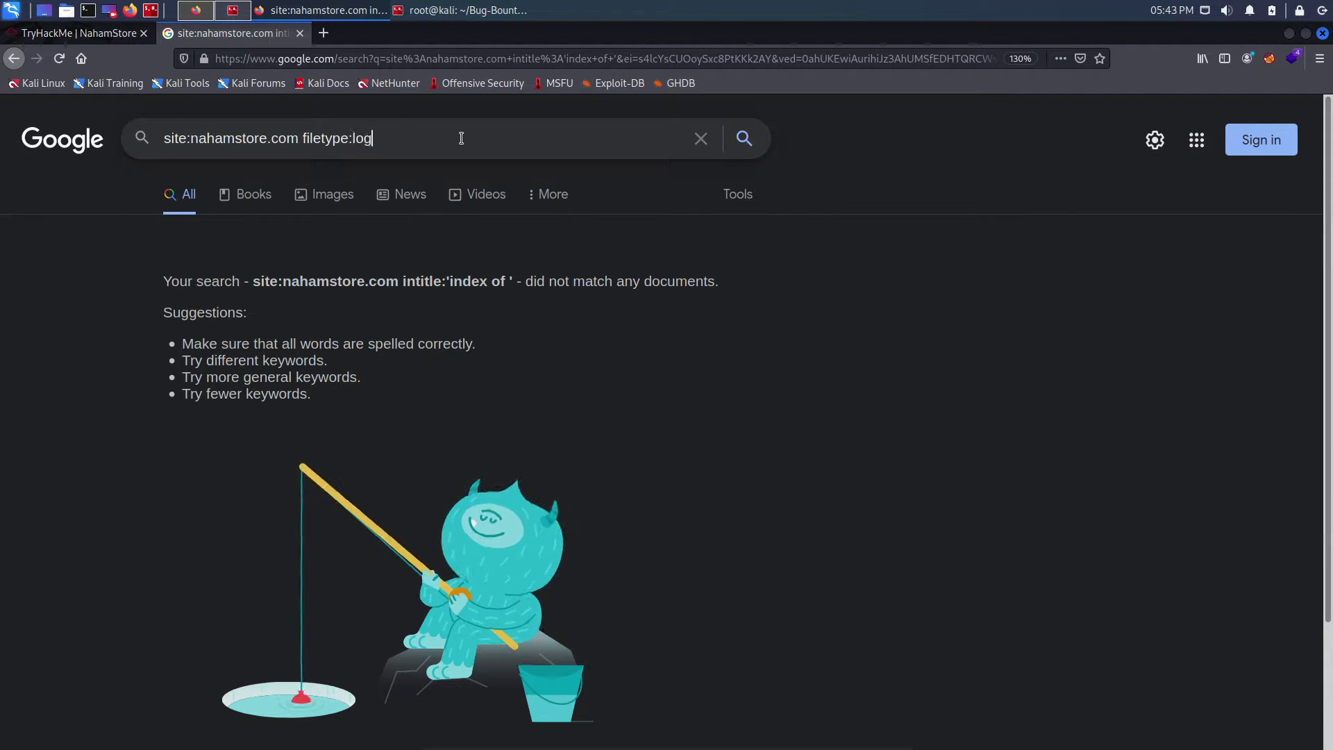
key("Return")
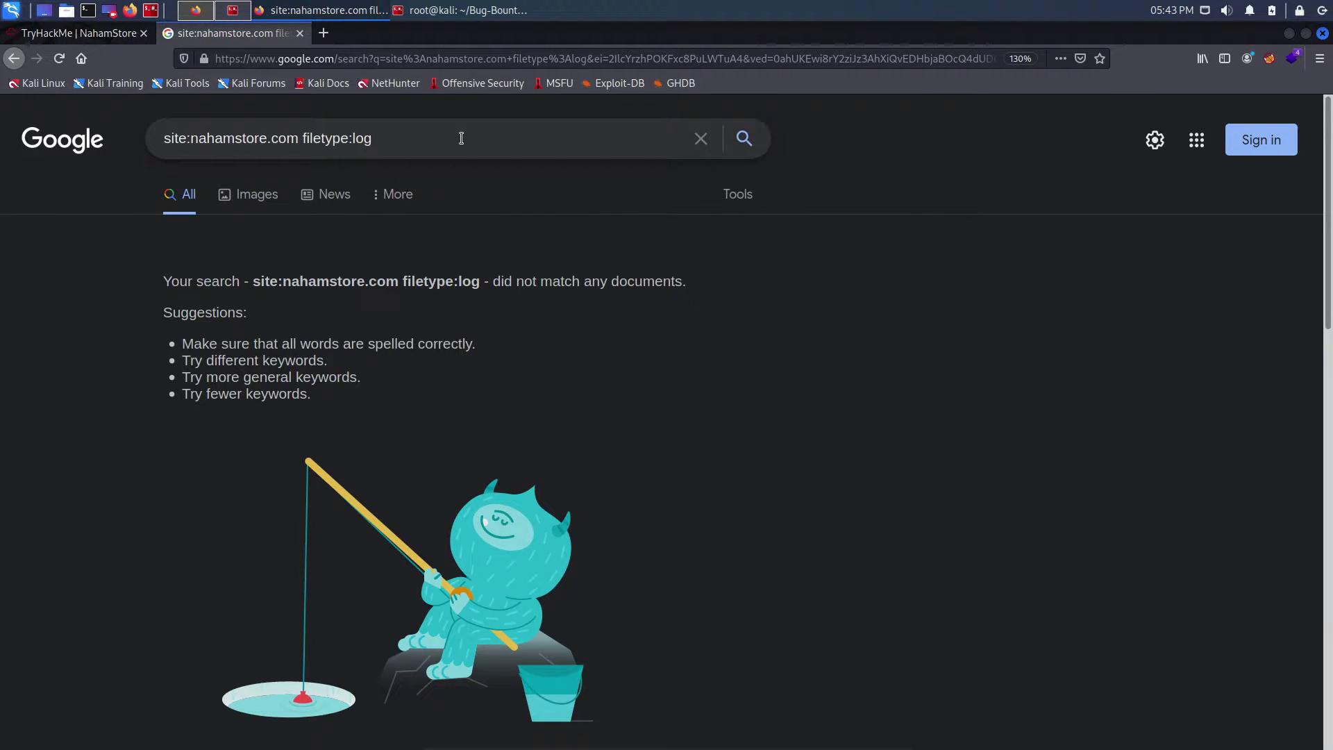
- Set the filetype filter to pdf and search for site:nahamstore.com filetype:pdf
left_click(461, 138)
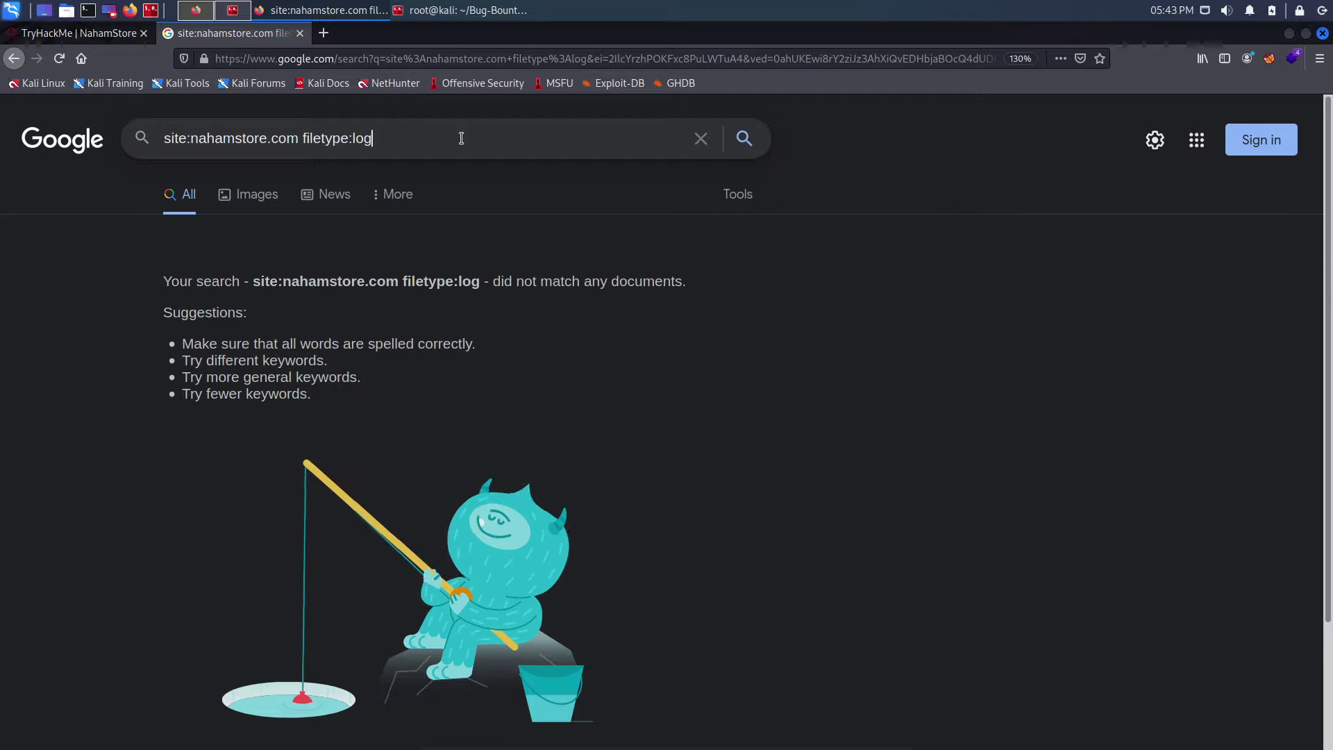
key("BackSpace")
key("BackSpace")
key("BackSpace")
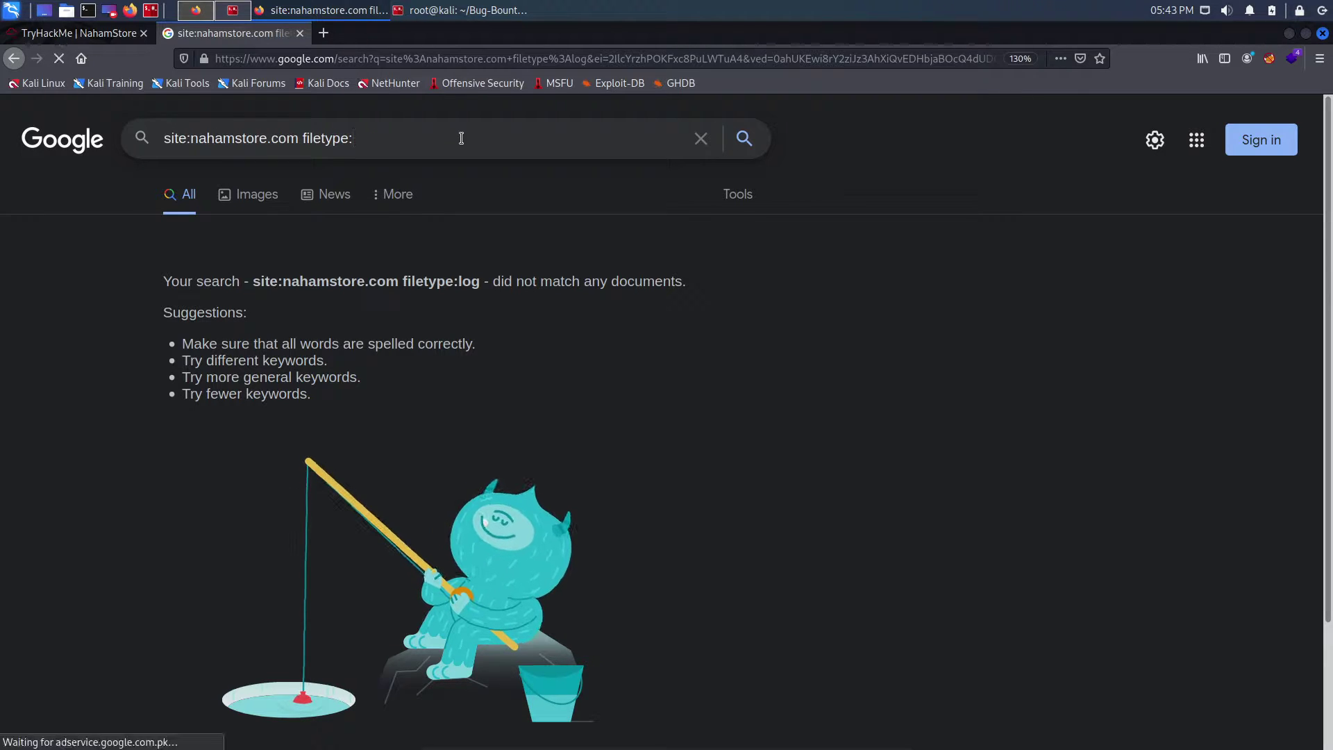
type("pdf")
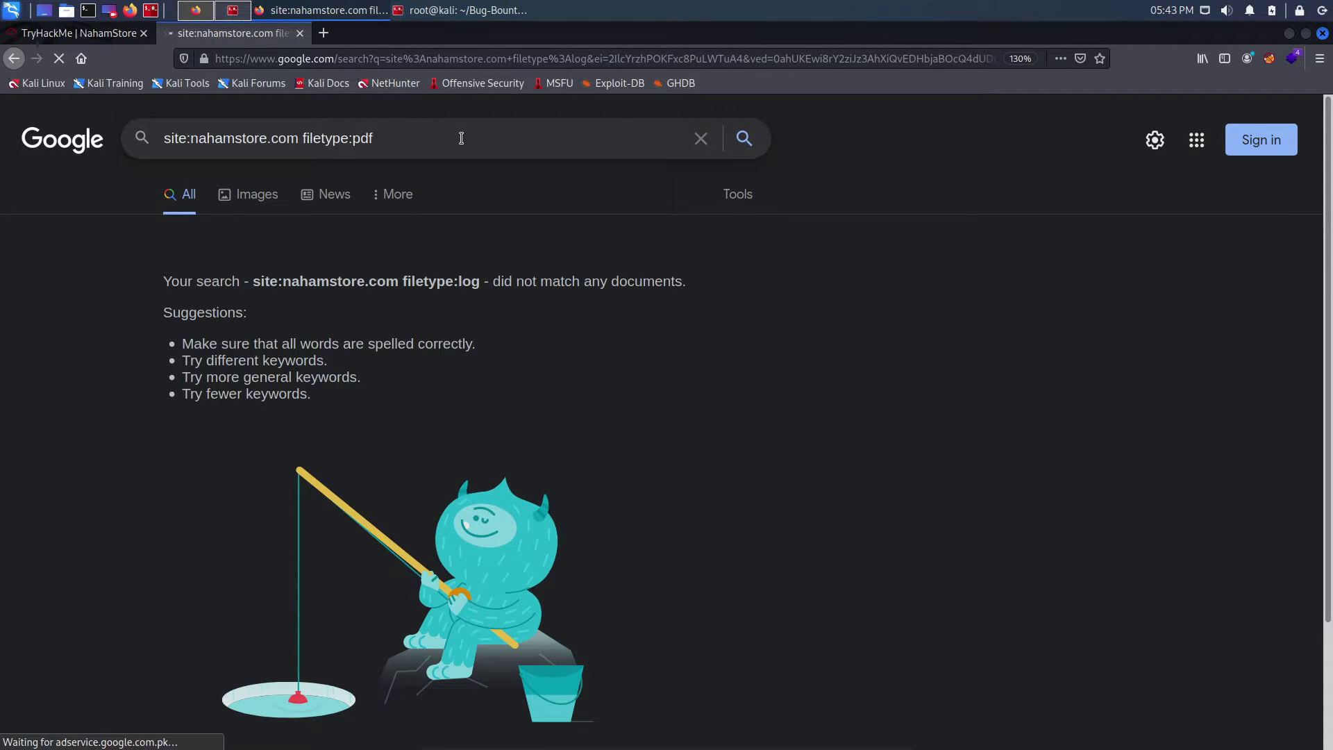
key("Return")
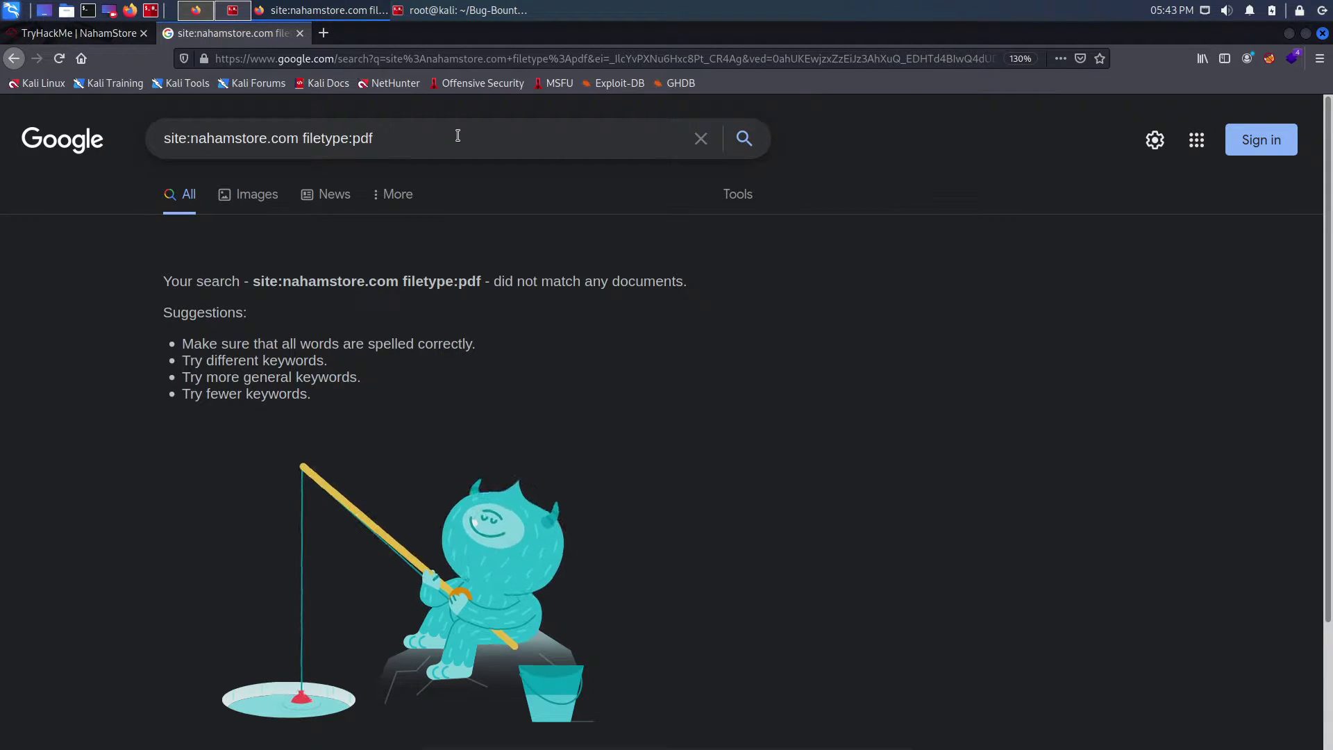
- Search Google for github in a new browser tab and open the GitHub website from the results
left_click(331, 41)
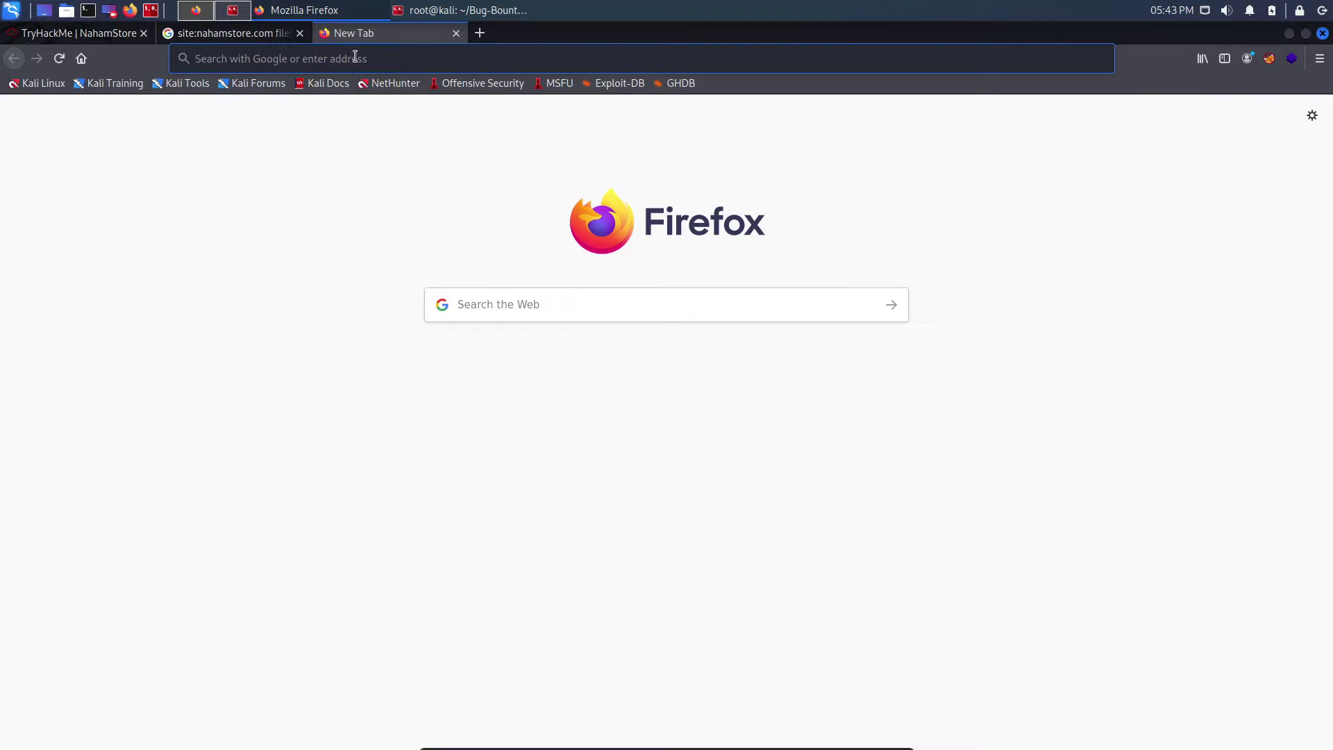
type("github")
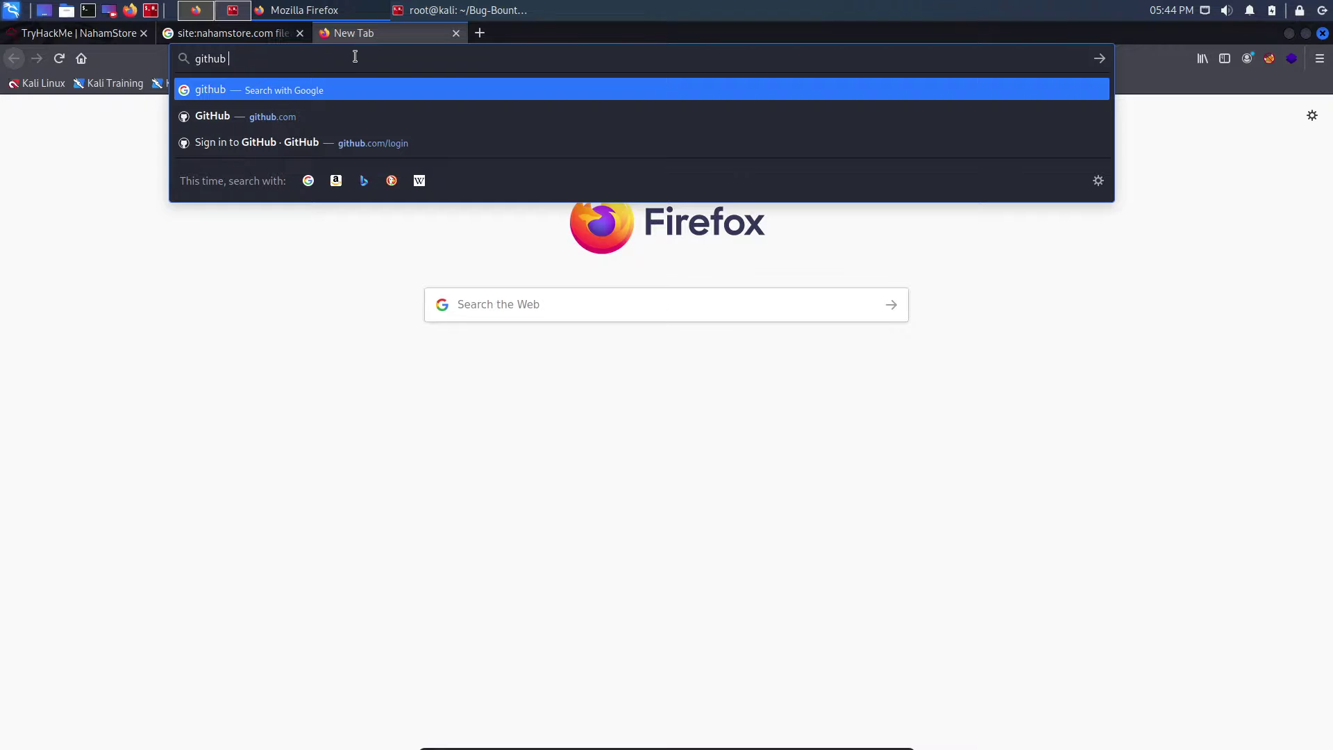
key("Return")
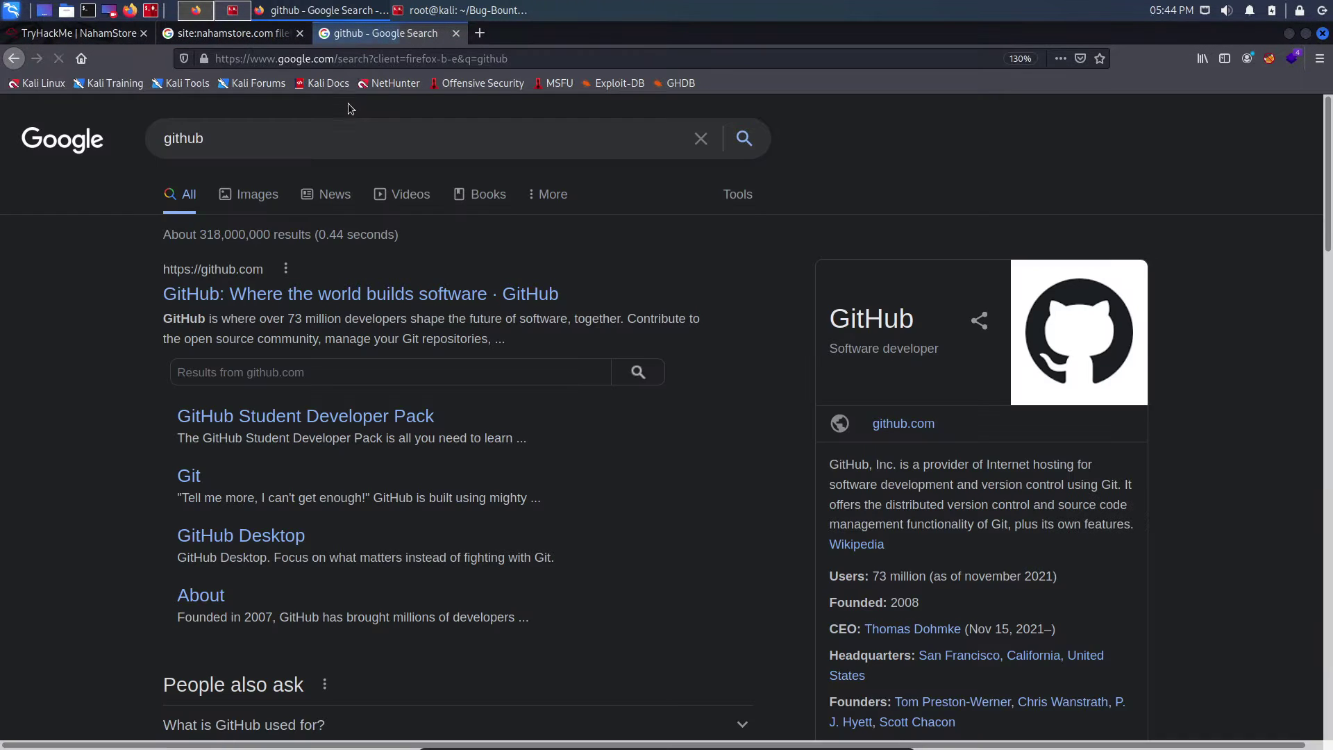
left_click(364, 297)
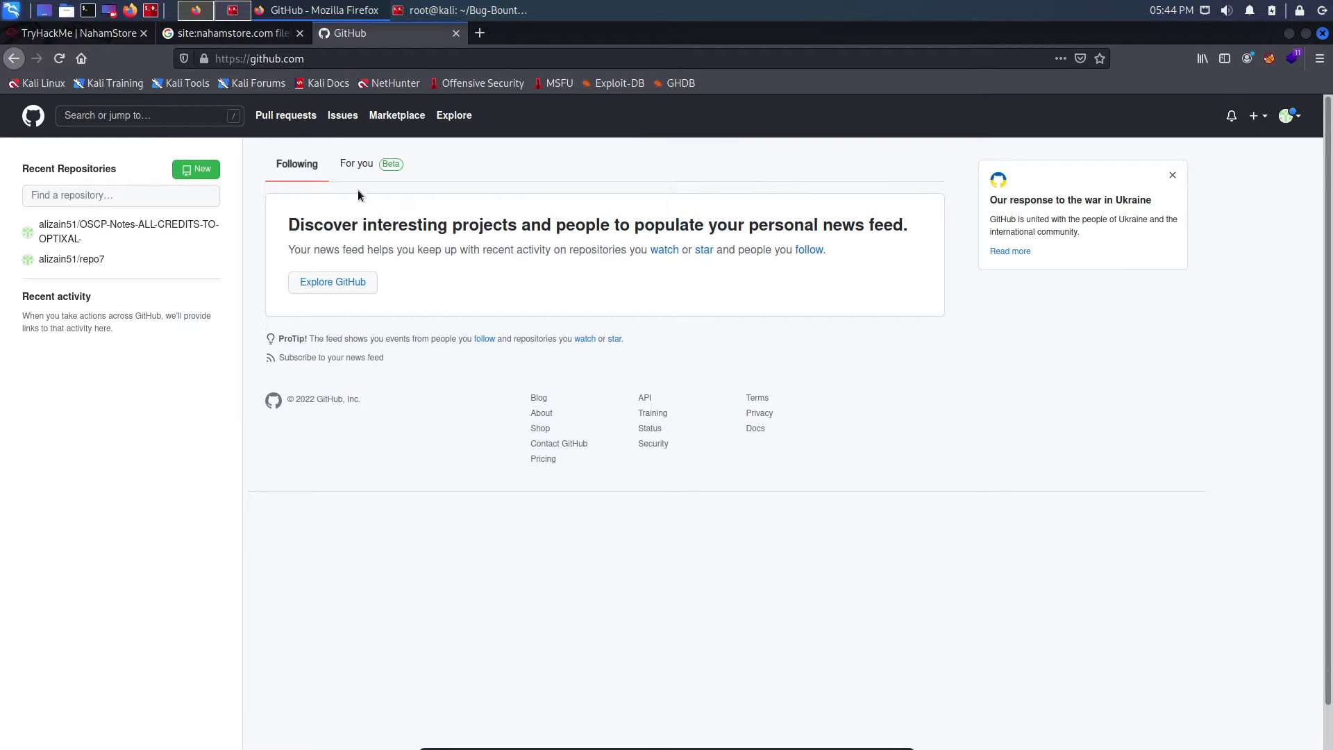
- Search GitHub for nahamstore.com filename:vim_settings.xml
left_click(146, 115)
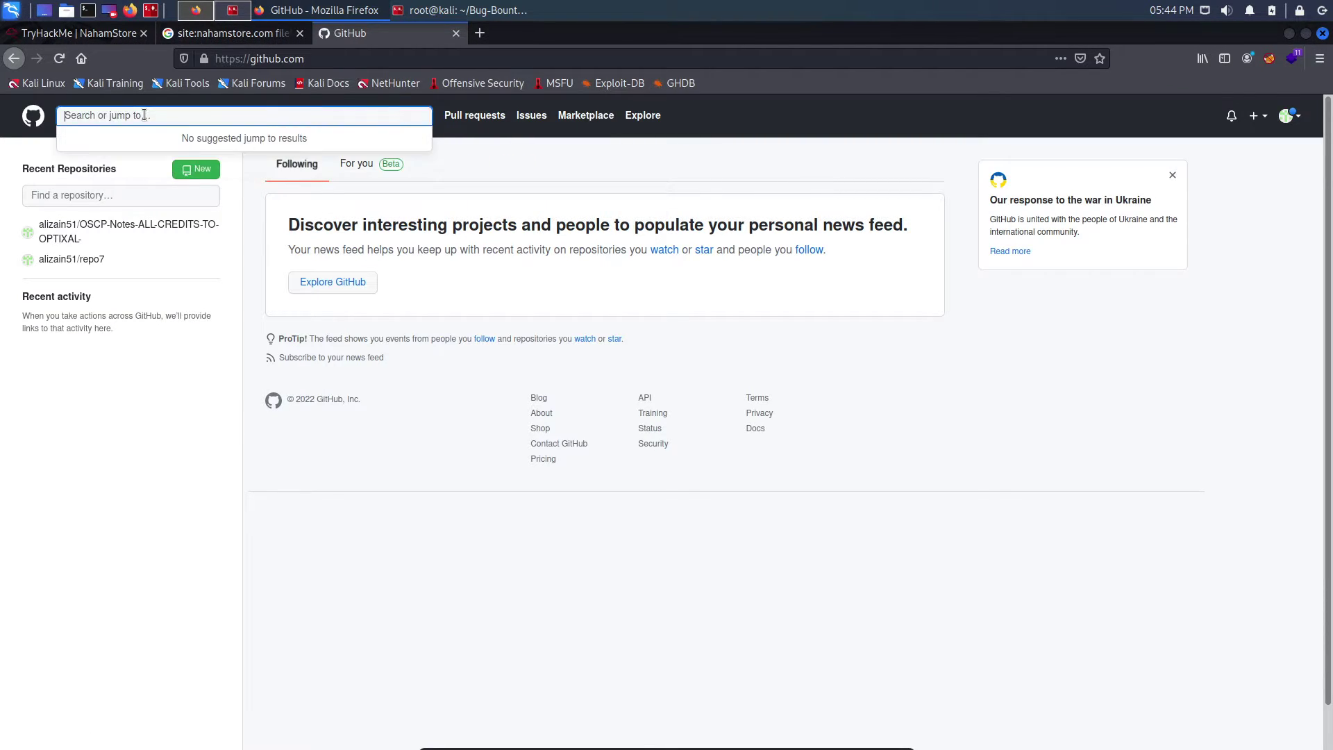
type("nahams")
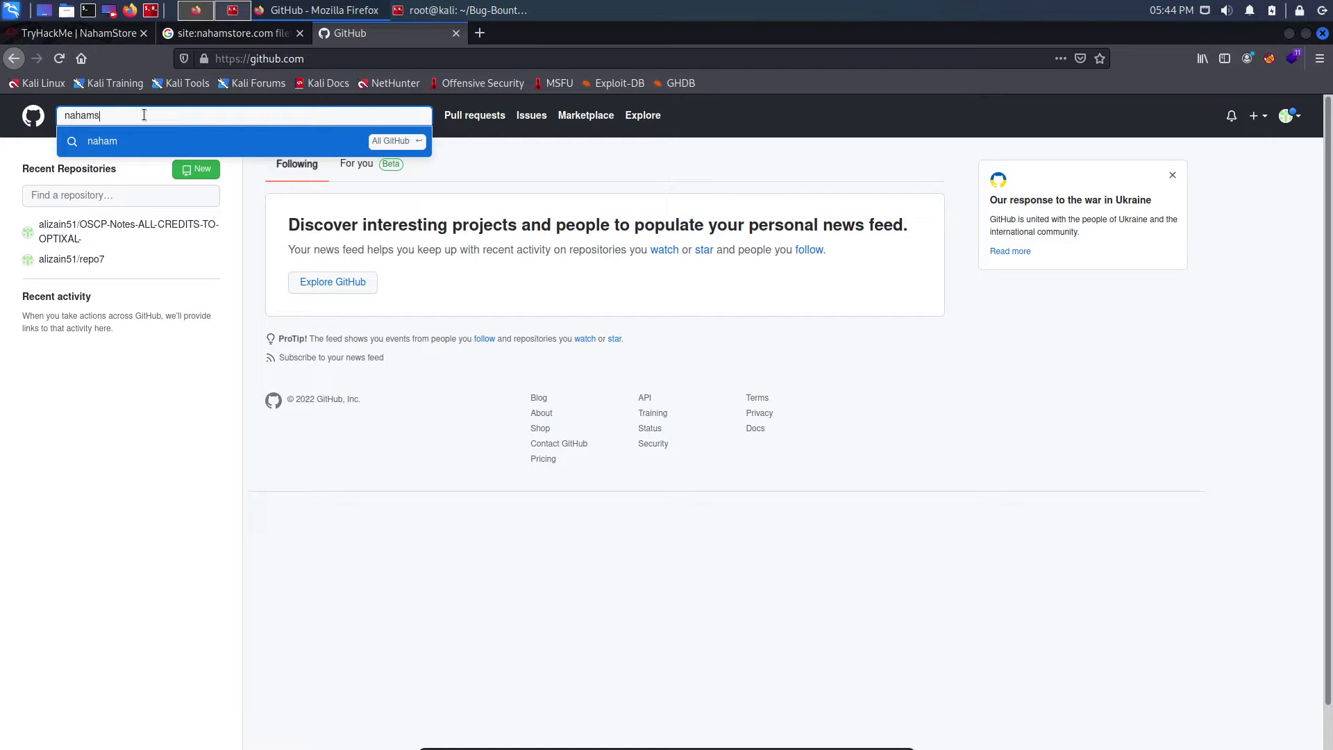
type("tore ")
type("com")
type("filename")
type(":vim_settings")
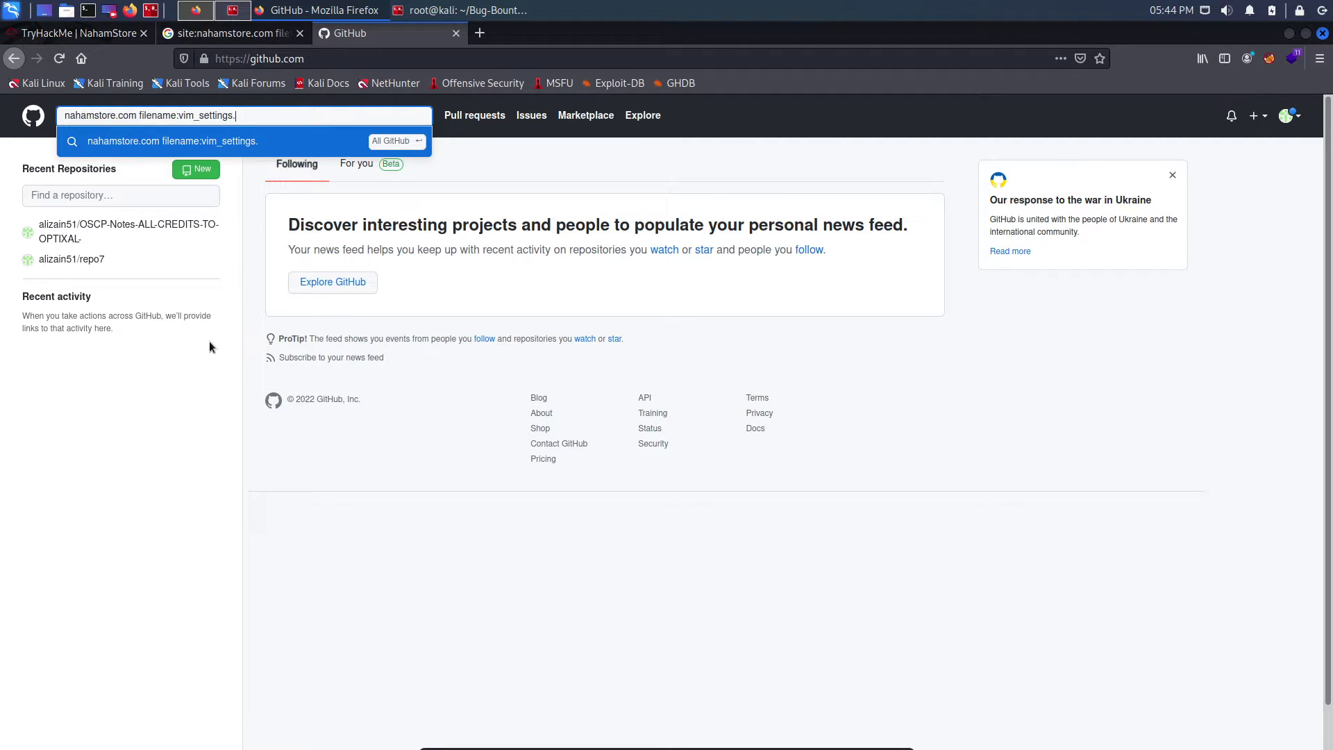
type(".xml")
key("Return")
type(".xml")
key("Return")
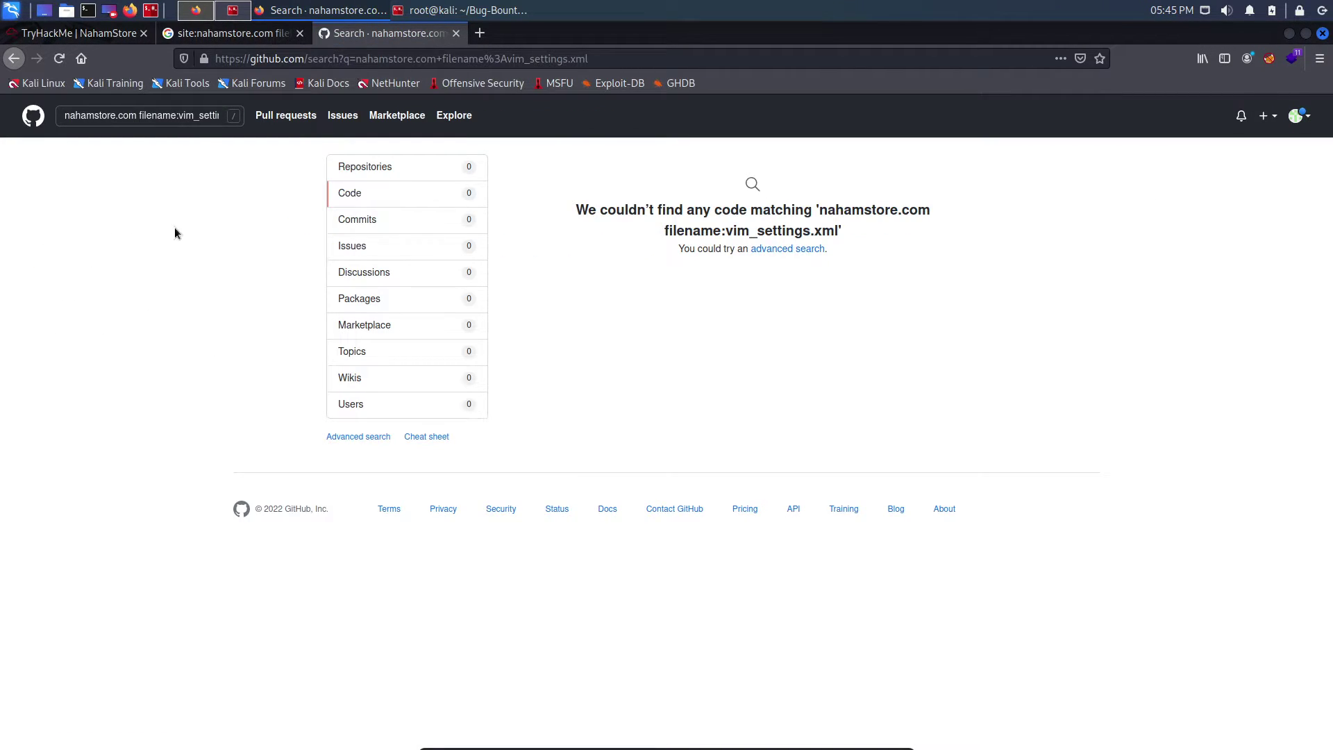
- Change the filename value to manifest.xml and search GitHub for nahamstore.com filename:manifest.xml
left_click(135, 115)
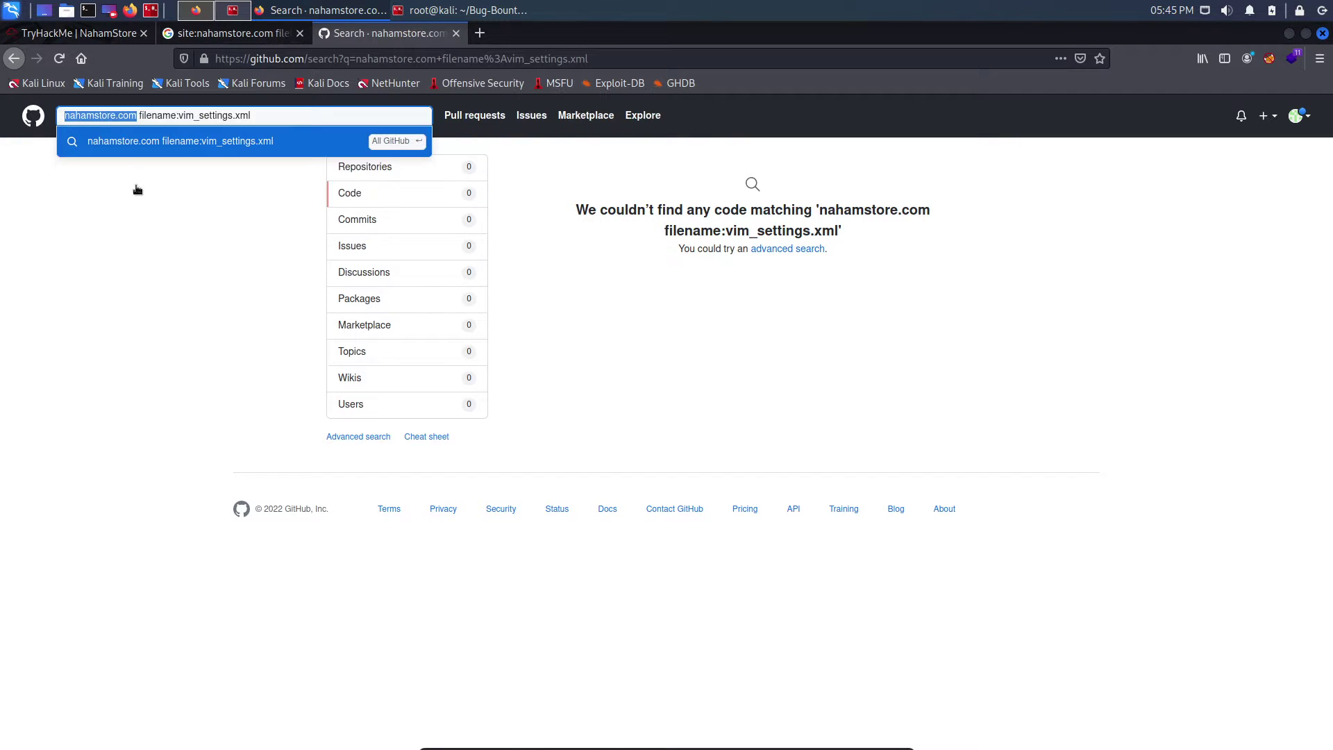
left_click(164, 227)
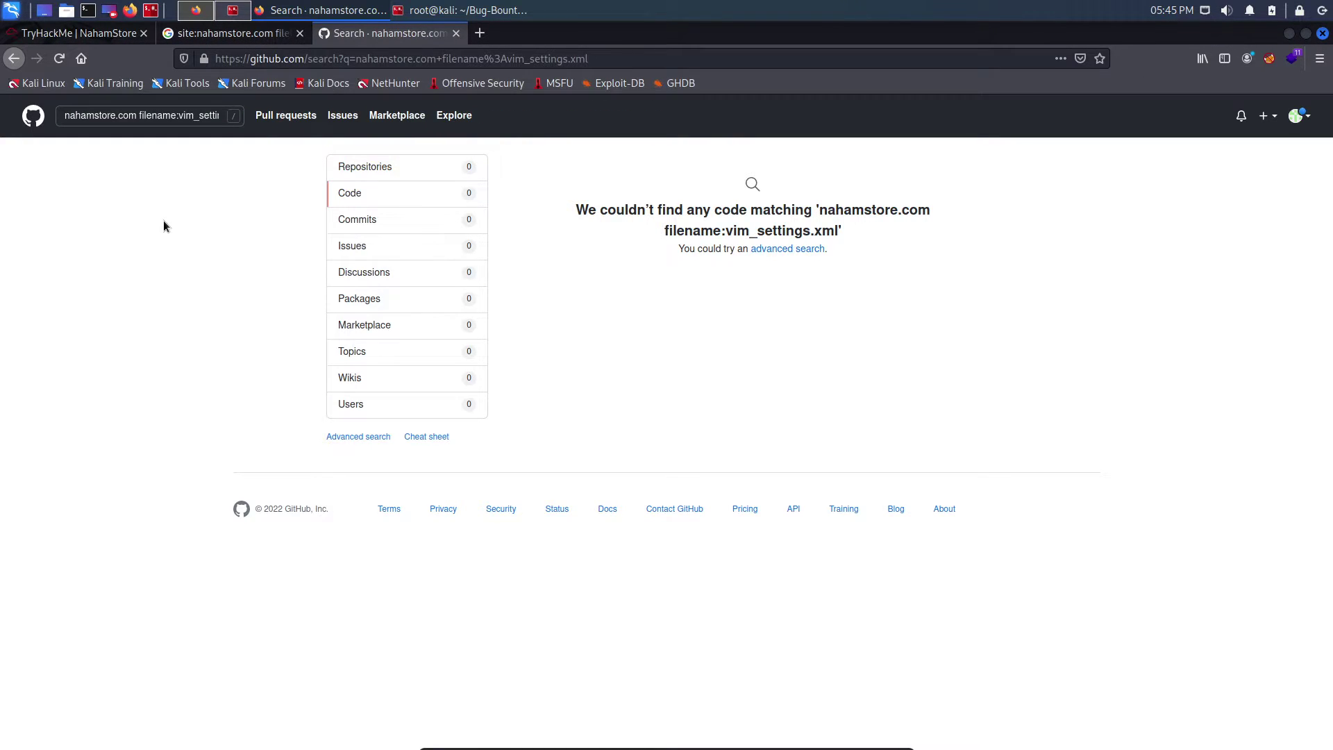
left_click(203, 115)
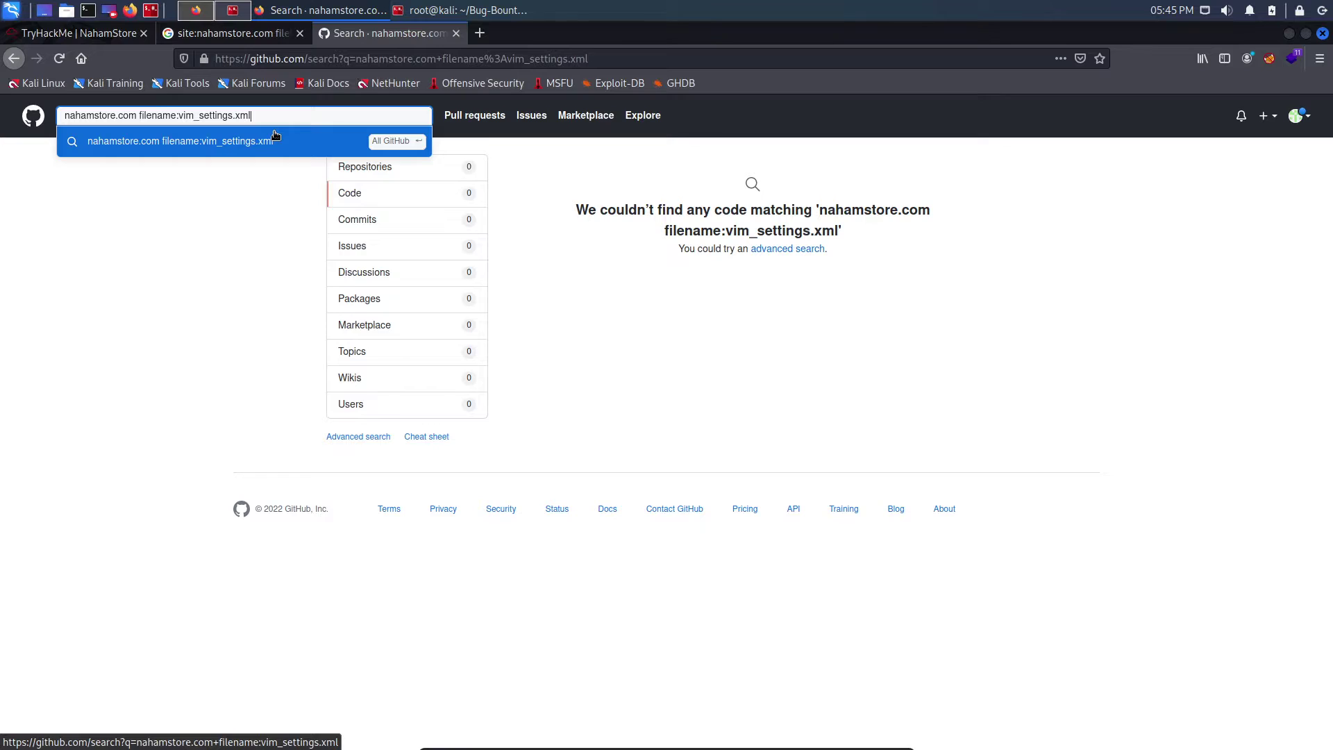
key("BackSpace")
key("BackSpace")
key("BackSpace")
key("BackSpace")
key("BackSpace")
key("BackSpace")
key("BackSpace")
key("BackSpace")
key("BackSpace")
key("BackSpace")
key("BackSpace")
key("BackSpace")
key("BackSpace")
key("BackSpace")
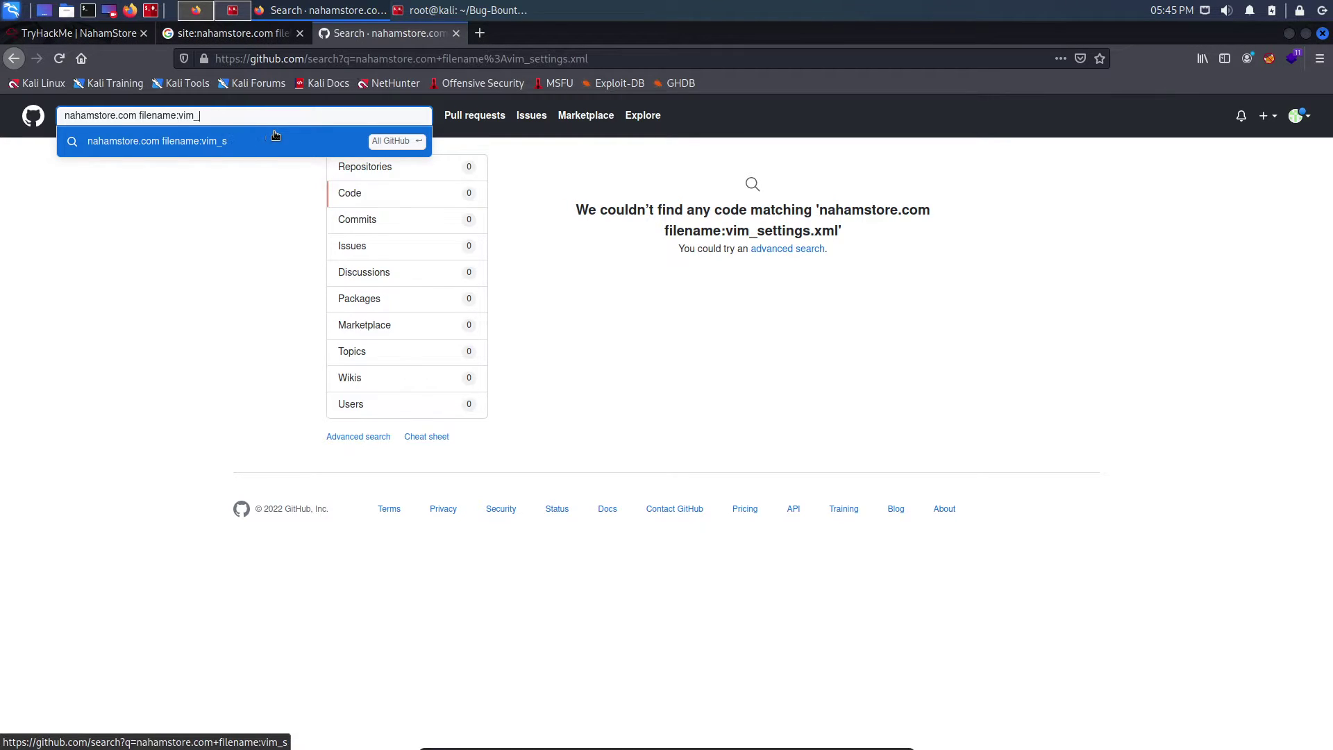
key("BackSpace")
key("BackSpace")
type("manifest.xml")
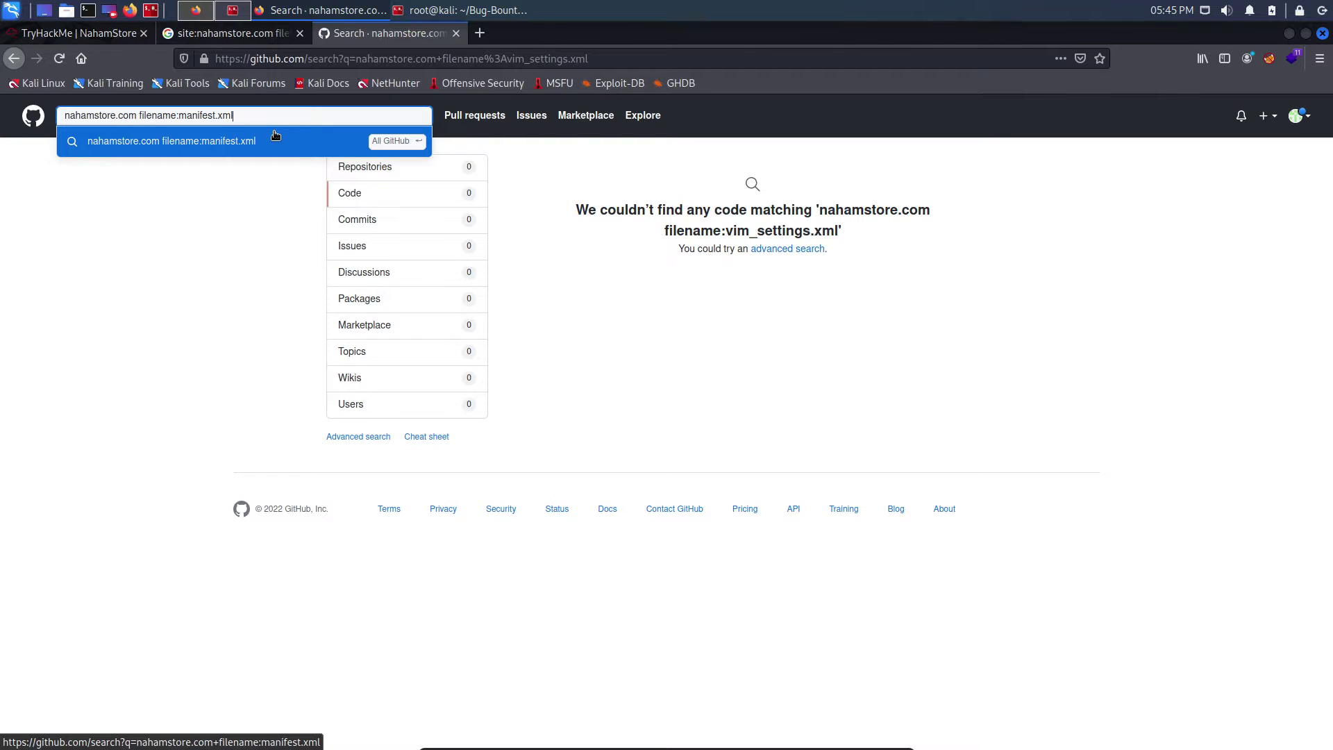
key("Return")
- Replace the filename value with database and search GitHub for nahamstore.com filename:database
left_click(214, 119)
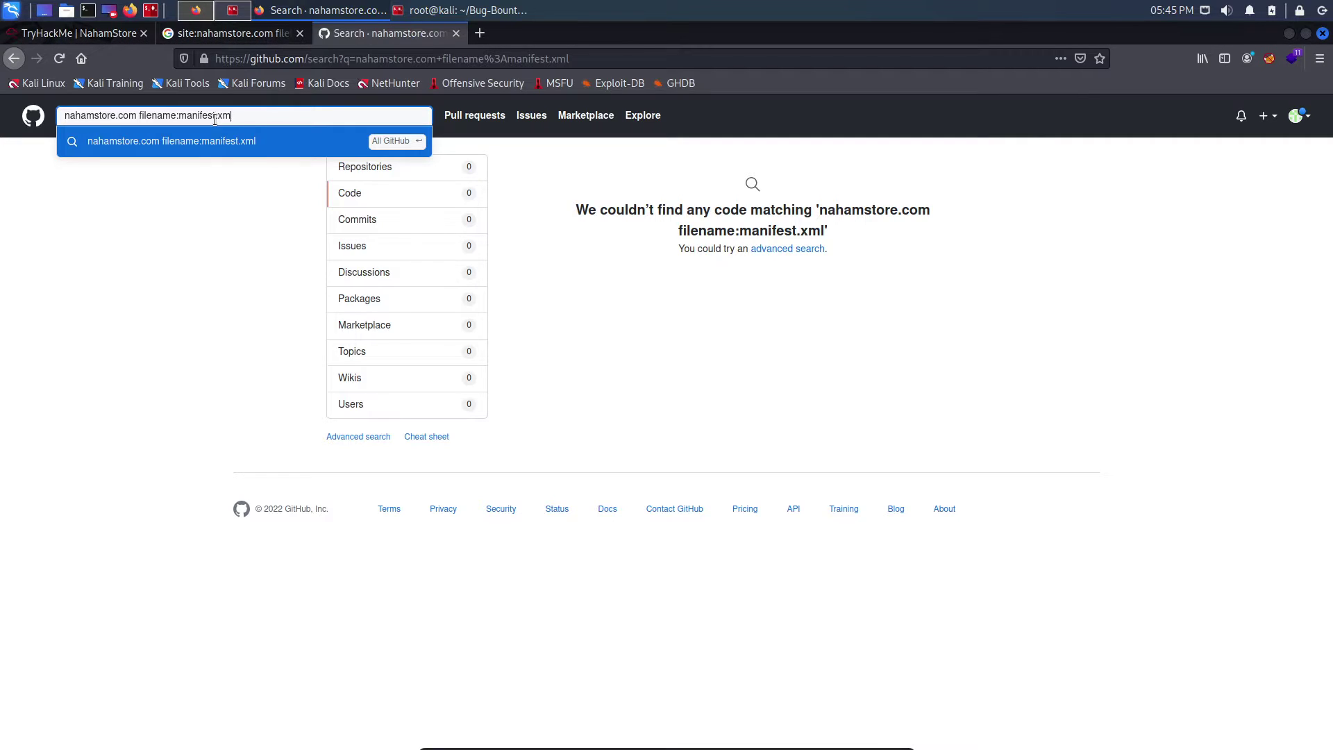
key("BackSpace")
key("BackSpace")
key("BackSpace")
key("BackSpace")
key("BackSpace")
key("BackSpace")
key("BackSpace")
key("BackSpace")
key("BackSpace")
key("BackSpace")
key("BackSpace")
type("database")
key("Return")
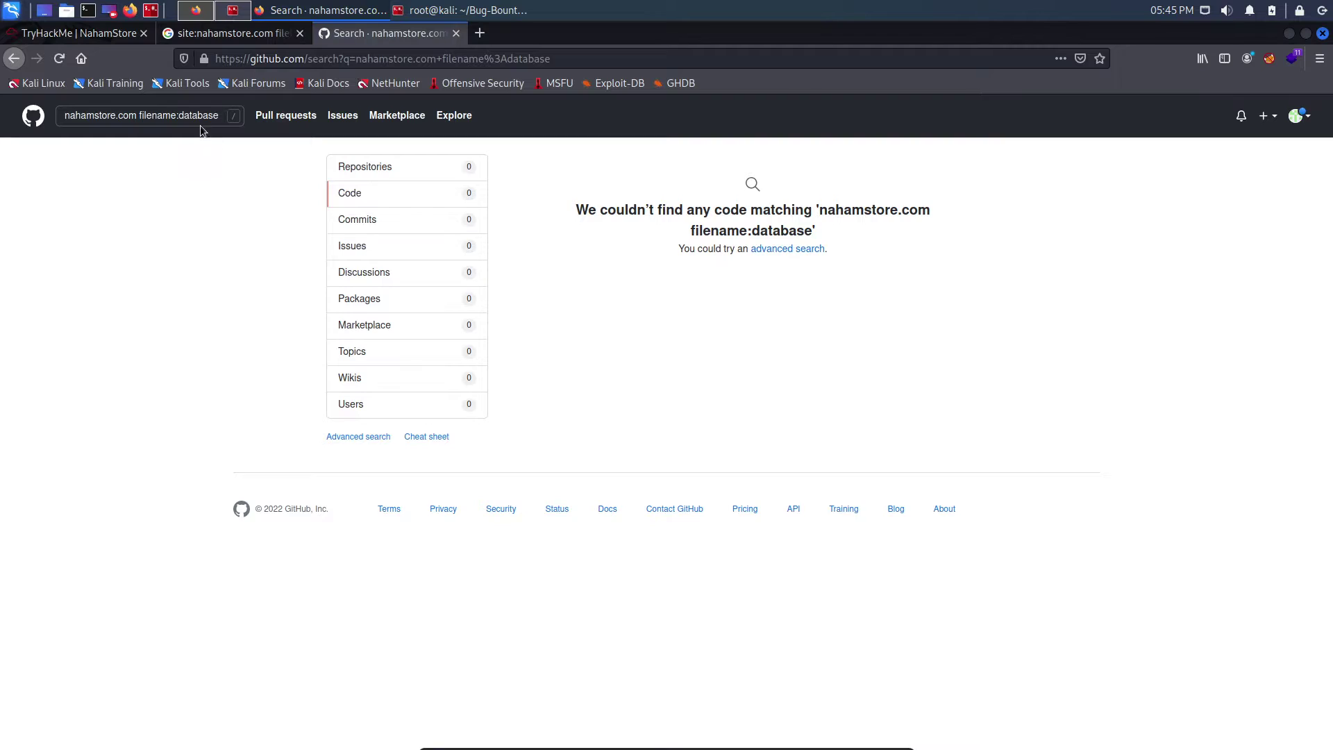
- Extend the filename value to databaseconfig and search GitHub for nahamstore.com filename:databaseconfig
left_click(205, 117)
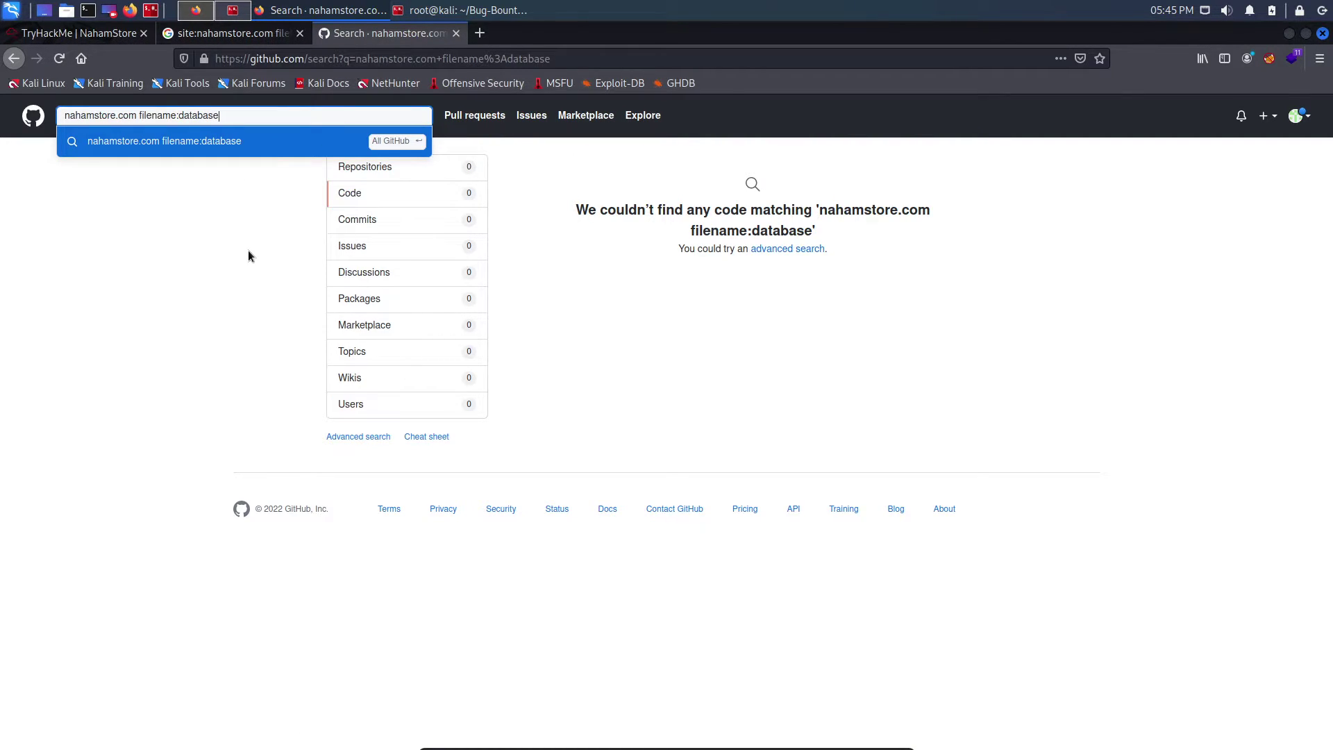
type("config")
key("Return")
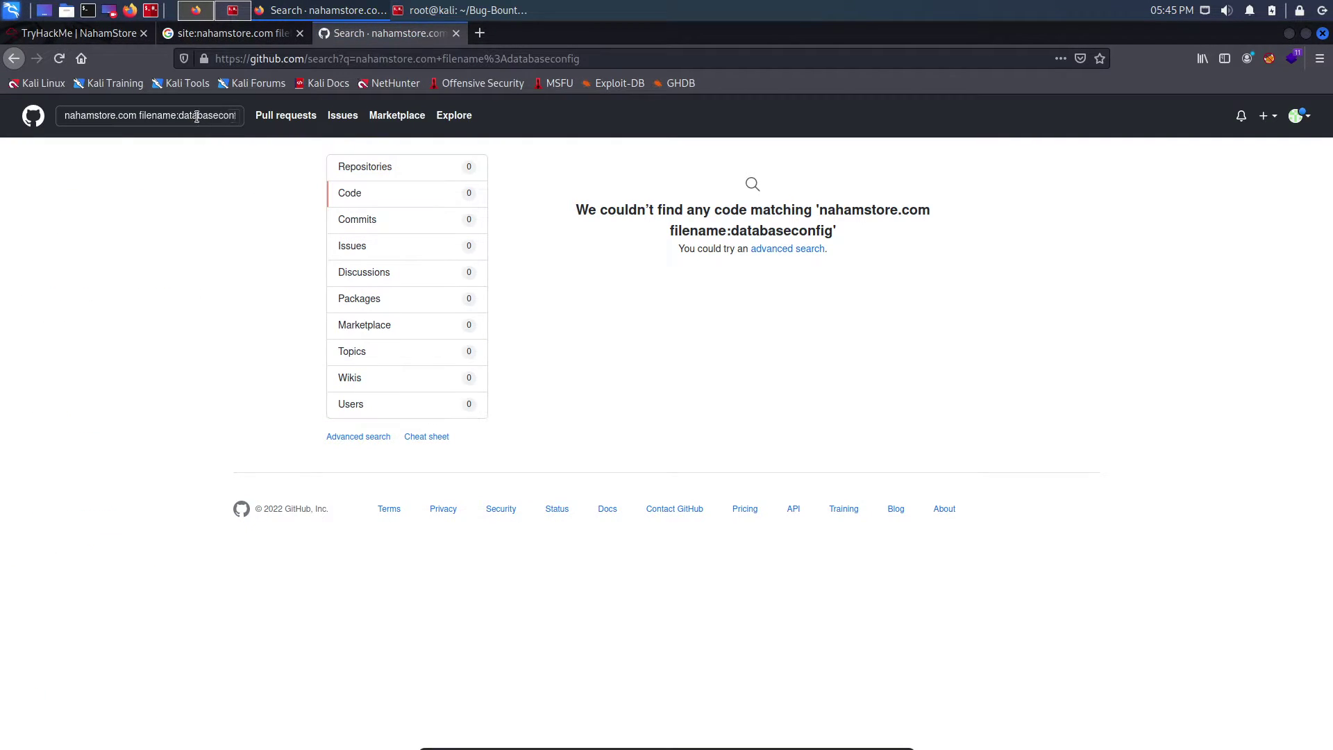
- Replace the filename value with config.php and search GitHub for nahamstore.com filename:config.php
left_click(192, 122)
key("ctrl+BackSpace")
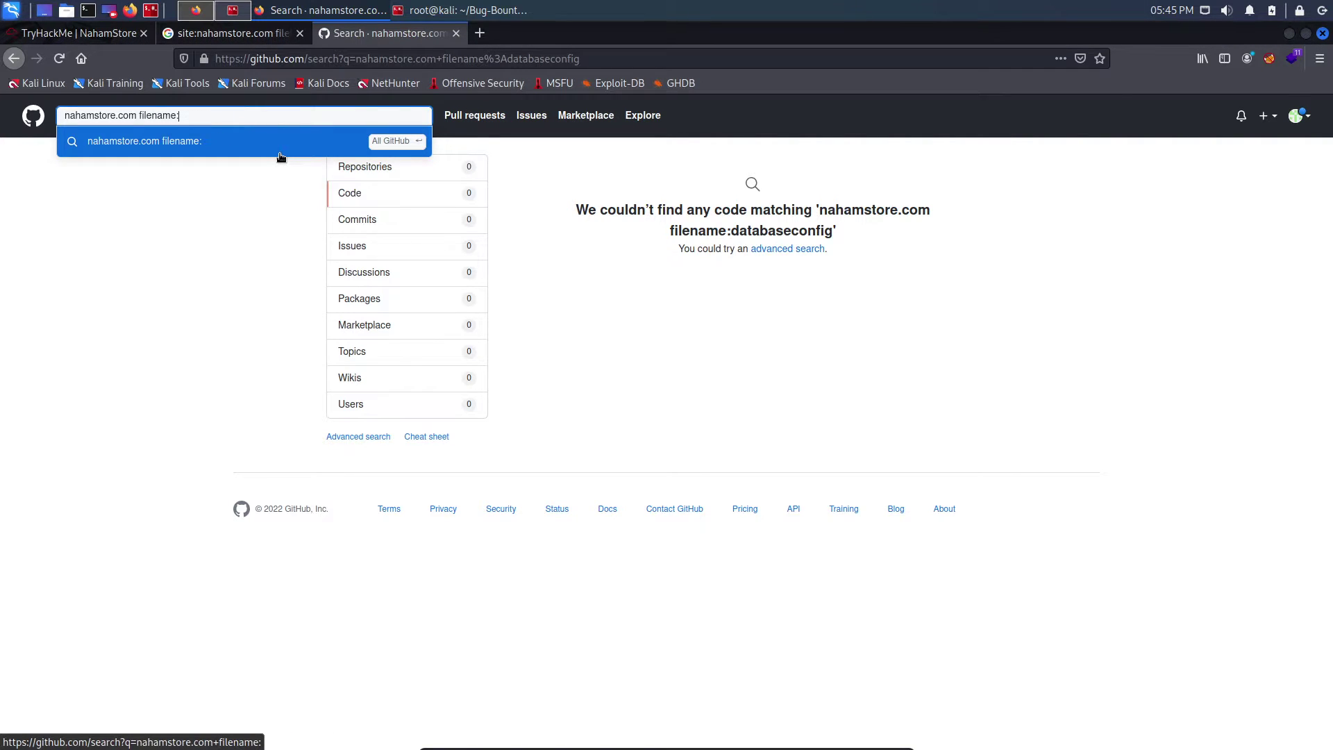
type("config.")
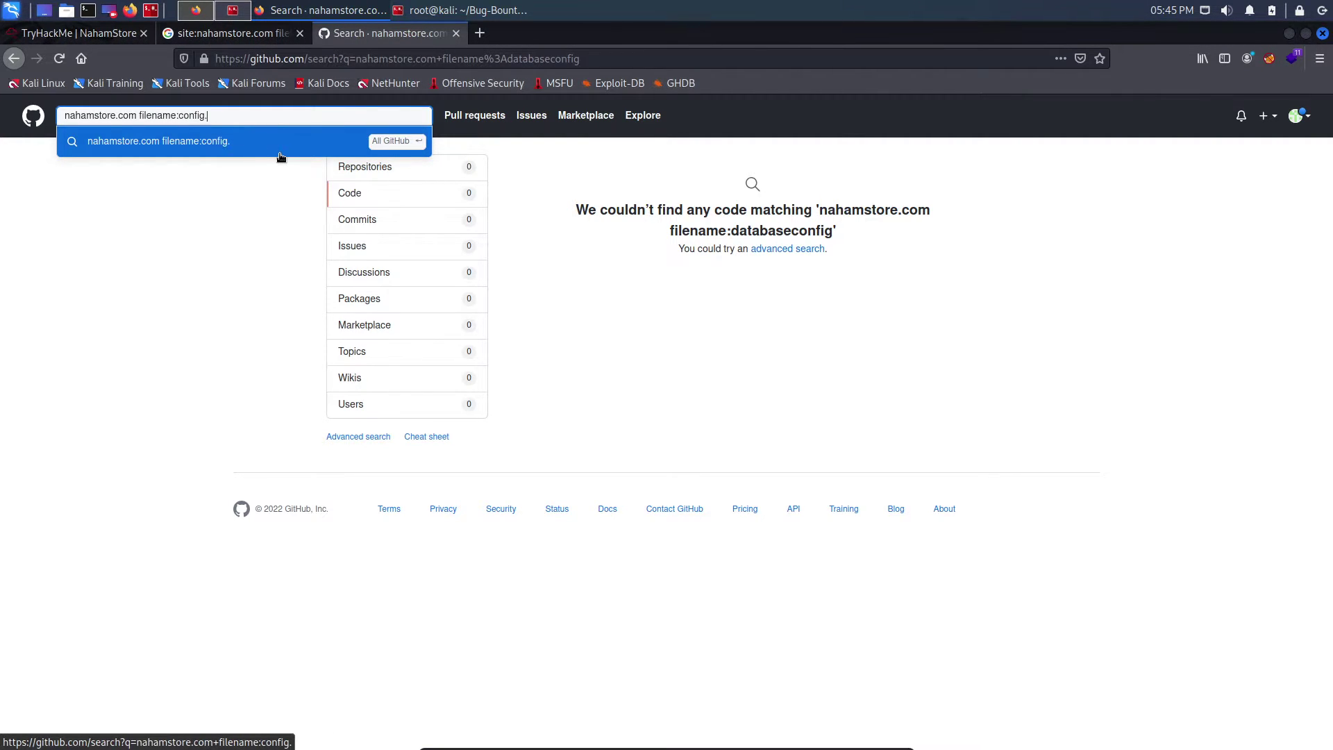
type("php")
key("Return")
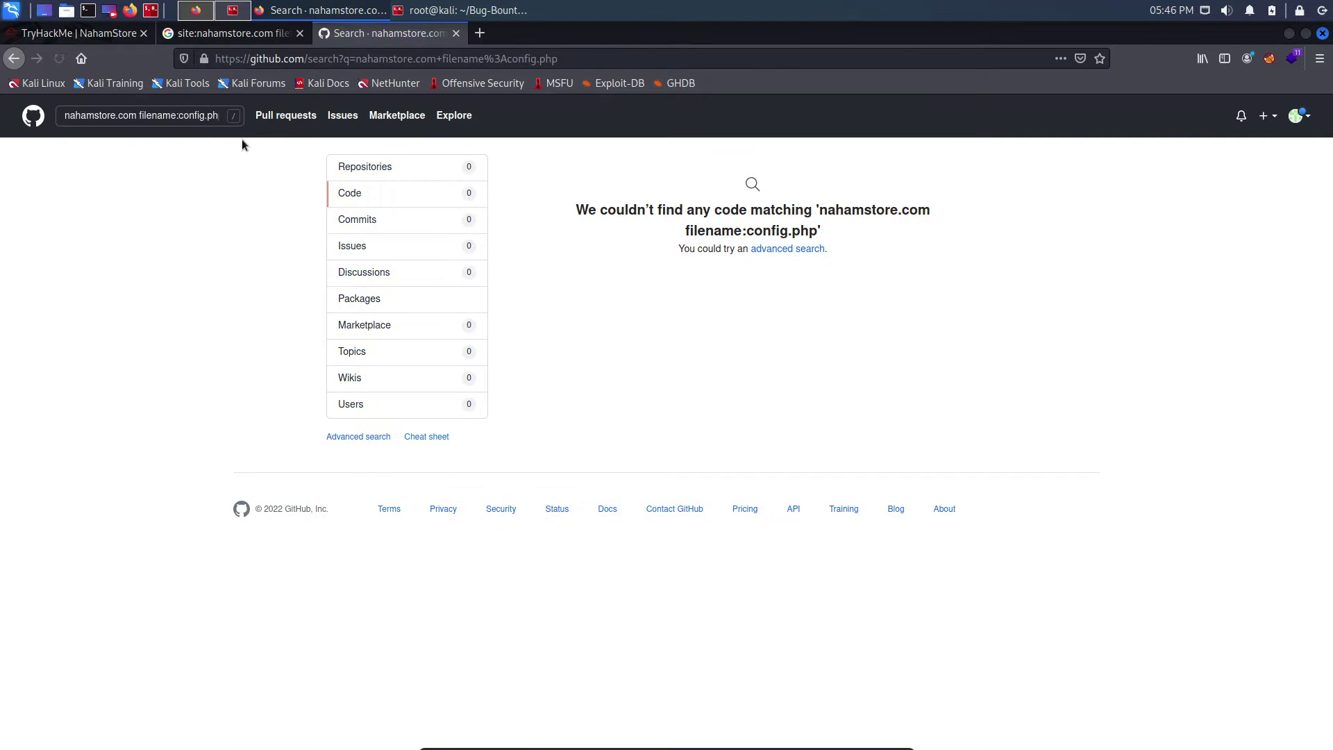
- Prefix the filename value with wp- and search GitHub for nahamstore.com filename:wp-config.php
left_click(208, 116)
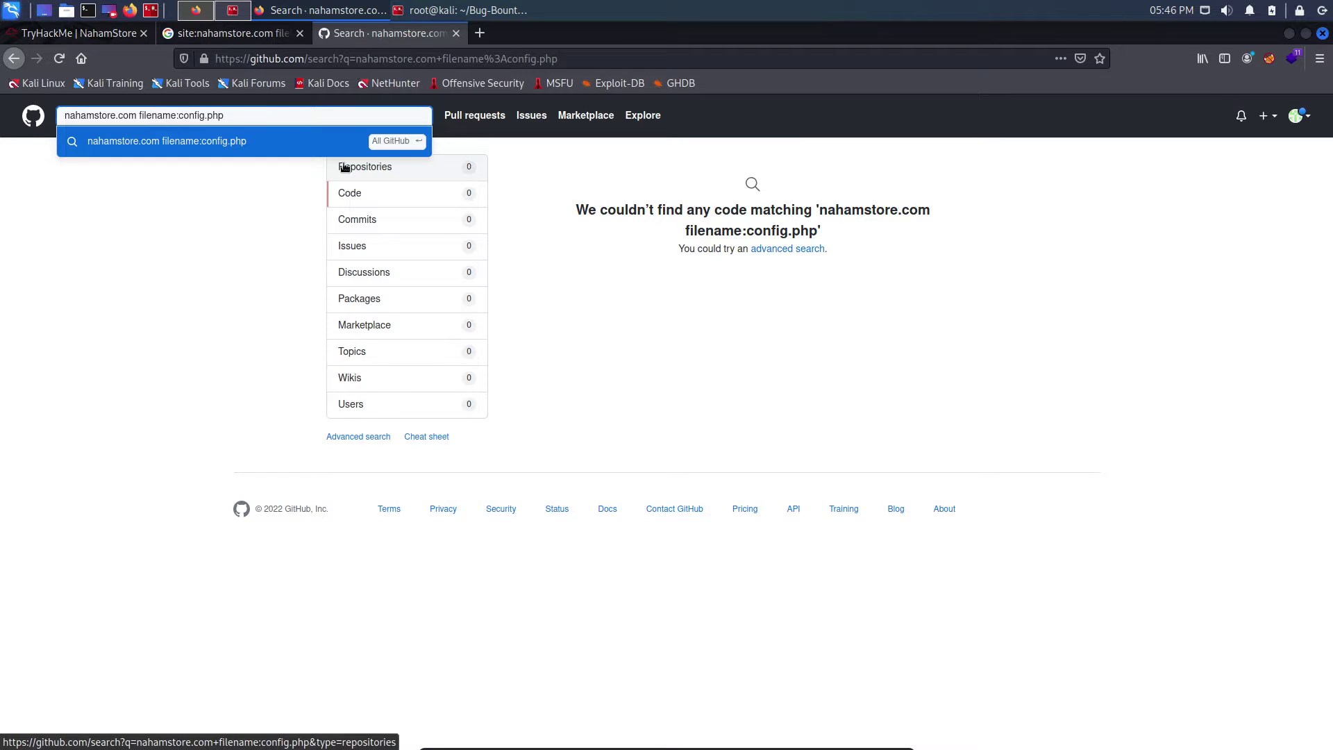
type("wp-")
key("Return")
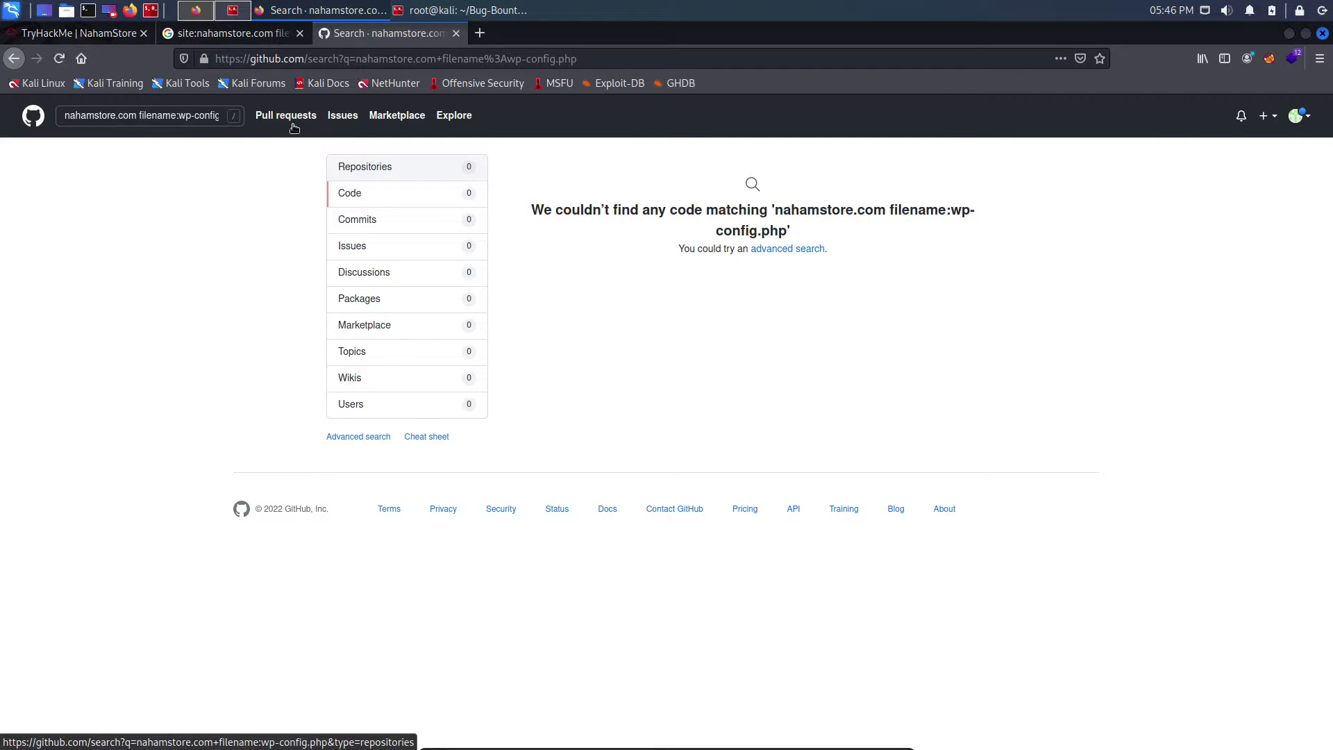
- Replace the filename filter with the keyword aws_access_key_id and search GitHub for nahamstore.com aws_access_key_id
double_click(138, 119)
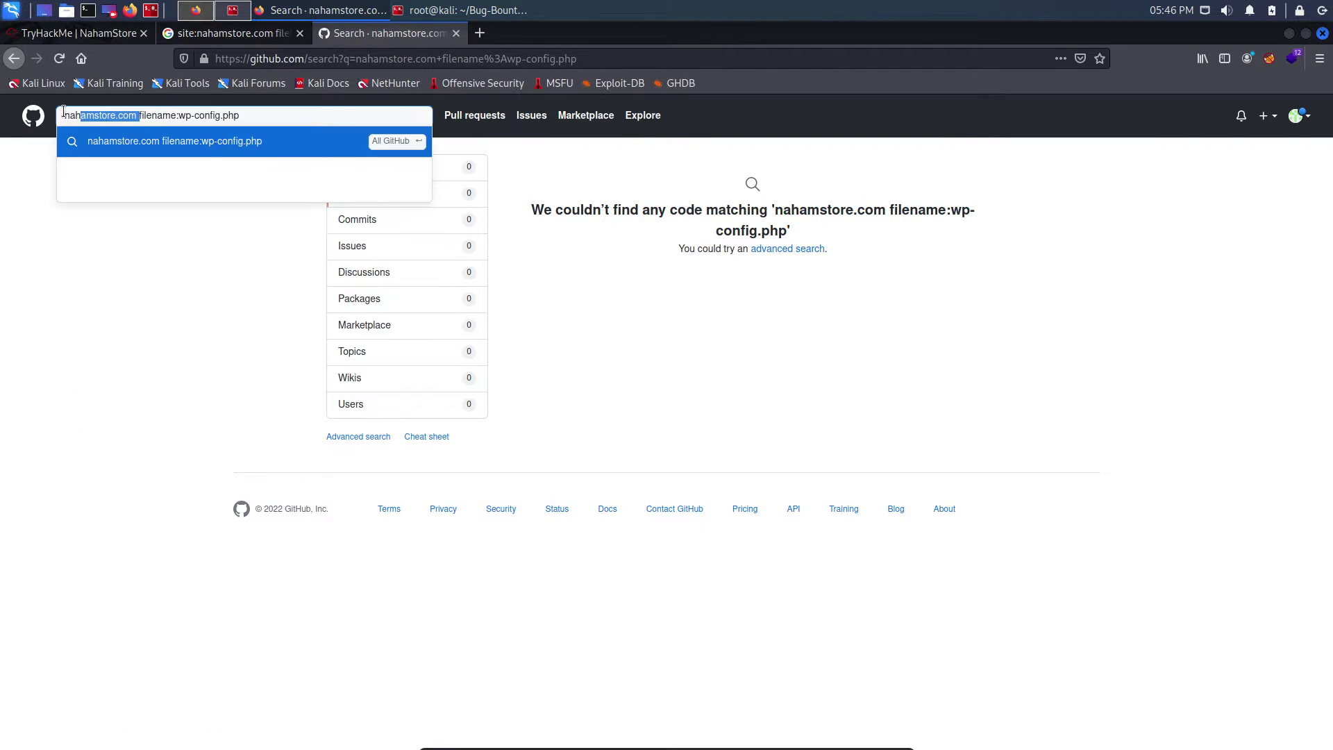
left_click(164, 273)
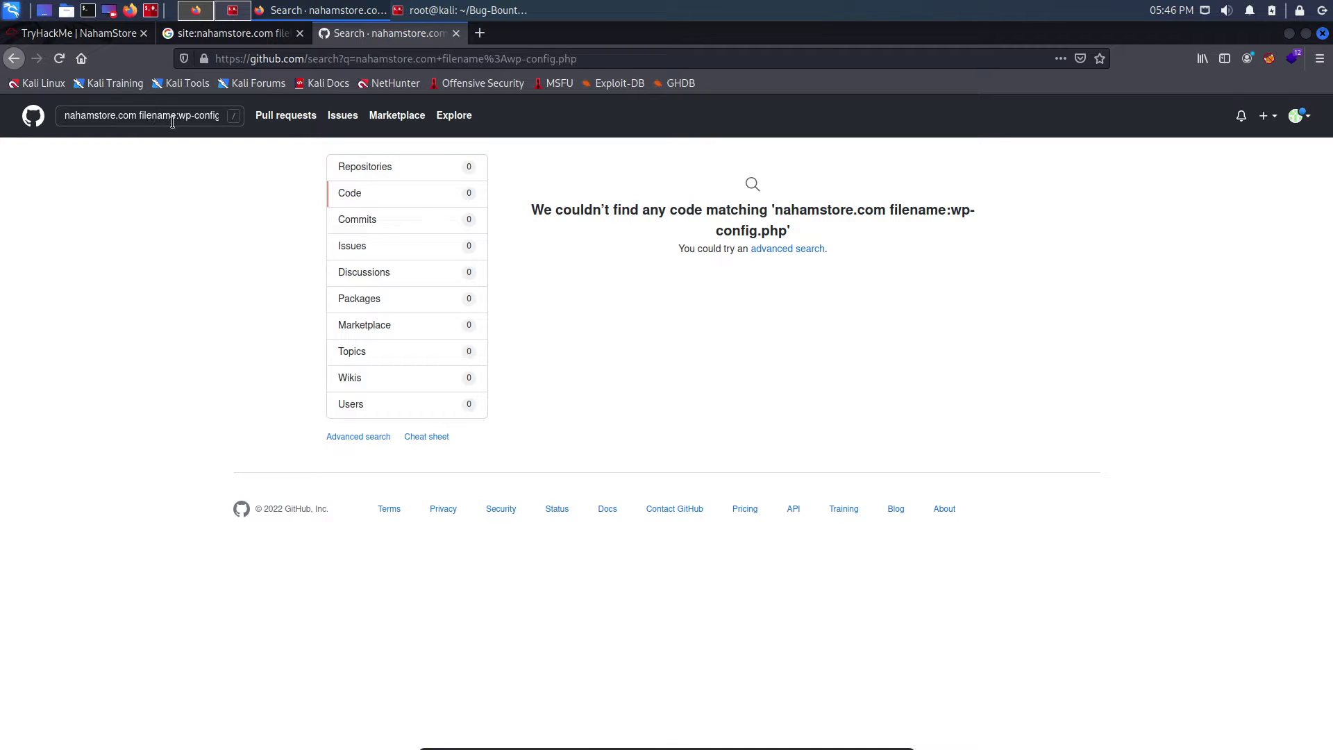
left_click(175, 116)
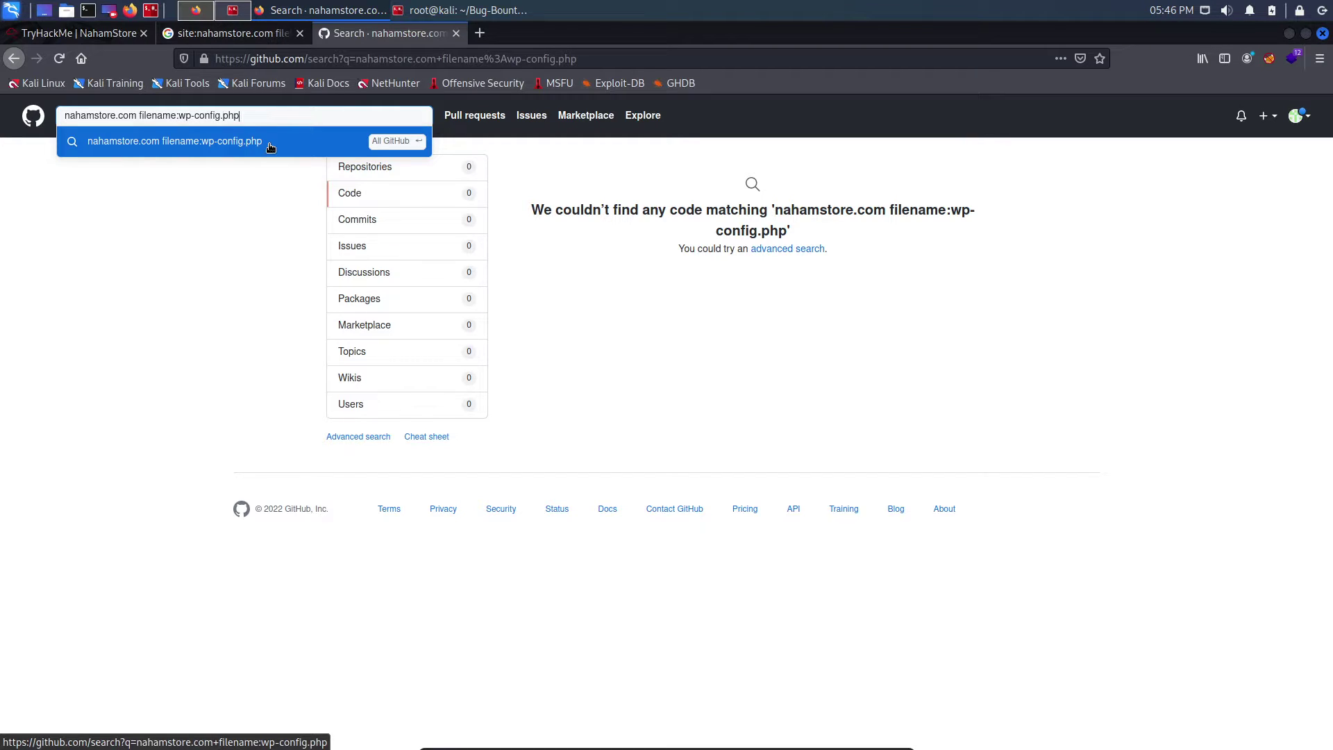
key("BackSpace")
key("BackSpace")
key("BackSpace")
key("BackSpace")
key("BackSpace")
key("BackSpace")
key("BackSpace")
key("BackSpace")
key("BackSpace")
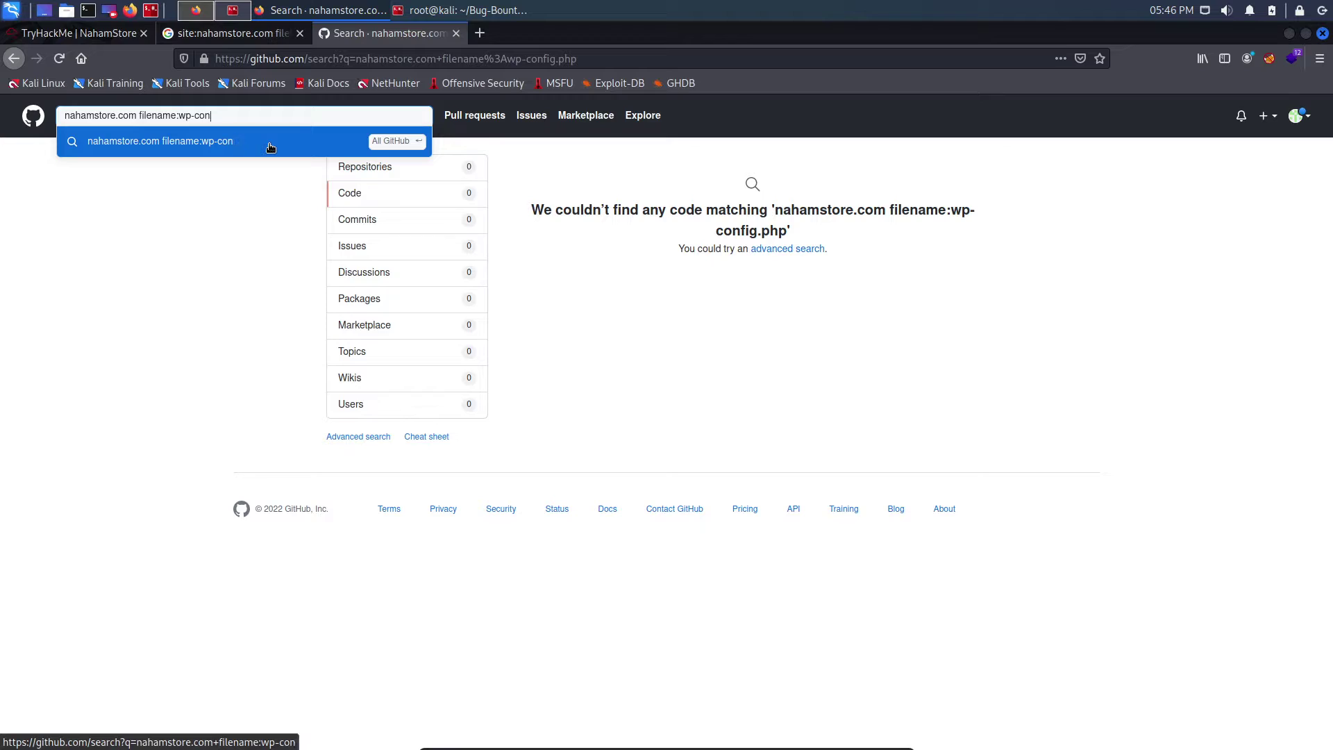
key("BackSpace")
key("BackSpace")
key("BackSpace")
key("BackSpace")
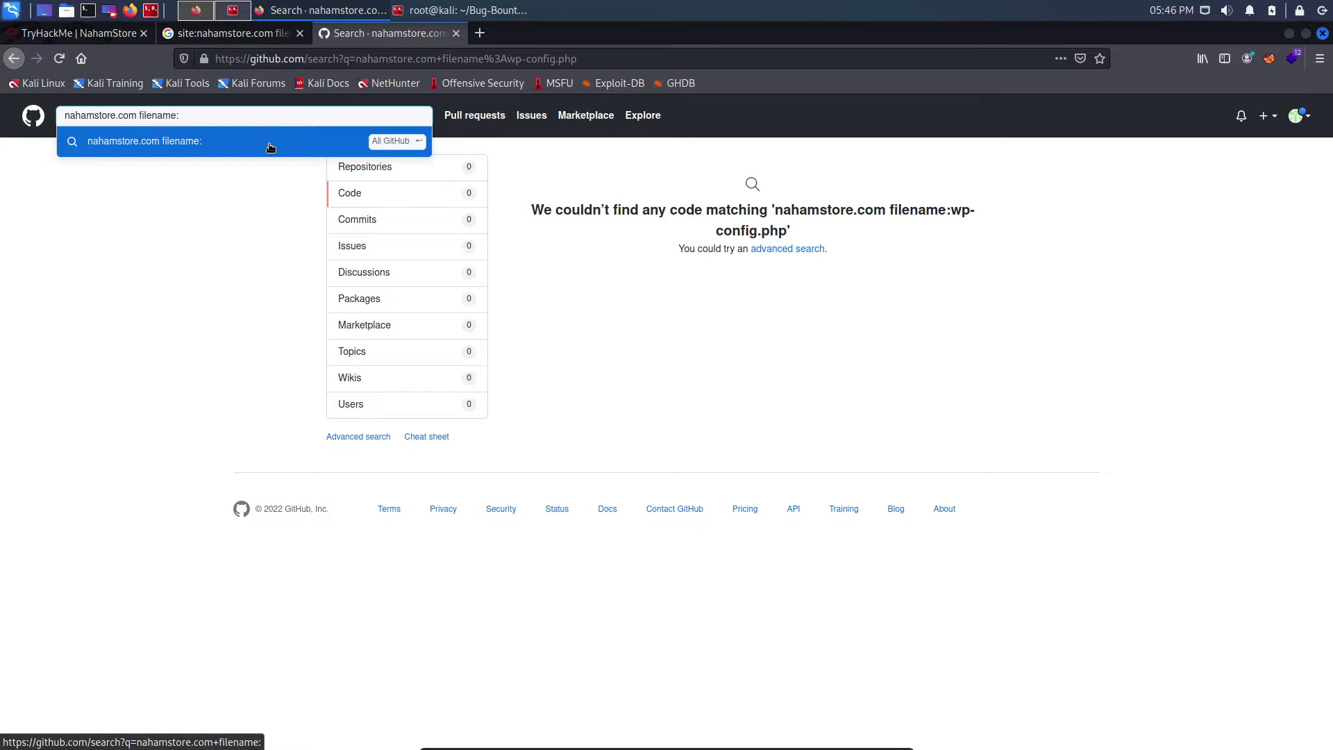
key("BackSpace")
key("BackSpace")
key("BackSpace")
key("BackSpace")
key("BackSpace")
key("BackSpace")
key("BackSpace")
key("BackSpace")
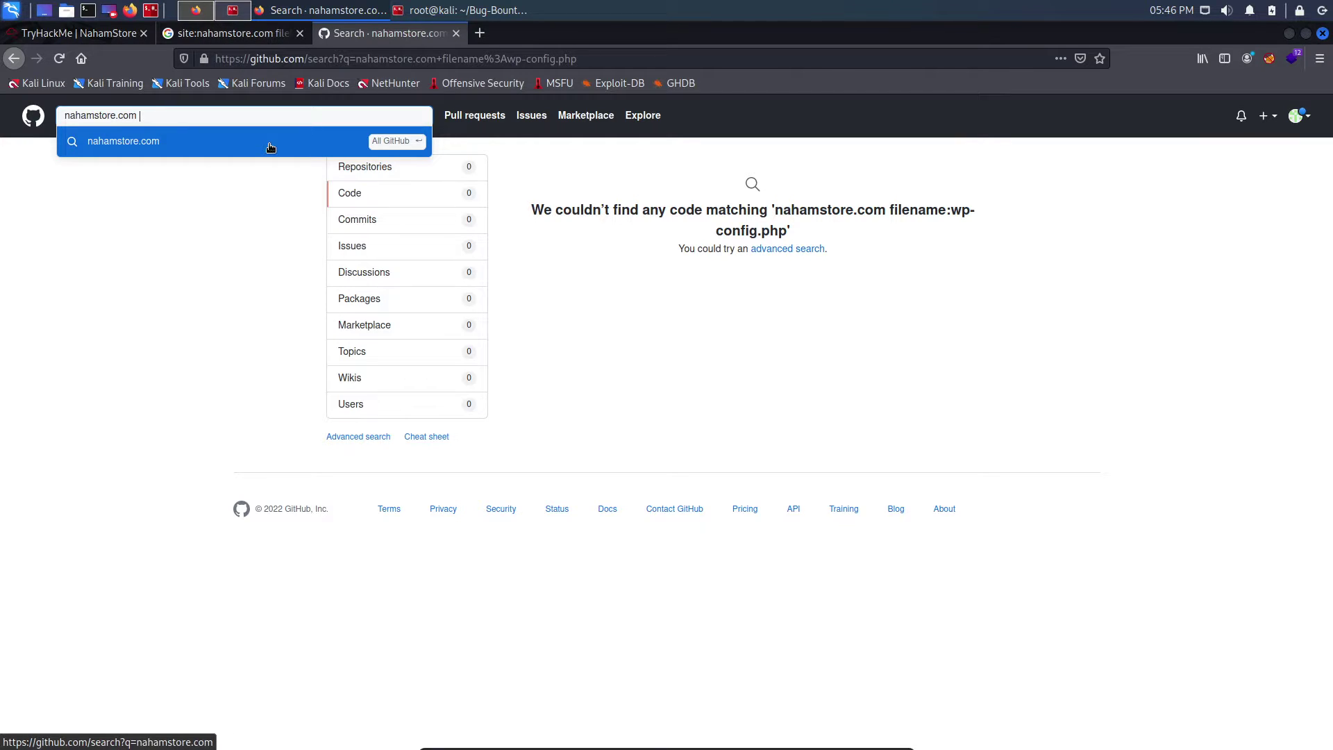
type("aws_acces")
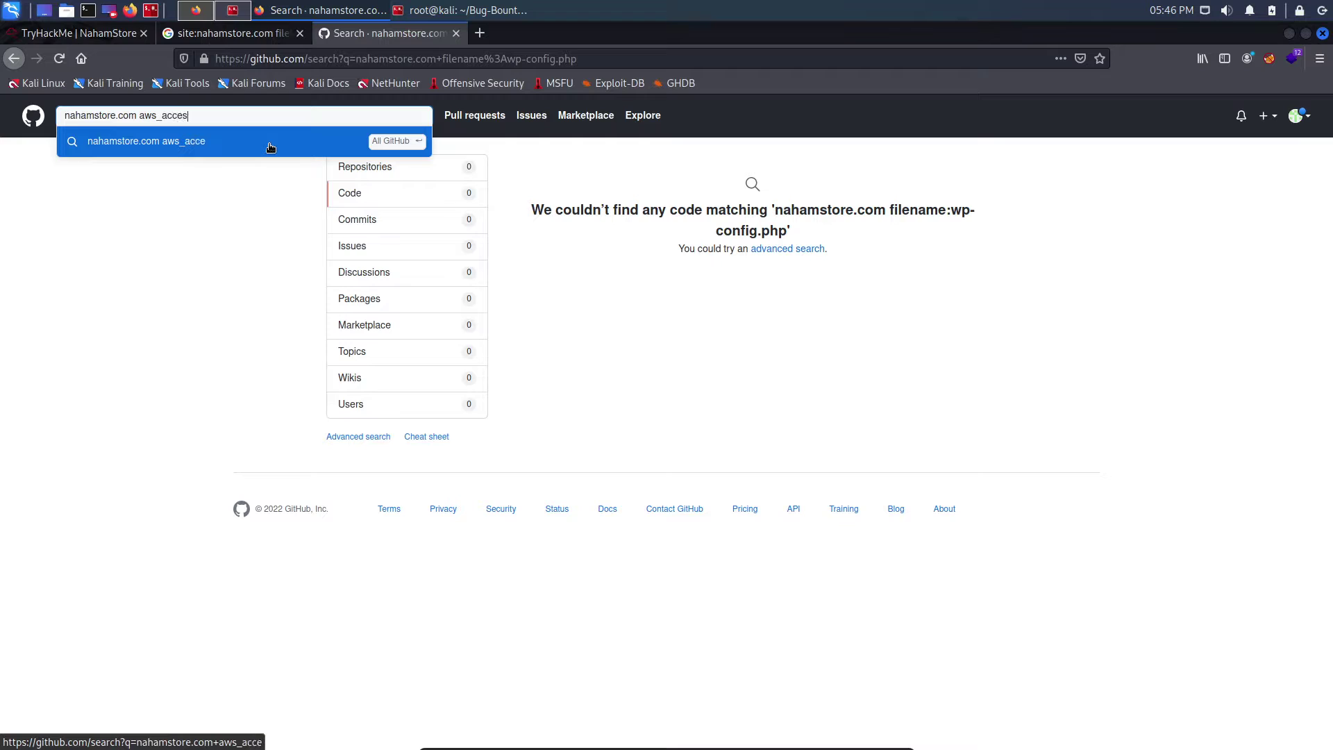
type("s_")
type("s_key_id")
key("Return")
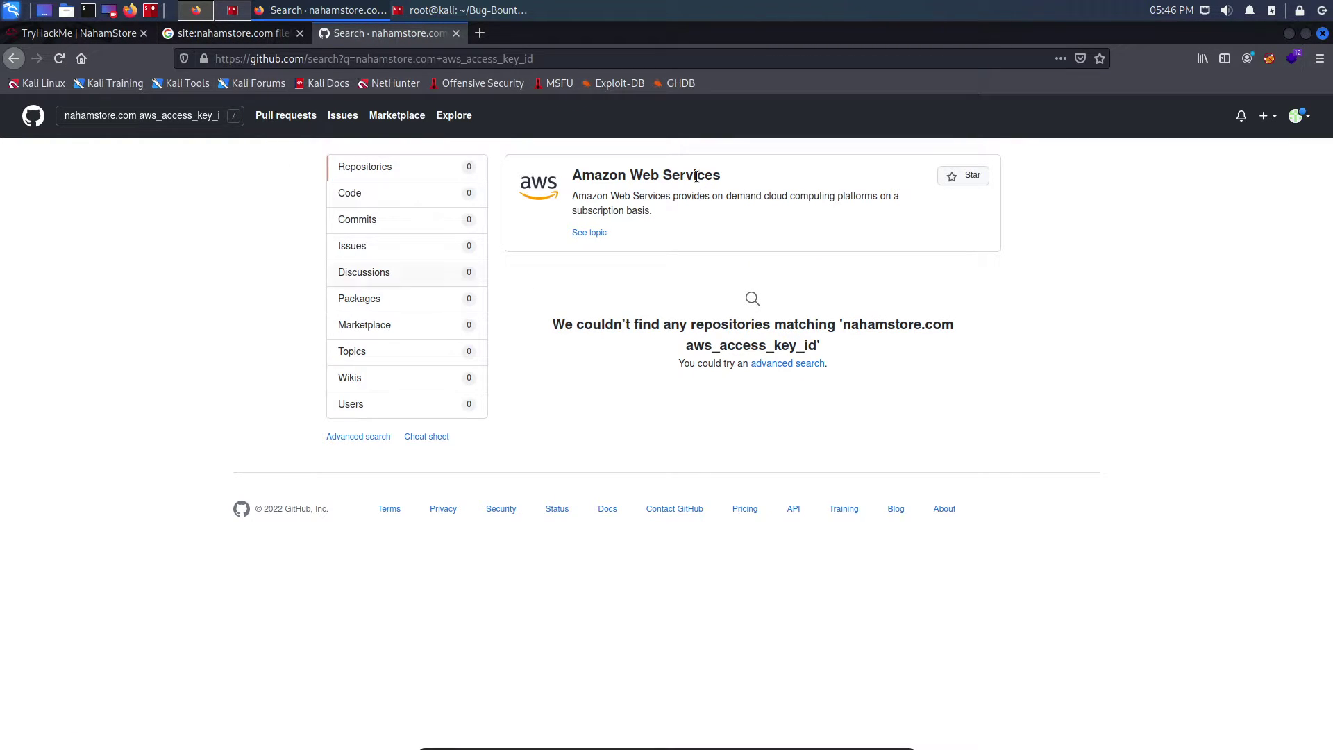
- Replace the keyword with a language:php filter and search GitHub for nahamstore.com language:php
left_click(209, 116)
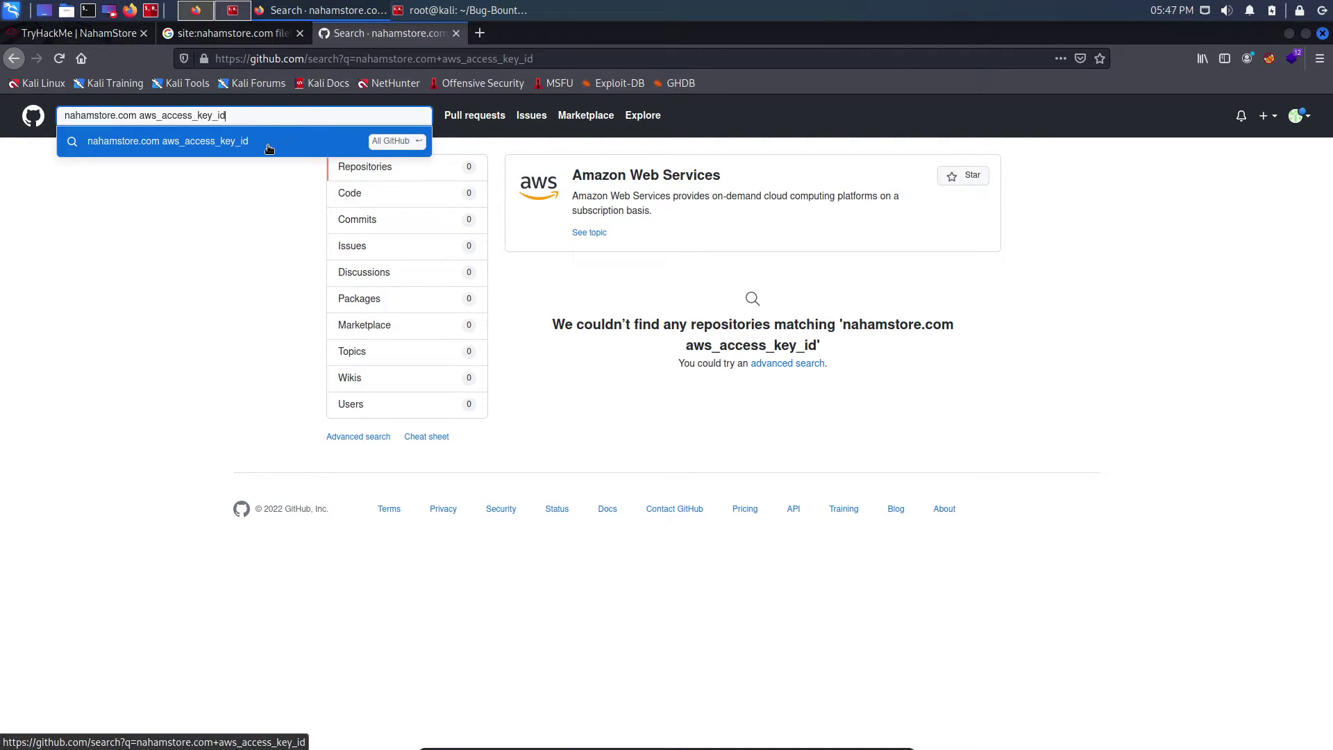
key("ctrl+BackSpace")
key("ctrl+BackSpace")
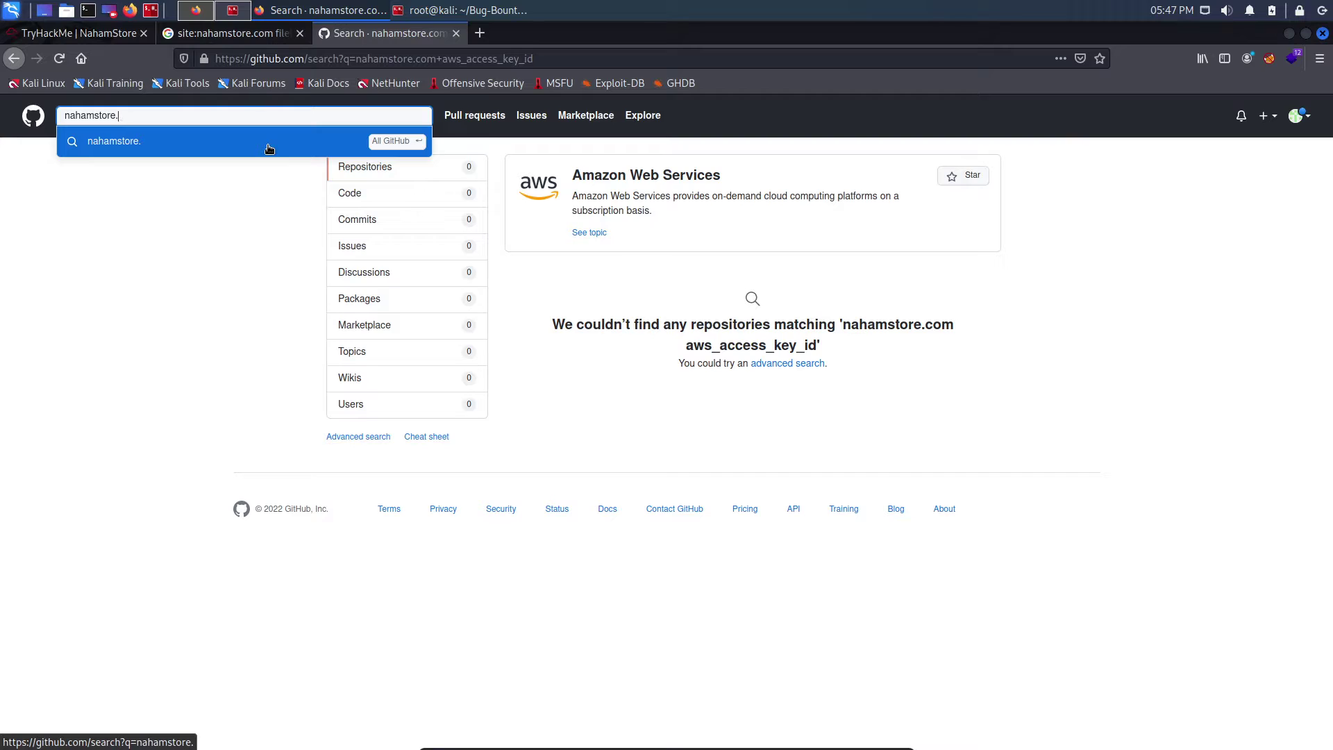
type("com lnaguage")
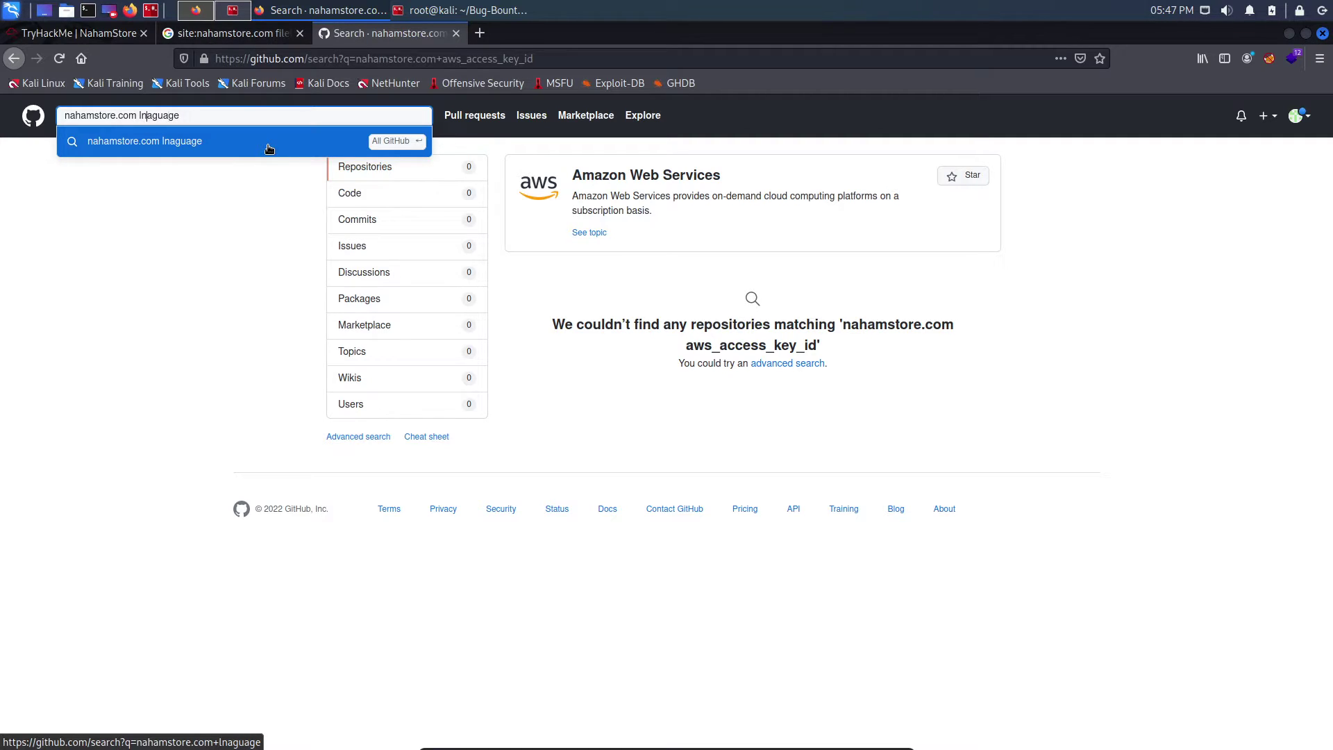
key("Delete")
key("Right")
type("nguage:php")
key("Return")
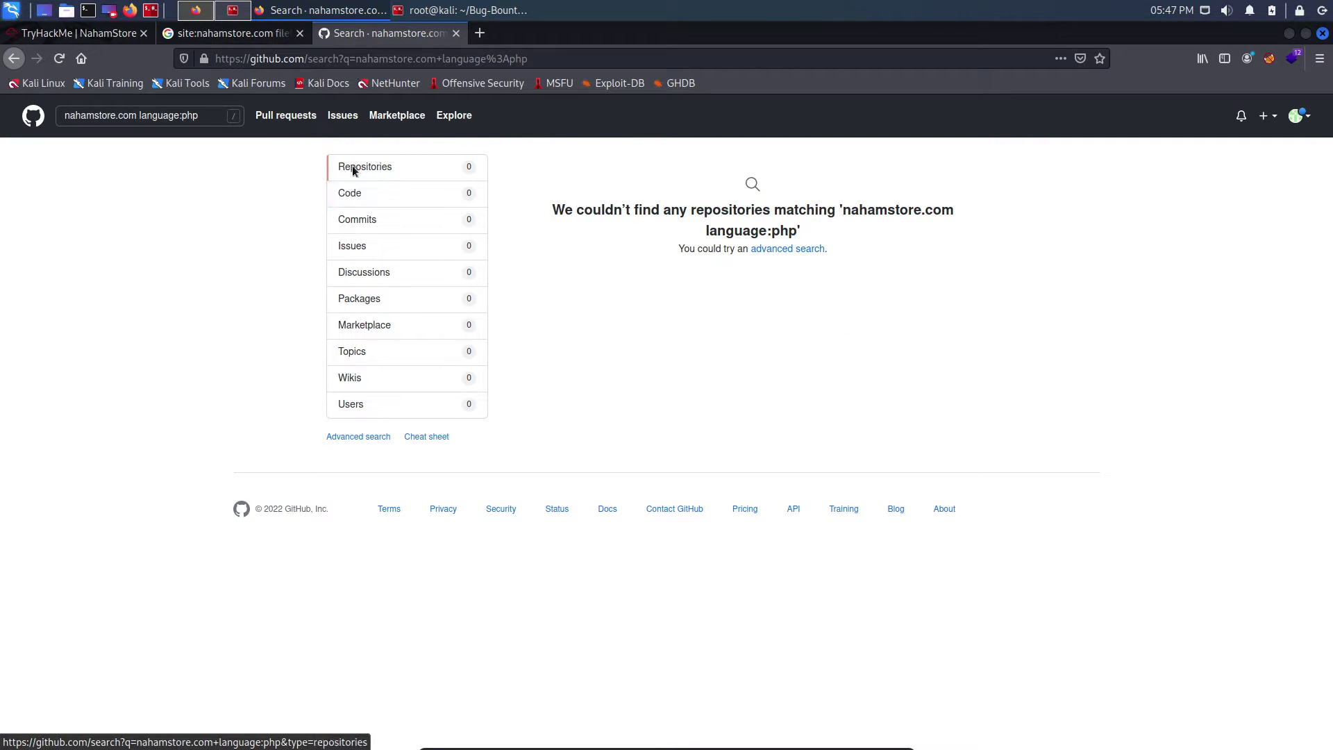
- Replace the language filter with the keyword username and search GitHub for nahamstore.com username
left_click(202, 115)
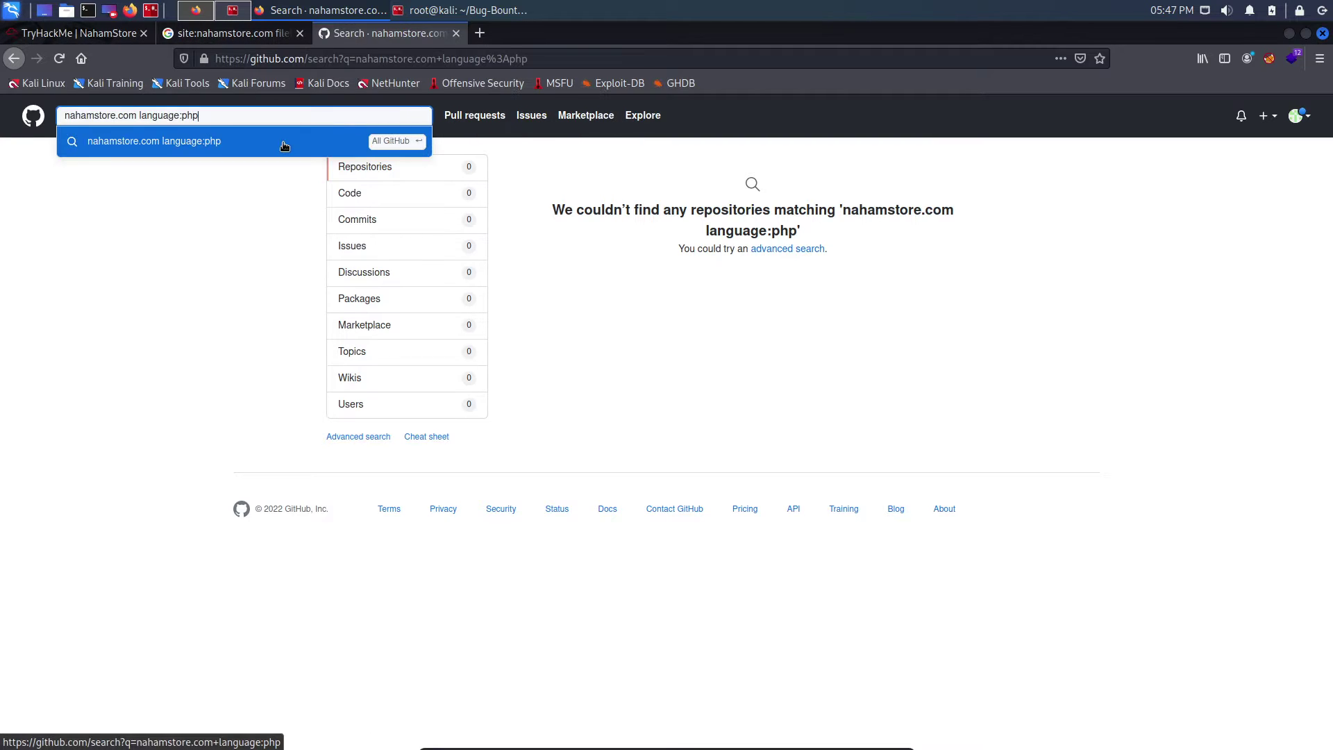
key("BackSpace")
key("BackSpace")
key("BackSpace")
key("BackSpace")
key("BackSpace")
key("BackSpace")
key("BackSpace")
key("BackSpace")
key("BackSpace")
key("BackSpace")
key("BackSpace")
key("BackSpace")
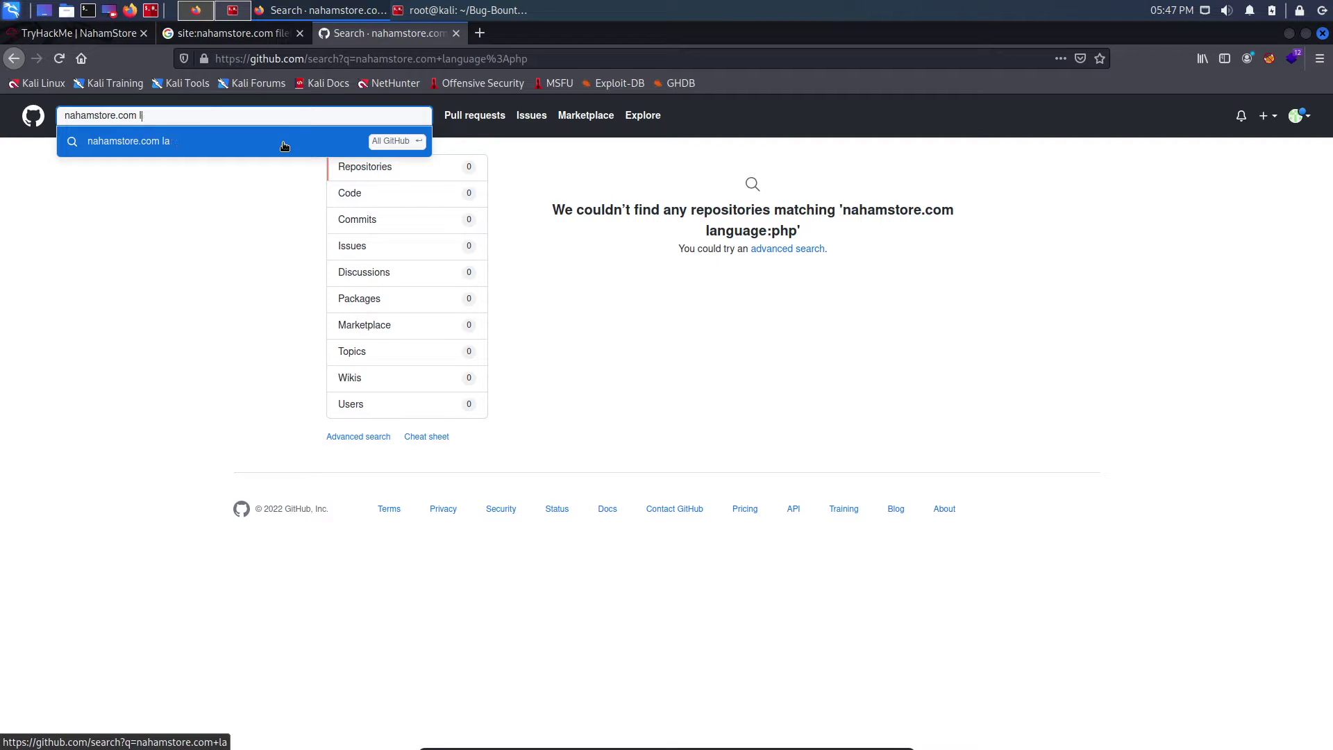
type("username")
key("Return")
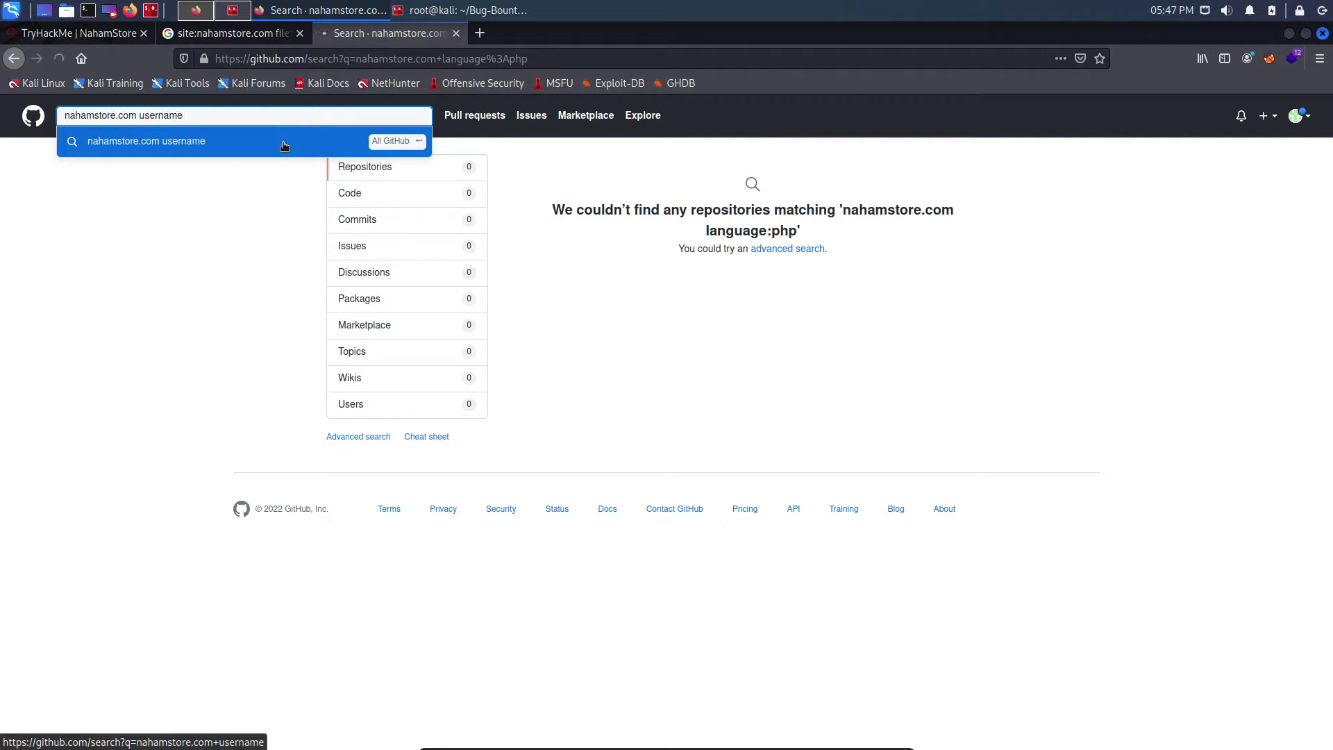
left_click(190, 117)
key("ctrl+BackSpace")
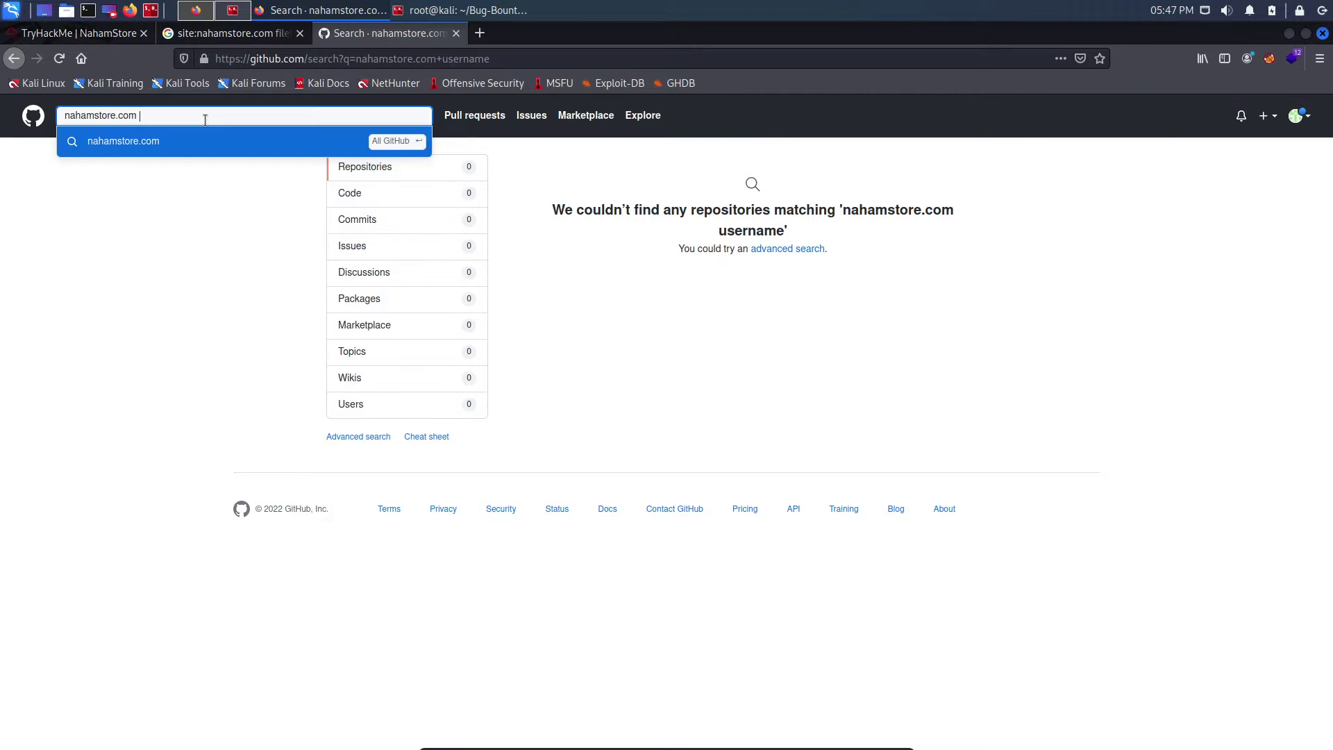
left_click_drag(140, 116, 66, 115)
left_click(154, 115)
- Launch Burp Suite and close the GitHub and Google search pages in the browser
key("super")
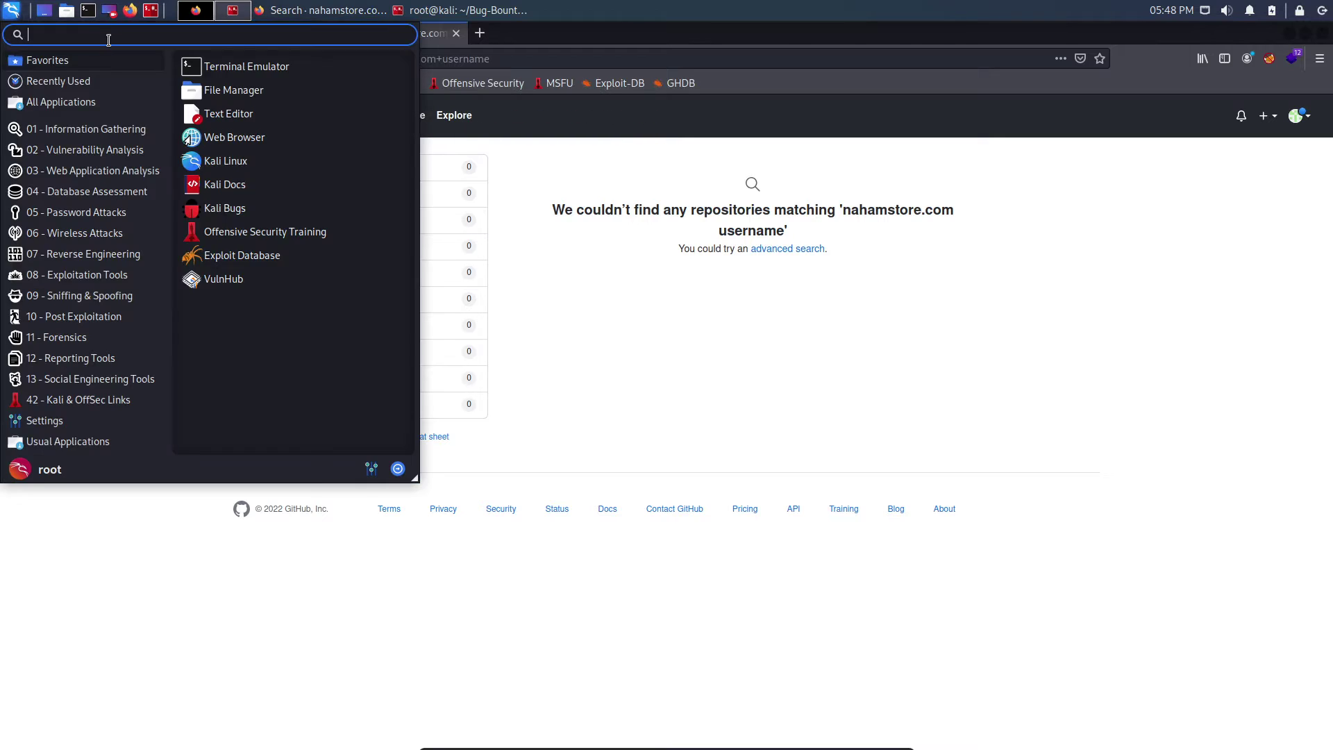
type("bur")
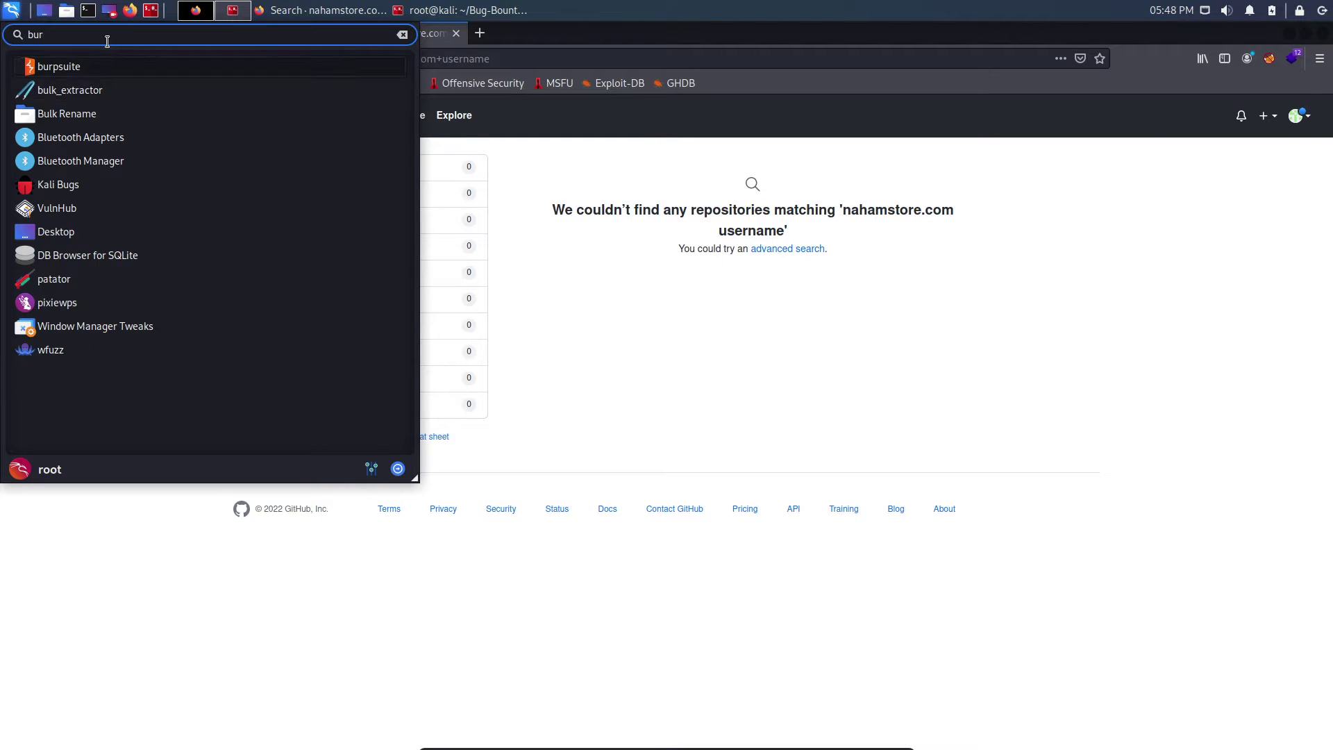
key("Escape")
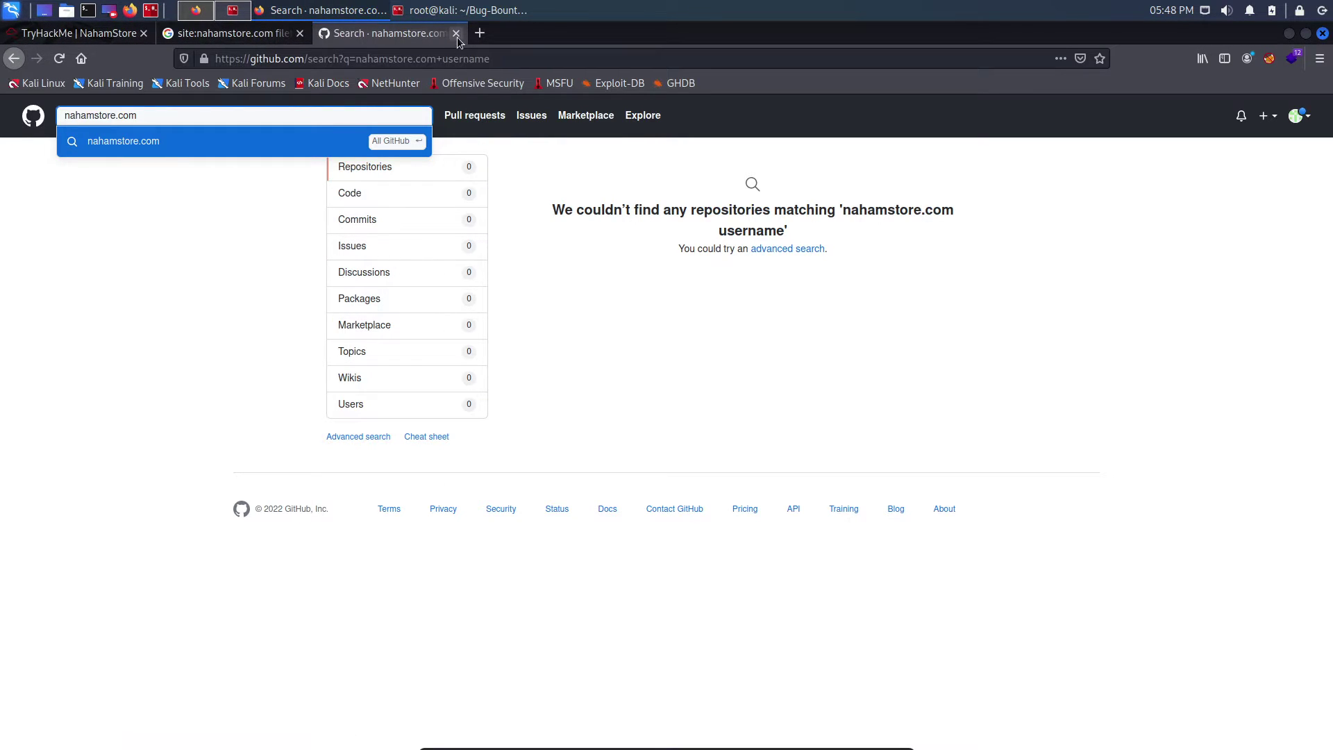
middle_click(343, 40)
left_click(300, 33)
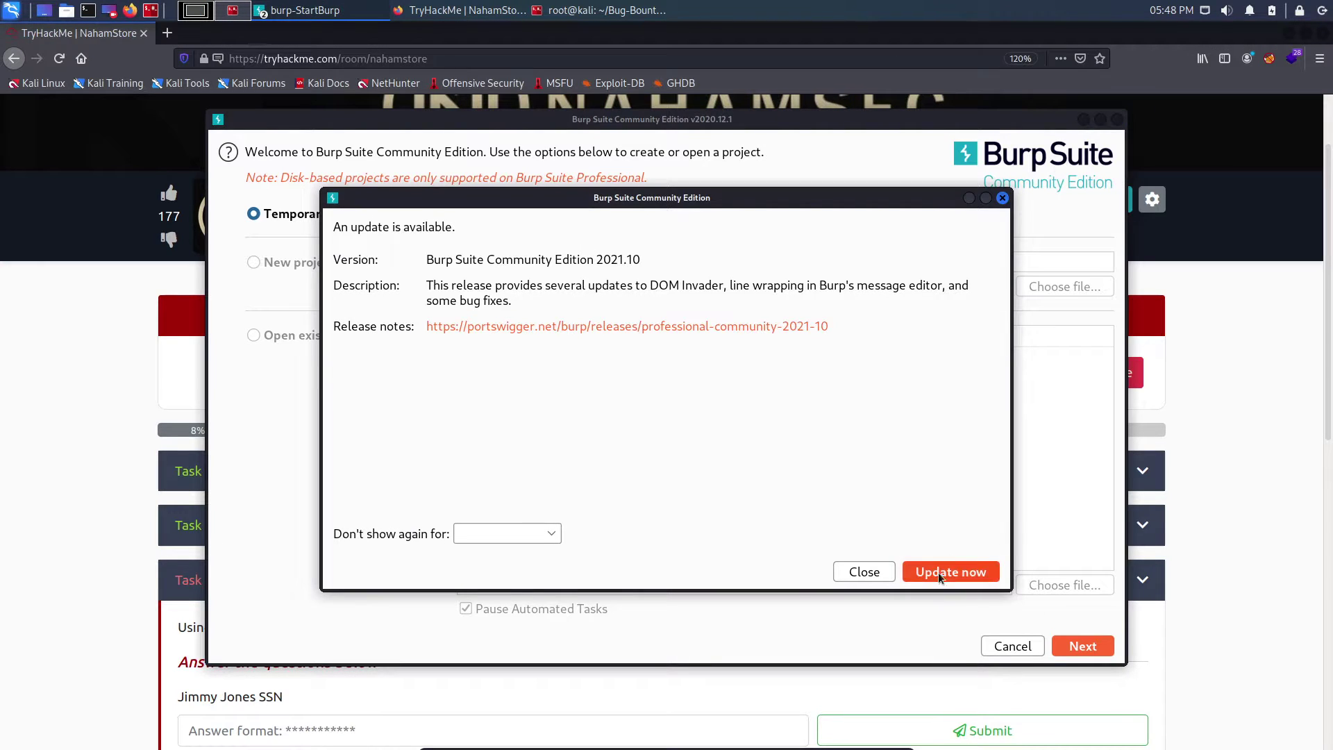
- Dismiss Burp Suite's update notice and start a temporary project with the Burp defaults
left_click(867, 574)
left_click(1083, 646)
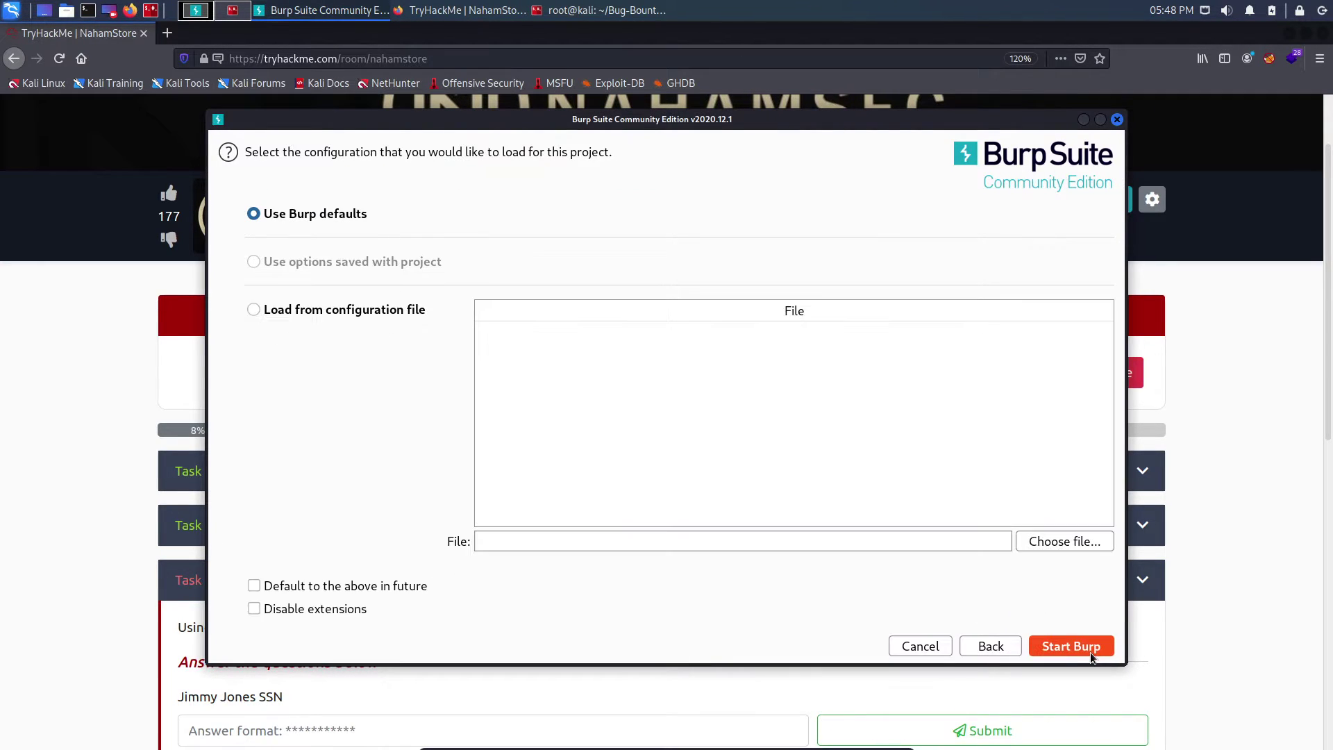
left_click(1090, 654)
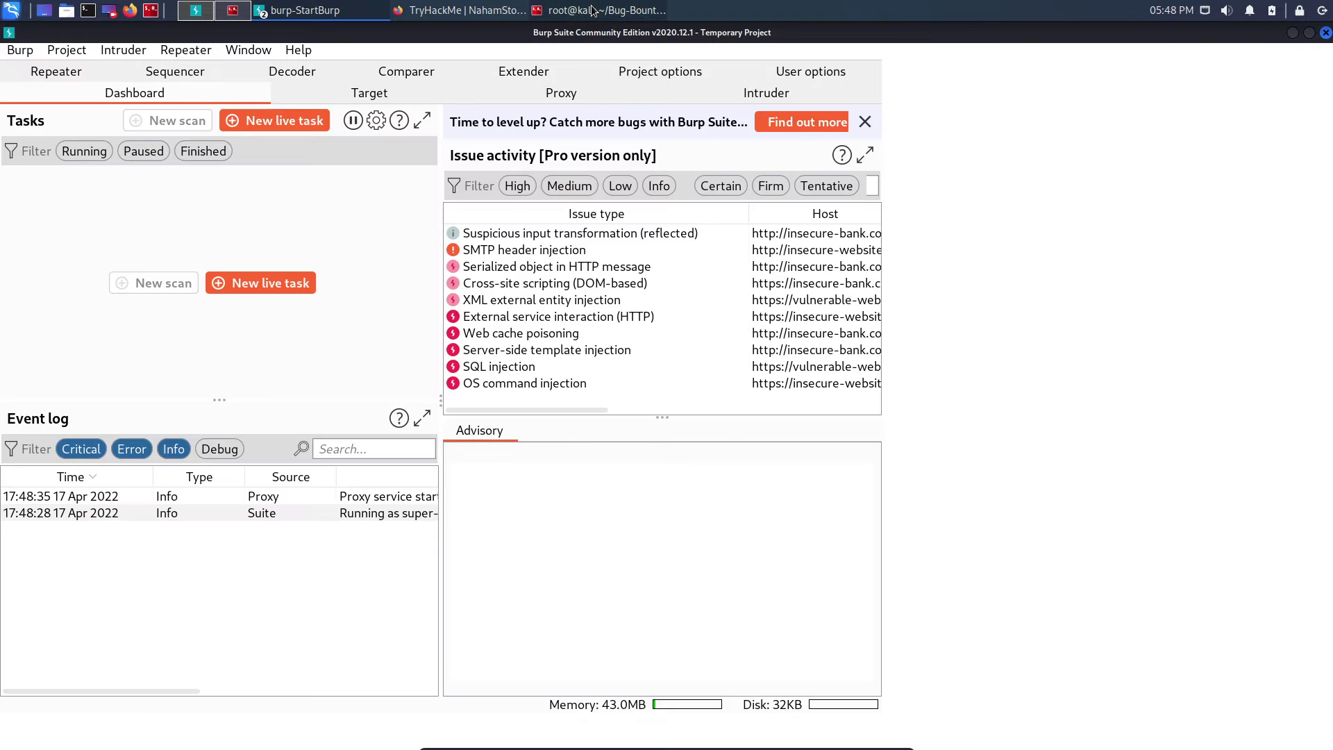
- Switch to the terminal, list the Nahamstore folder and display the contents of alive-subdomains.txt
left_click(581, 9)
type("ls")
key("Return")
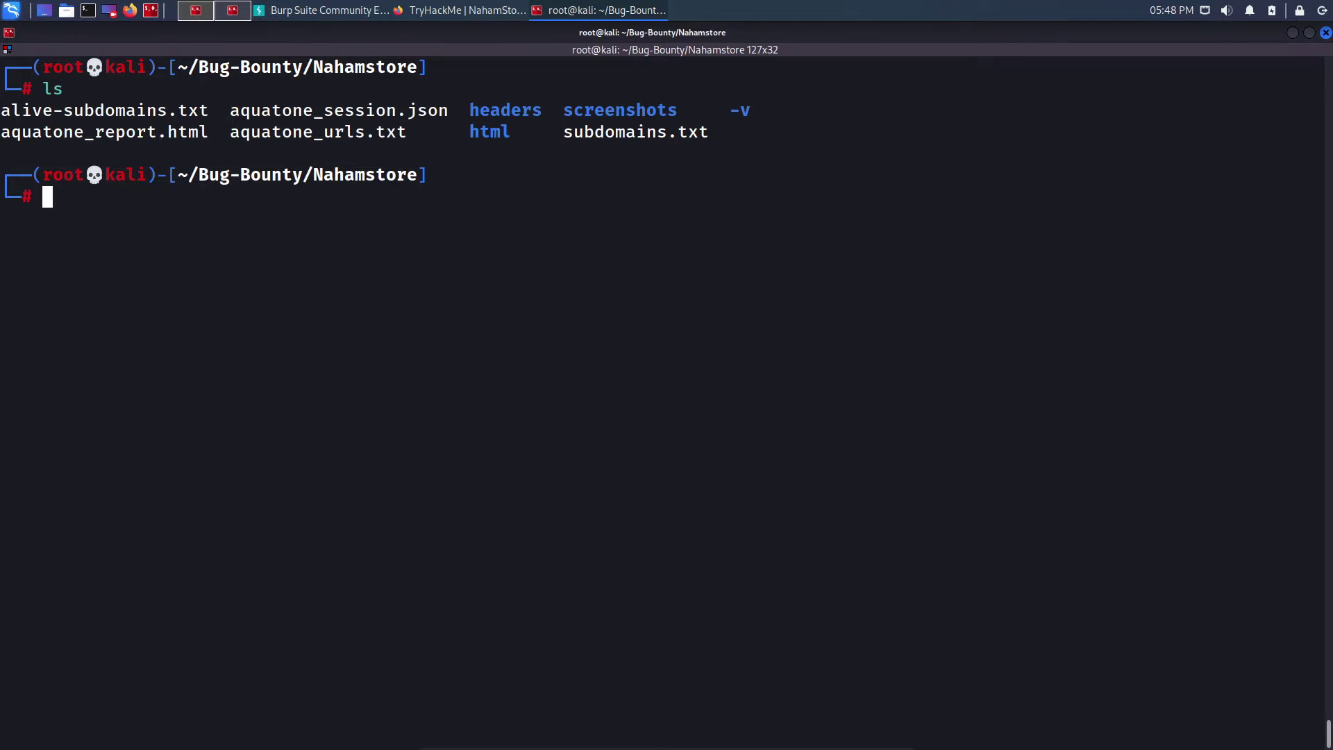
type("cat alive-subdomains.txt")
key("Return")
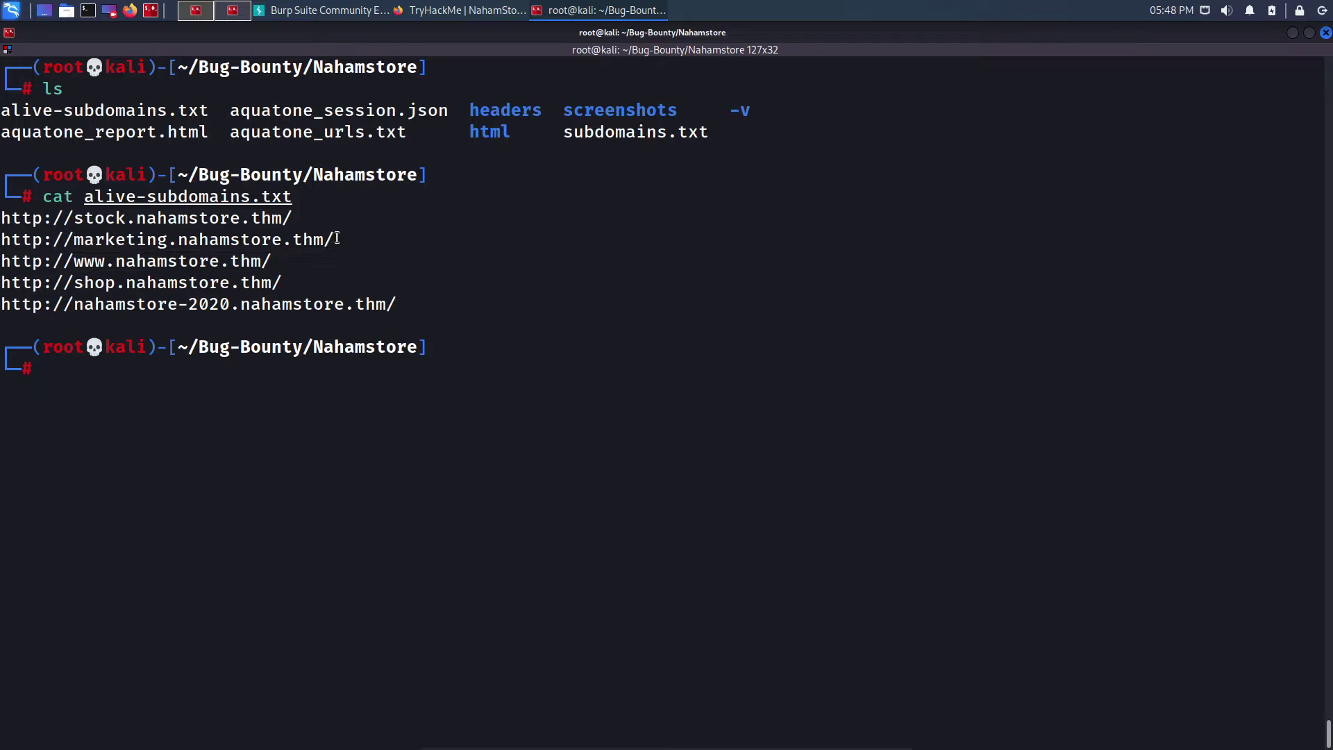
- Copy the marketing.nahamstore.thm address from the subdomain list and open it in a new Firefox tab
left_click_drag(337, 239, 3, 241)
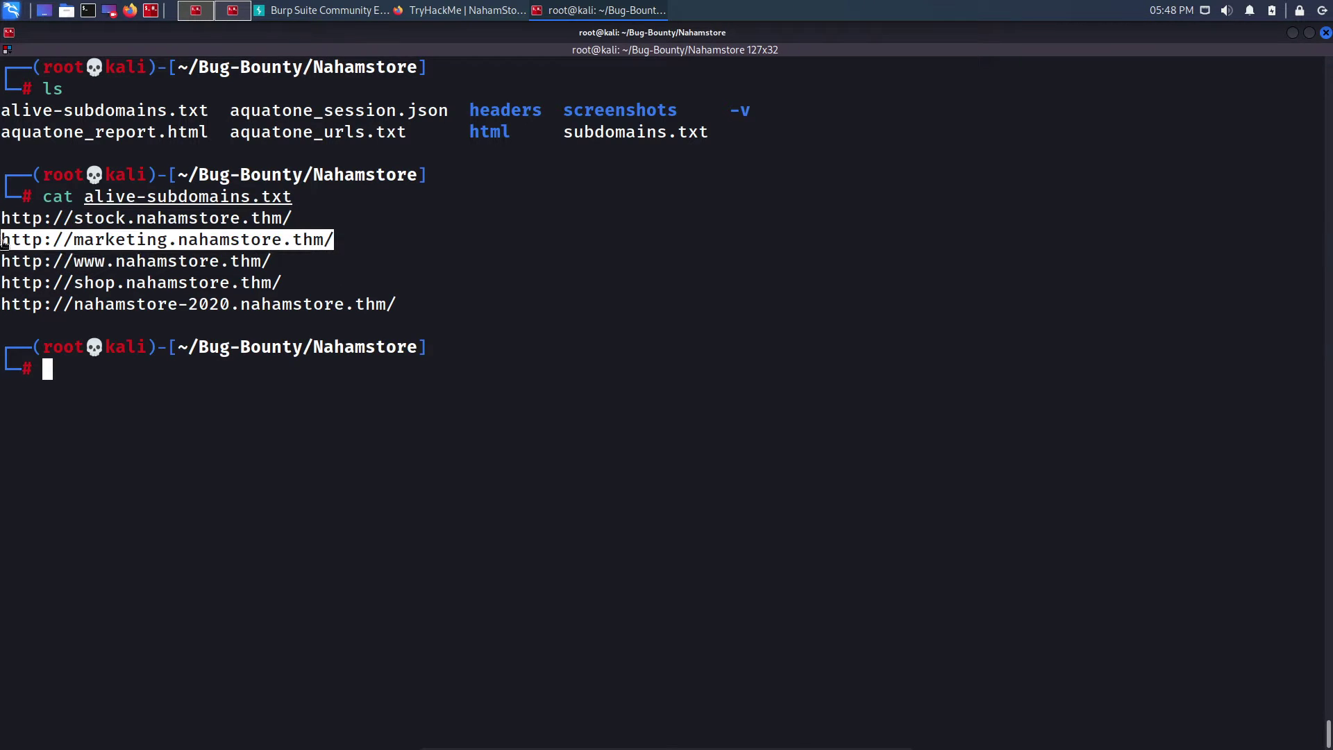
key("alt+Tab")
key("alt+Tab")
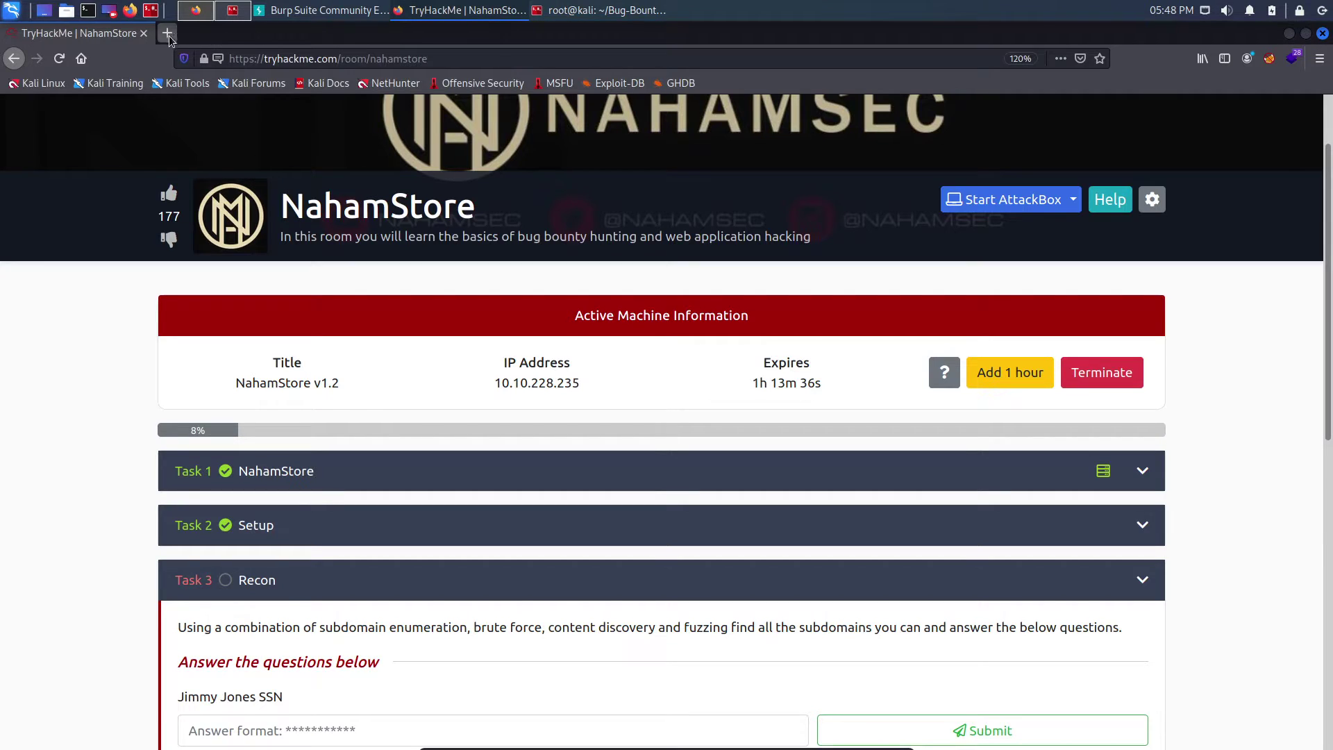
left_click(167, 33)
middle_click(250, 58)
key("Return")
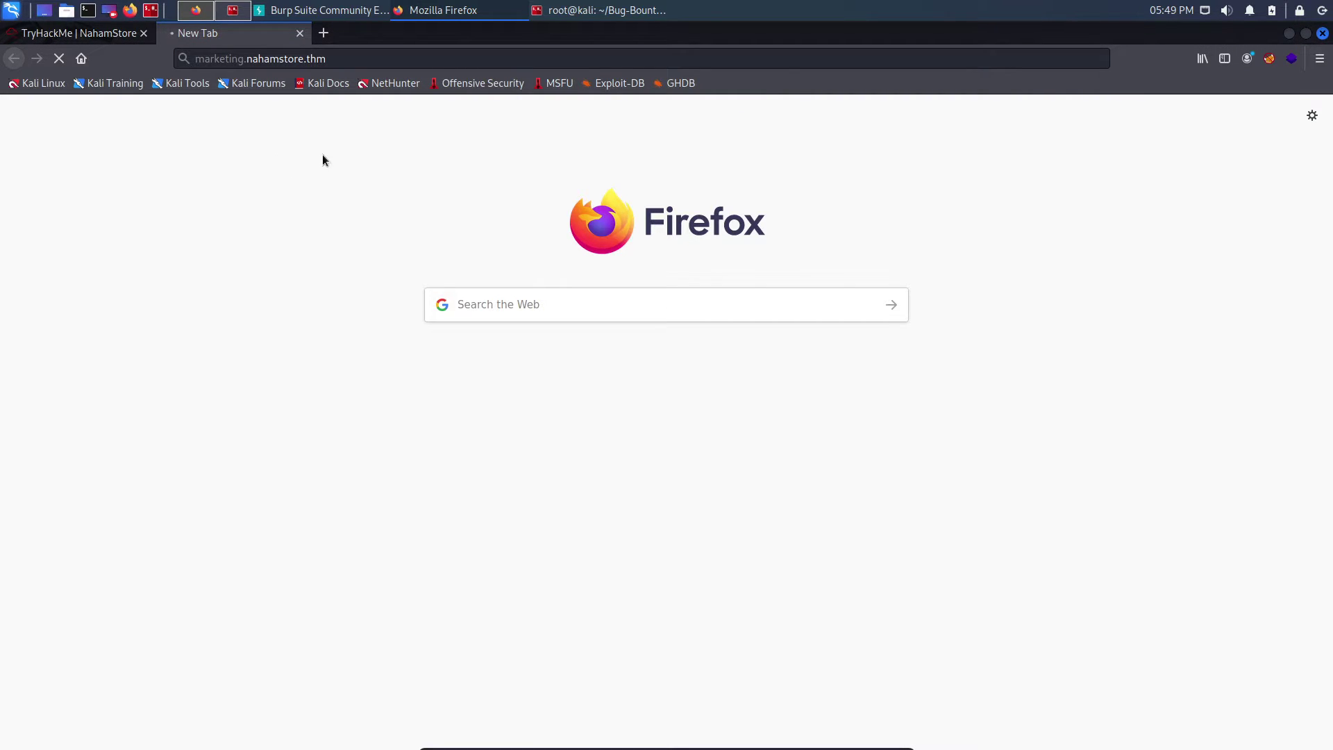
- Switch to Burp Suite and turn off proxy interception
left_click(325, 11)
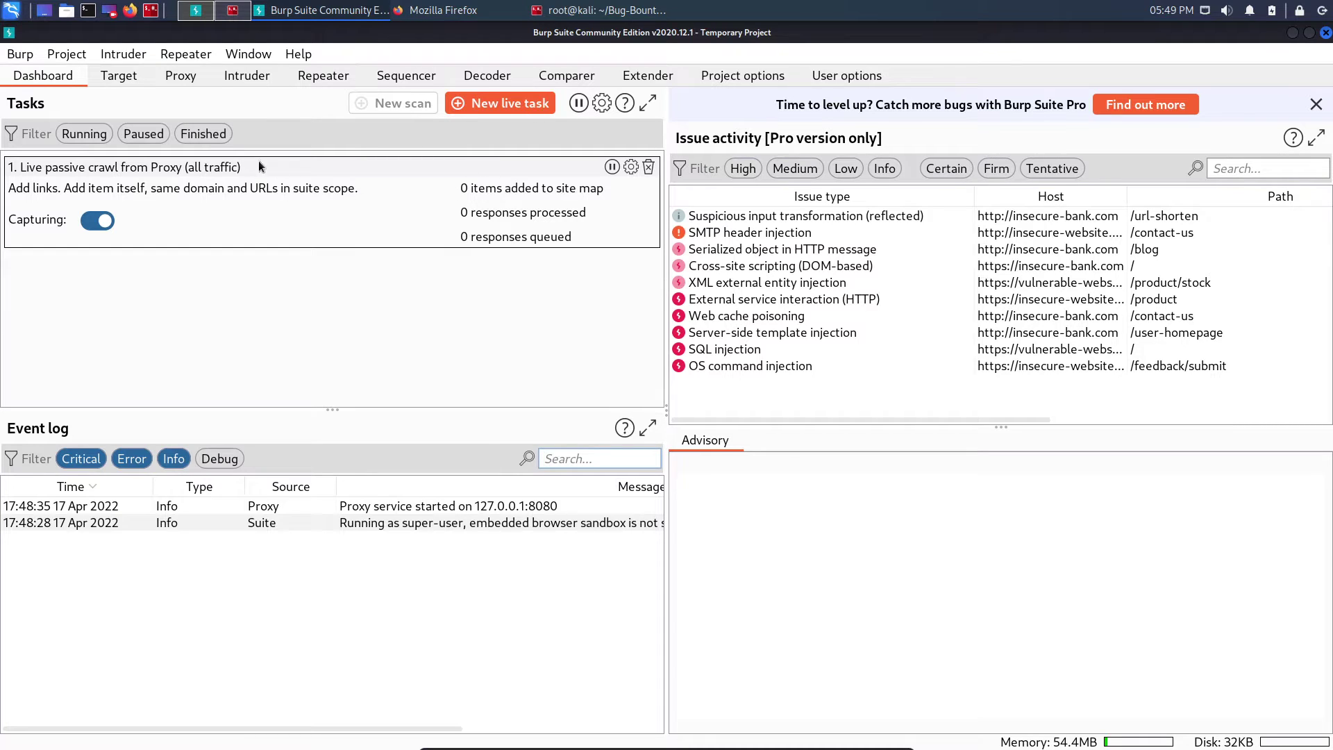
left_click(185, 78)
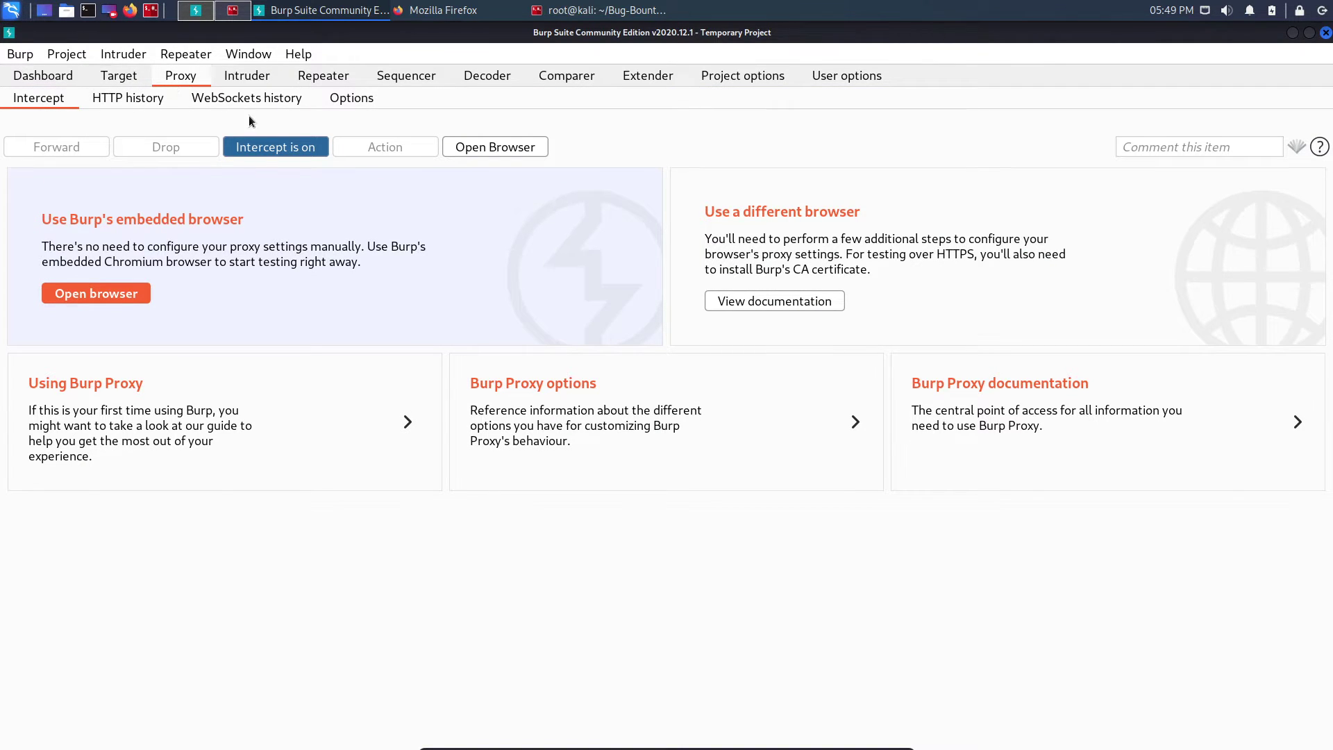
left_click(265, 147)
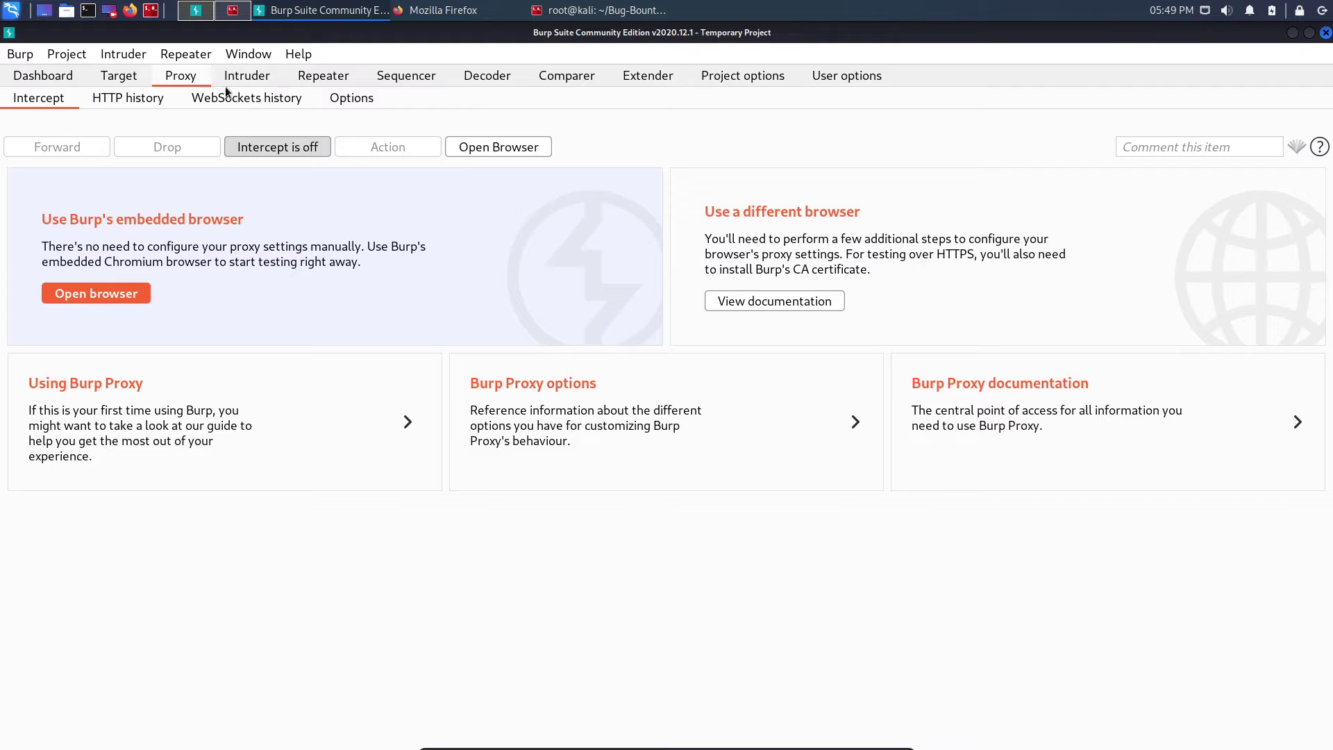
- Enable advanced scope control for the target scope
left_click(126, 83)
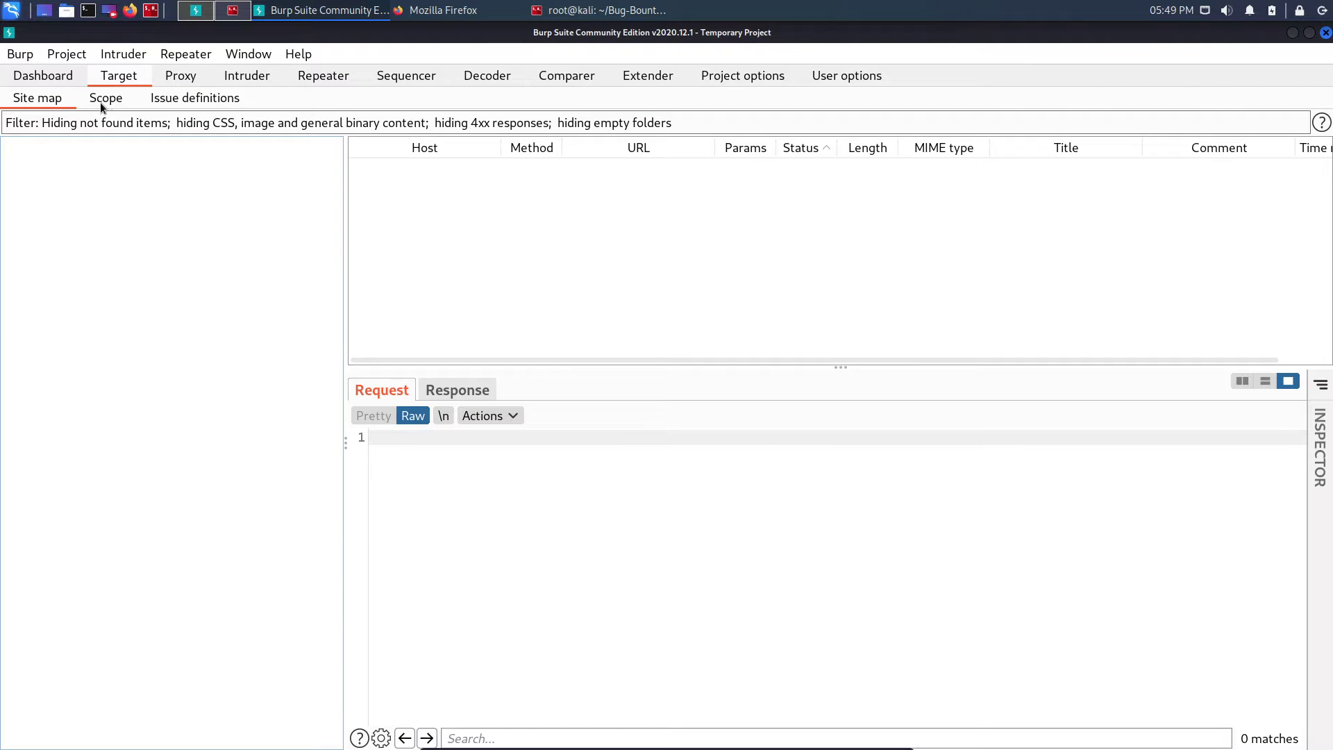
left_click(100, 102)
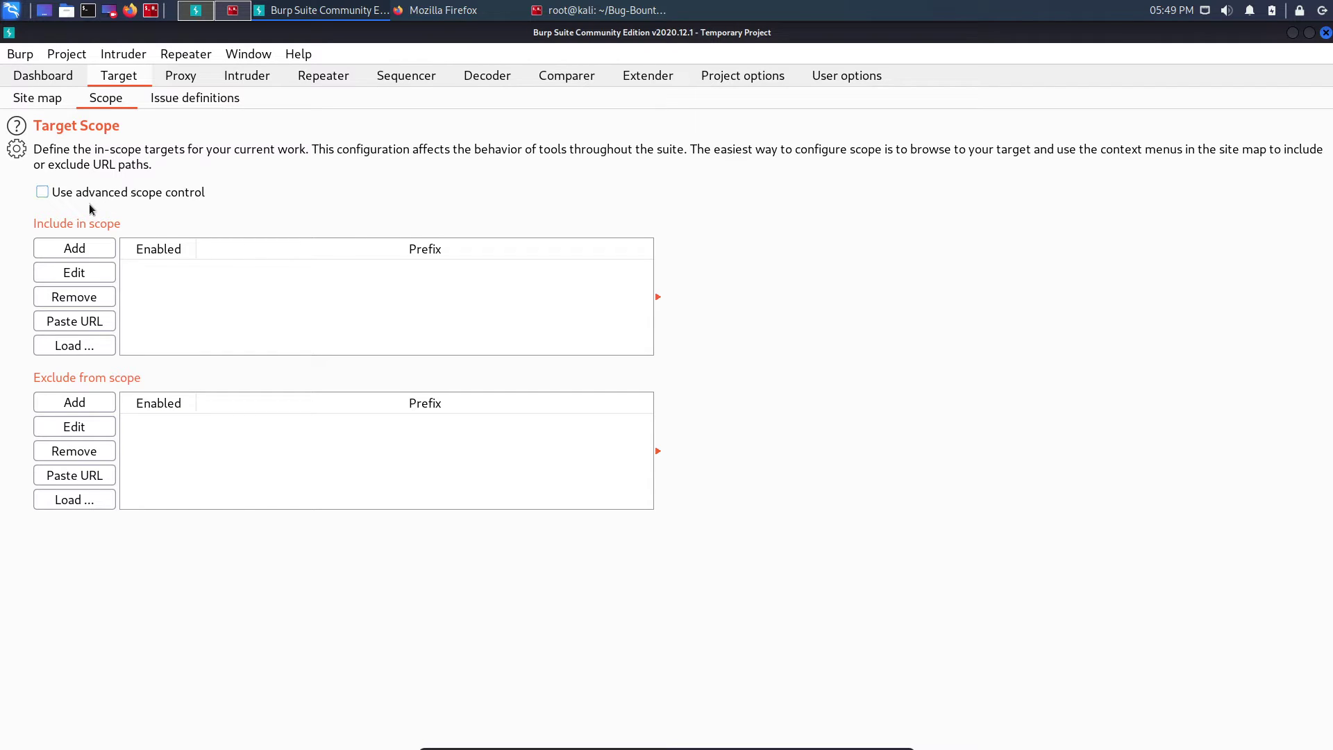
left_click(65, 191)
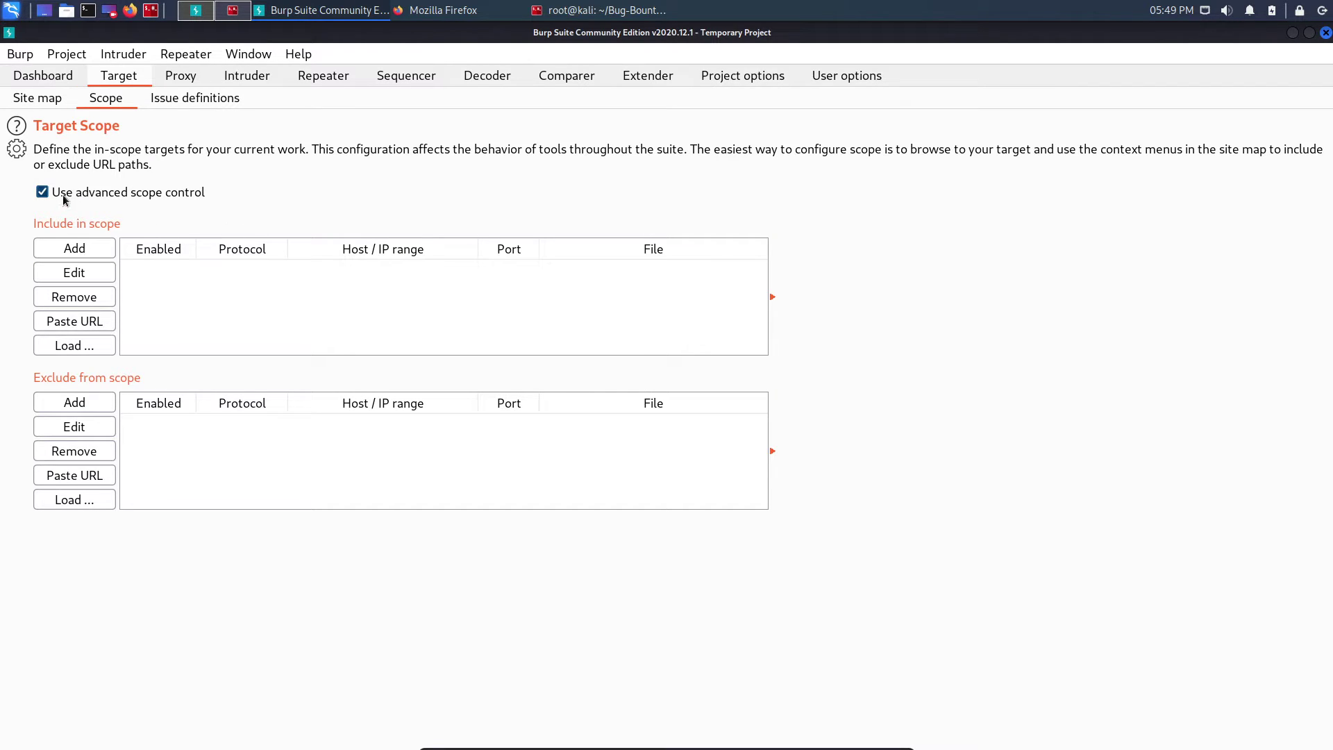
- Check the terminal's subdomain list for the name shared by all hosts
key("alt+Tab")
key("alt+Tab")
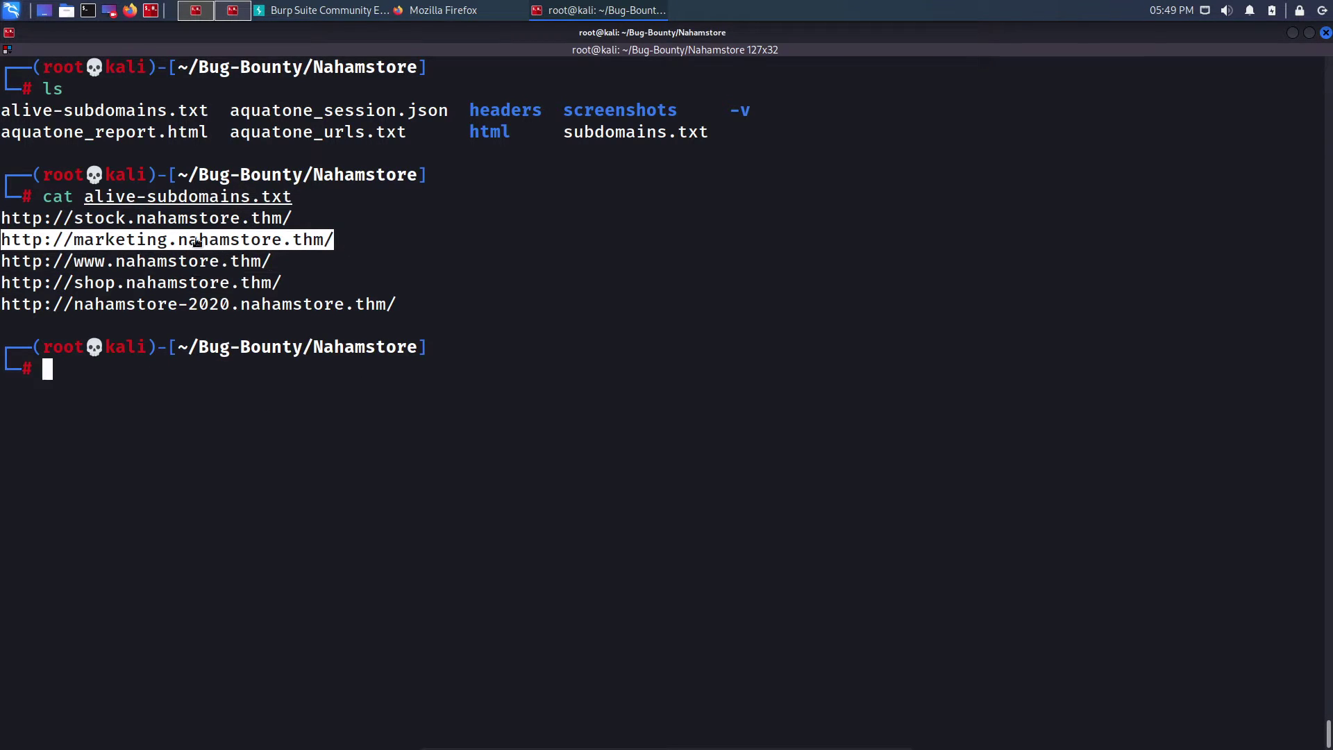
left_click(139, 224)
left_click_drag(143, 221, 220, 220)
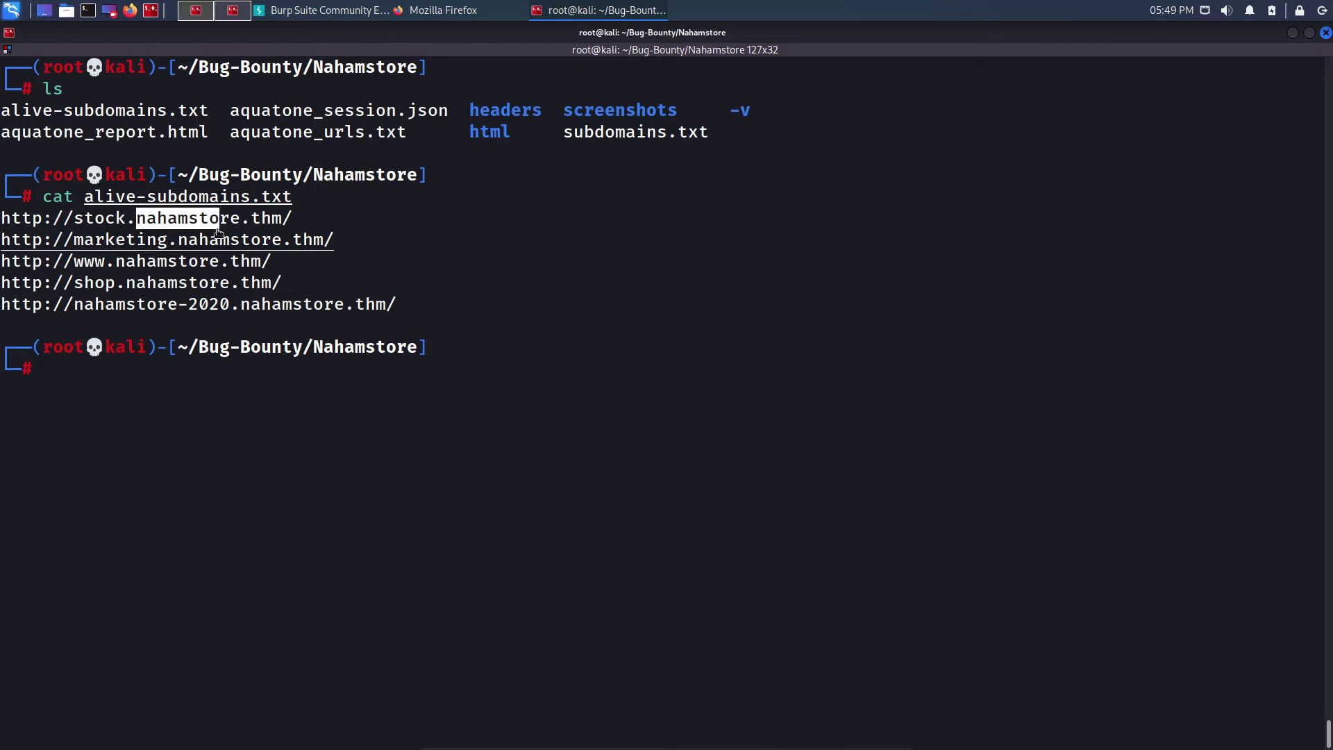
left_click(150, 220)
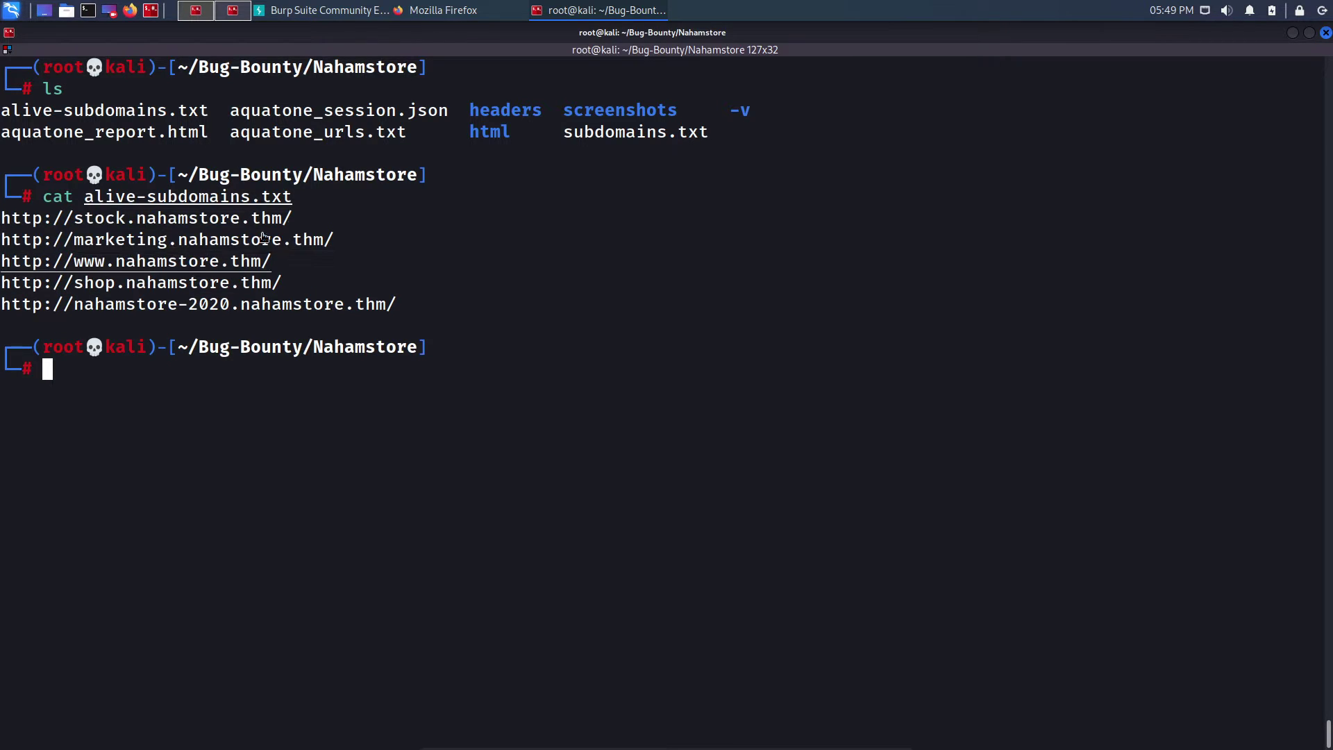
- In Burp Suite, include the host pattern nahamstore in the target scope for any protocol and agree to stop logging out-of-scope items
left_click(320, 12)
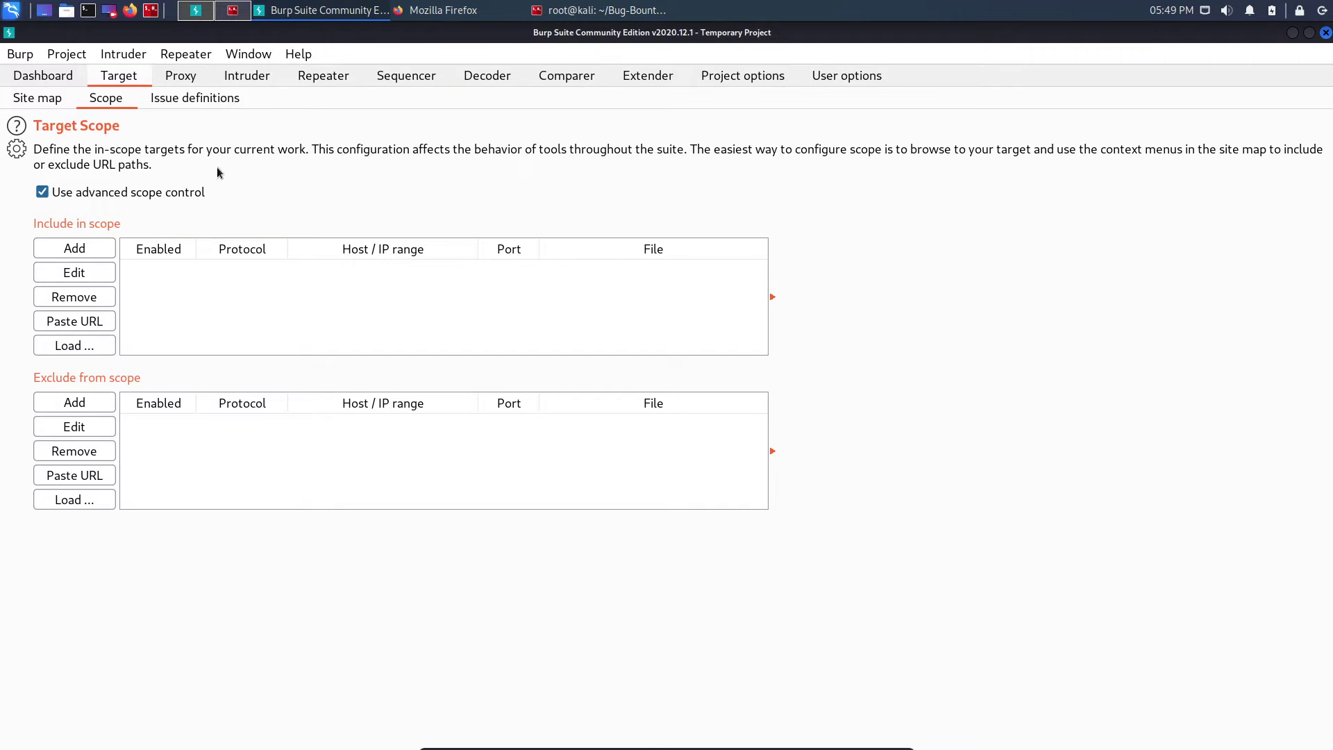
left_click(81, 248)
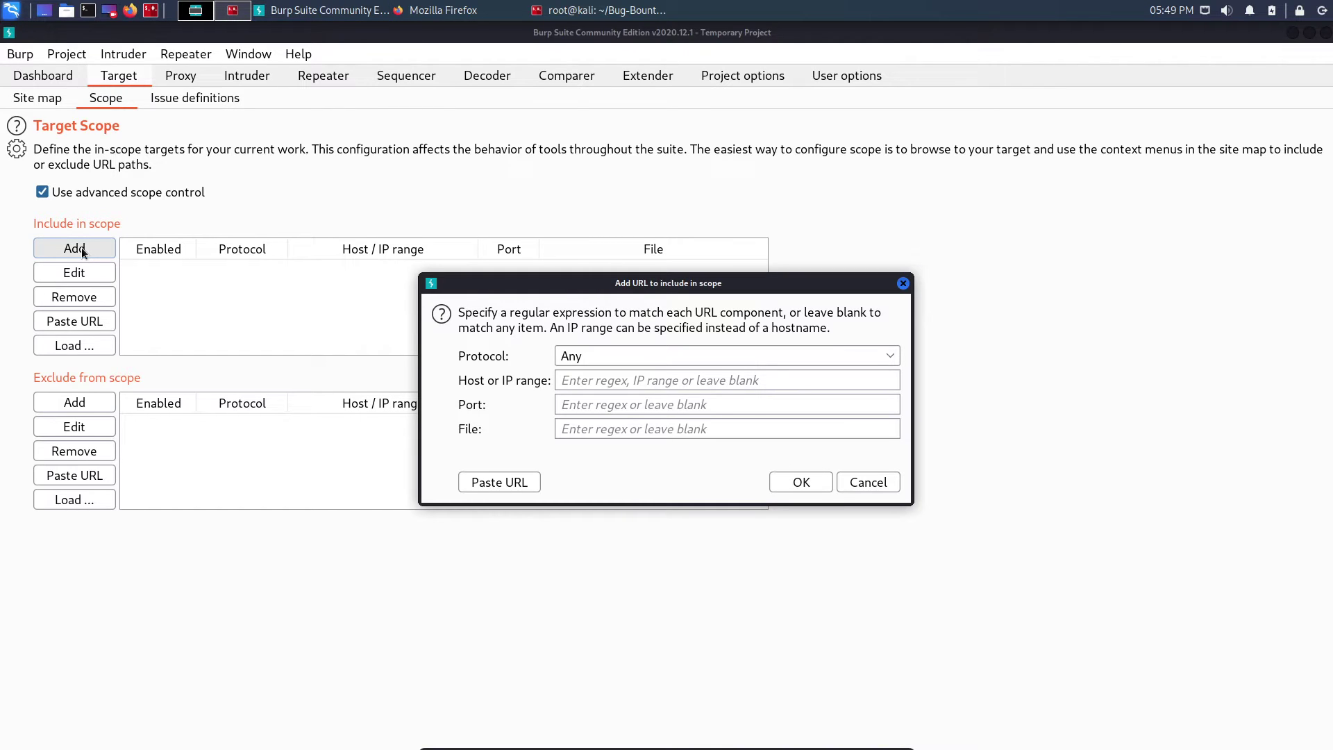
left_click(598, 379)
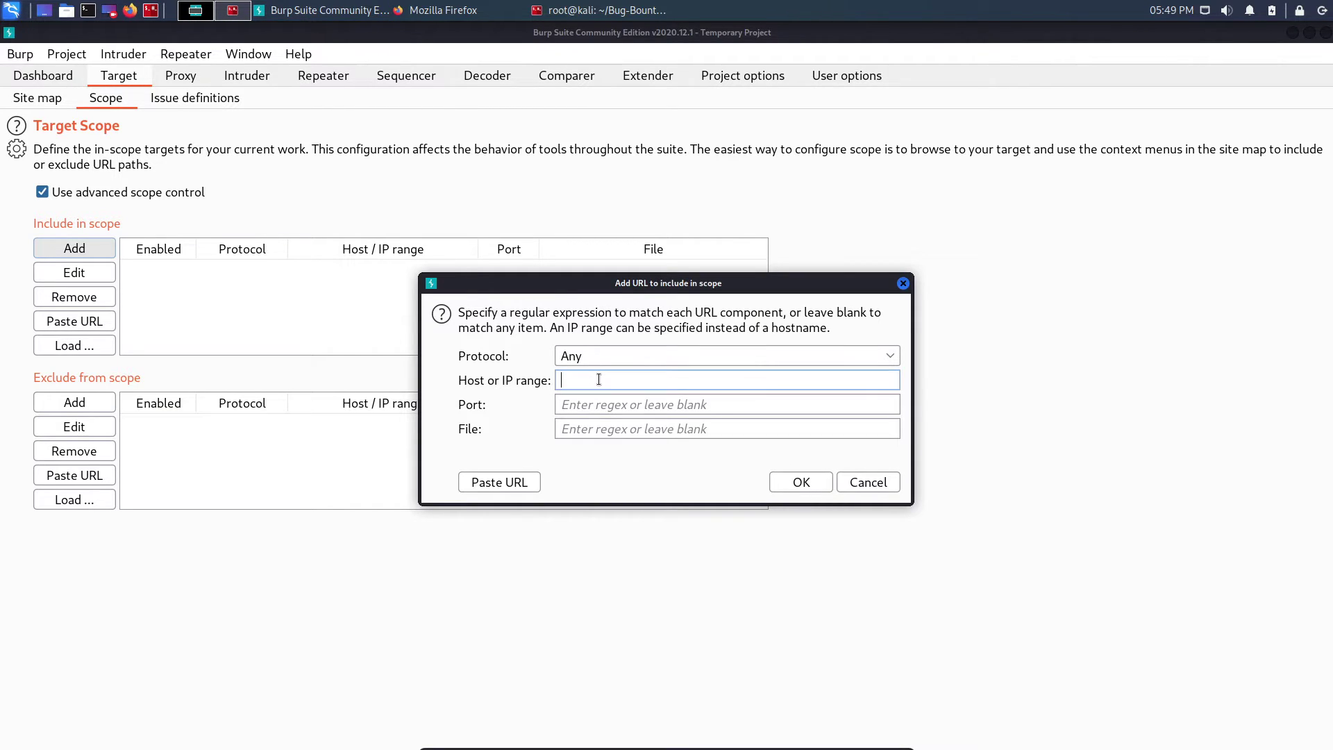
type("nahamstore")
left_click(800, 482)
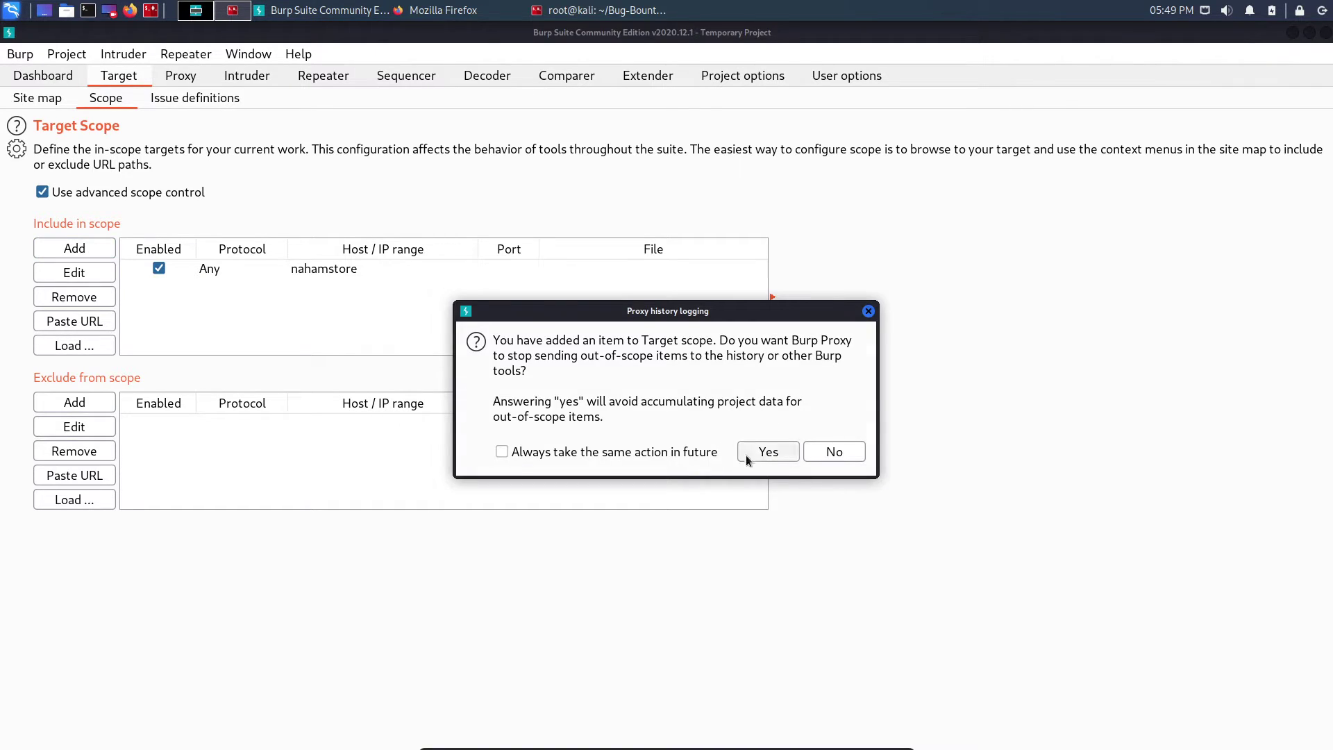
left_click(765, 452)
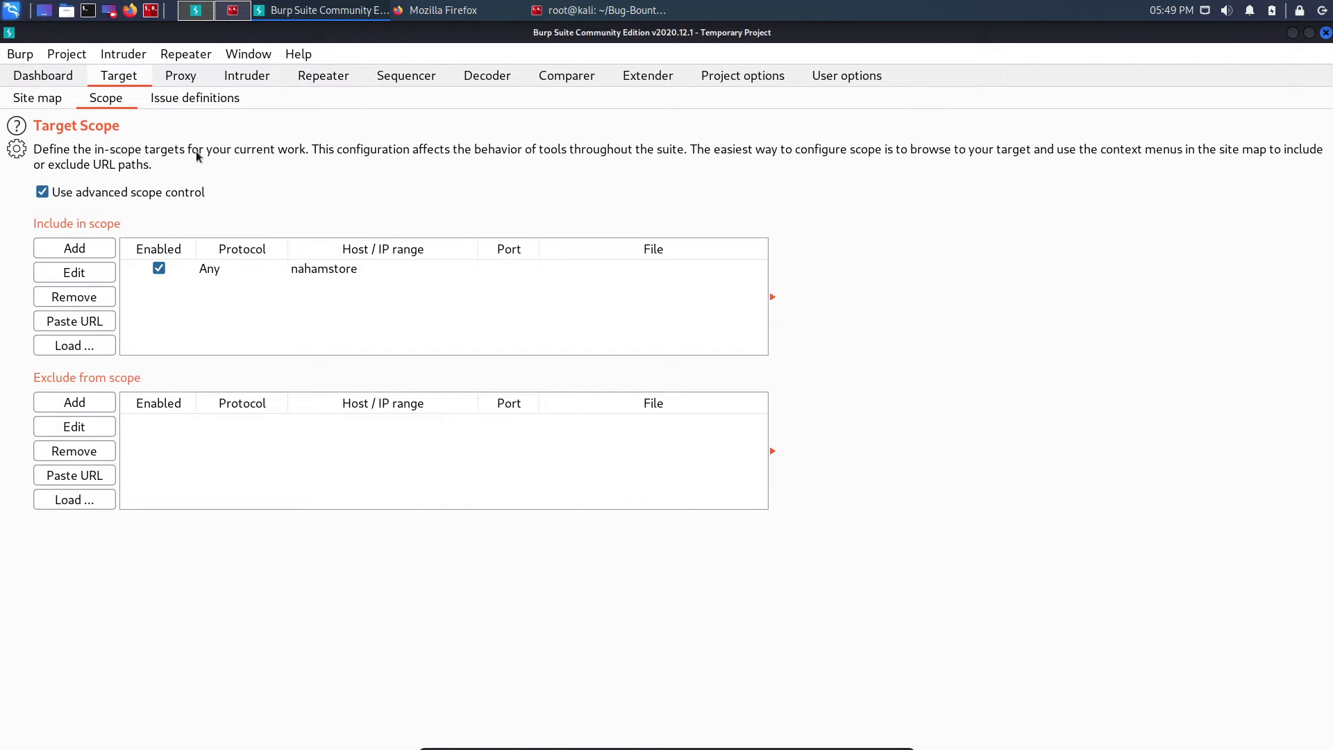
- Re-enable logging of out-of-scope proxy traffic and filter the HTTP history to show only in-scope items
left_click(53, 100)
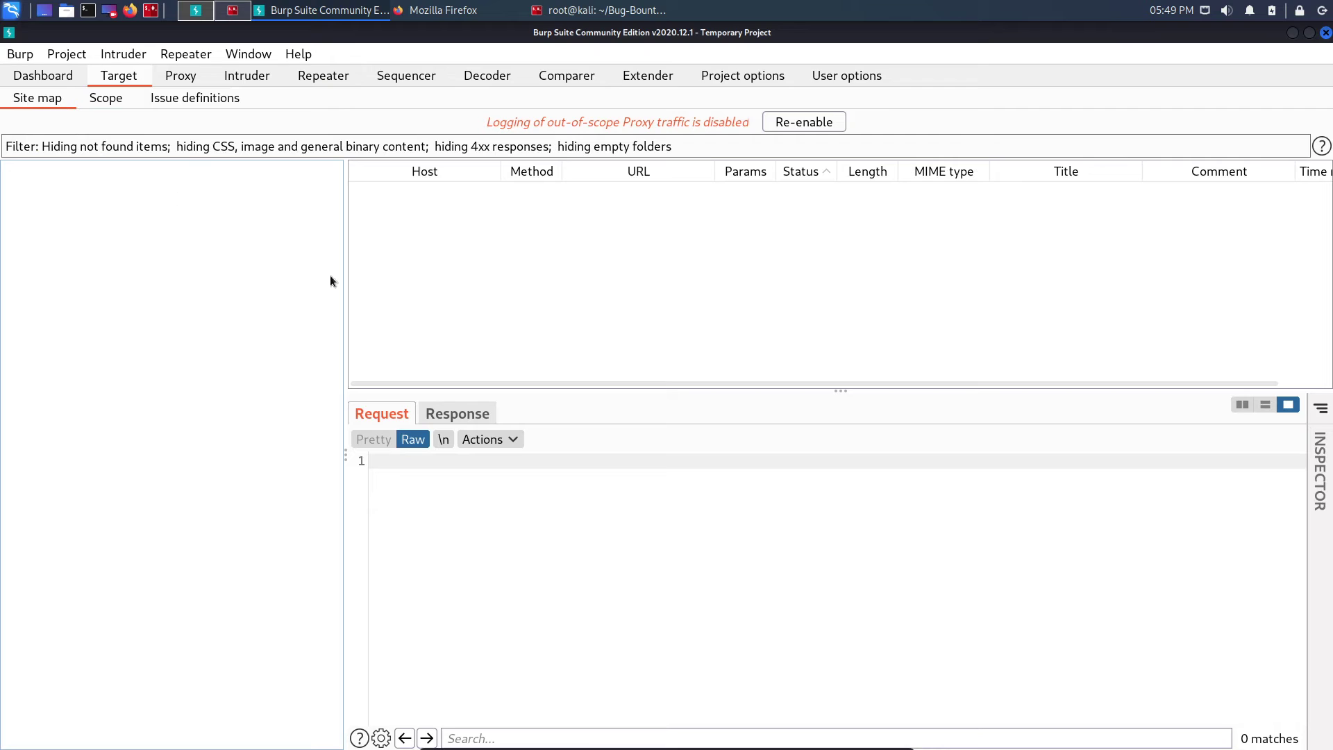
left_click(794, 122)
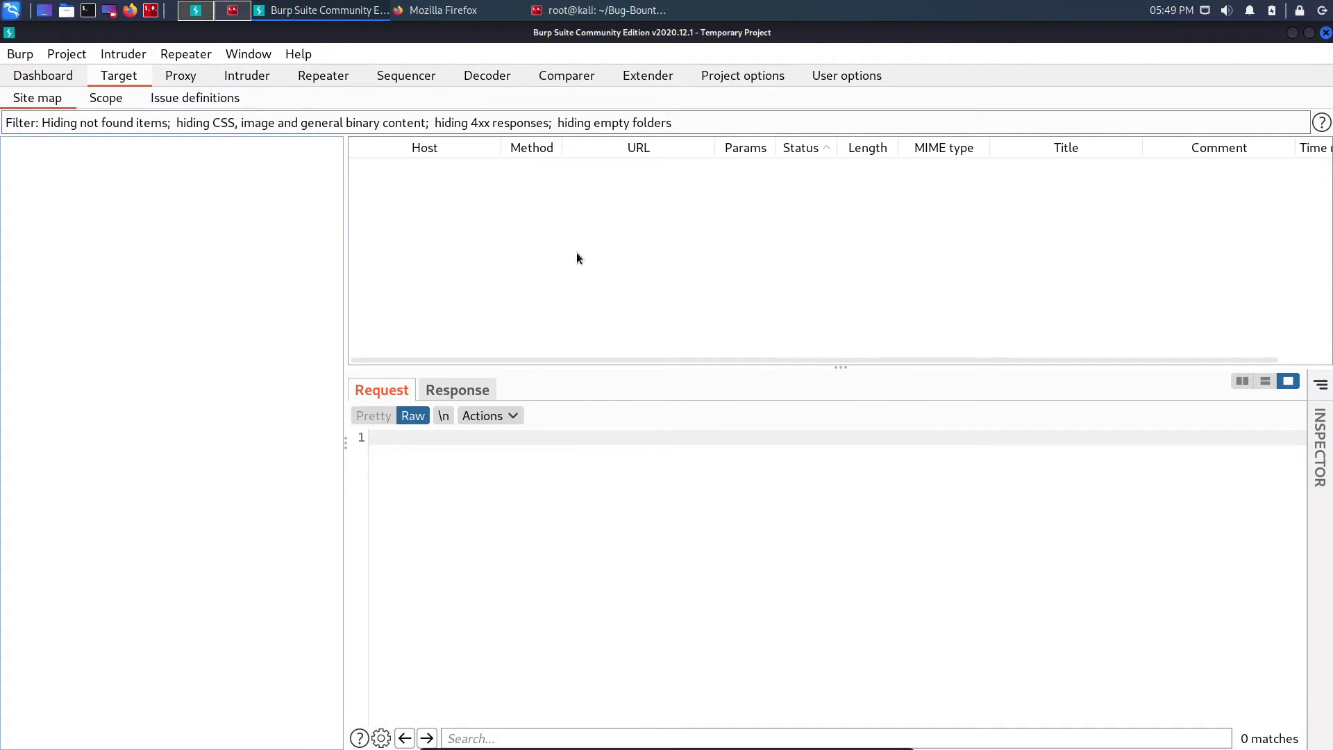
left_click(194, 77)
left_click(133, 99)
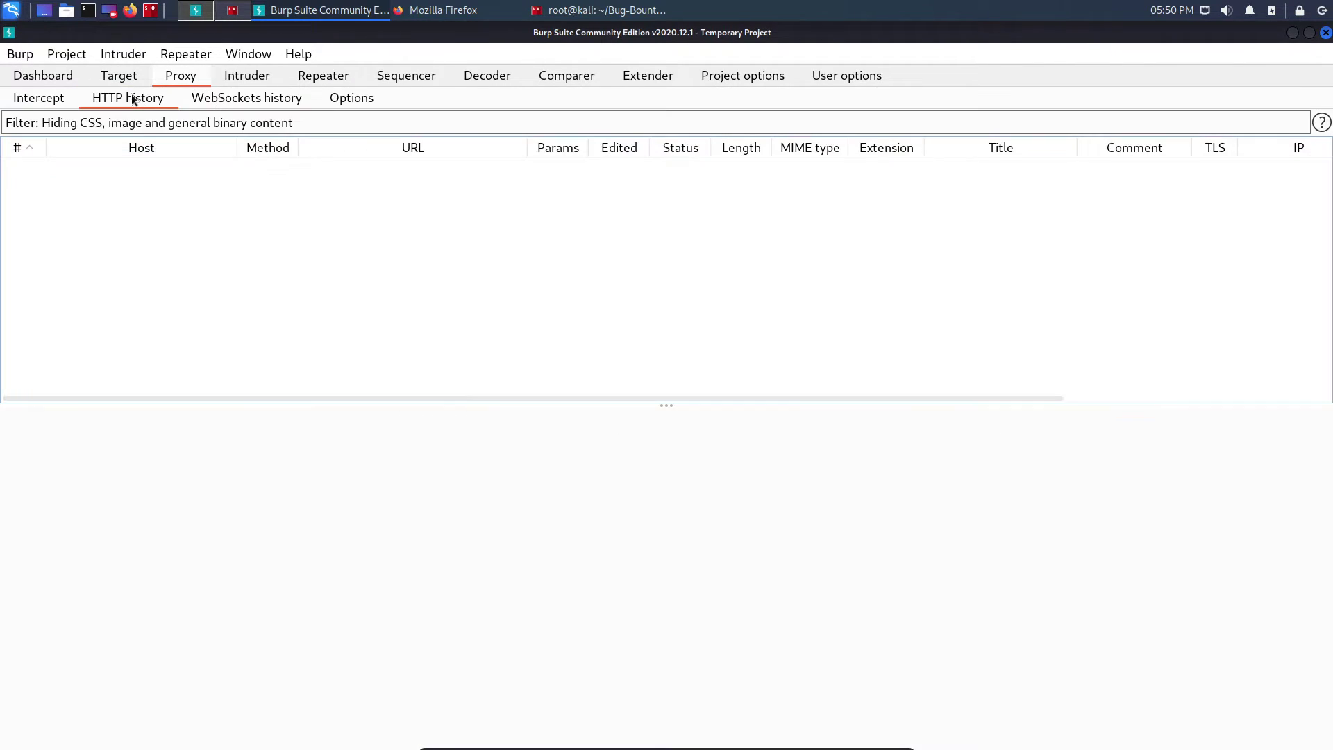
left_click(83, 122)
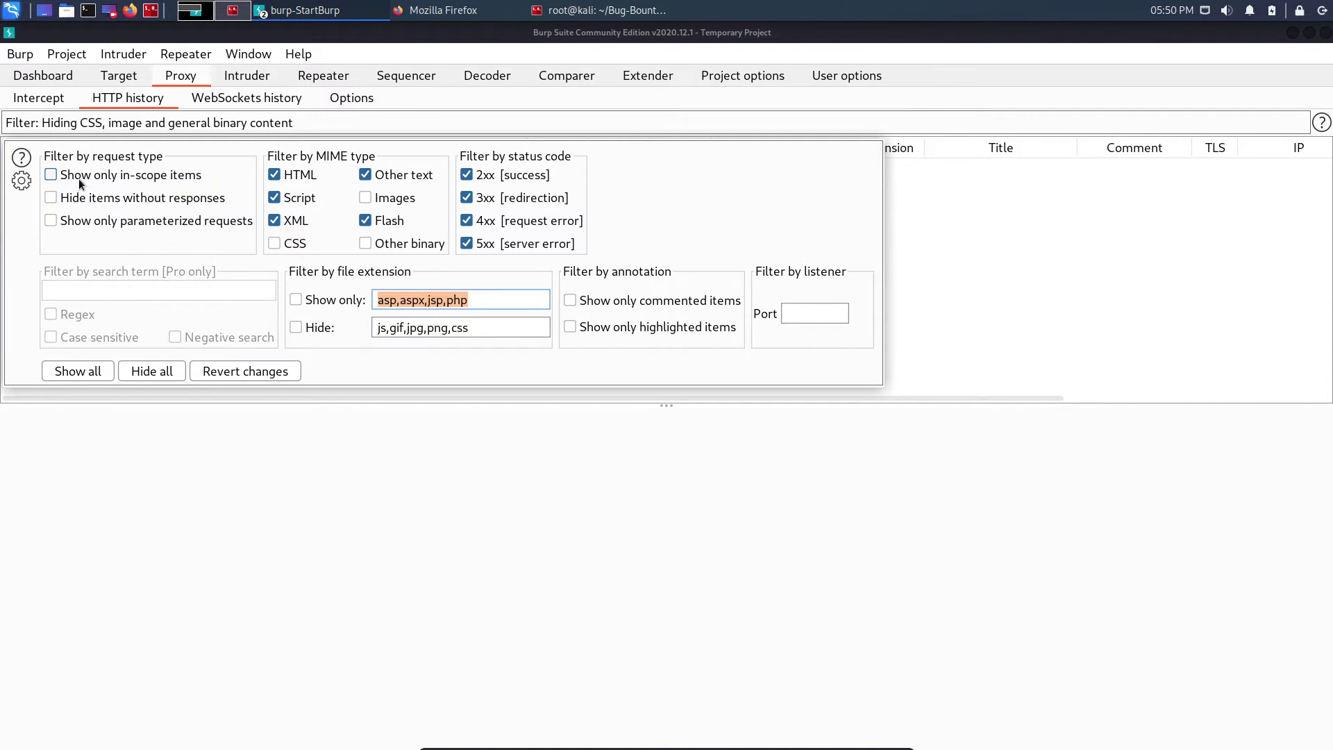
left_click(292, 410)
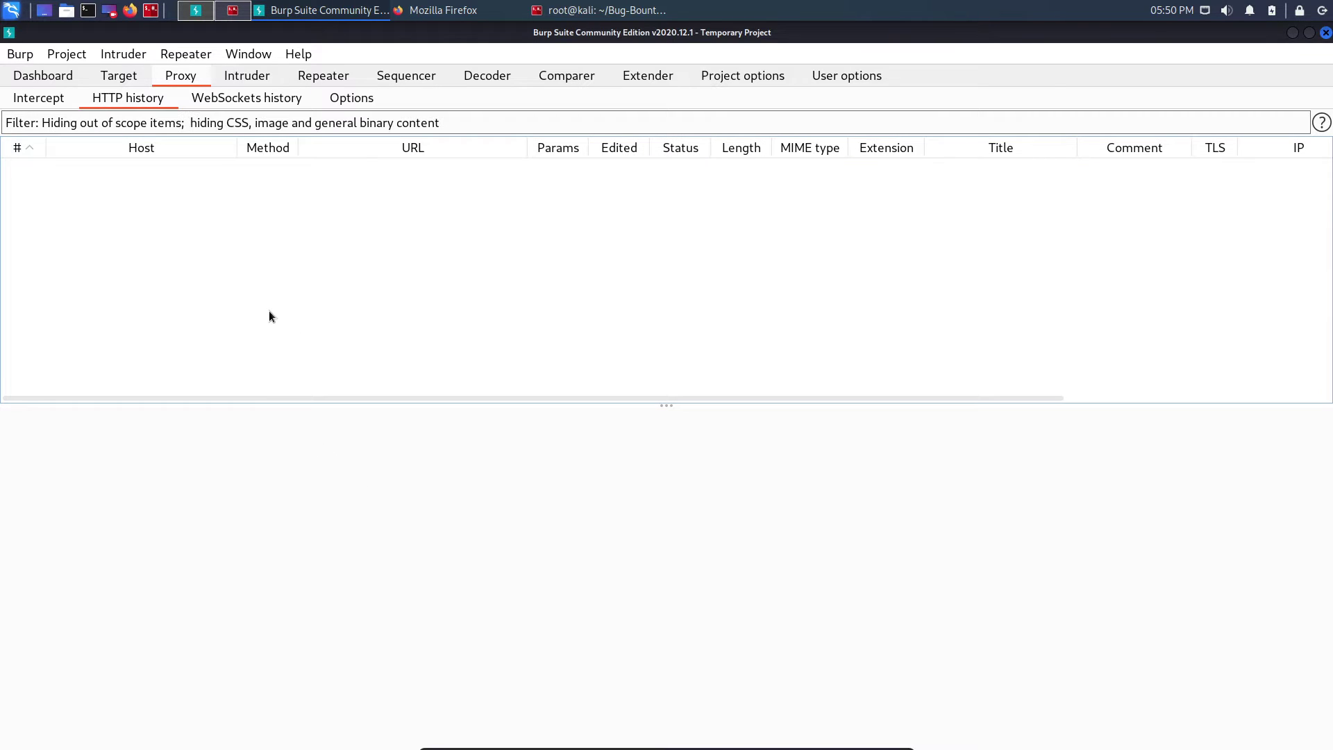
- Switch to Firefox and copy the active machine's IP address from the TryHackMe NahamStore room page
key("alt+Tab")
key("alt+Tab")
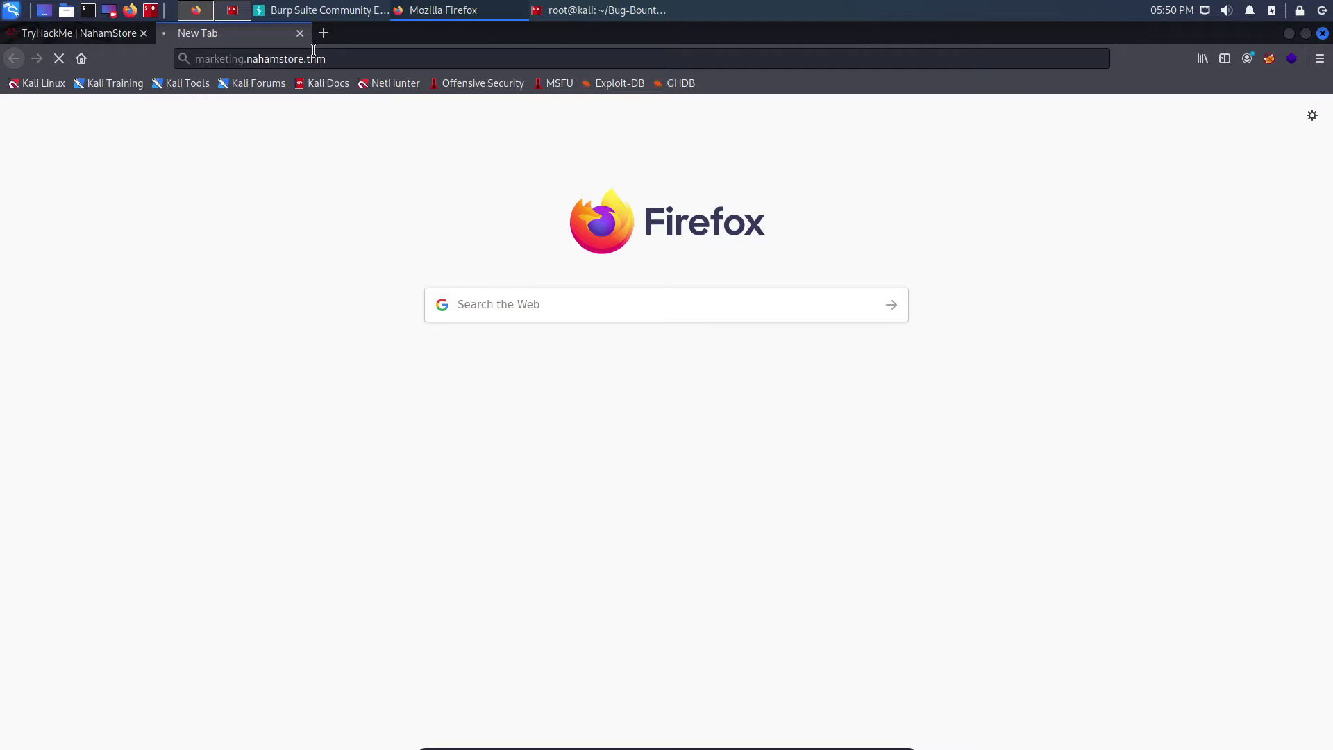
left_click(104, 33)
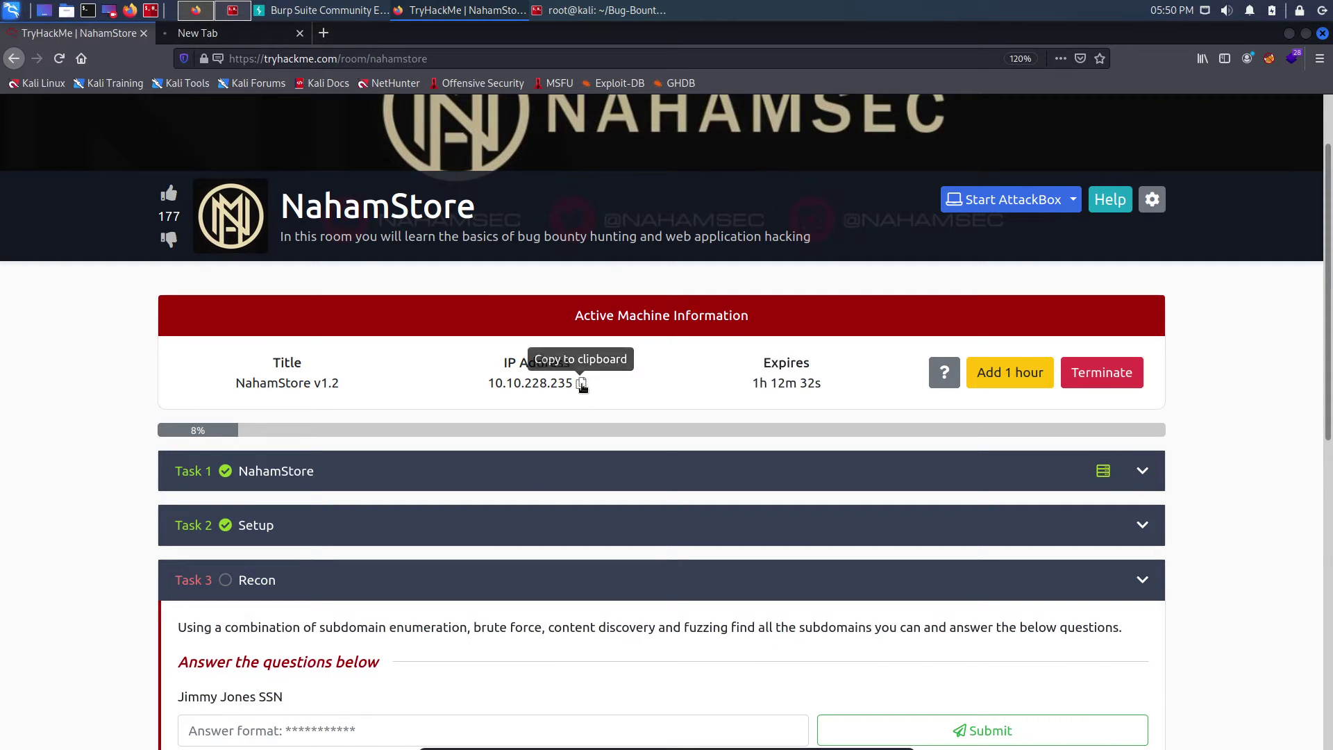
left_click(581, 384)
- From the terminal, open /etc/hosts in Sublime Text, set the nahamstore.thm entry's IP to 10.10.228.235, and save the file
key("alt+Tab")
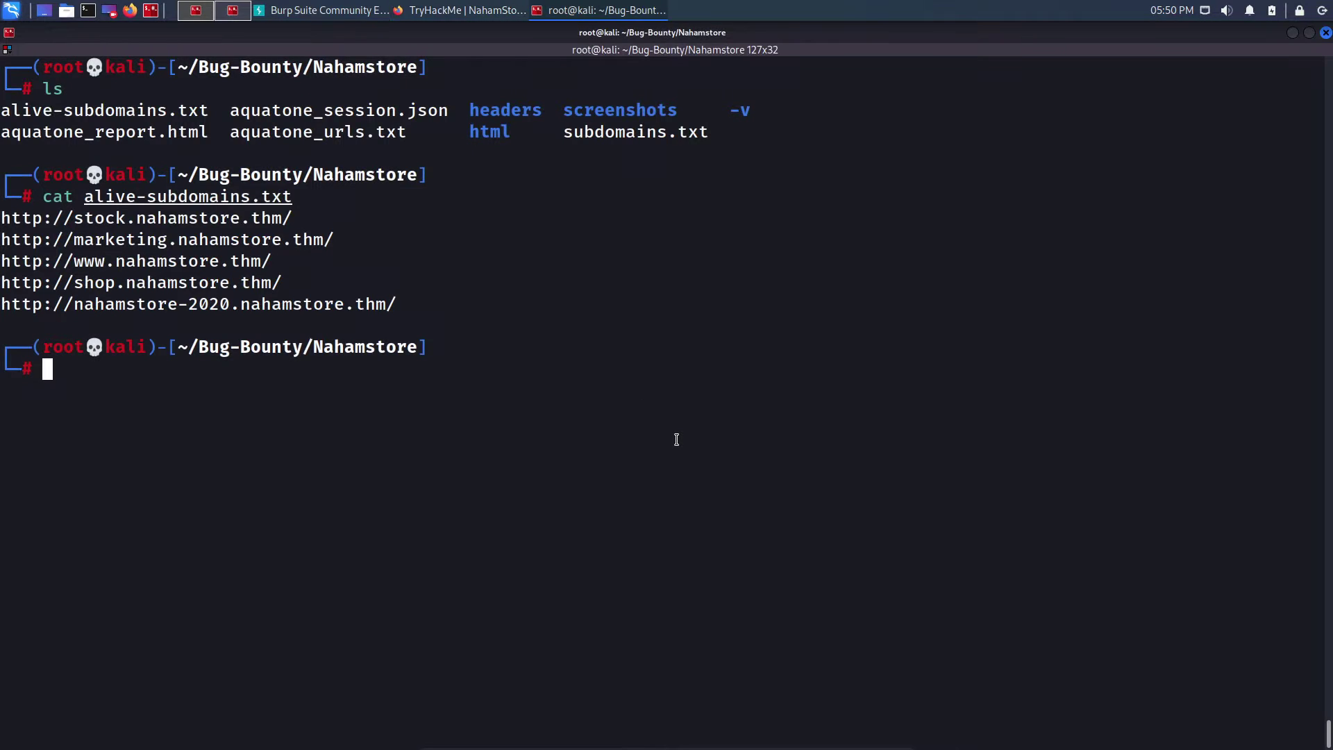
type("subl /etc/h")
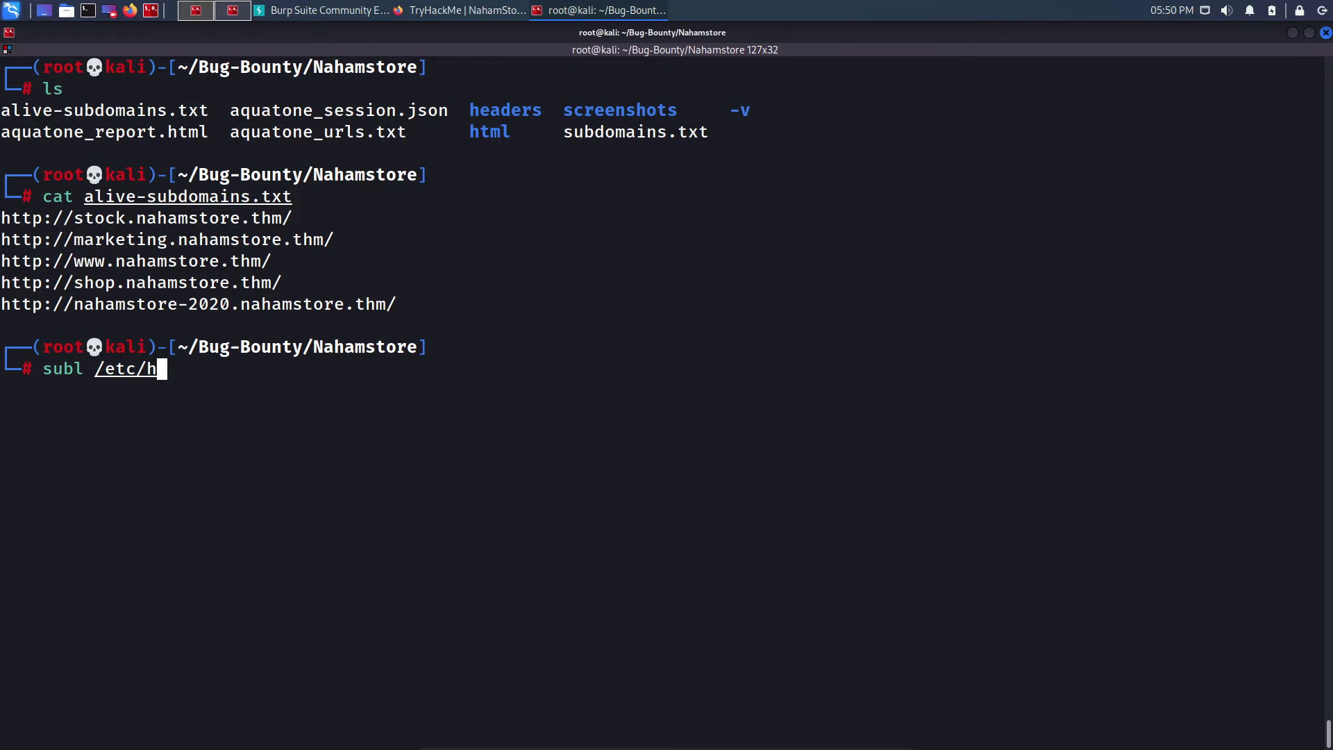
type("osts")
key("Return")
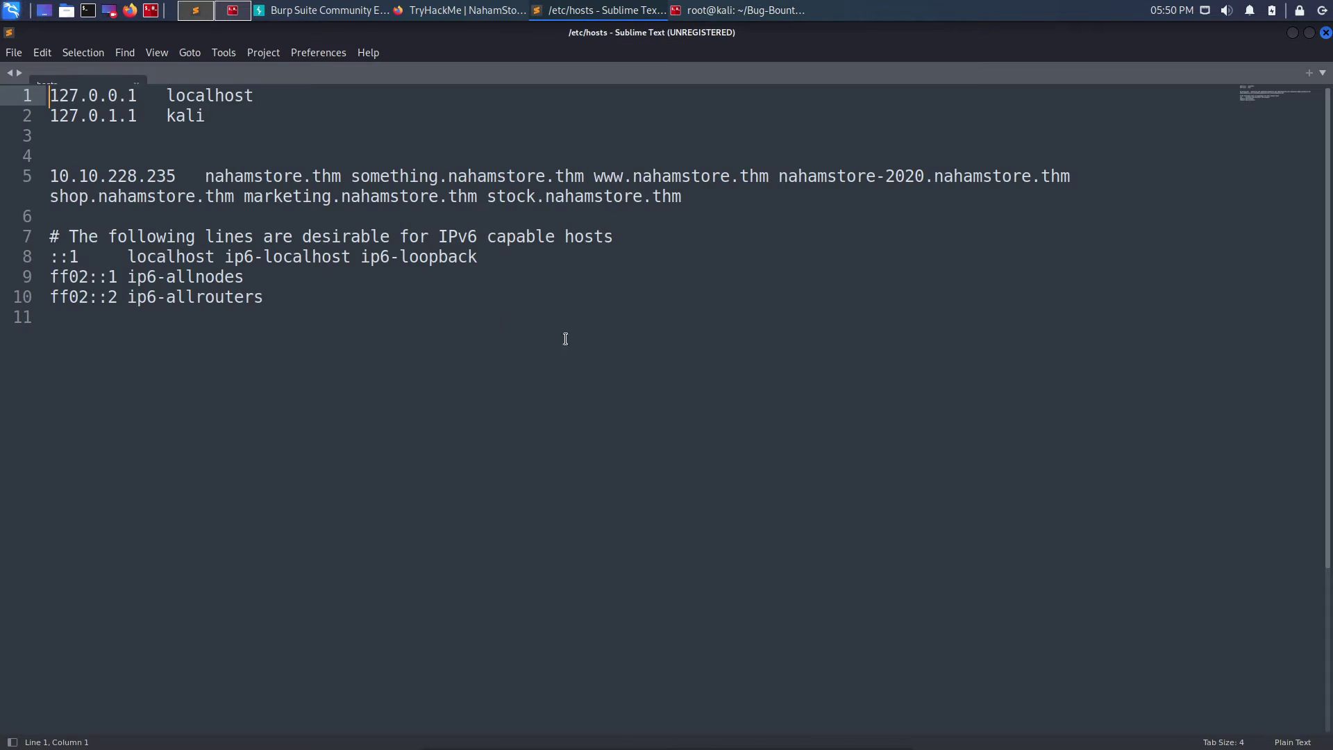
mouse_move(179, 178)
left_mouse_down()
mouse_move(50, 161)
mouse_move(52, 173)
left_mouse_up()
key("ctrl+v")
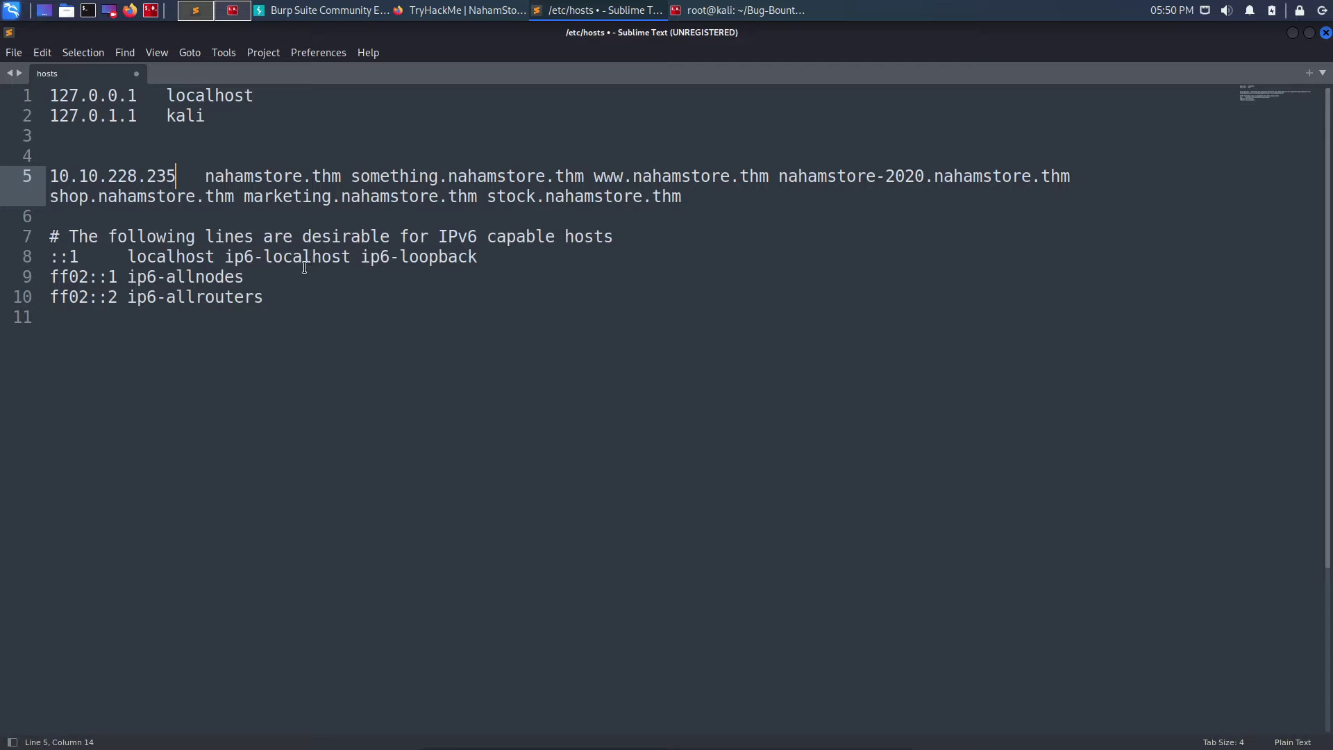
key("ctrl+s")
- In the terminal, test the connection to 10.10.228.235 with a short ping, stop it, and clear the screen
key("alt+Tab")
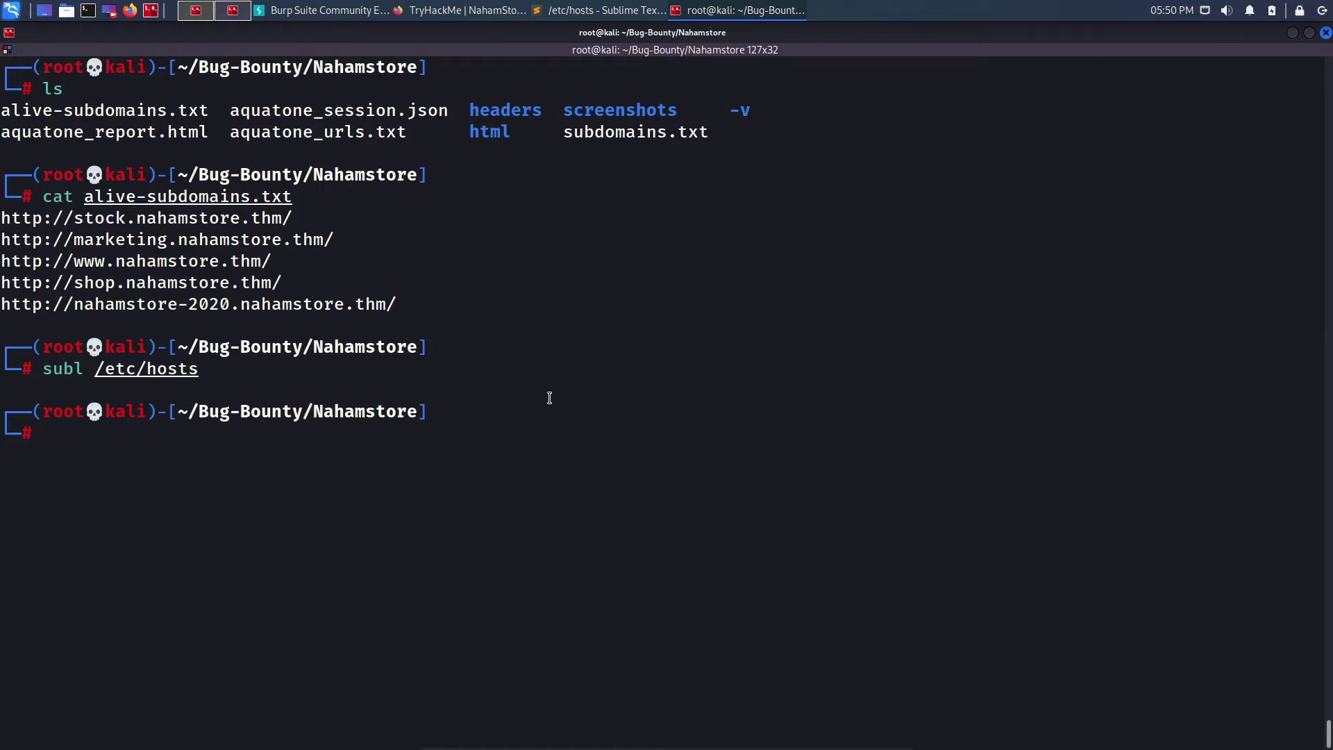
type("ping")
key("ctrl+shift+v")
key("Return")
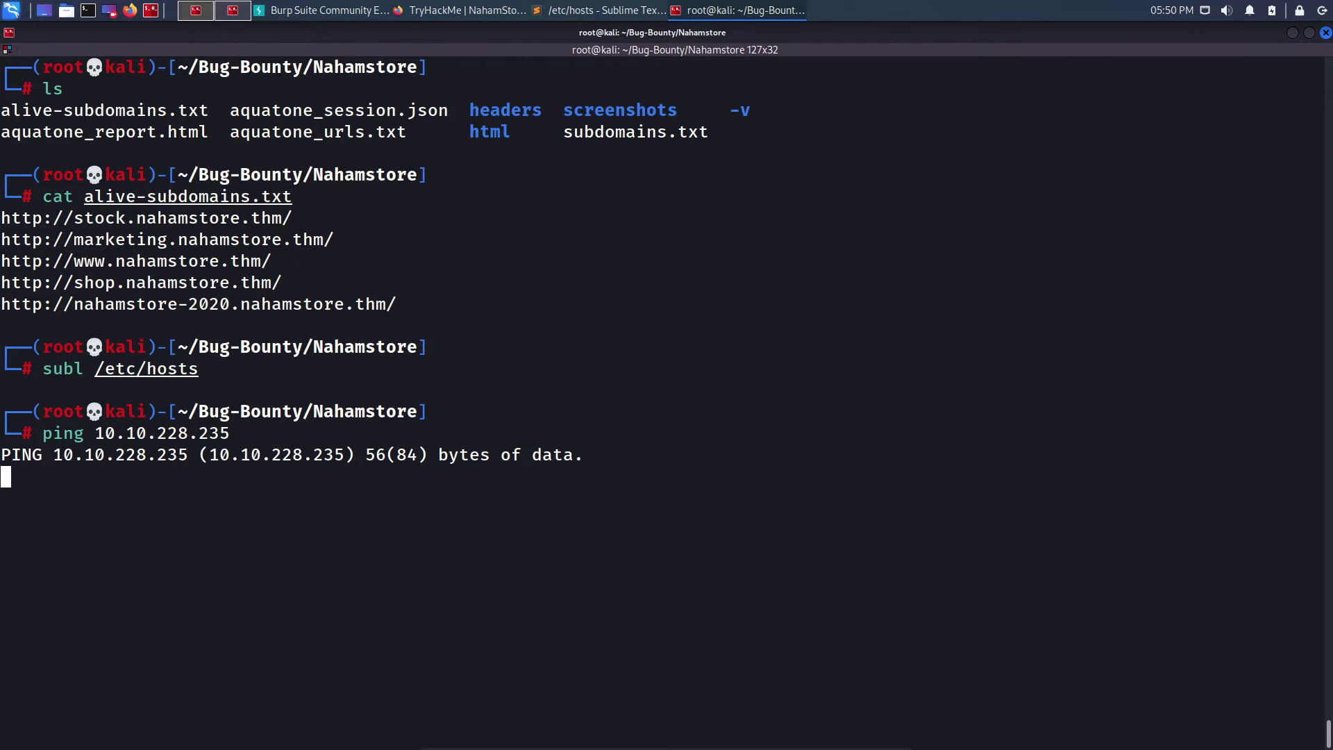
key("ctrl+c")
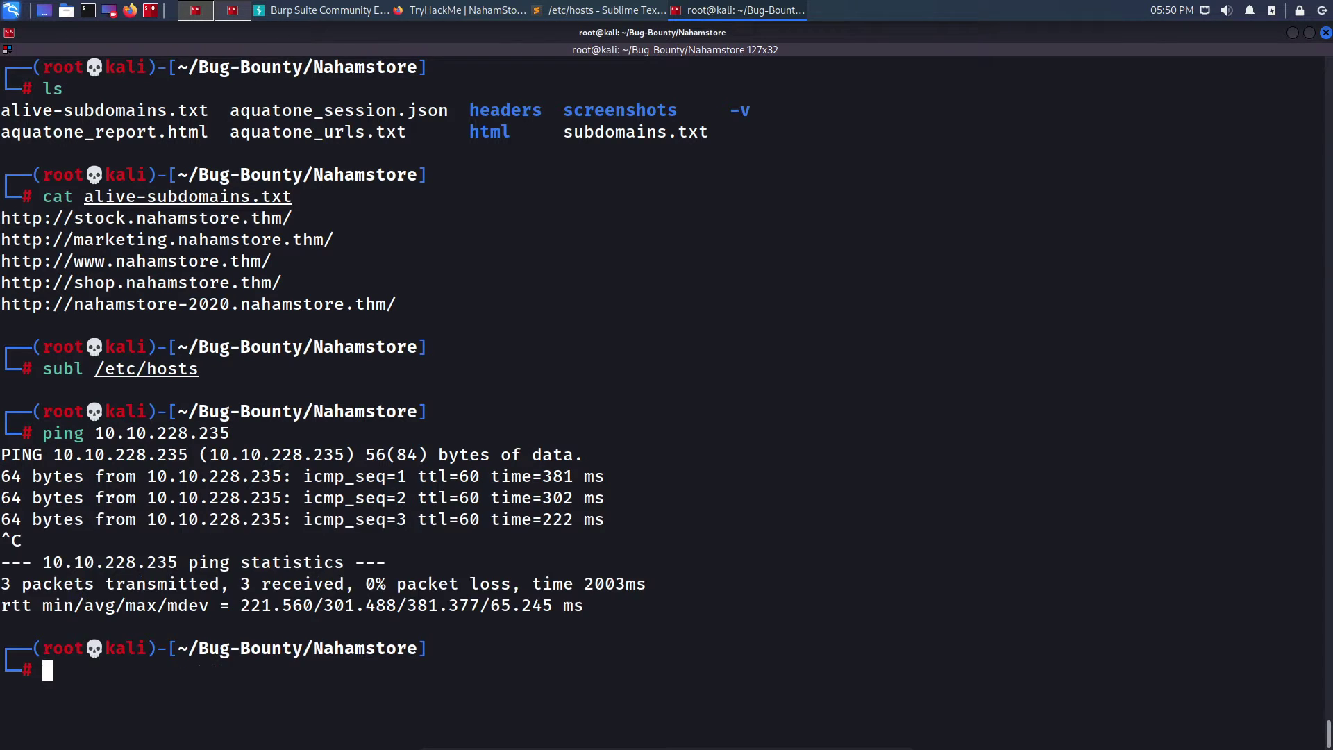
key("ctrl+l")
key("alt+Tab")
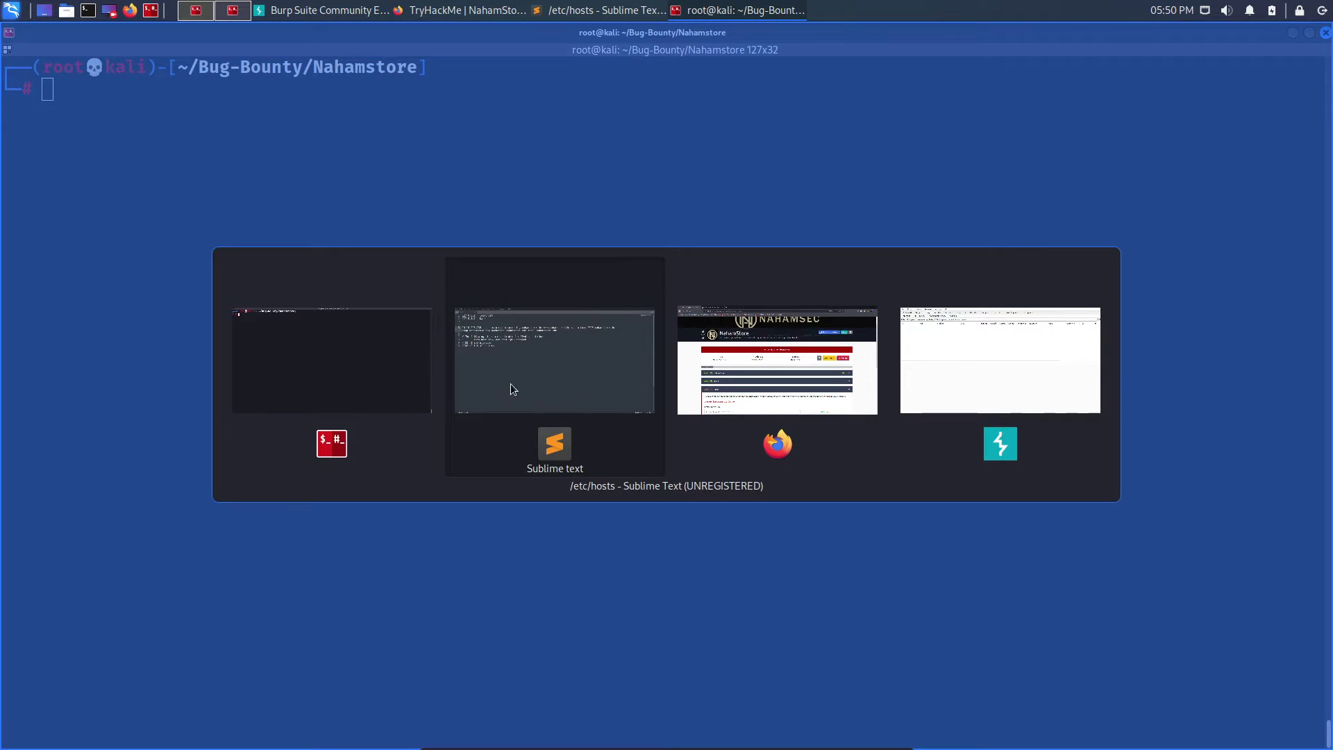
key("alt+Tab")
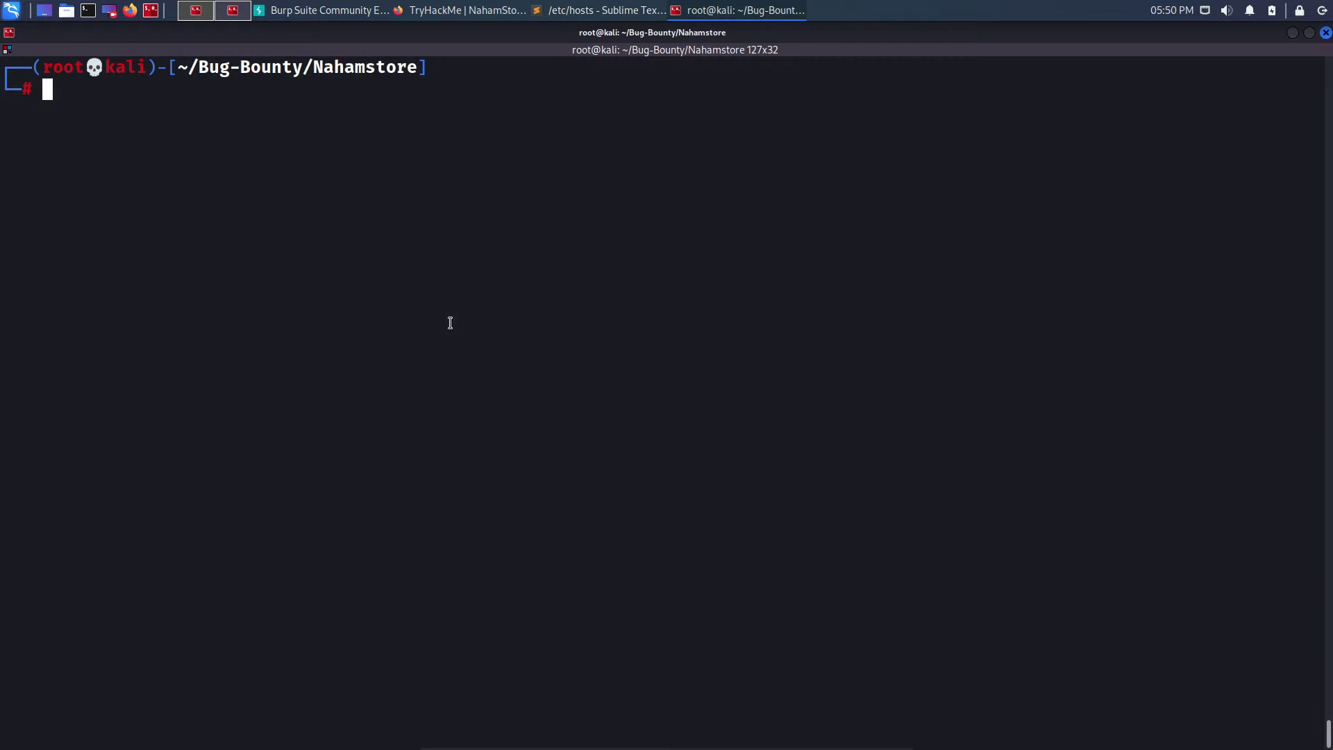
type("cat ali")
key("Tab")
key("Return")
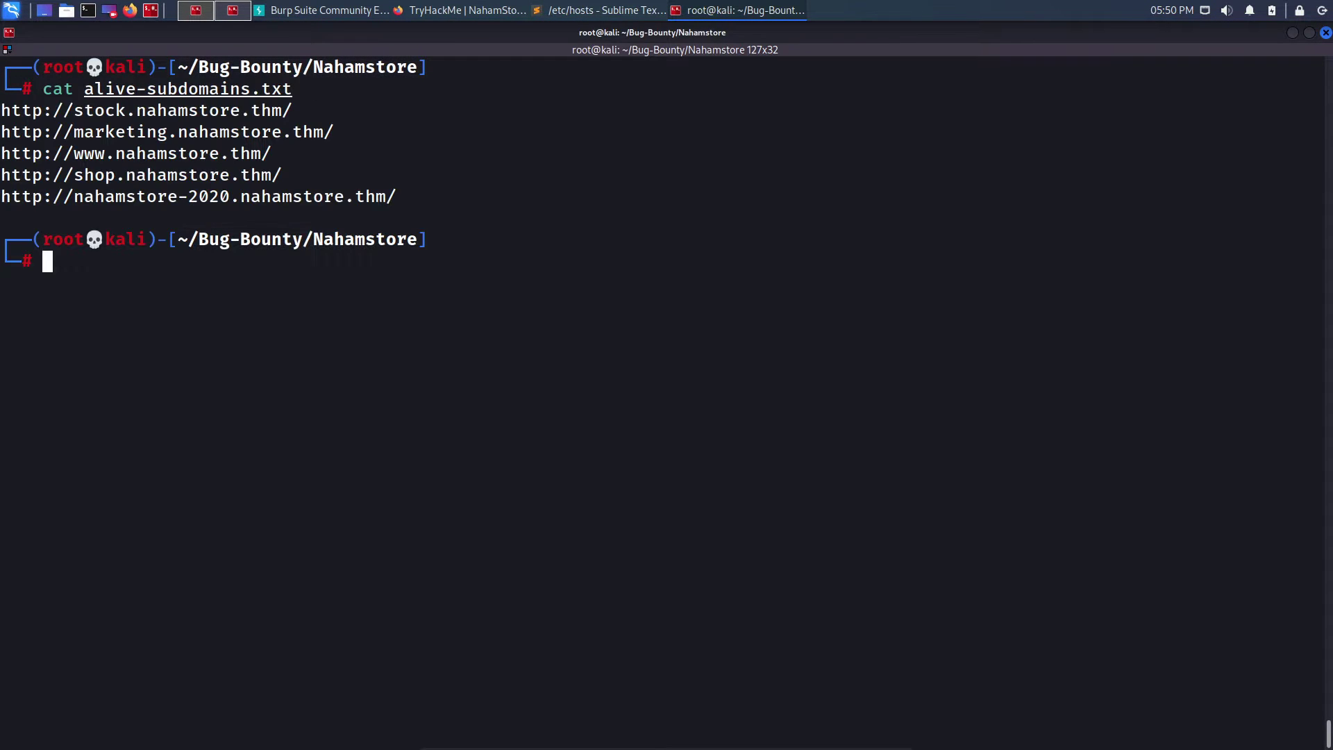
left_click_drag(334, 131, 2, 132)
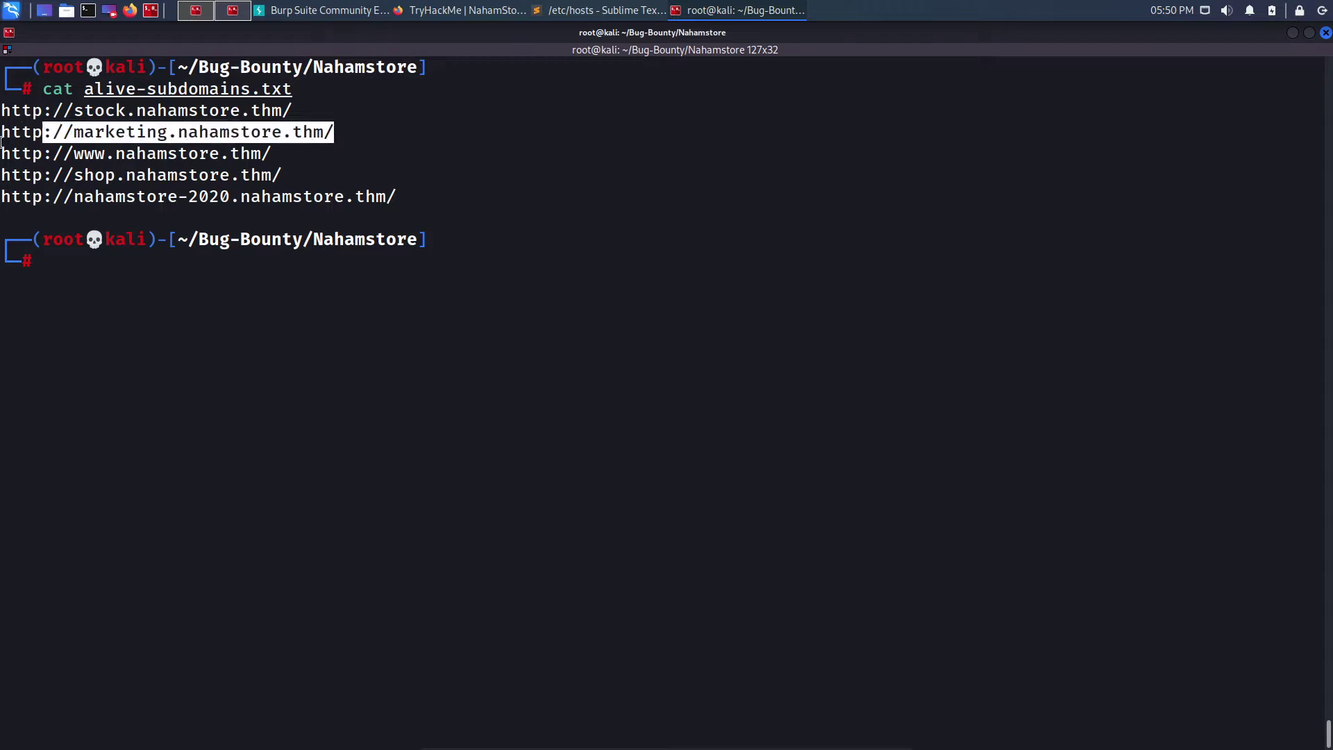
key("alt+Tab")
key("alt+Tab")
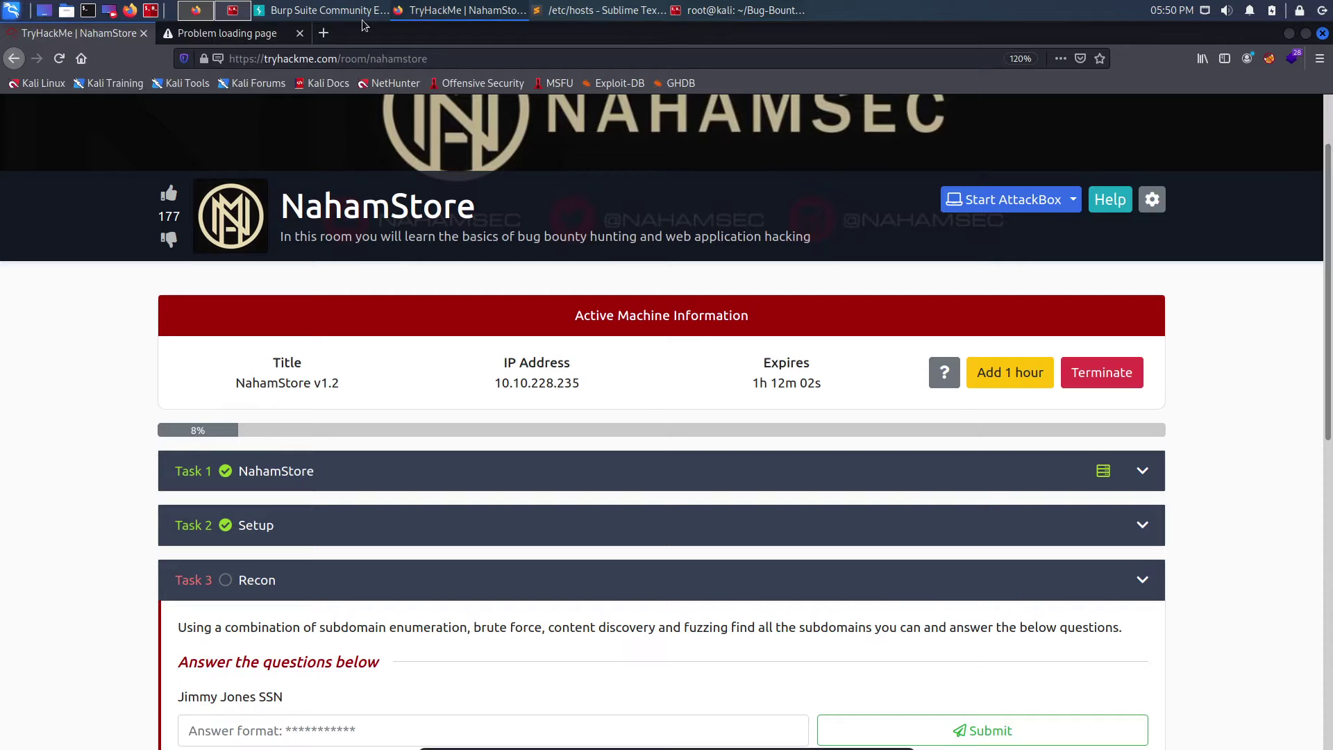
left_click(227, 32)
left_click(296, 59)
key("ctrl+v")
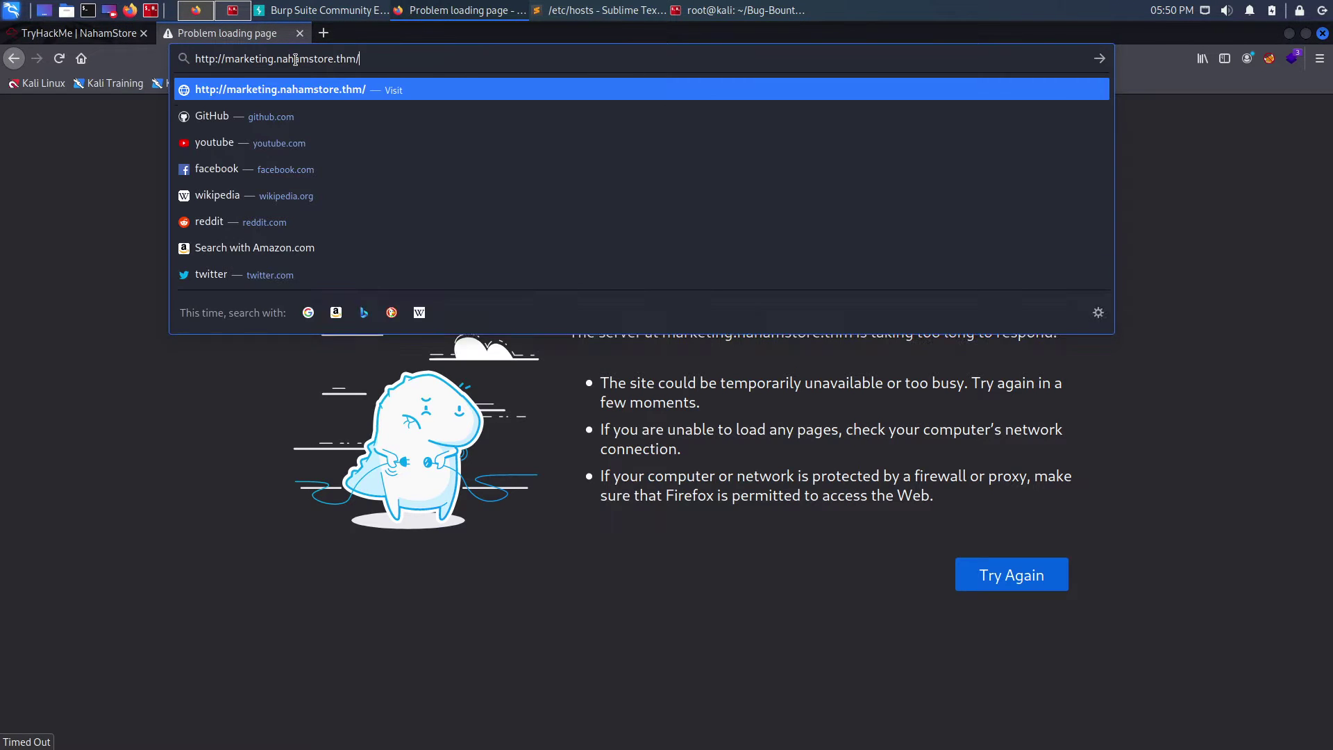
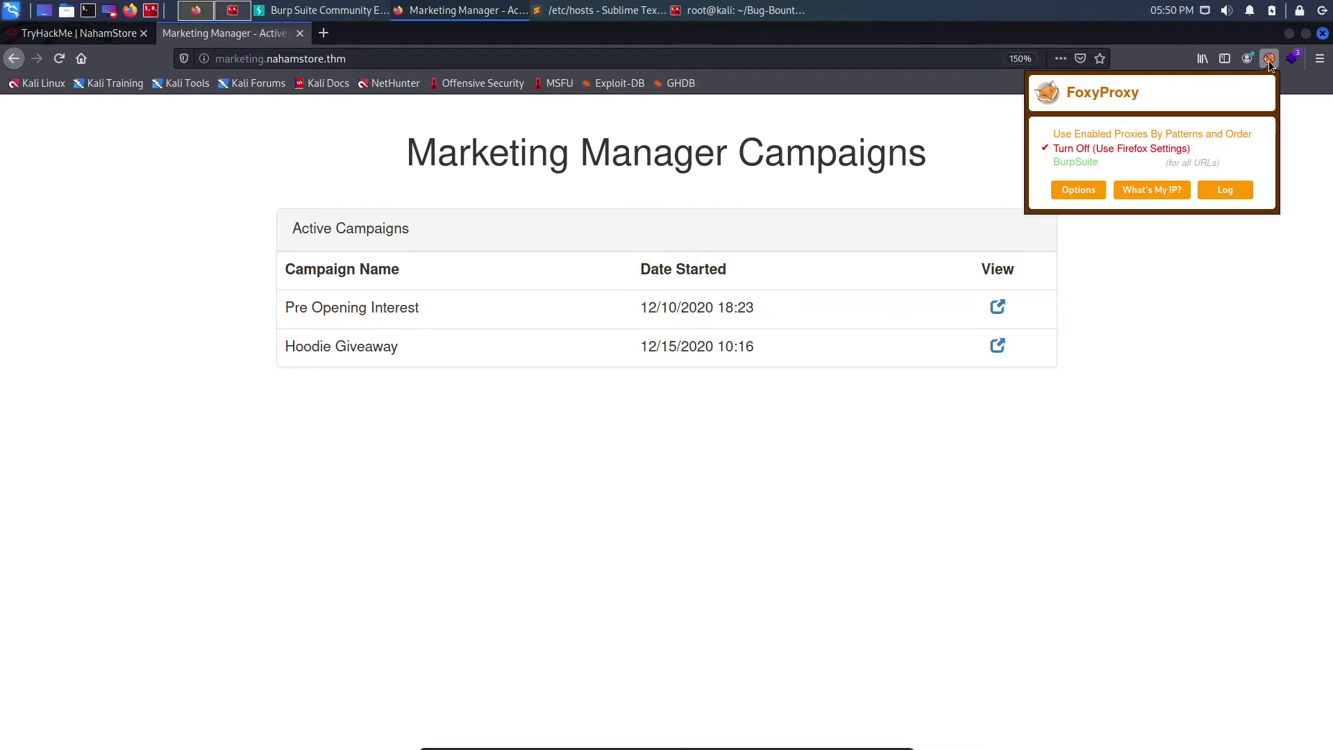
left_click(1076, 164)
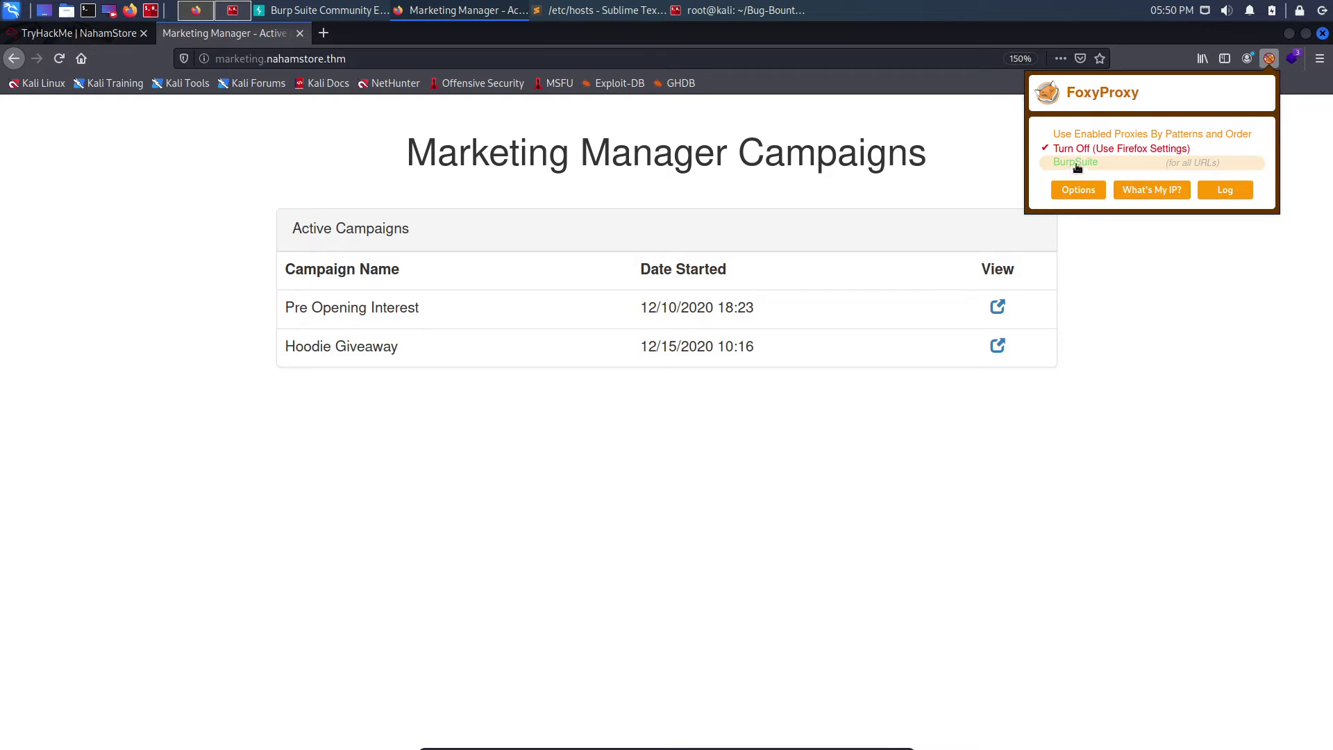
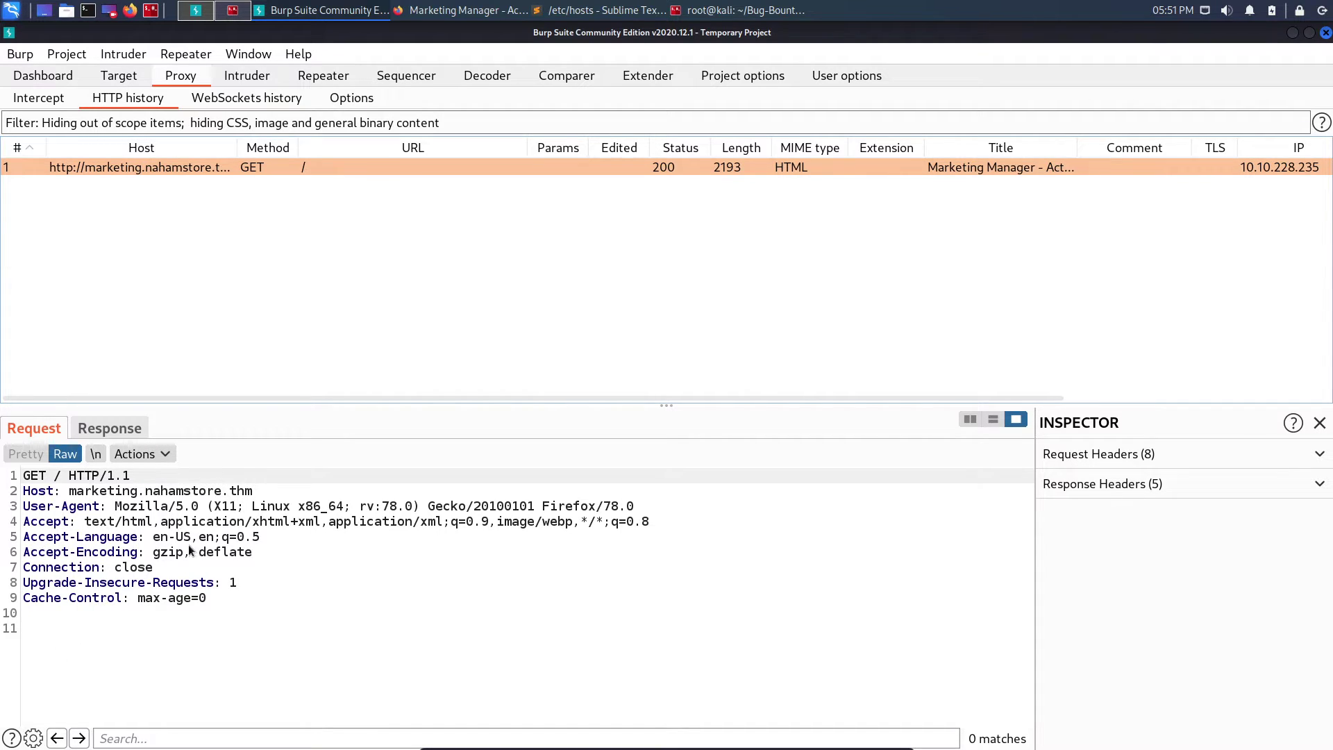
- In Burp Suite, review the response and request of the captured marketing.nahamstore.thm root page
left_click(112, 428)
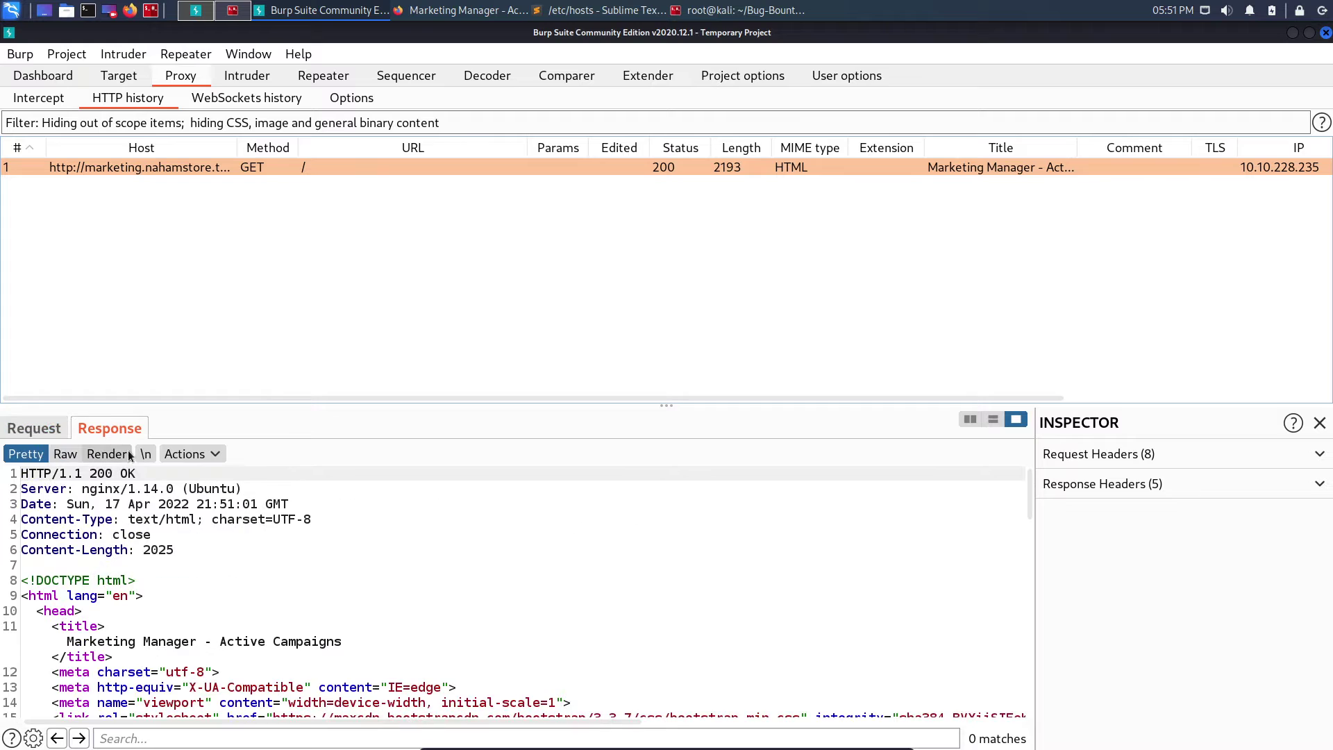
scroll(172, 581, "down", 1)
scroll(105, 501, "up", 1)
left_click(41, 429)
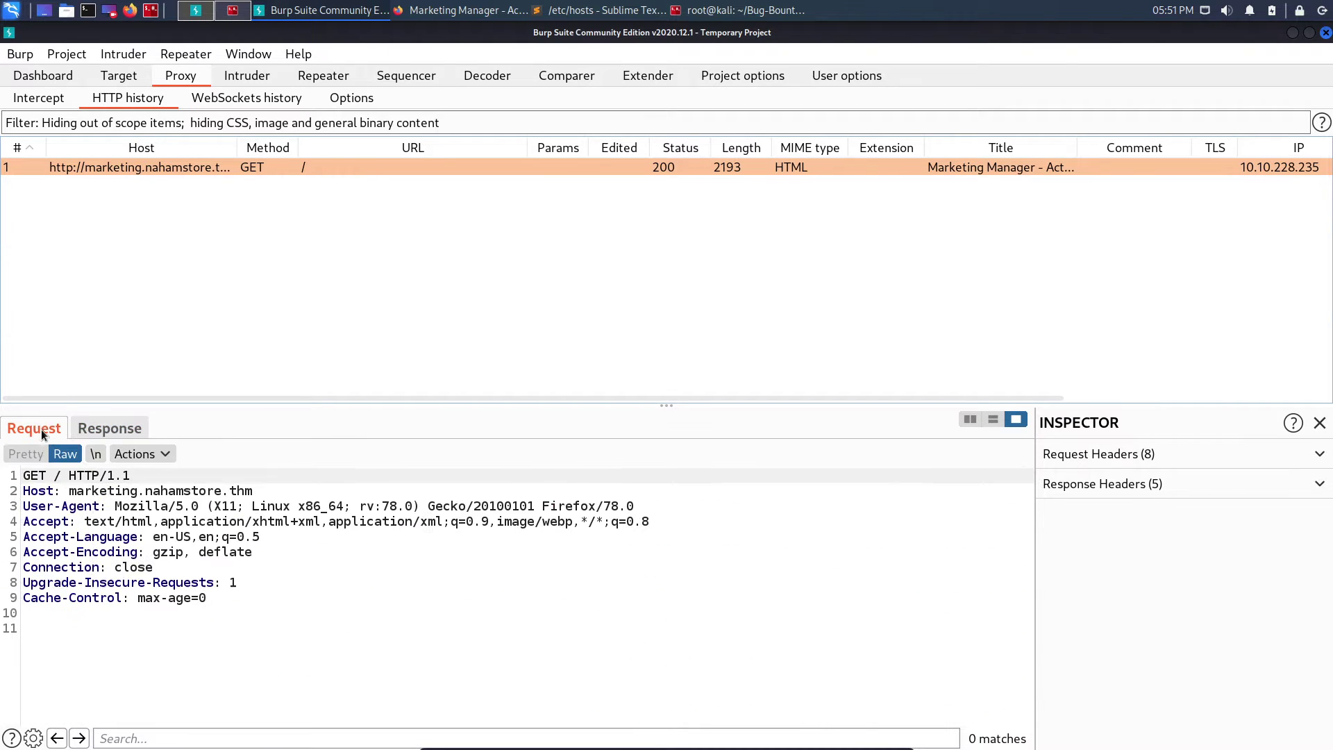
- Pass the captured marketing.nahamstore.thm request to Repeater and issue it from there
right_click(264, 592)
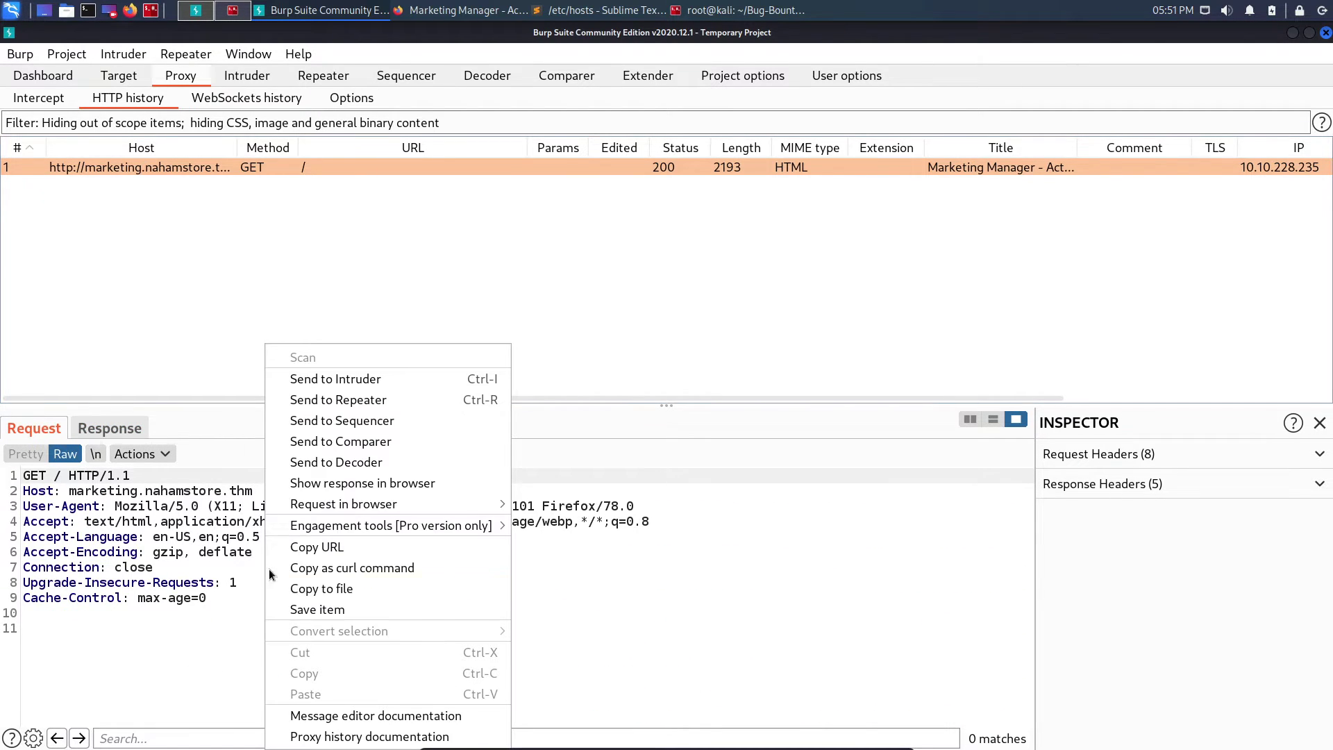
left_click(328, 402)
left_click(325, 80)
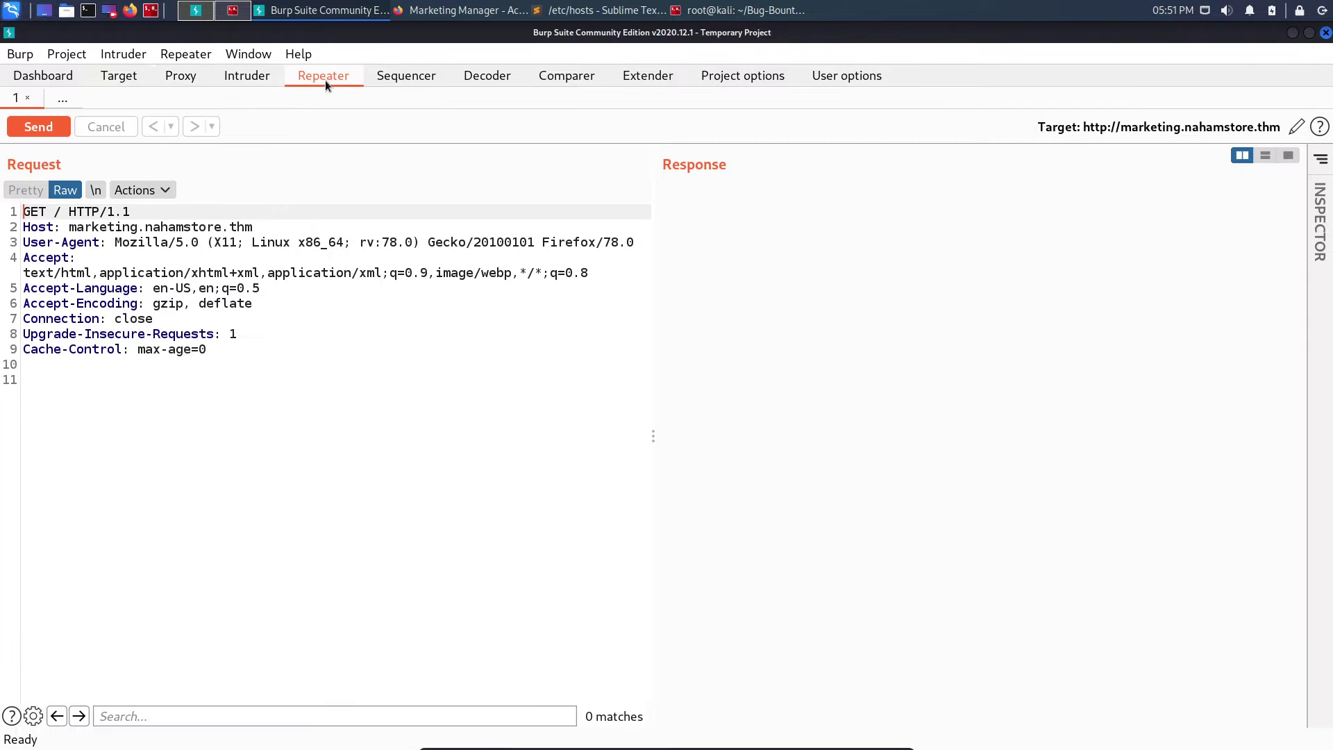
left_click(62, 132)
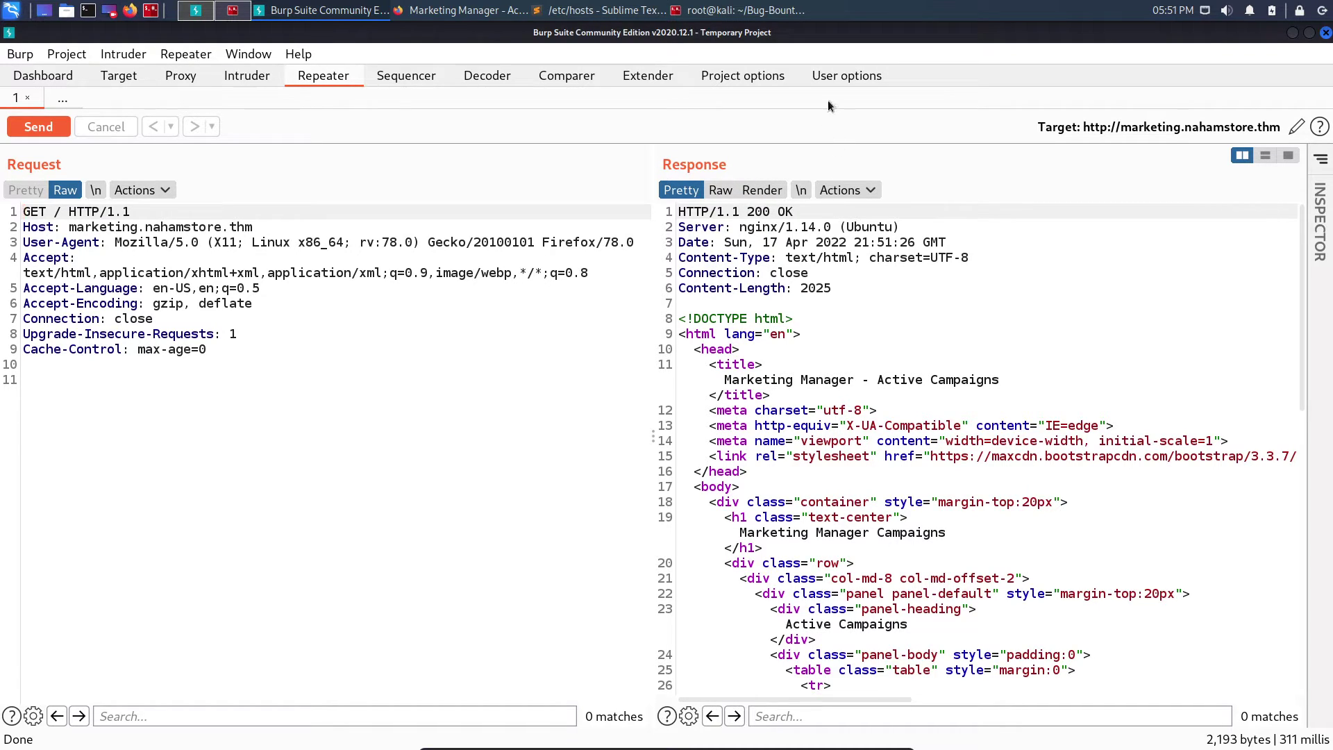
- Check the HTML rendering setting in the user options, and allow the embedded browser to run without a sandbox in the project options
left_click(839, 81)
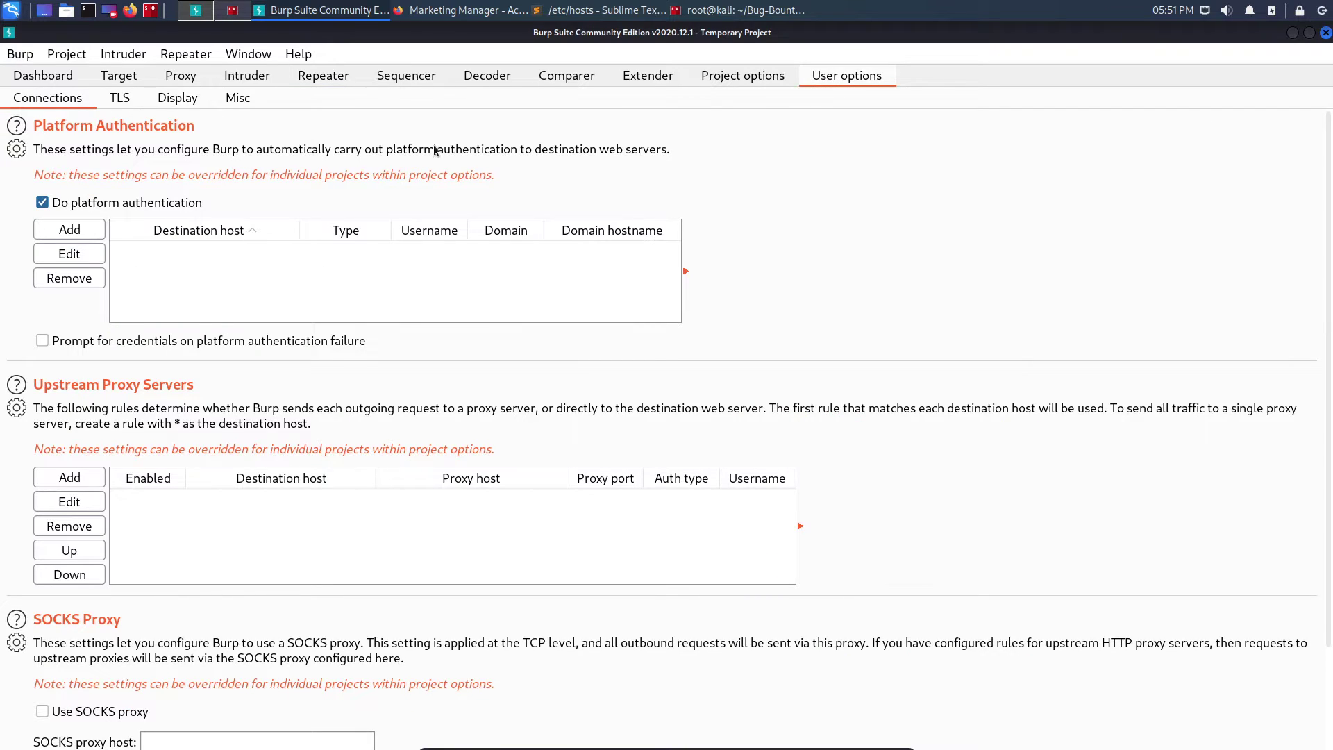
left_click(180, 98)
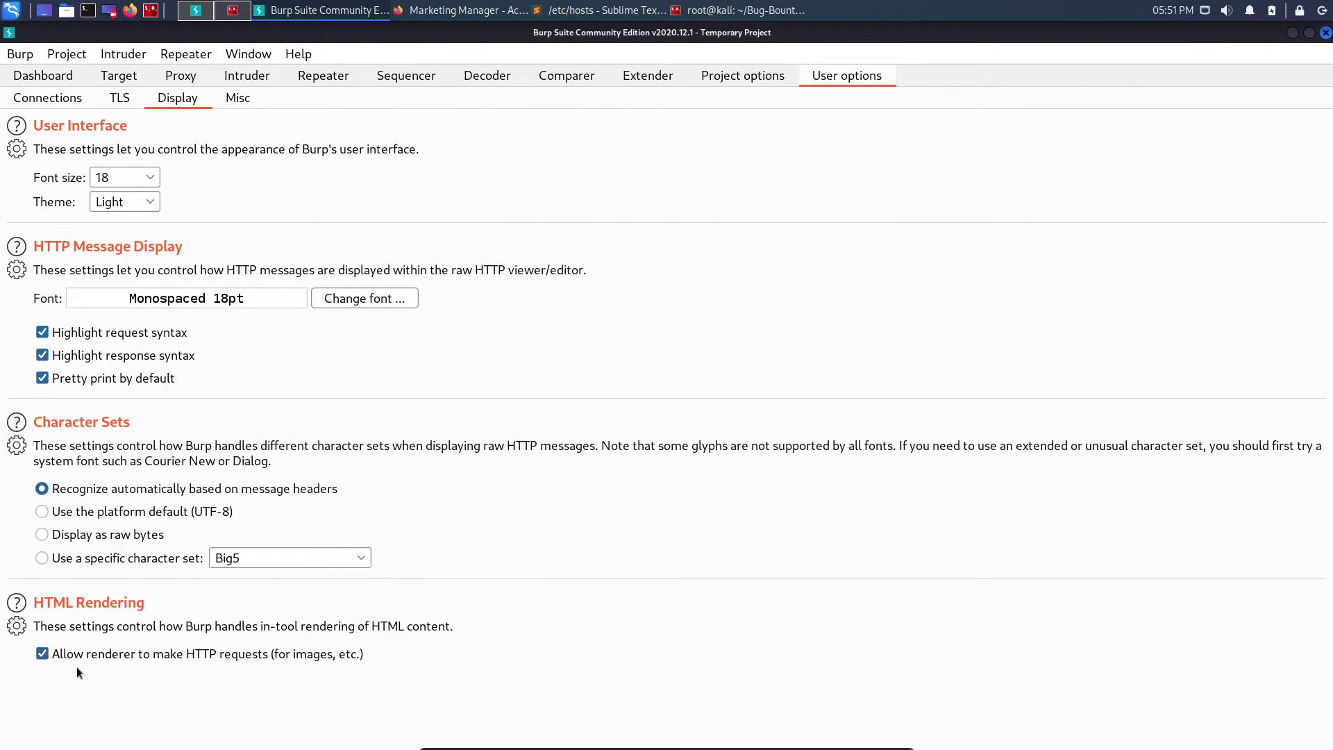
left_click(722, 80)
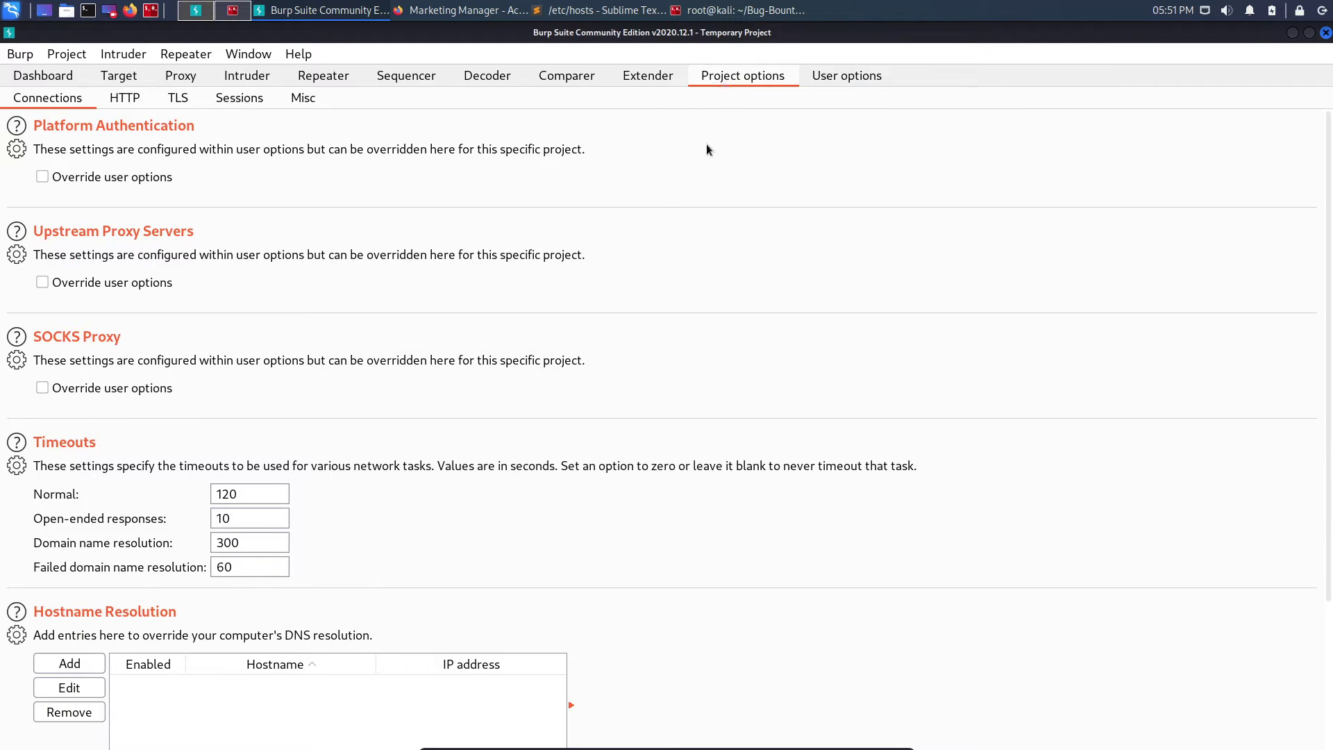
left_click(306, 101)
scroll(363, 414, "down", 3)
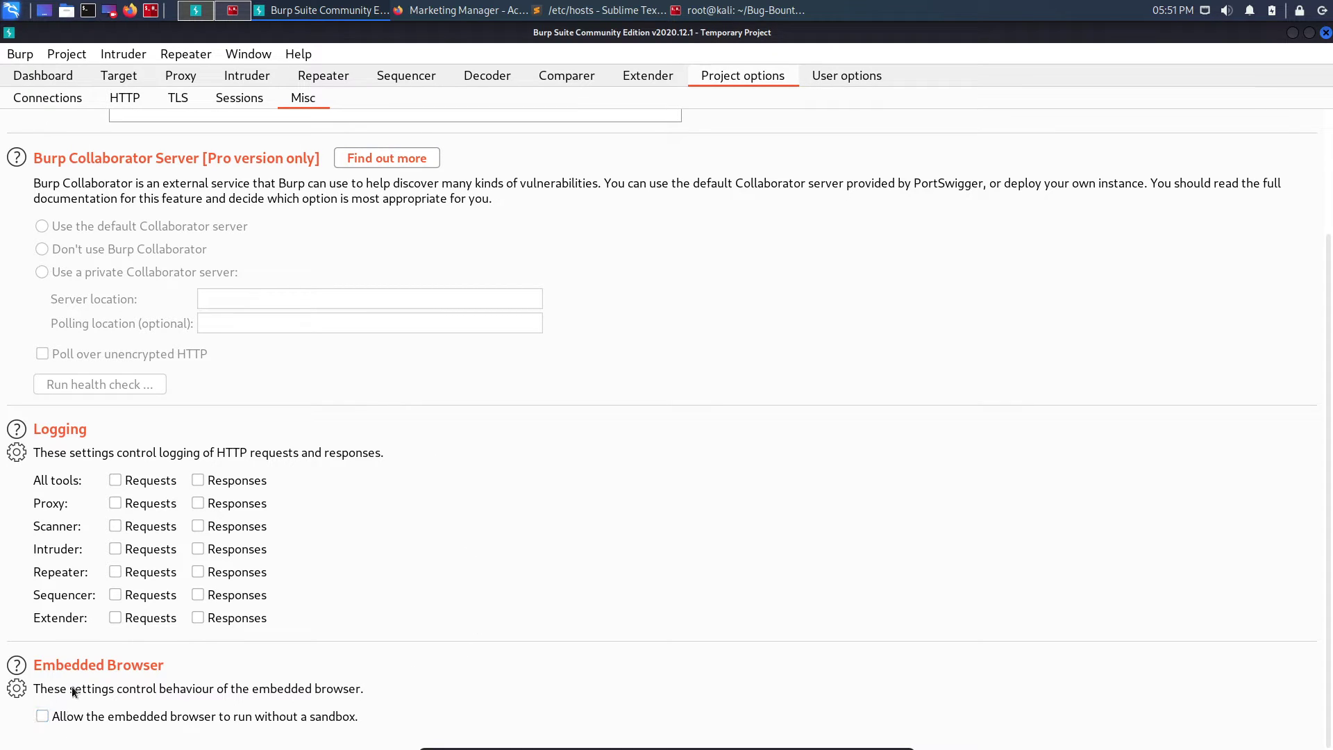
left_click(40, 717)
- Reissue the marketing.nahamstore.thm request in Repeater and view its response as a rendered page
left_click(319, 79)
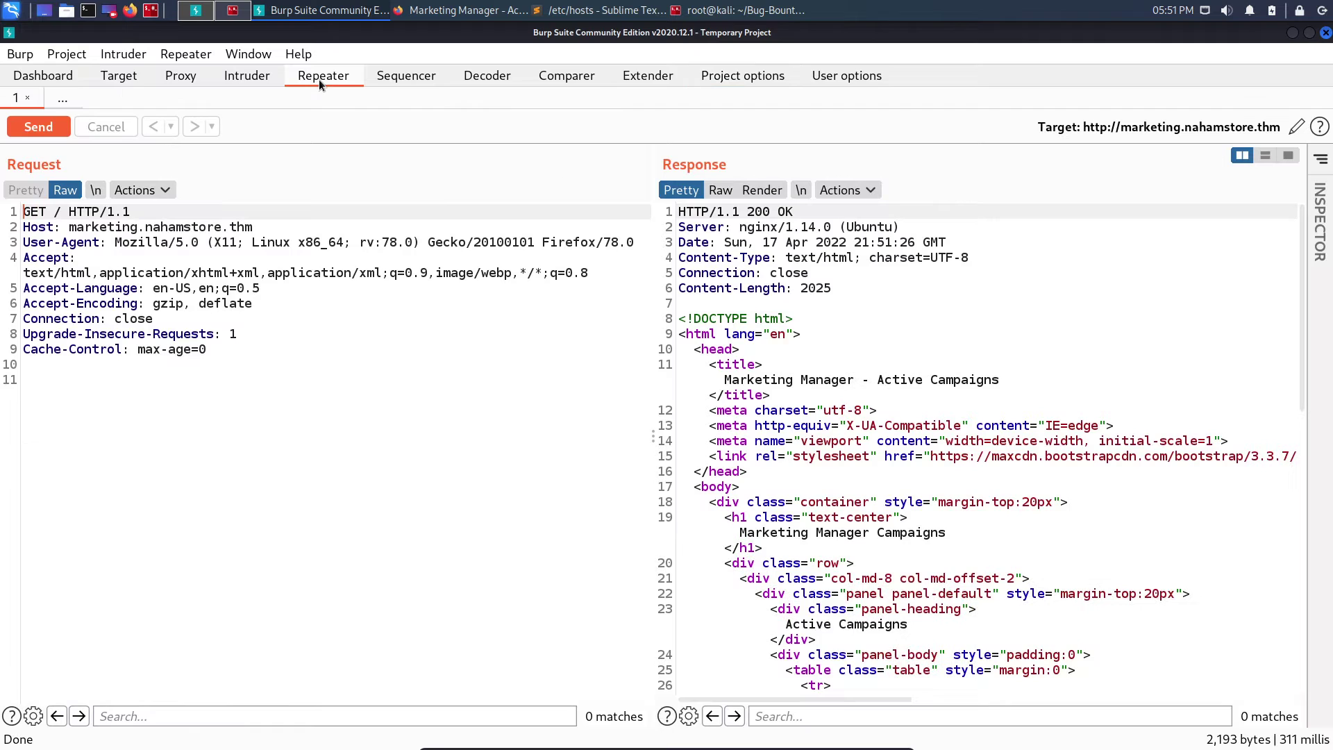
left_click(39, 127)
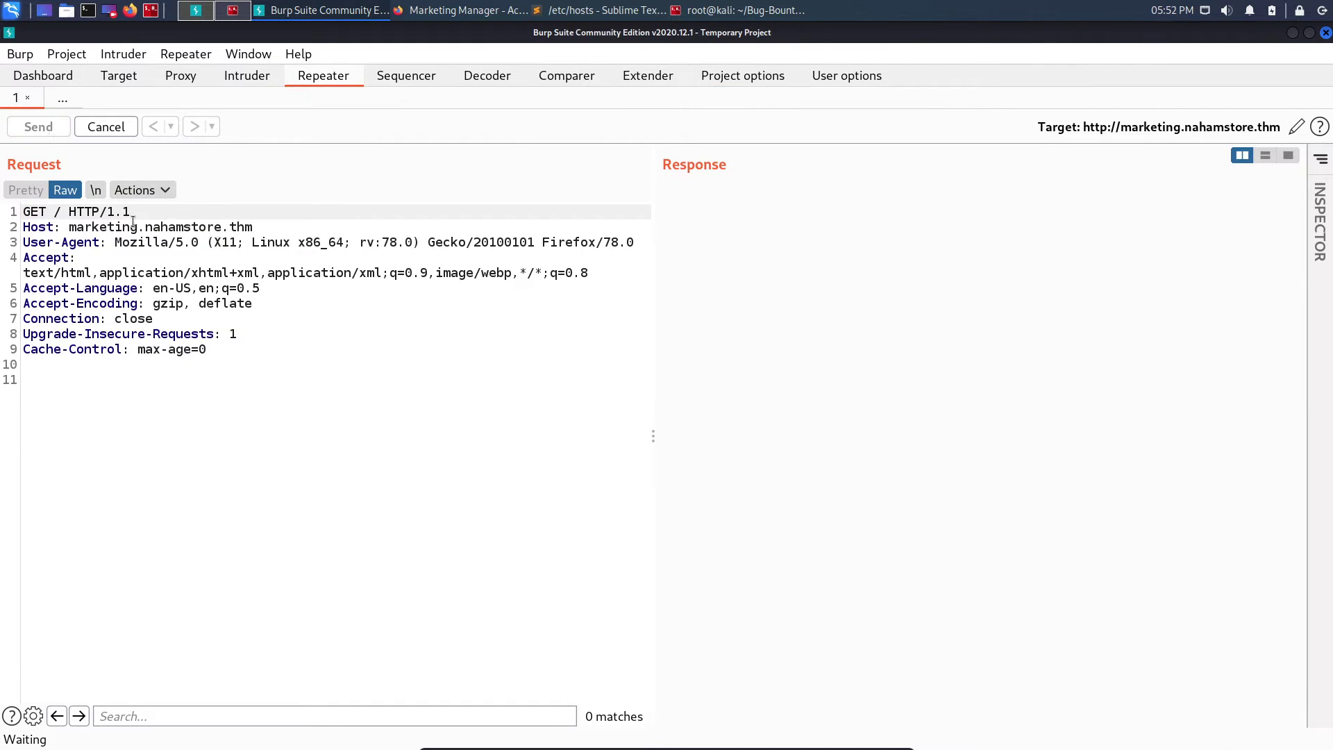
left_click(761, 190)
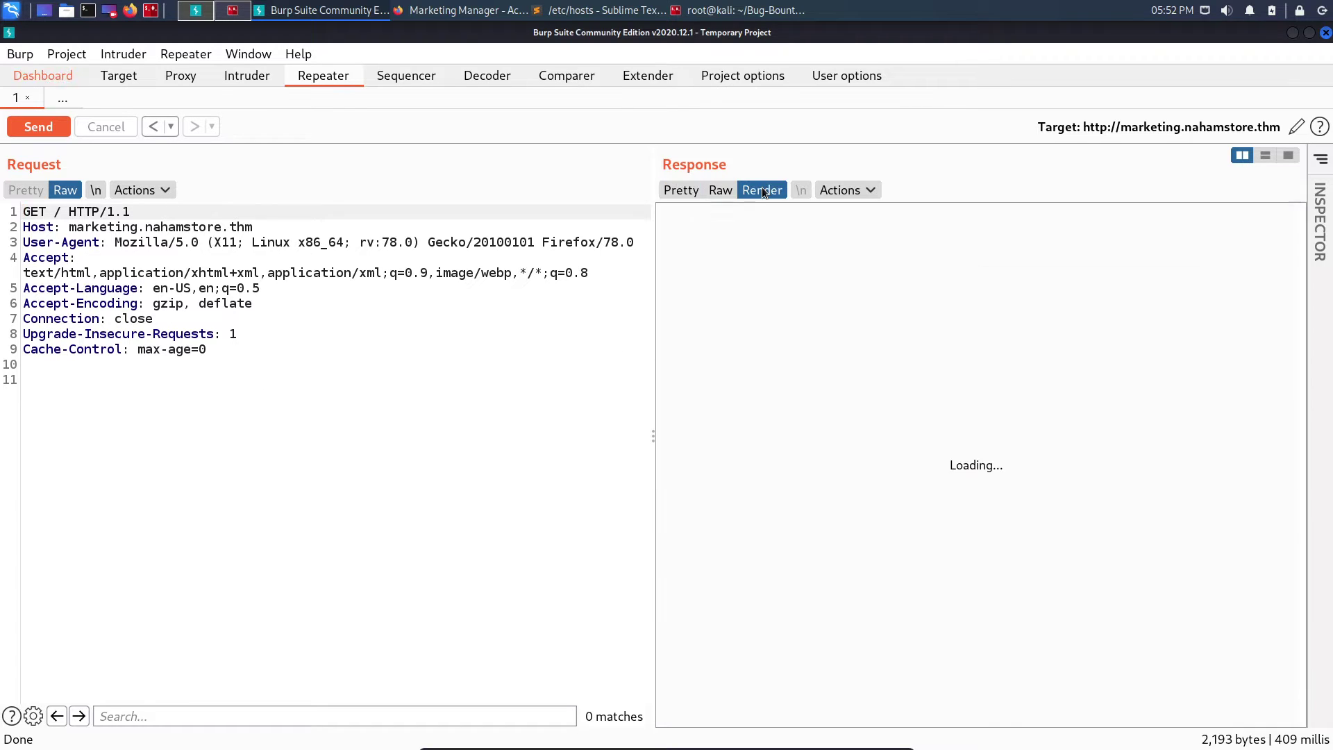
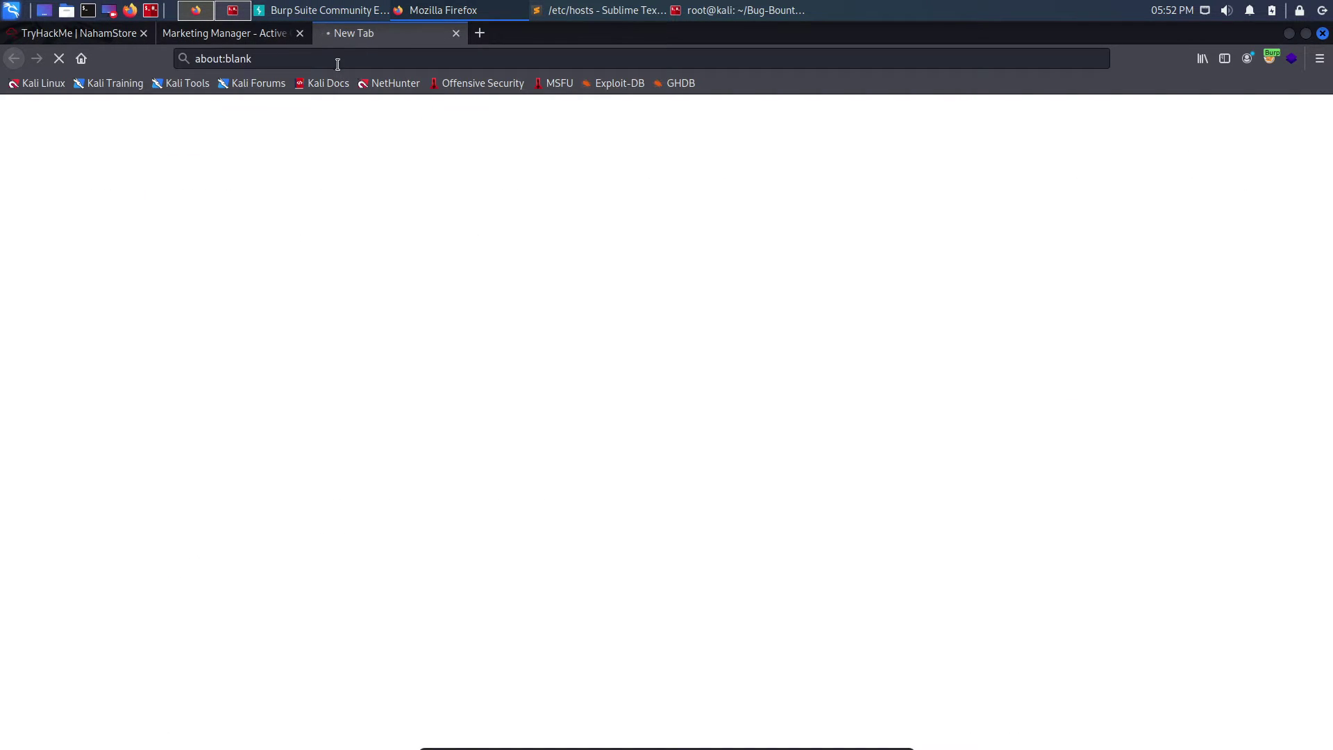
- Examine the hash-like path in the campaign page request in Burp Suite's HTTP history, comparing it with the root request
left_click(326, 12)
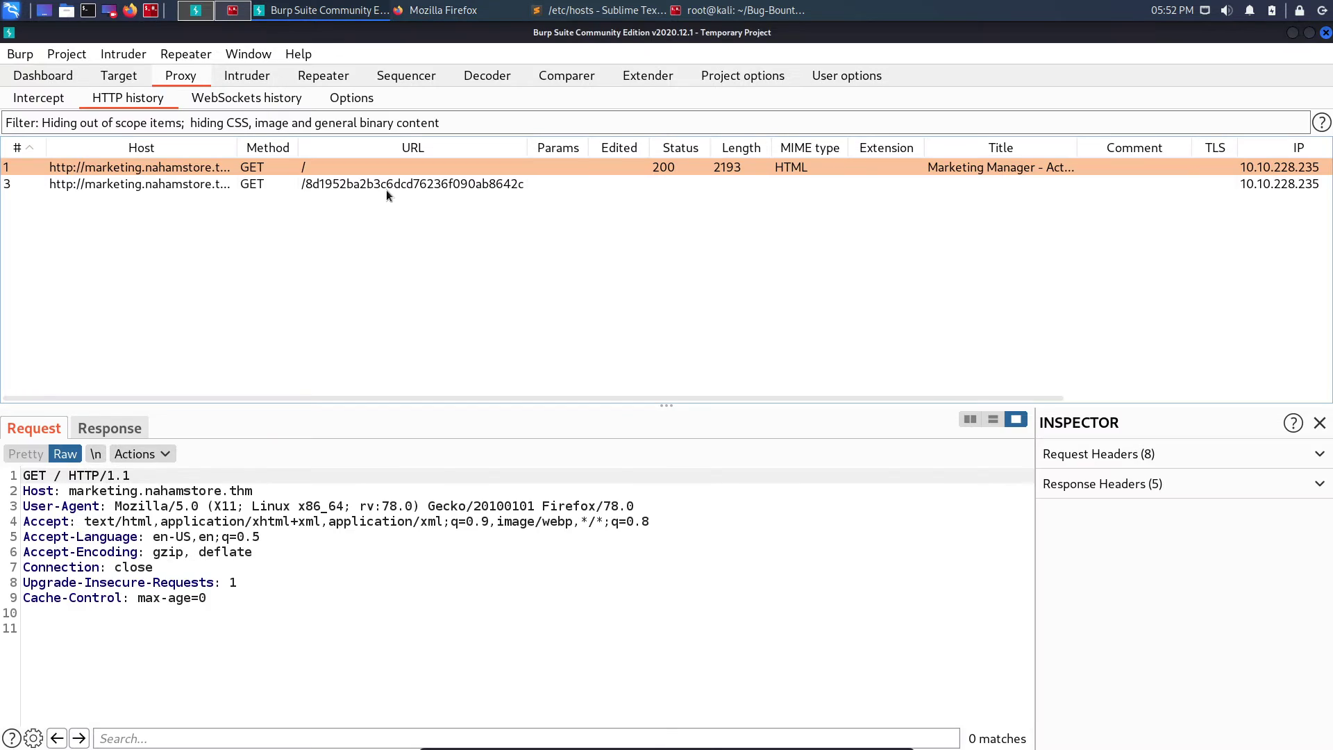
left_click(375, 184)
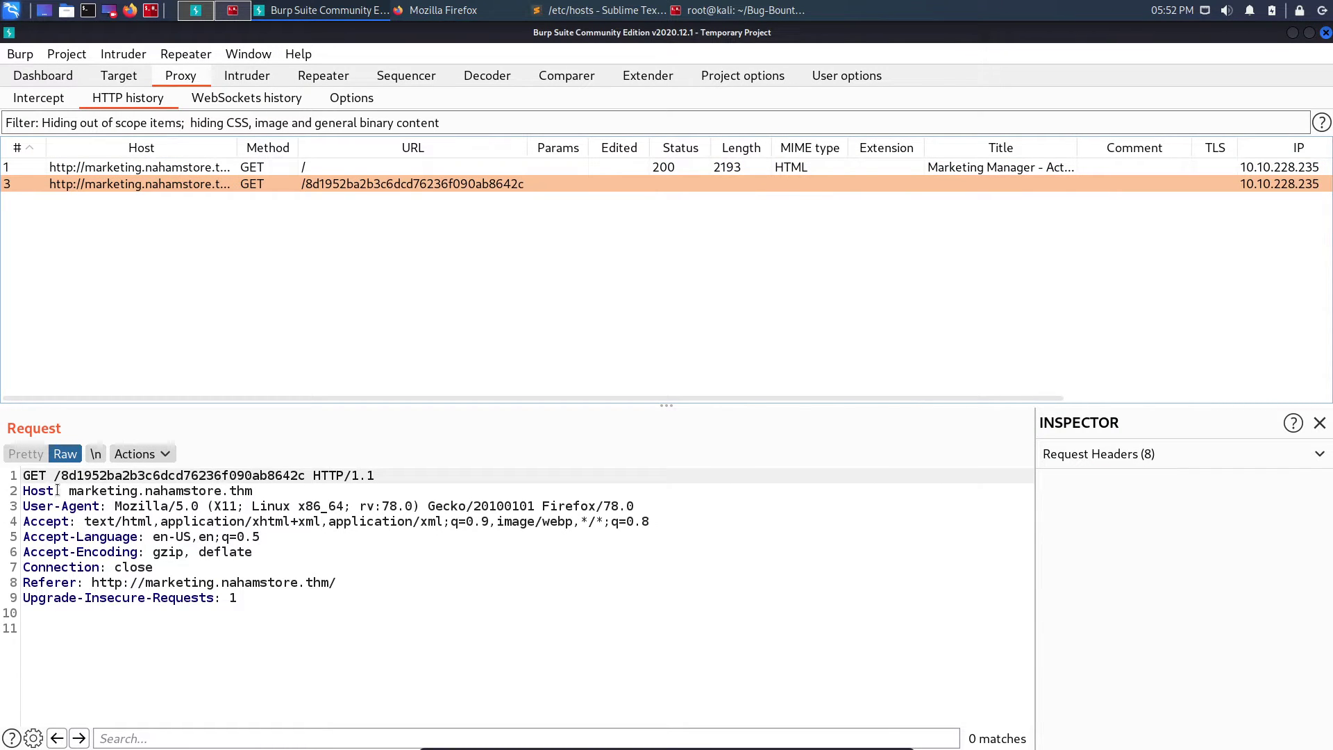
left_click_drag(61, 476, 295, 478)
left_click(291, 505)
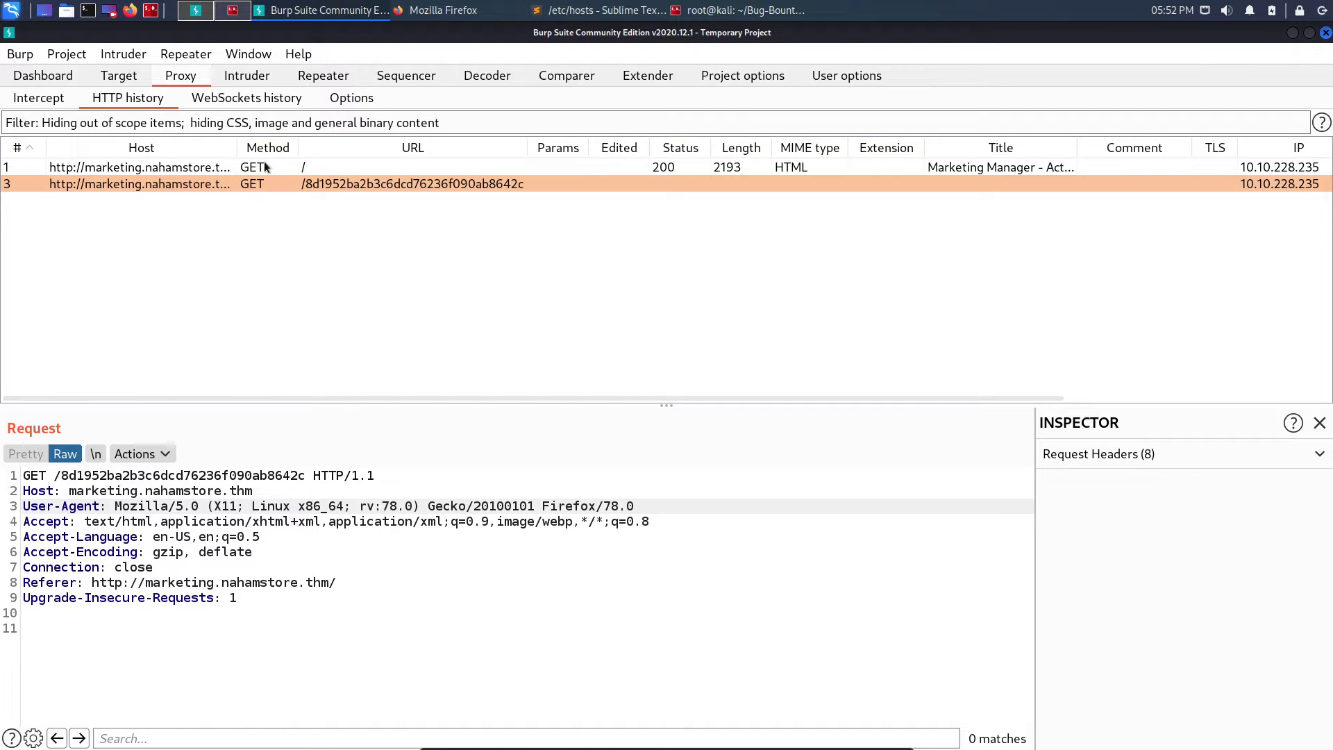
left_click(280, 168)
left_click(282, 183)
key("alt+Tab")
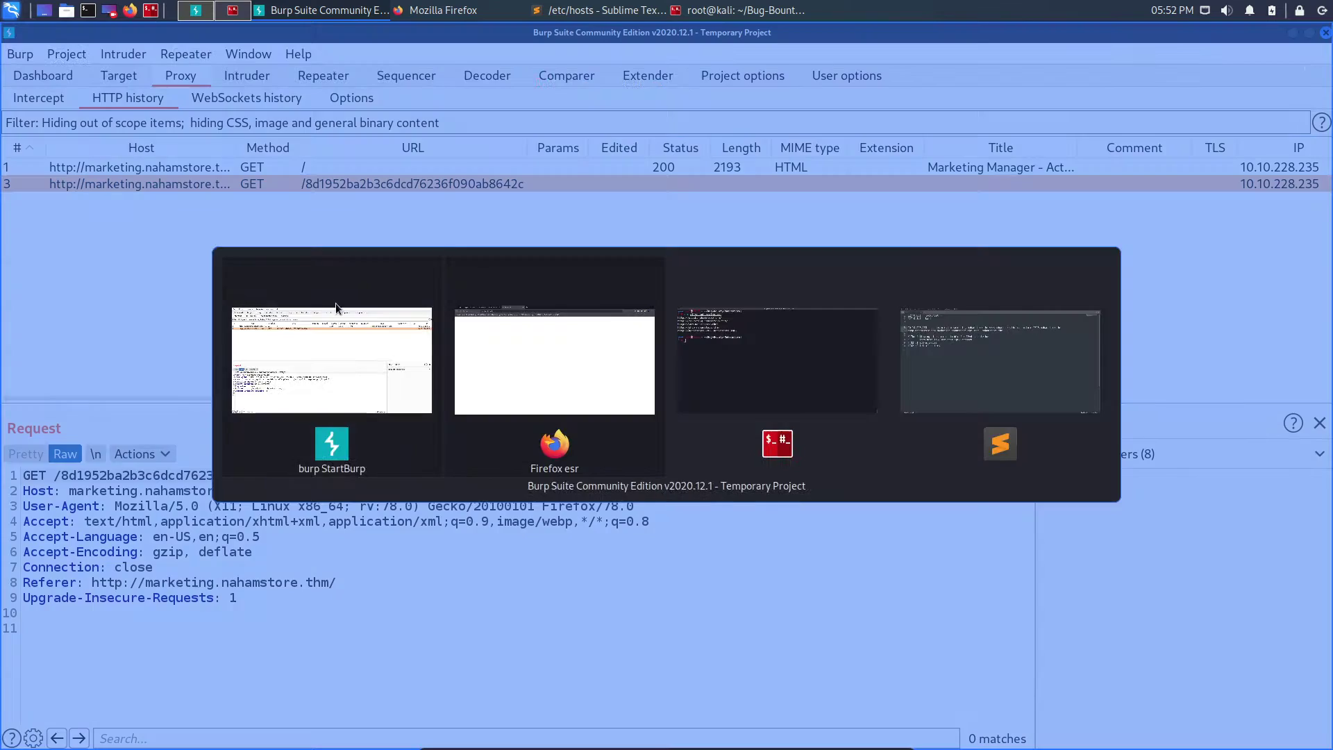
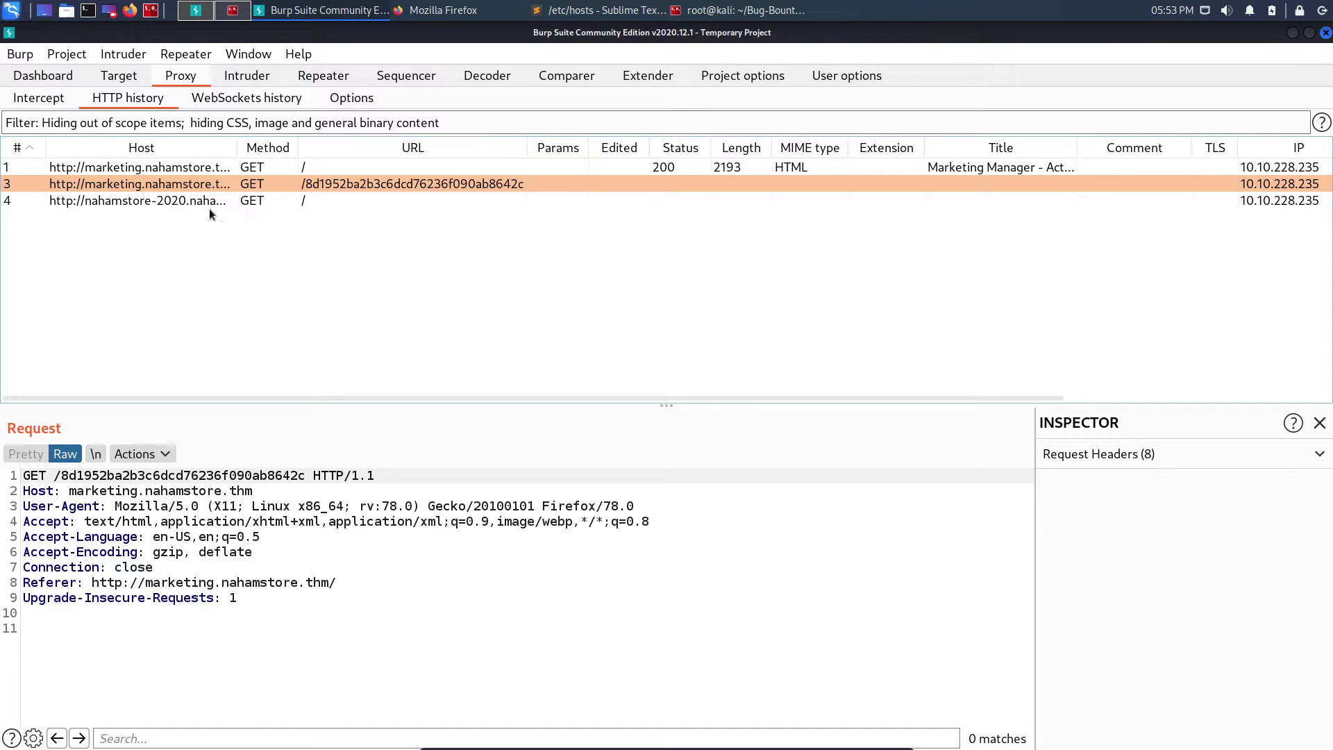
- Pass the captured nahamstore-2020.nahamstore.thm root request to Repeater and issue it from there
left_click(162, 203)
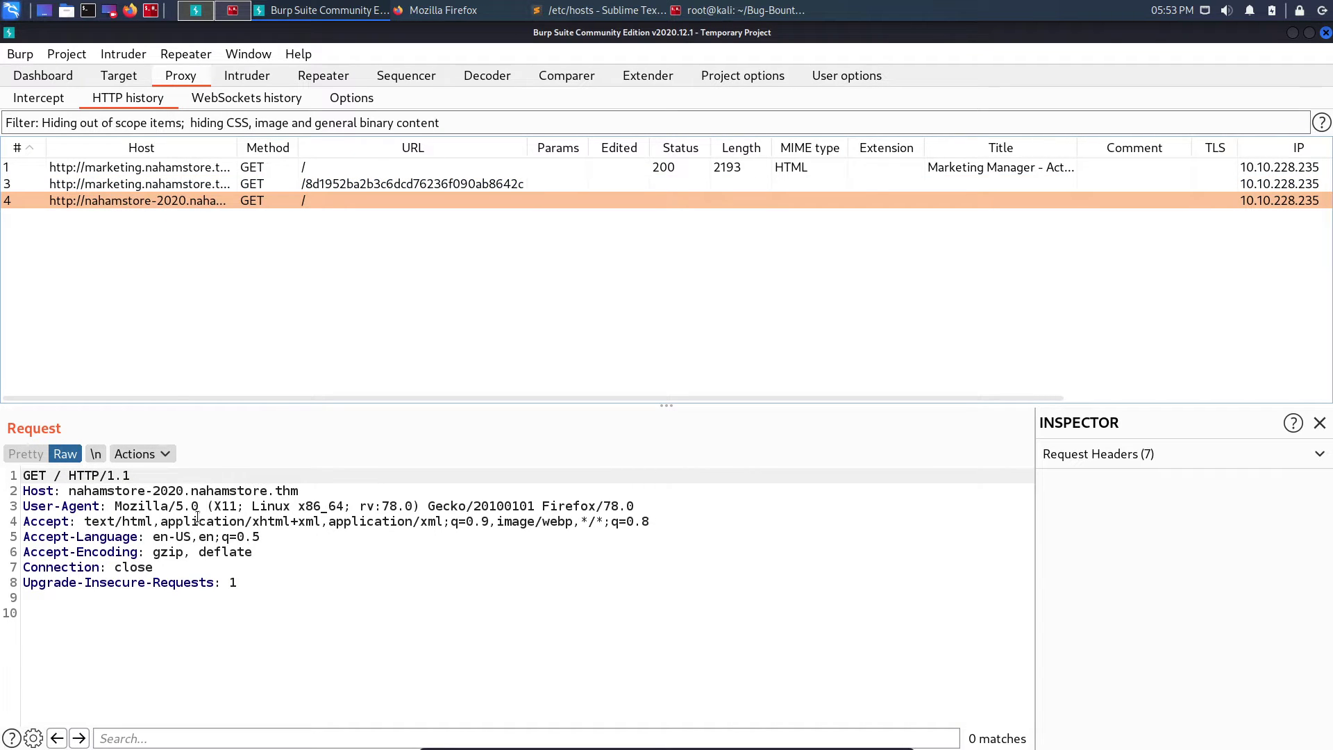
right_click(264, 566)
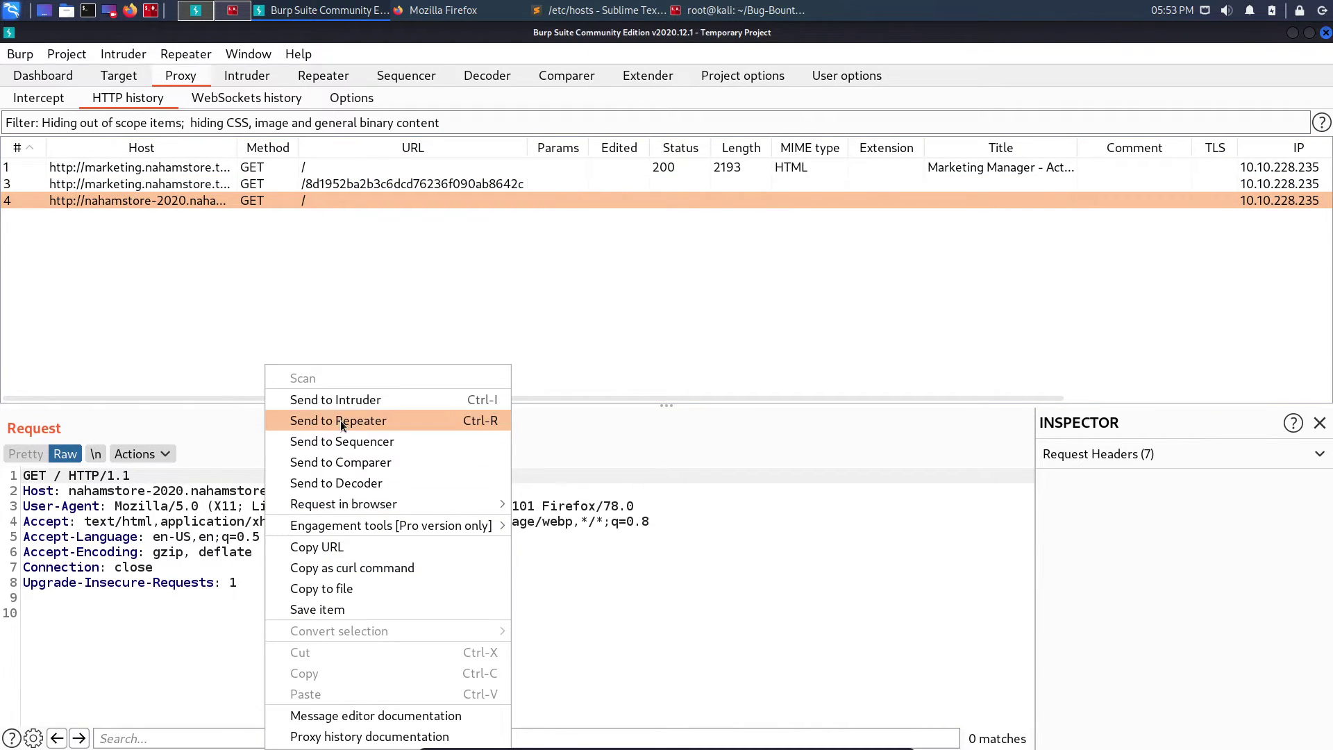
left_click(340, 420)
left_click(323, 76)
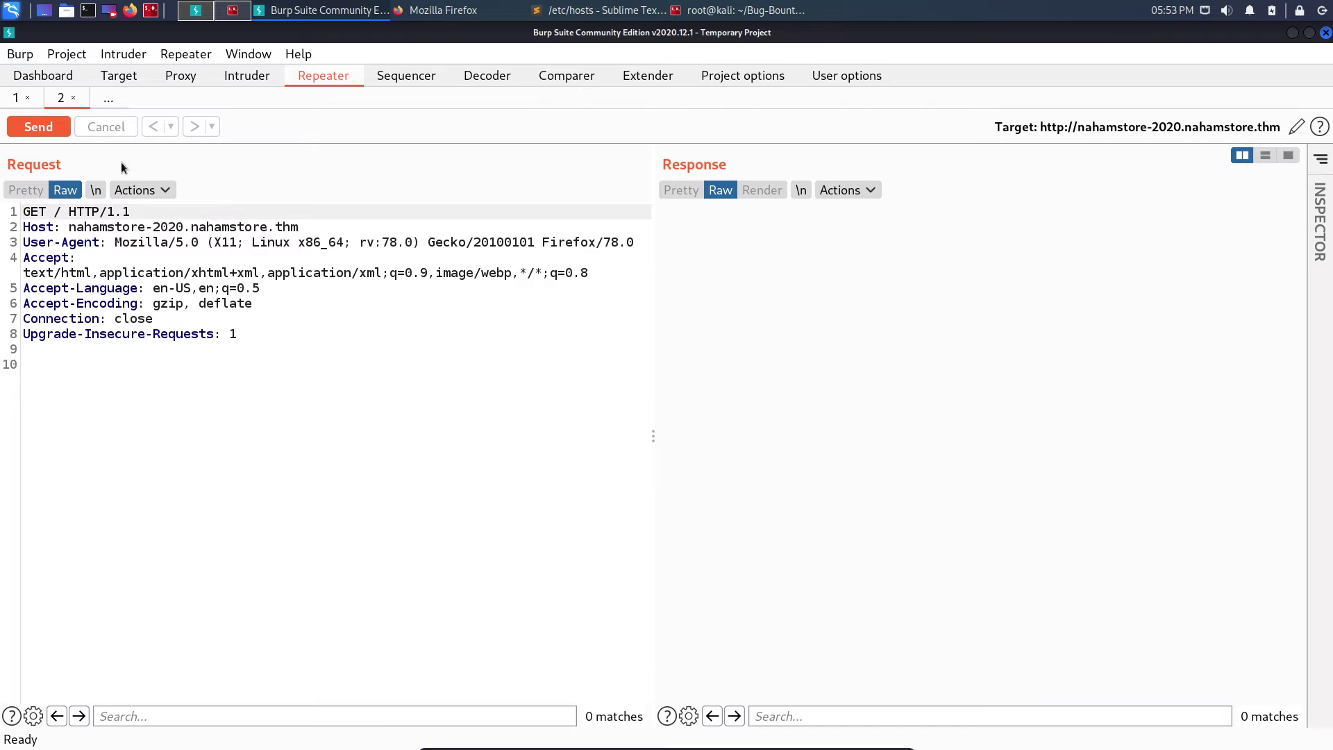
left_click(50, 127)
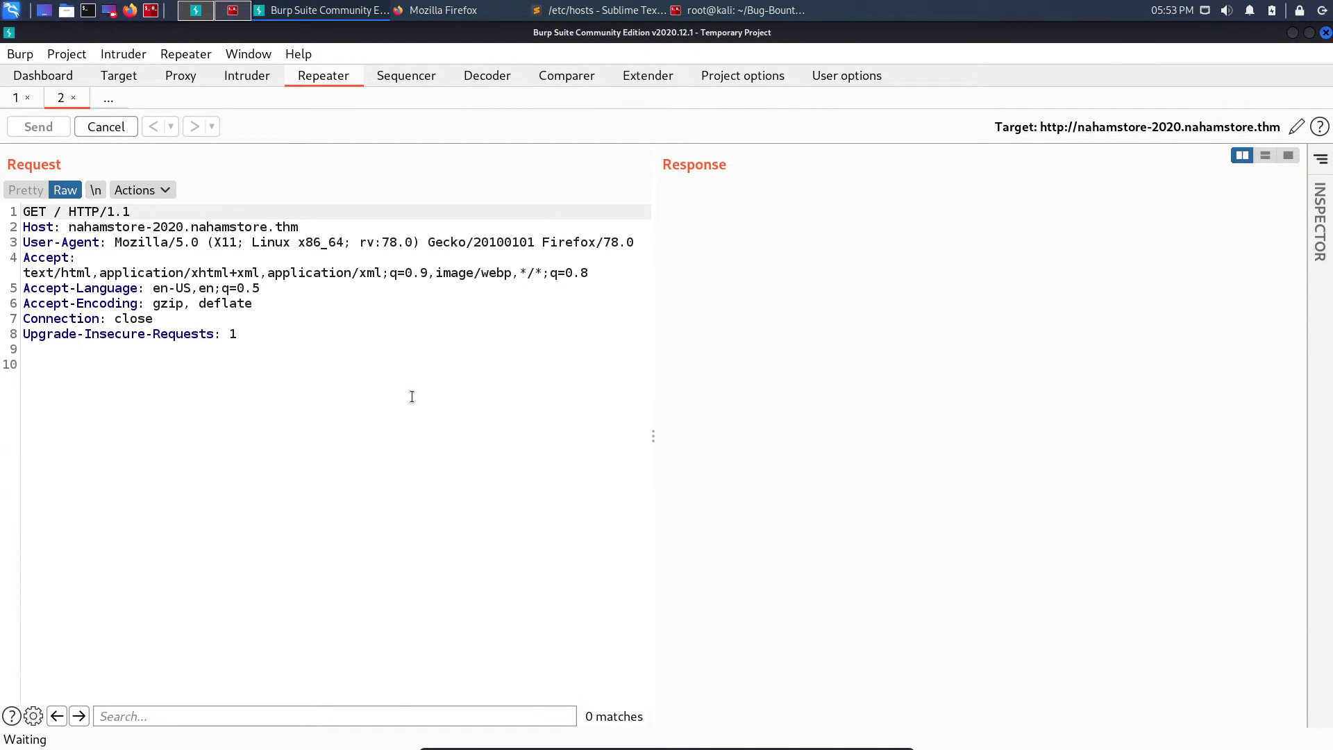
- Check the nahamstore-2020.nahamstore.thm page in Firefox, and compare it with the rendered and formatted response in Burp Suite's Repeater
key("alt+Tab")
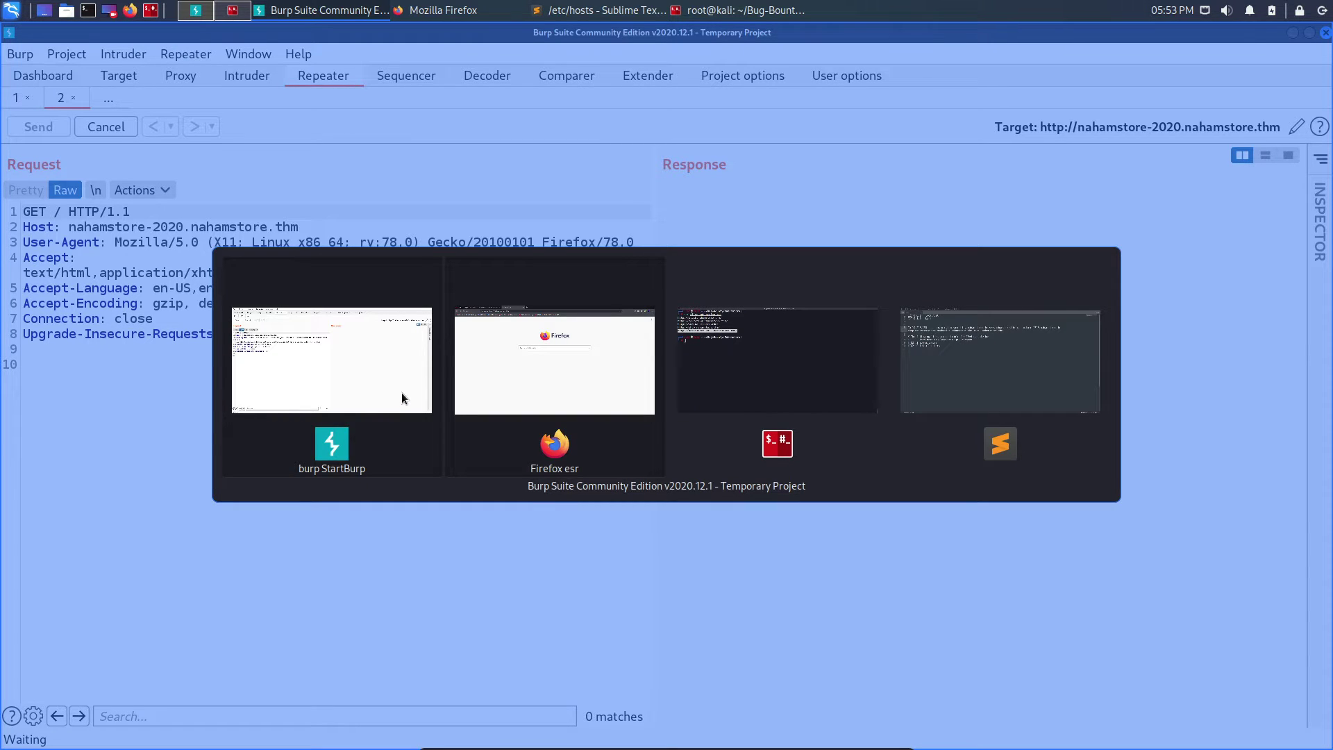
key("alt+Tab")
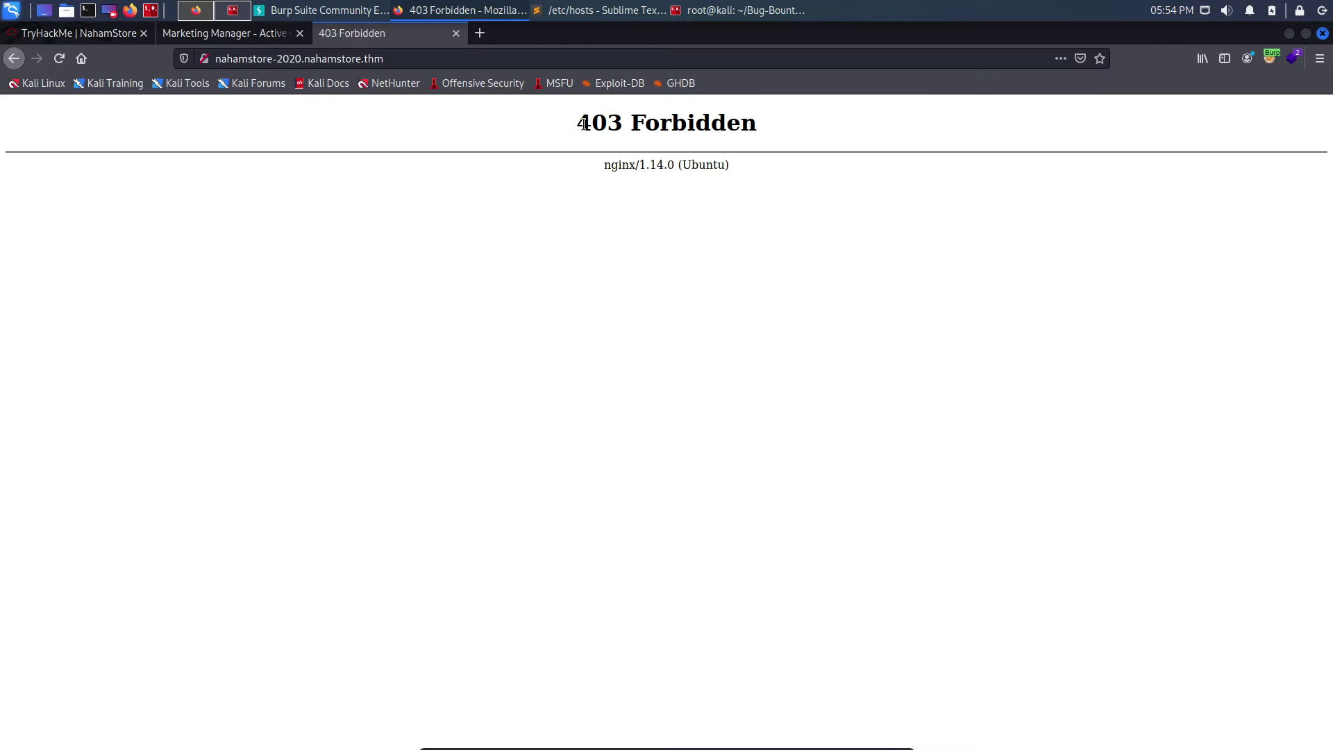
key("alt+Tab")
key("alt+Tab")
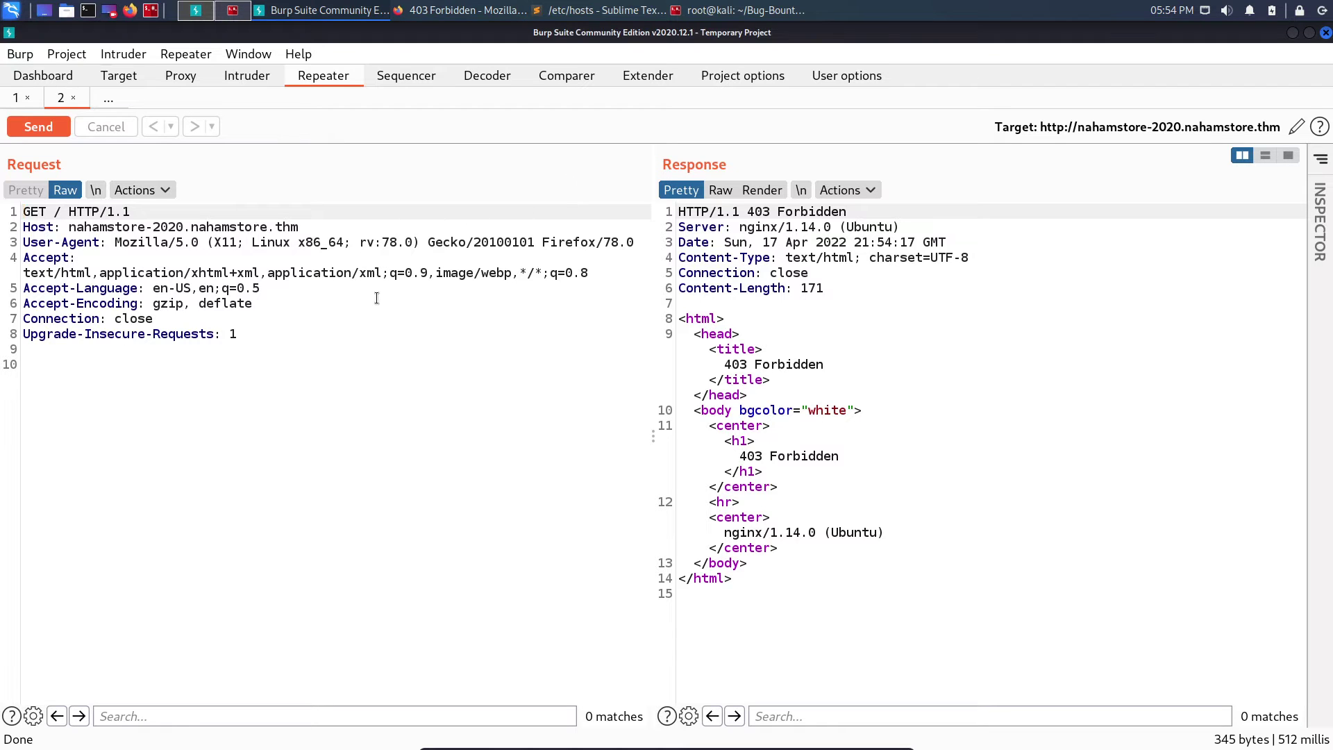
left_click(760, 191)
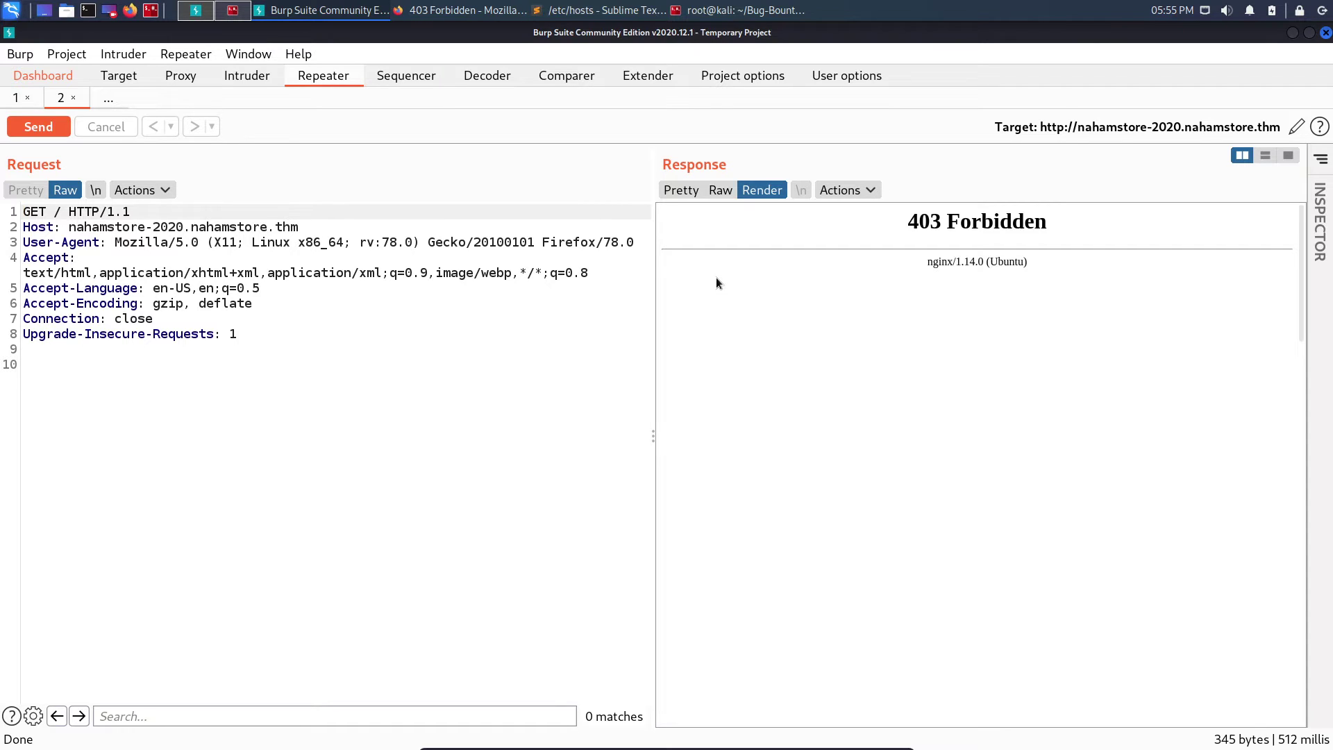
left_click(682, 191)
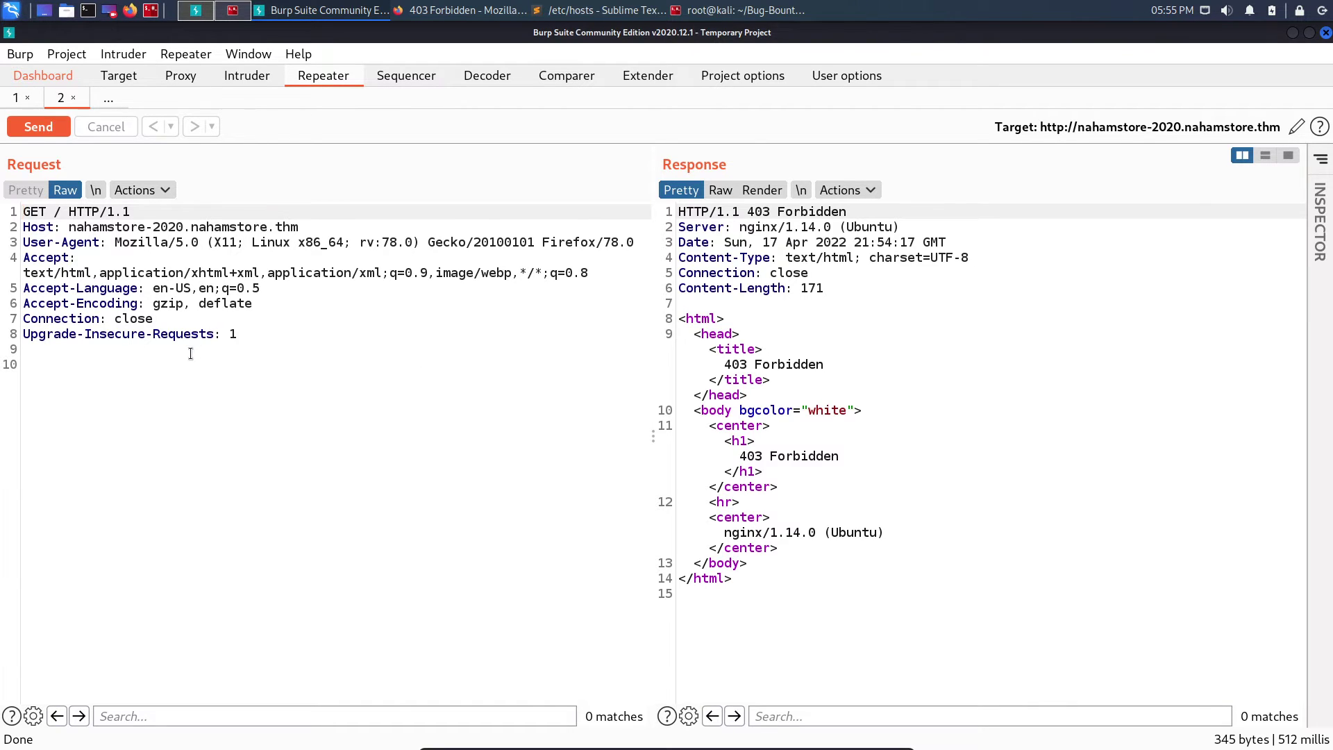
key("alt+Tab")
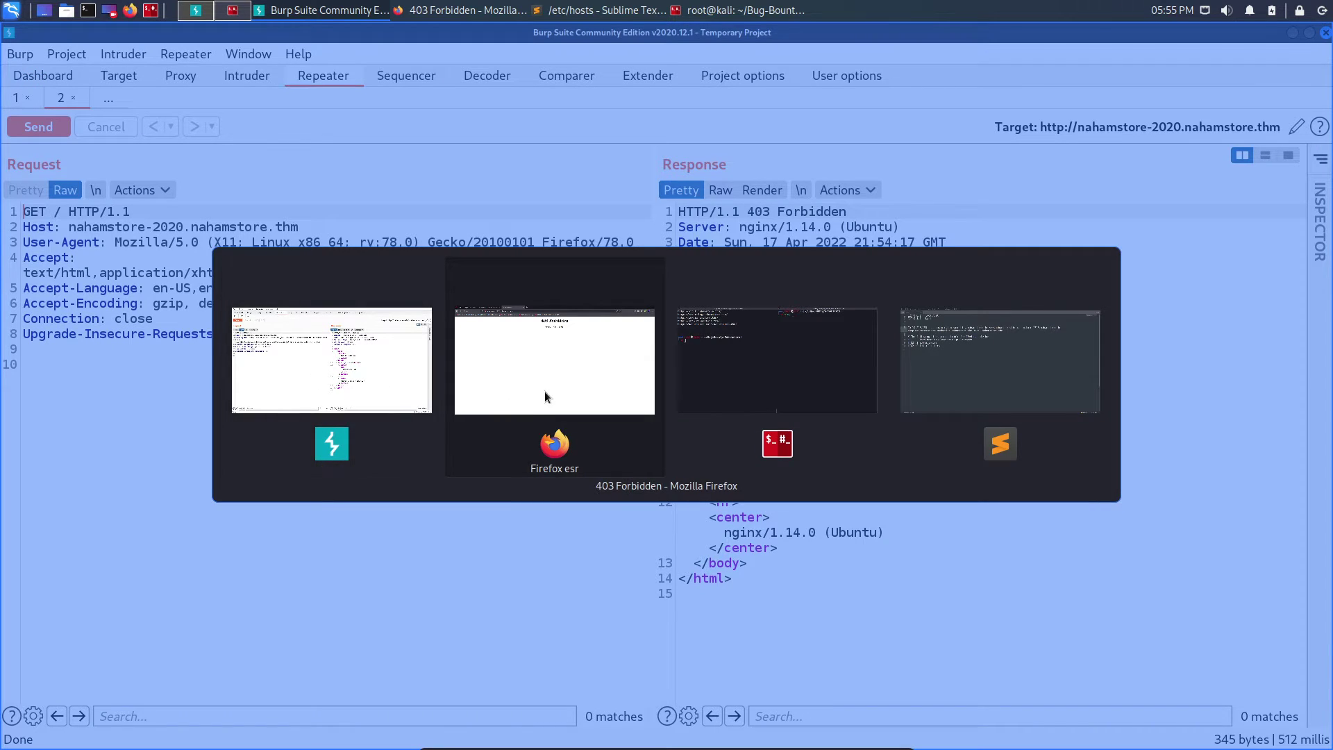
key("alt+Tab")
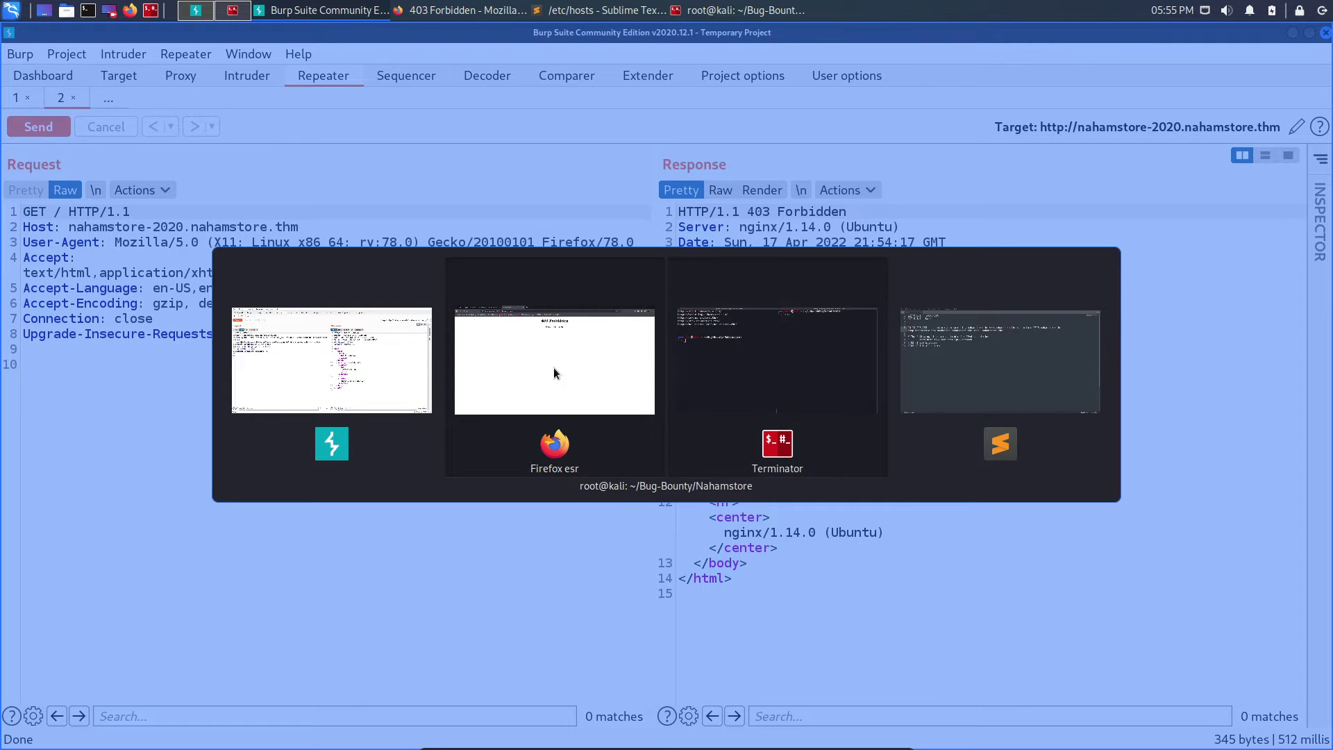
key("alt+Tab")
key("alt+Tab")
key("alt+Tab")
key("alt+Tab")
key("alt+Tab")
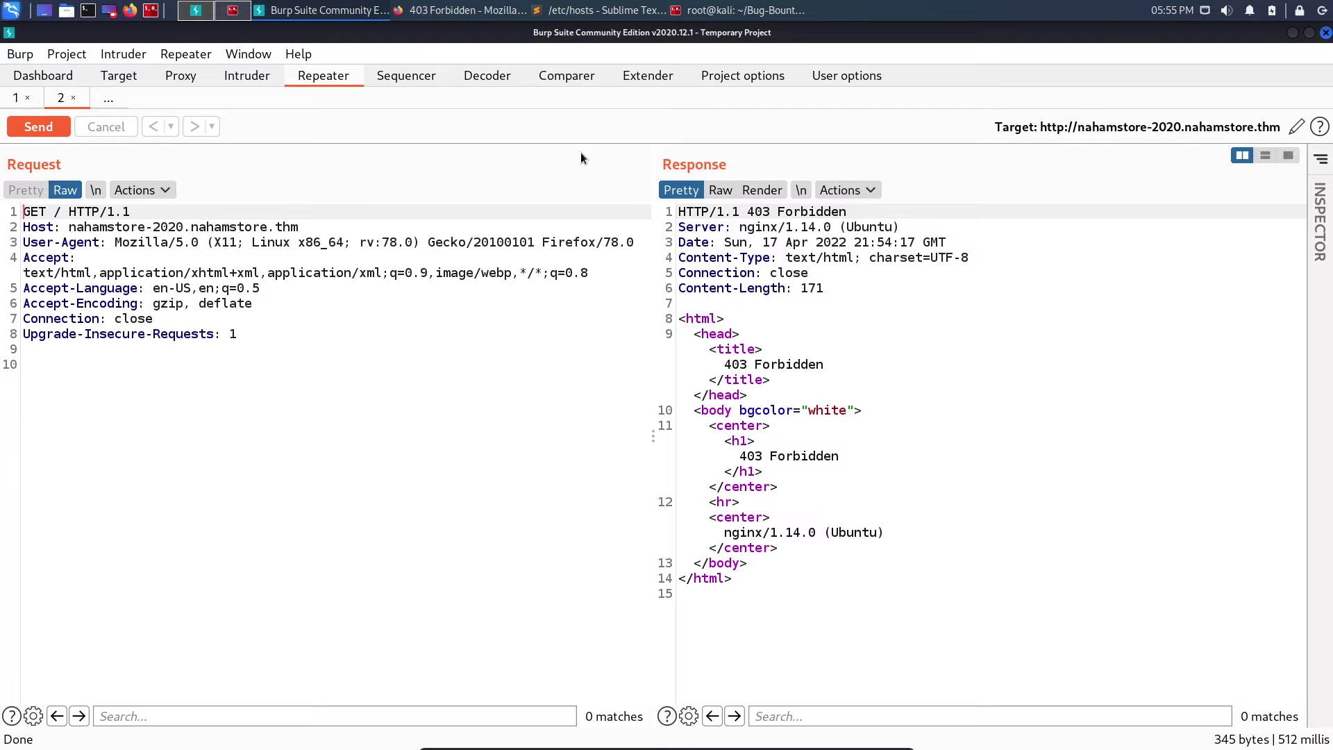
- Browse the extensions offered in the BApp Store, and look at Intruder's attack target settings
left_click(652, 78)
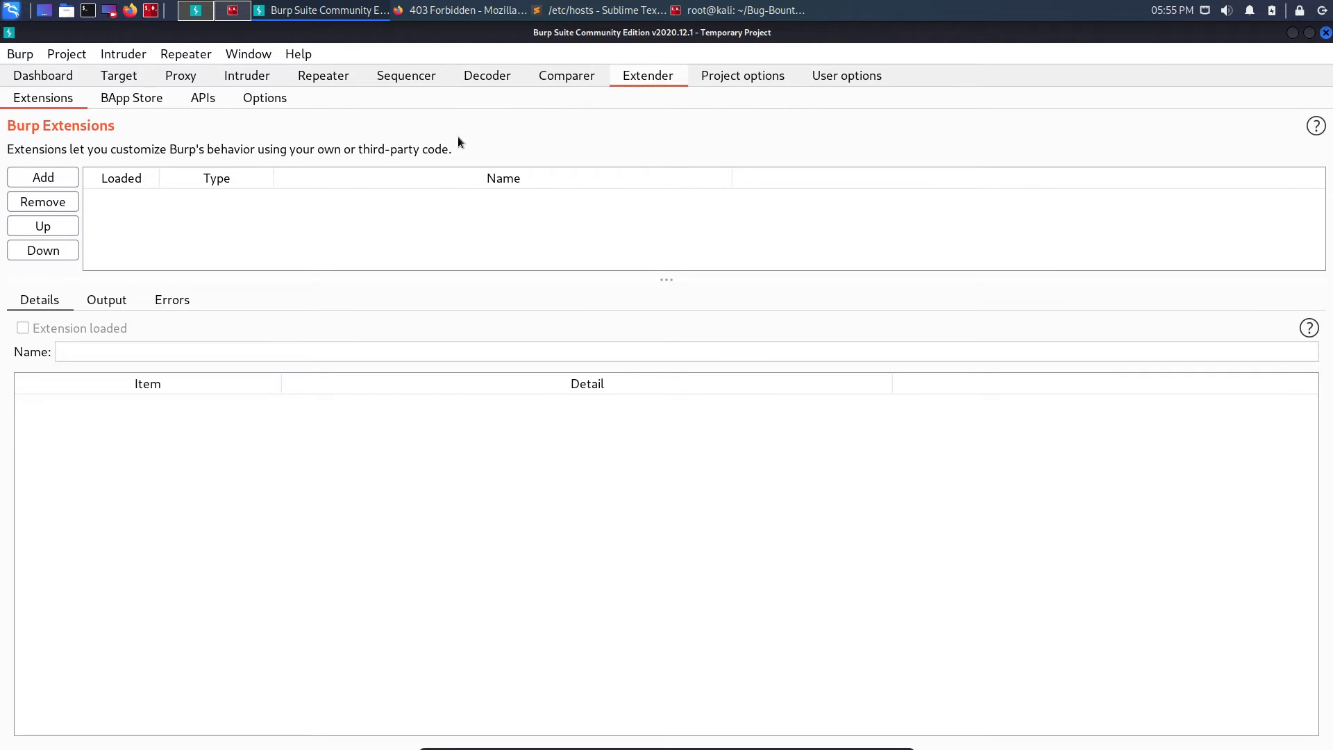
left_click(136, 100)
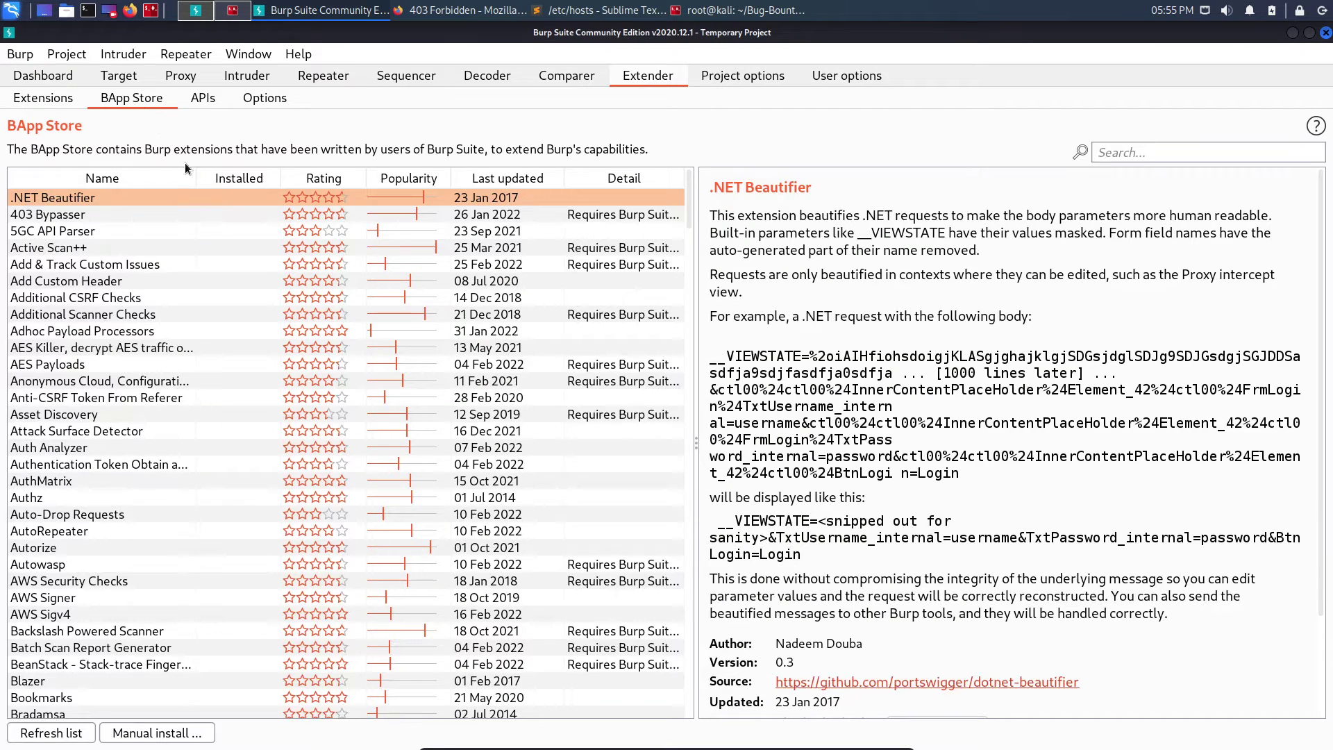
scroll(223, 271, "down", 7)
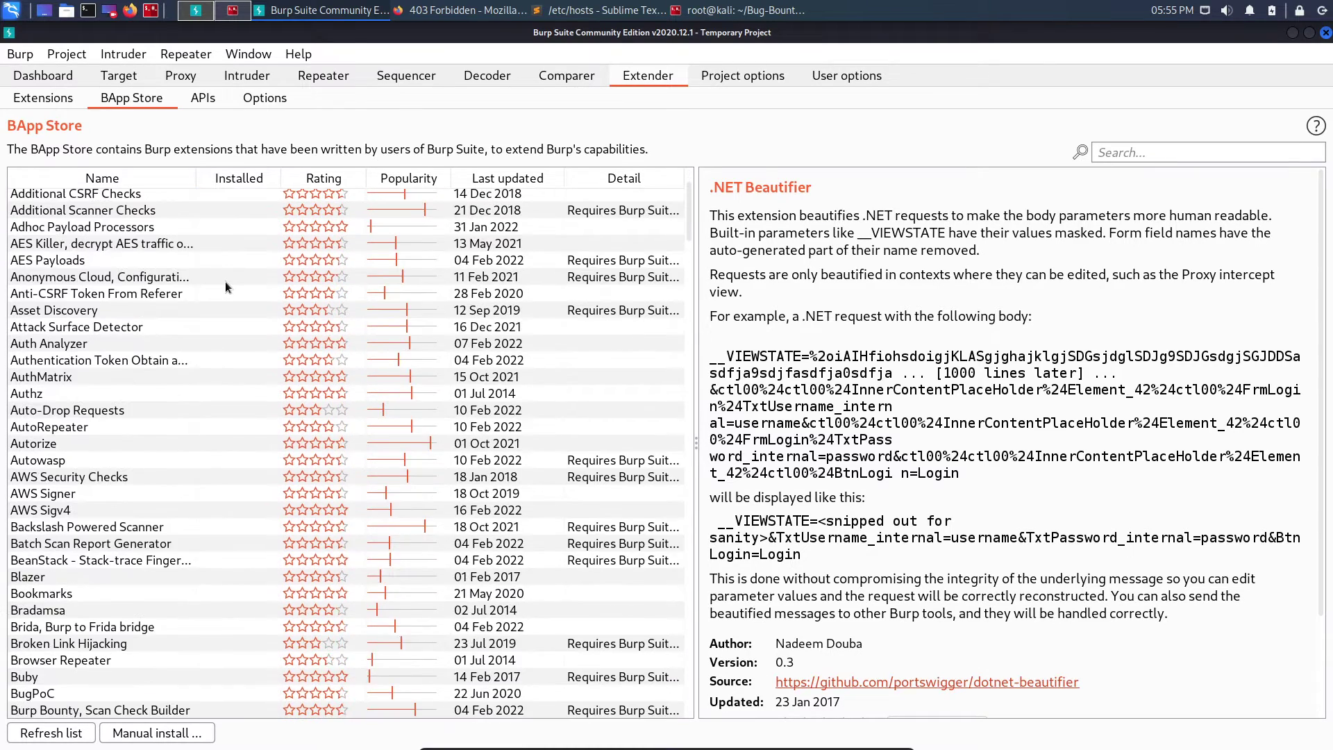
scroll(255, 345, "down", 6)
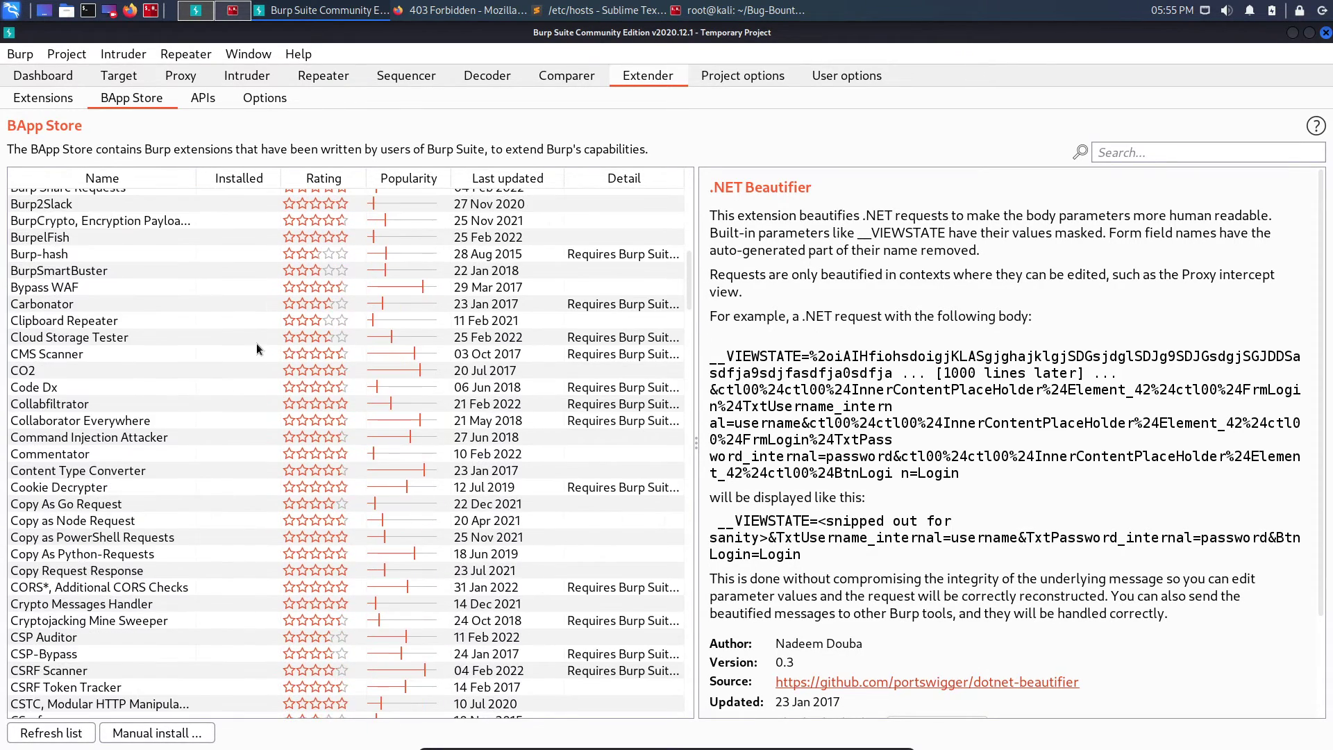
scroll(256, 343, "up", 13)
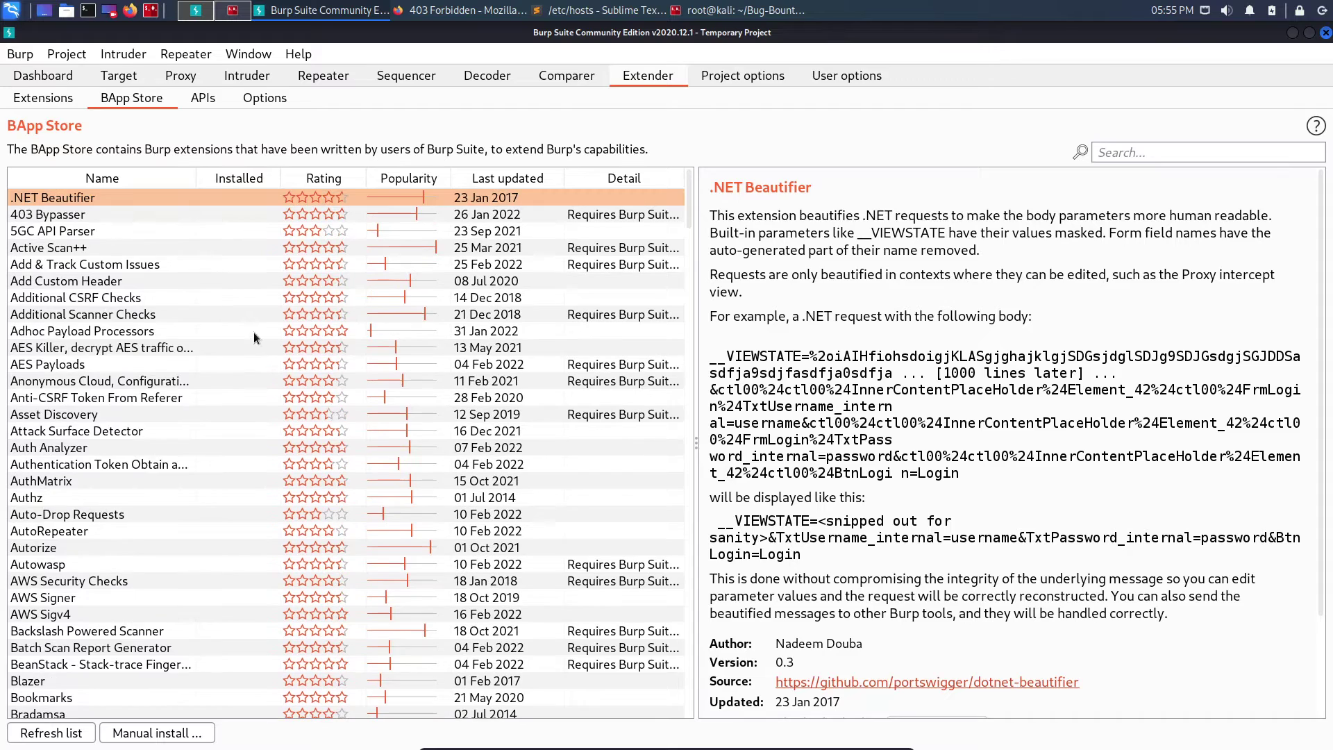
left_click(314, 80)
left_click(256, 82)
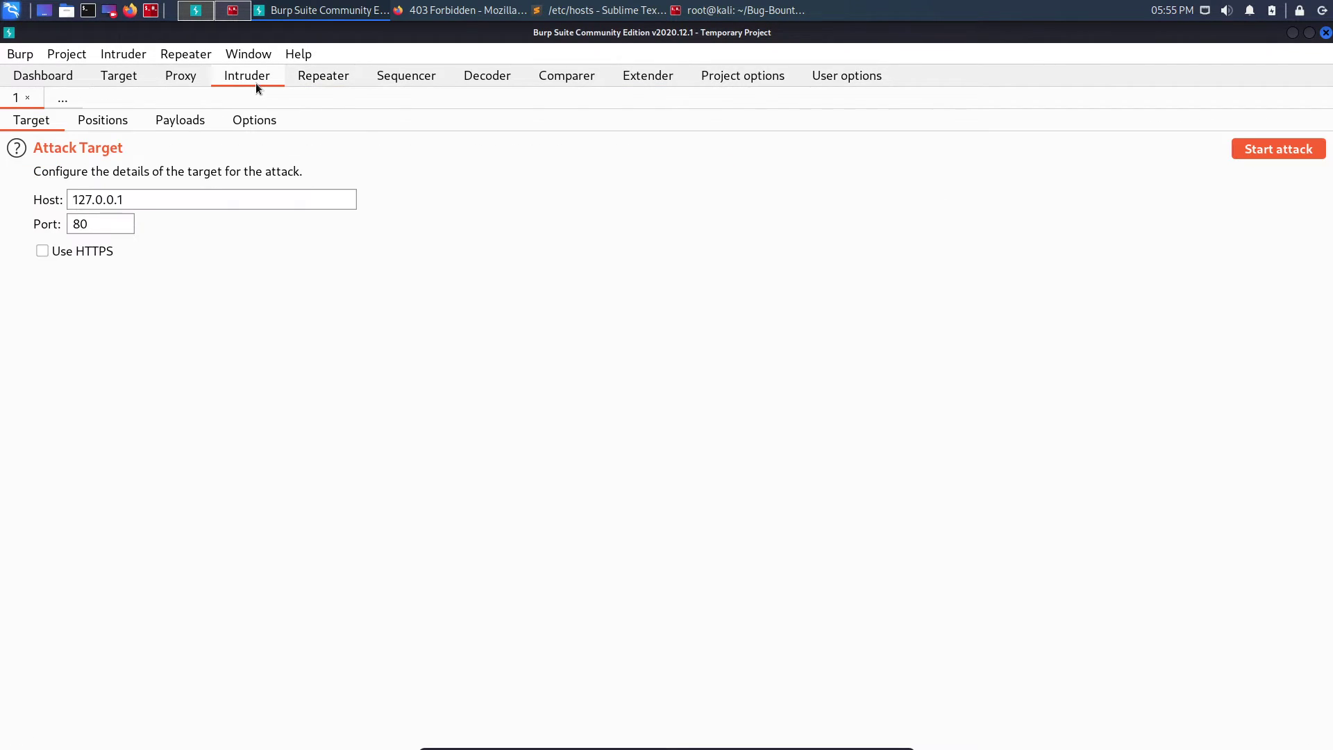
left_click(321, 81)
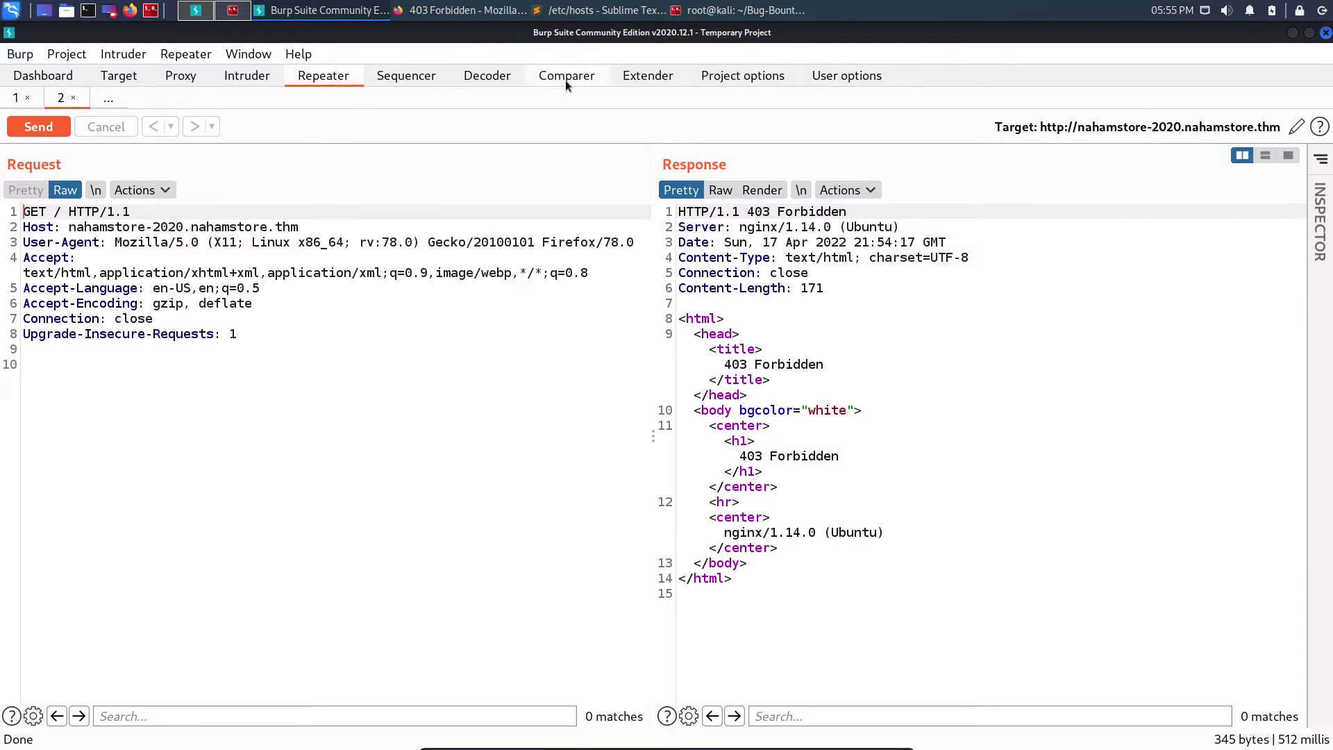
- Find Turbo Intruder in the BApp Store's extension list and read its description
left_click(642, 75)
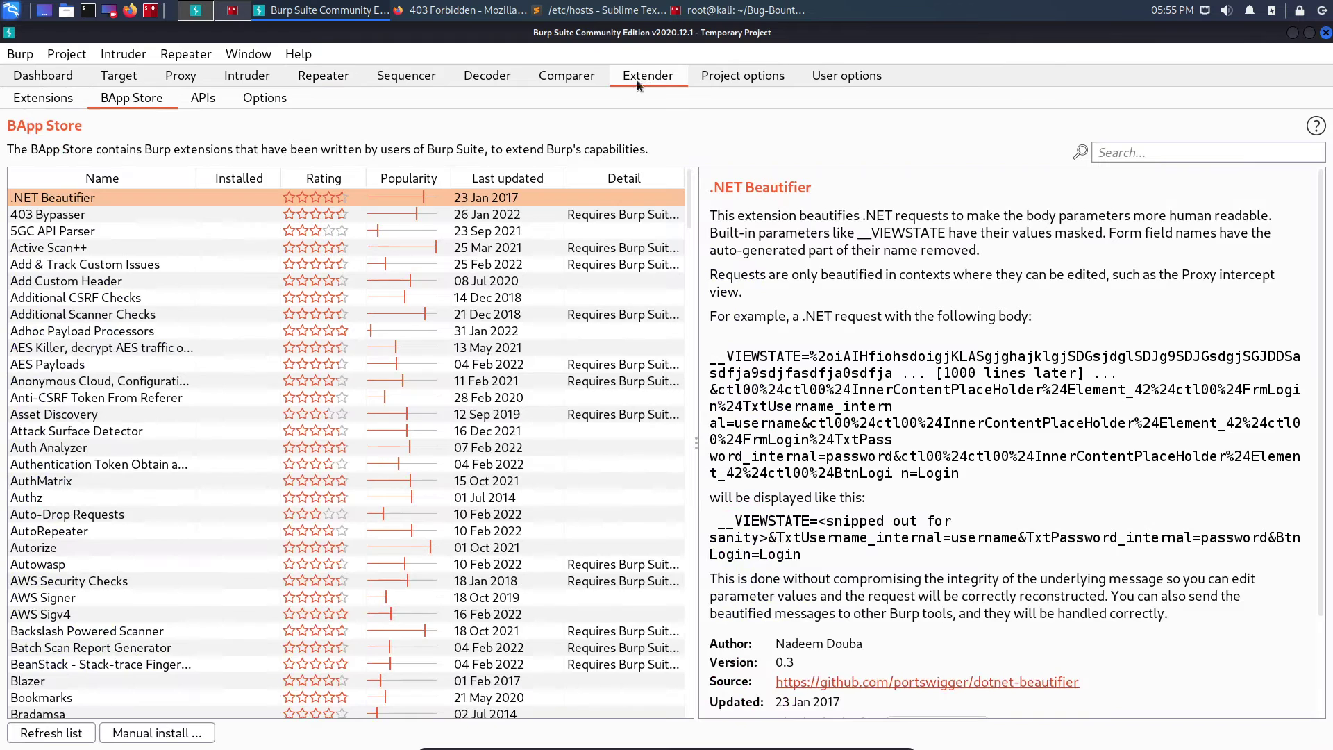
scroll(152, 482, "down", 20)
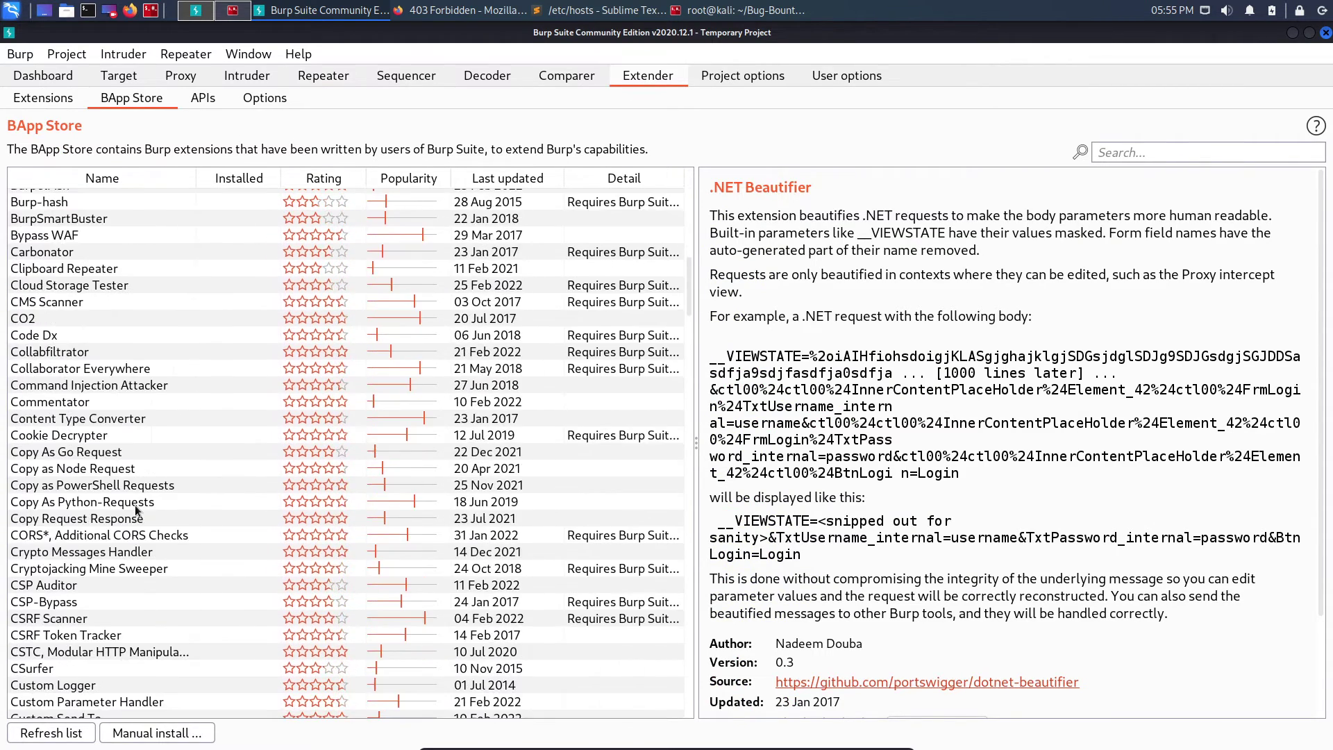
scroll(130, 517, "down", 7)
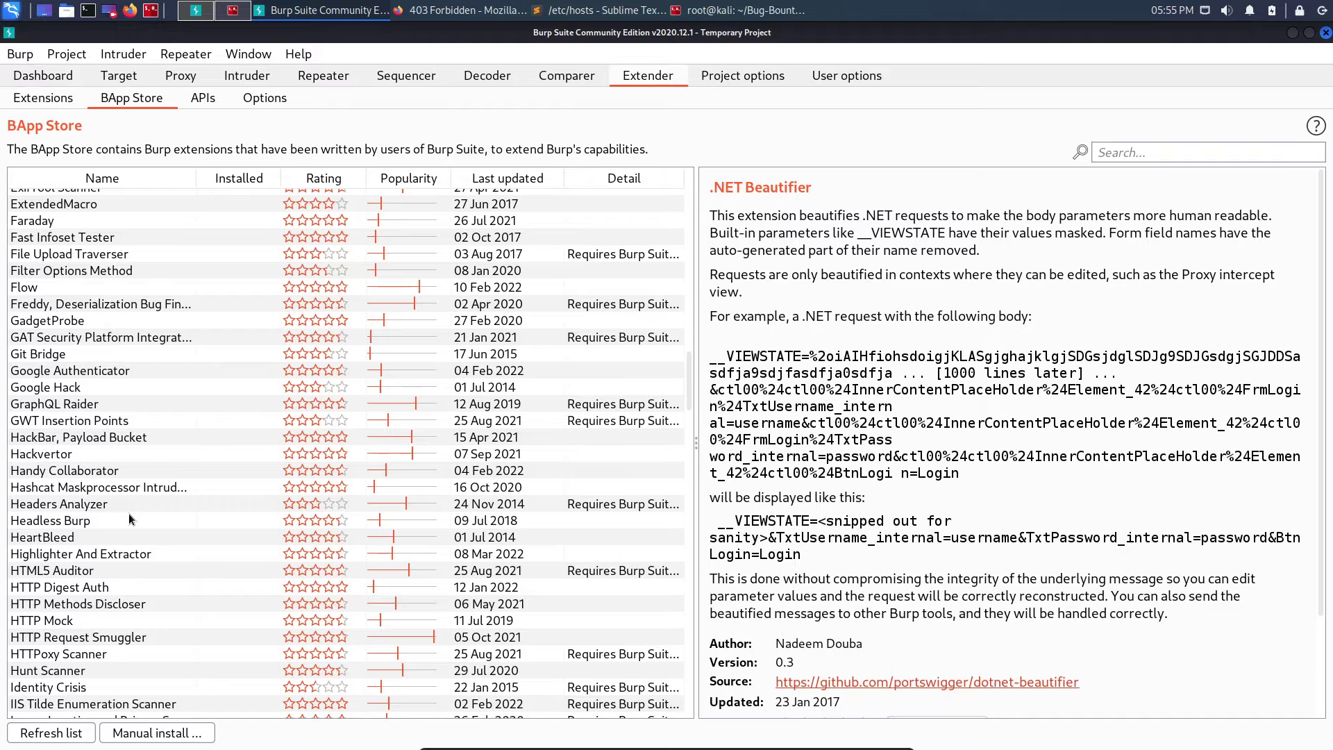
scroll(127, 514, "down", 6)
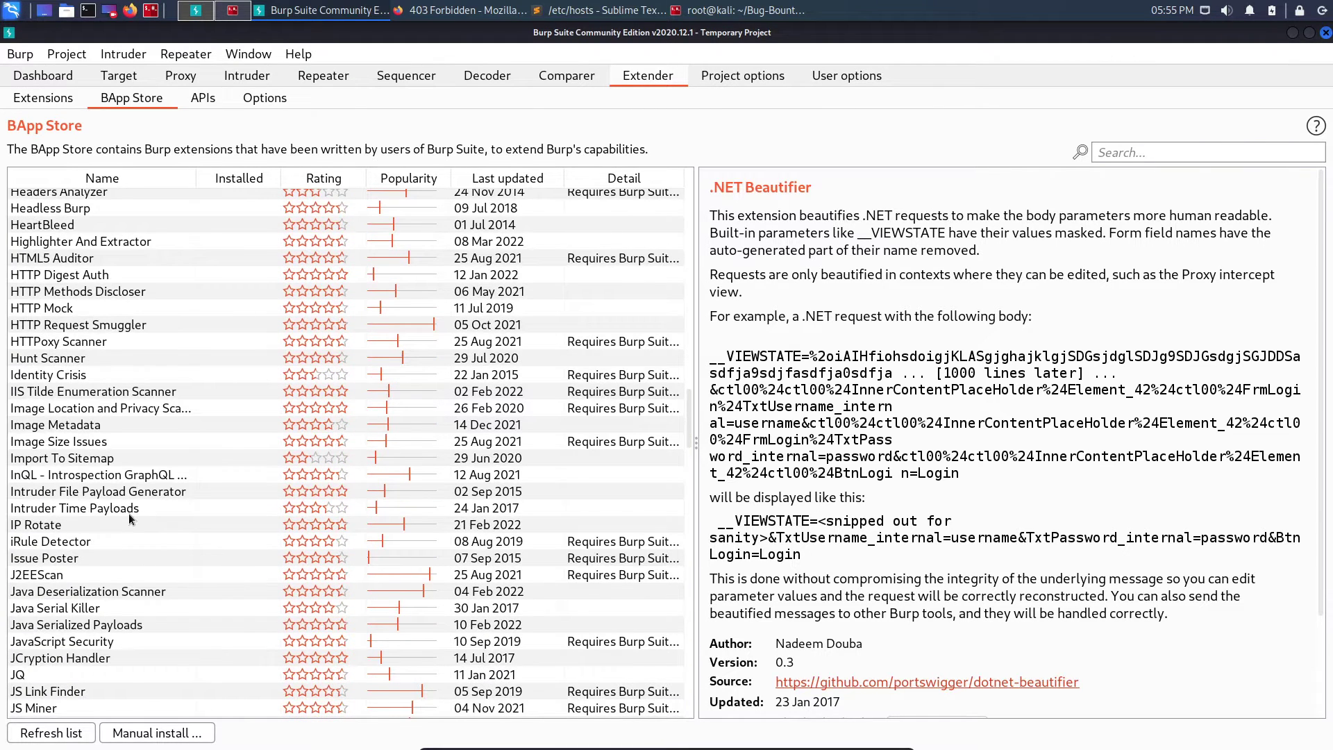
scroll(128, 513, "down", 4)
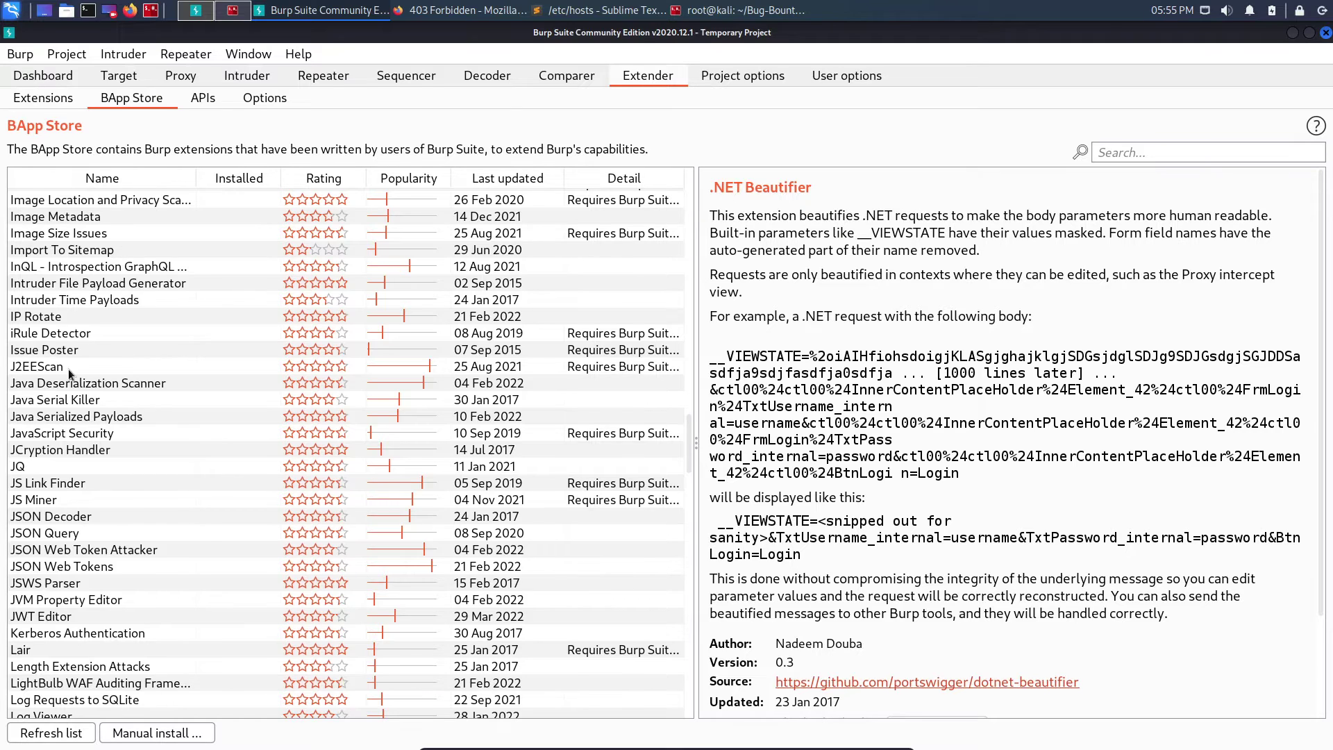
scroll(68, 369, "down", 20)
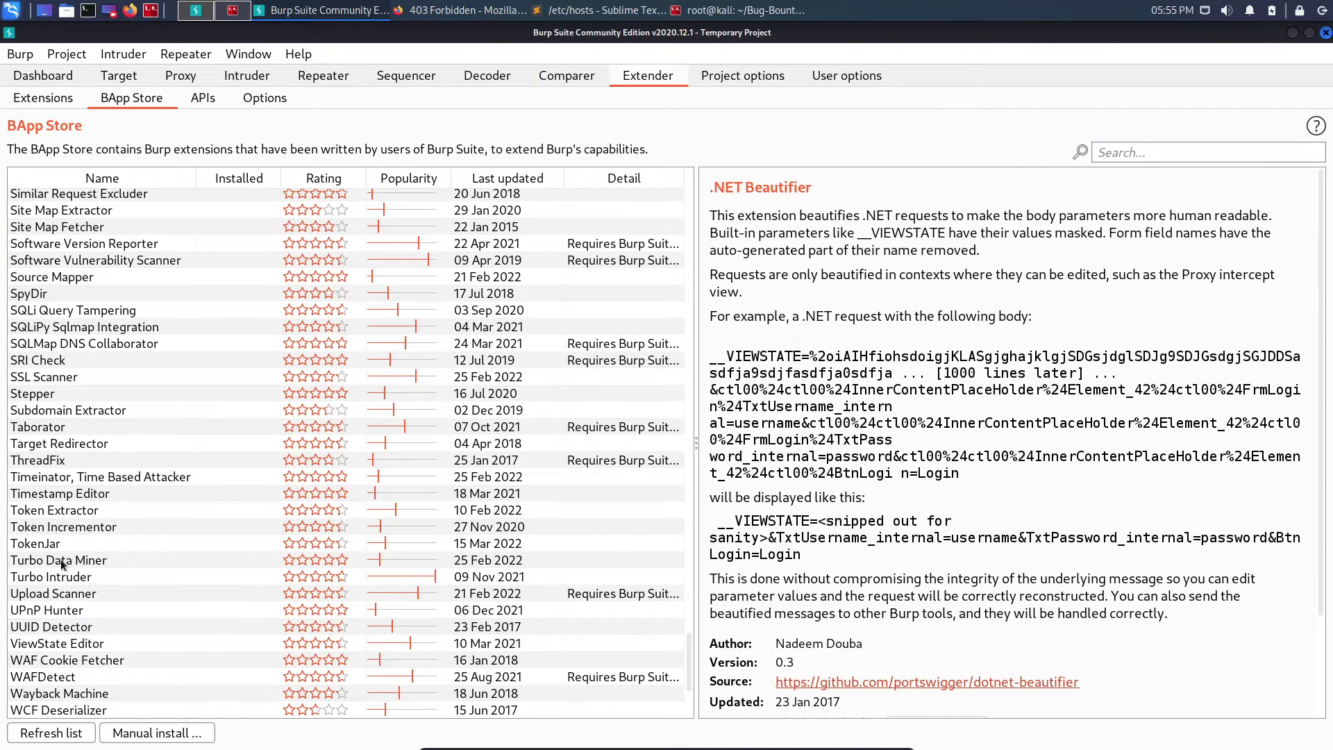
left_click(50, 578)
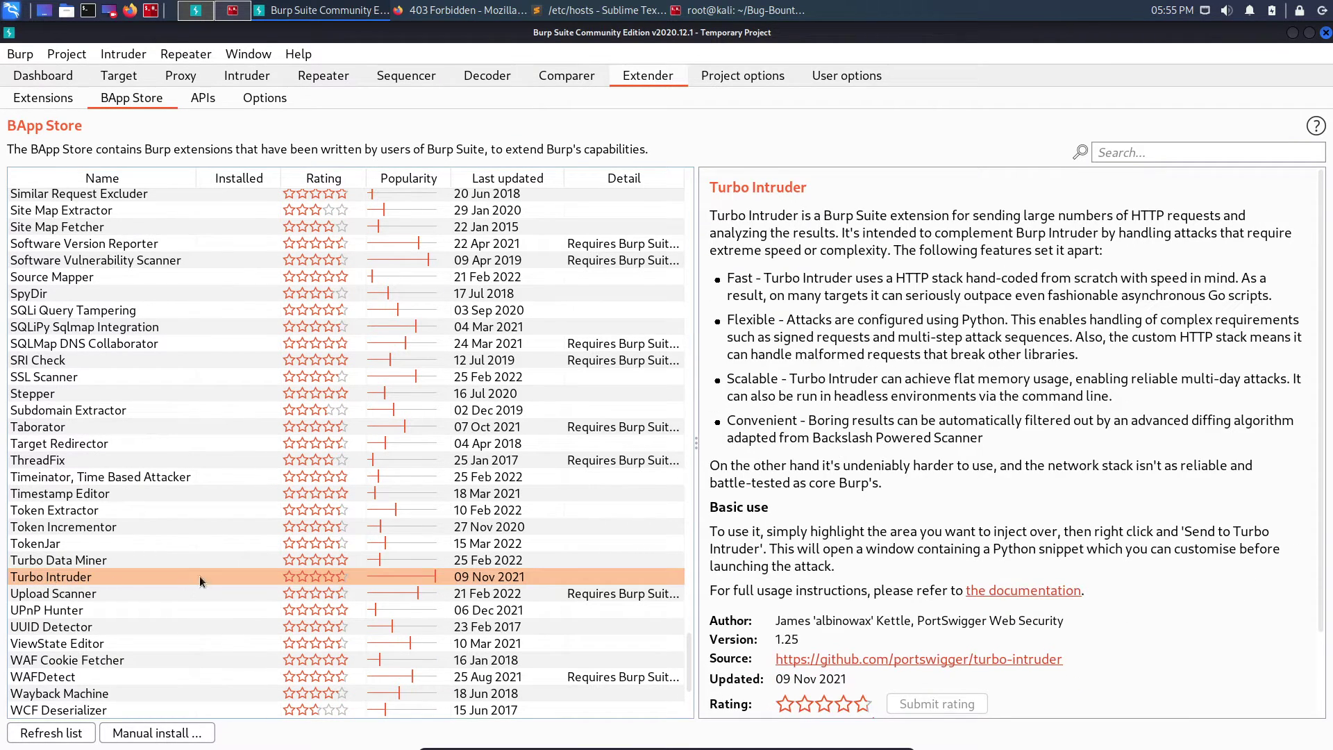
scroll(261, 576, "down", 1)
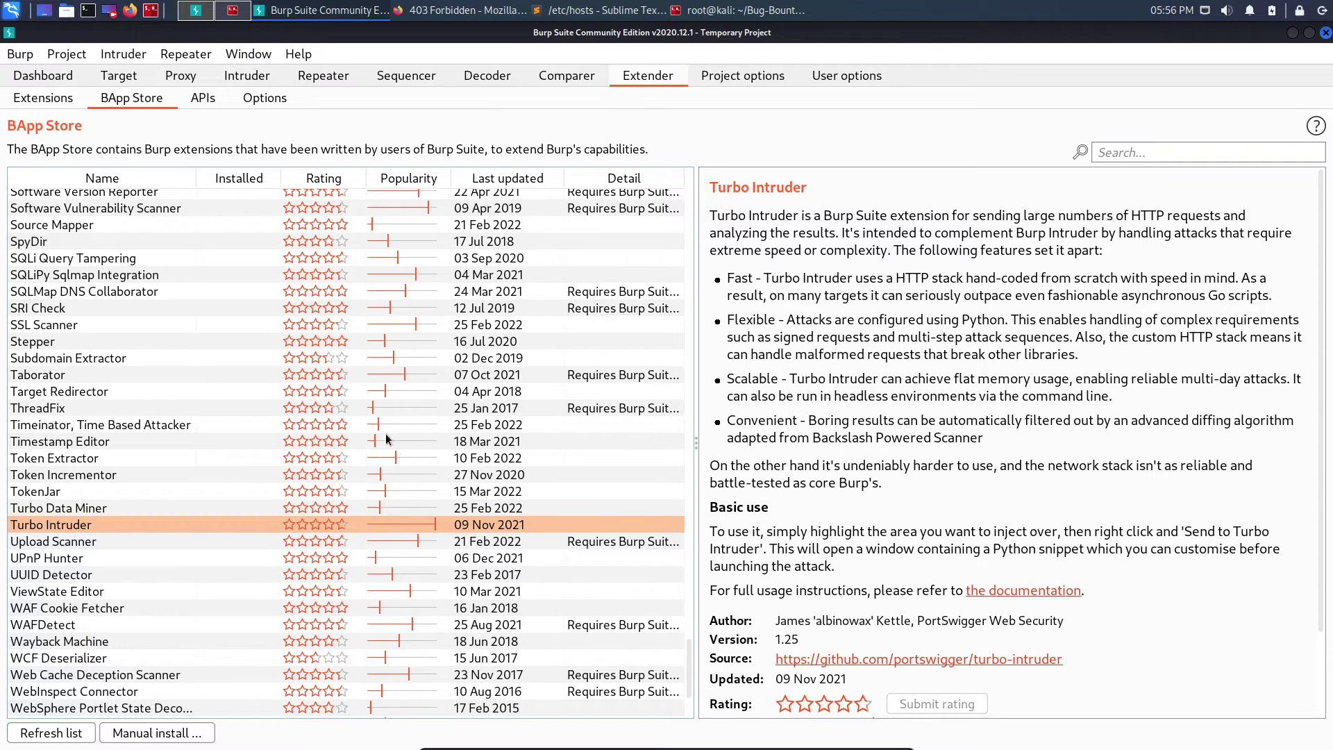
key("alt+Tab")
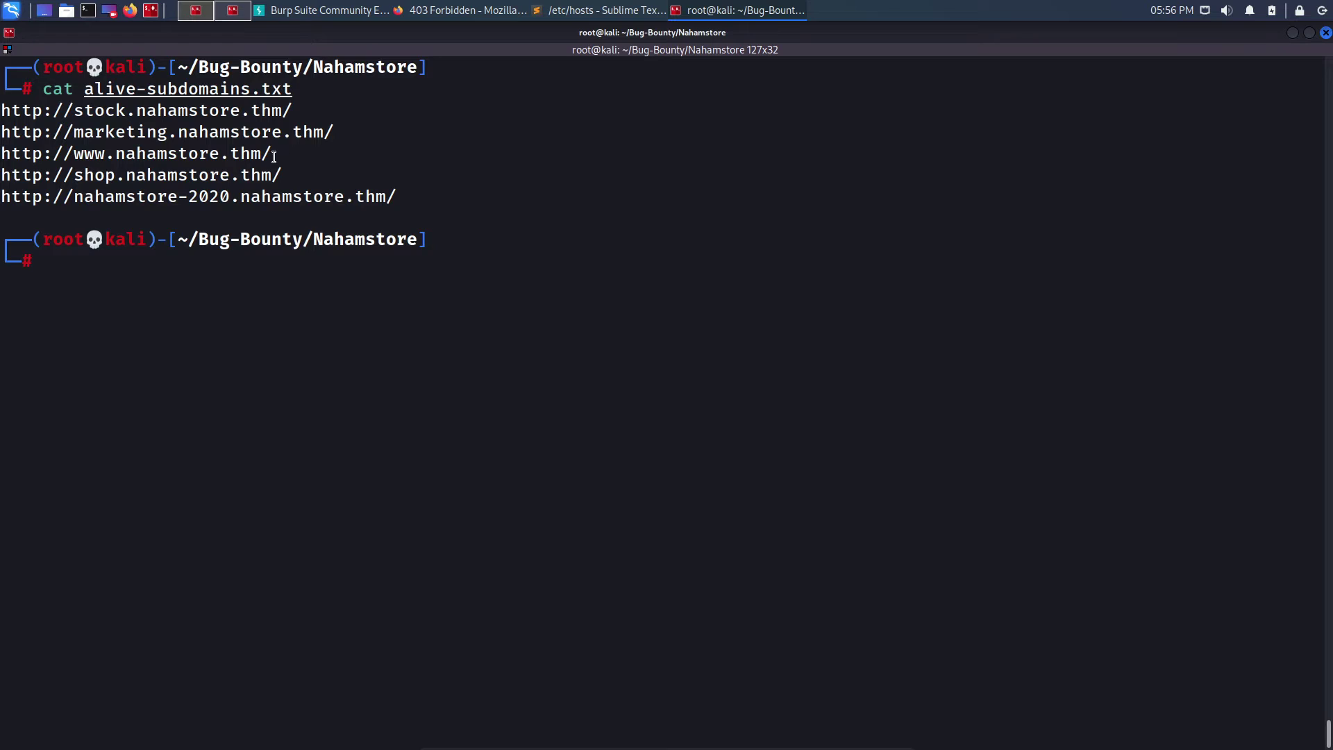
left_click_drag(272, 153, 2, 154)
key("ctrl+c")
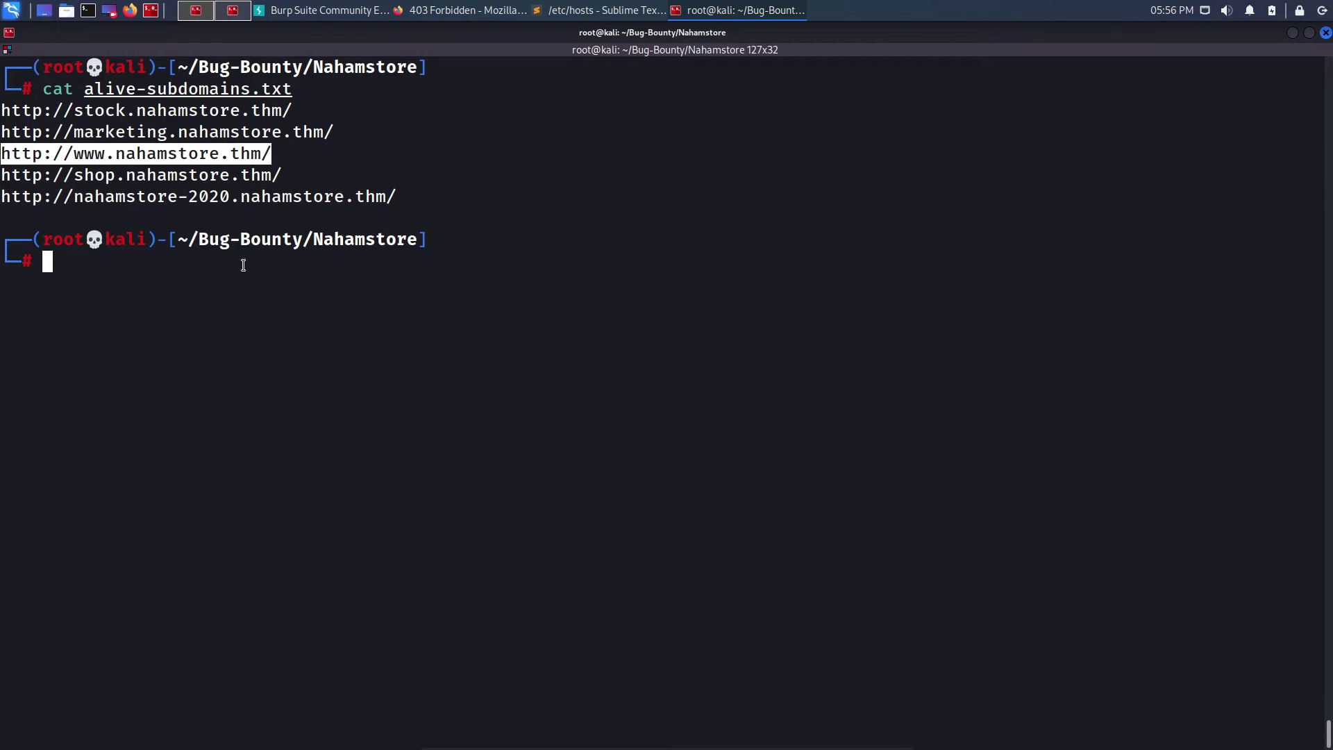
left_click(406, 340)
type("nmap ")
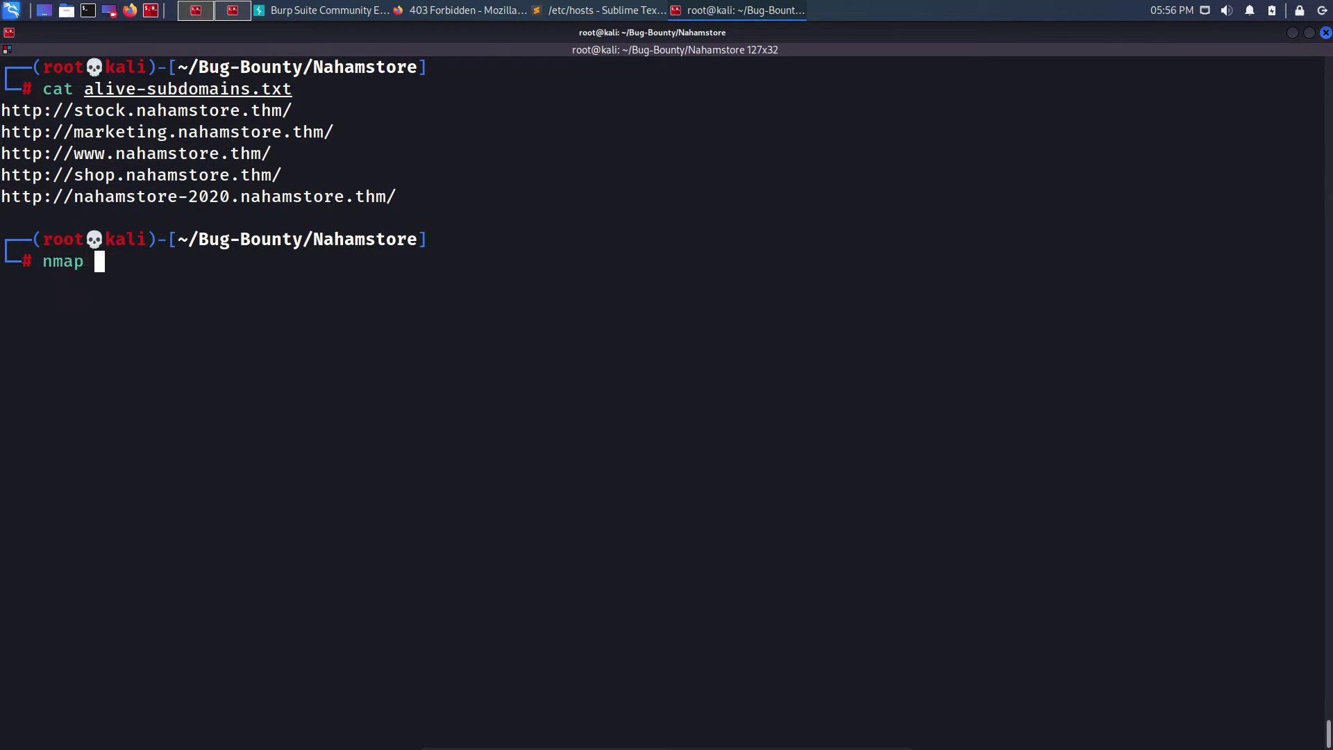
type("-A -v")
key("ctrl+shift+v")
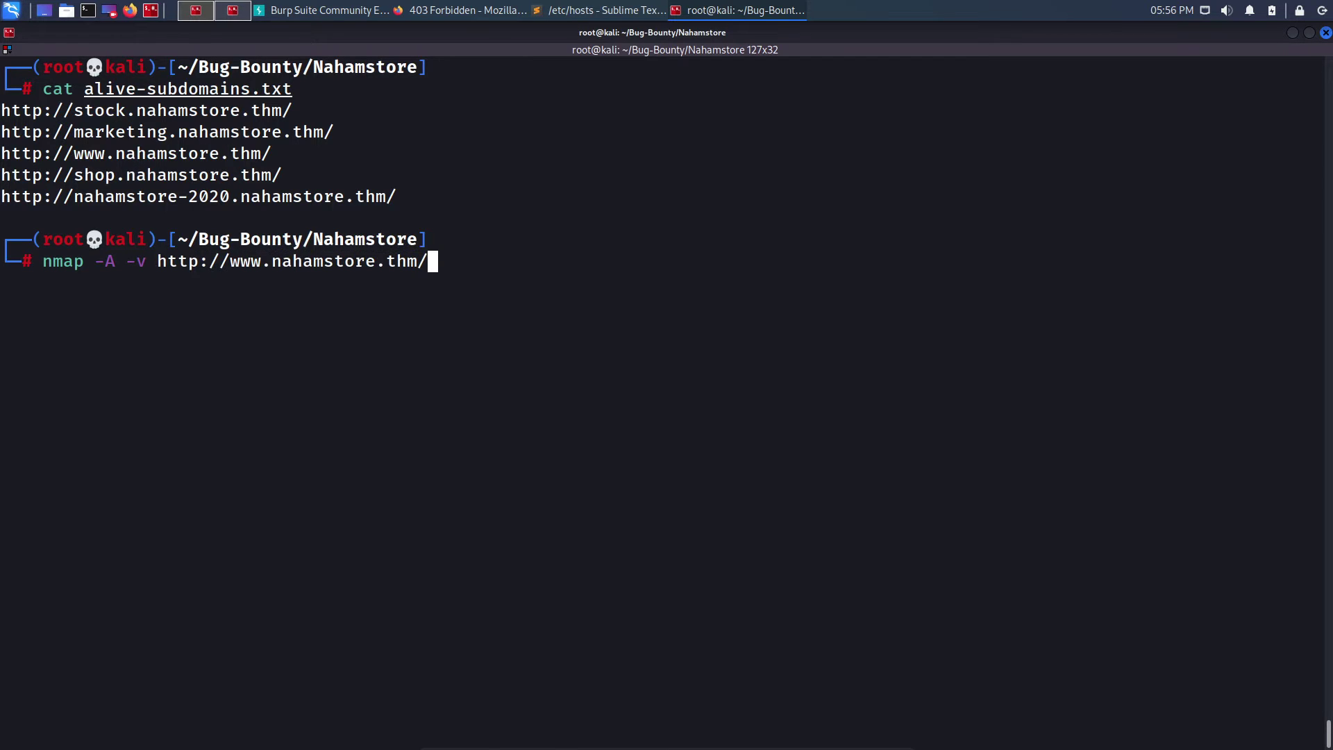
left_click(231, 261)
key("BackSpace")
key("BackSpace")
key("BackSpace")
key("BackSpace")
key("BackSpace")
key("BackSpace")
key("BackSpace")
left_click(360, 261)
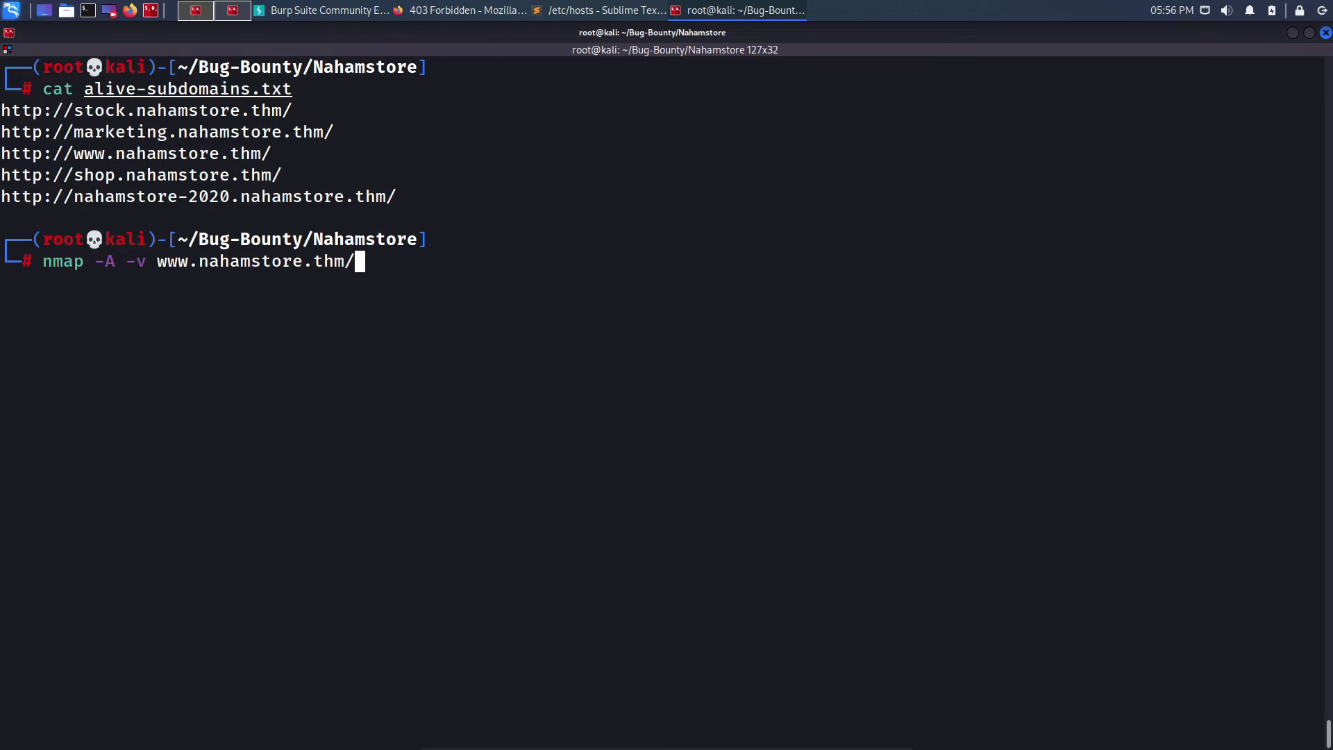
key("BackSpace")
key("Return")
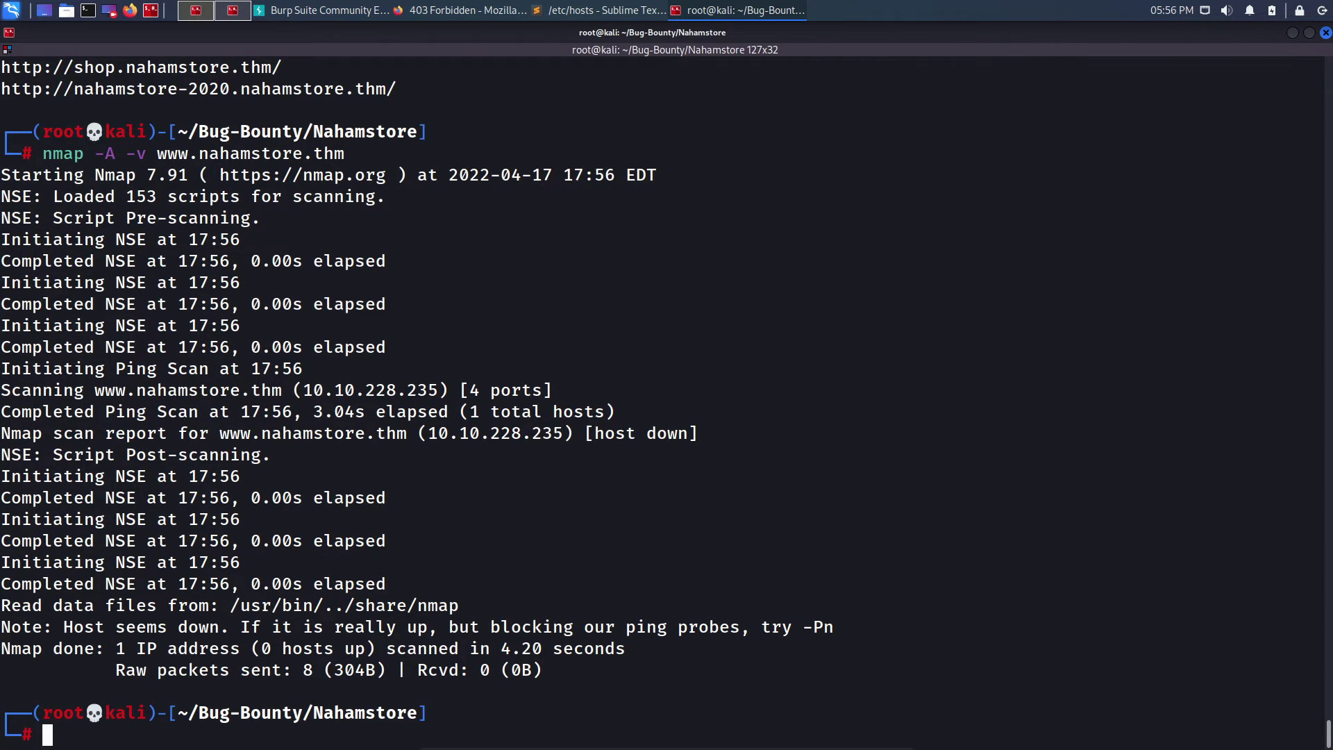
- Change the target of the previous nmap -A -v command to nahamstore.thm and run the scan
key("Up")
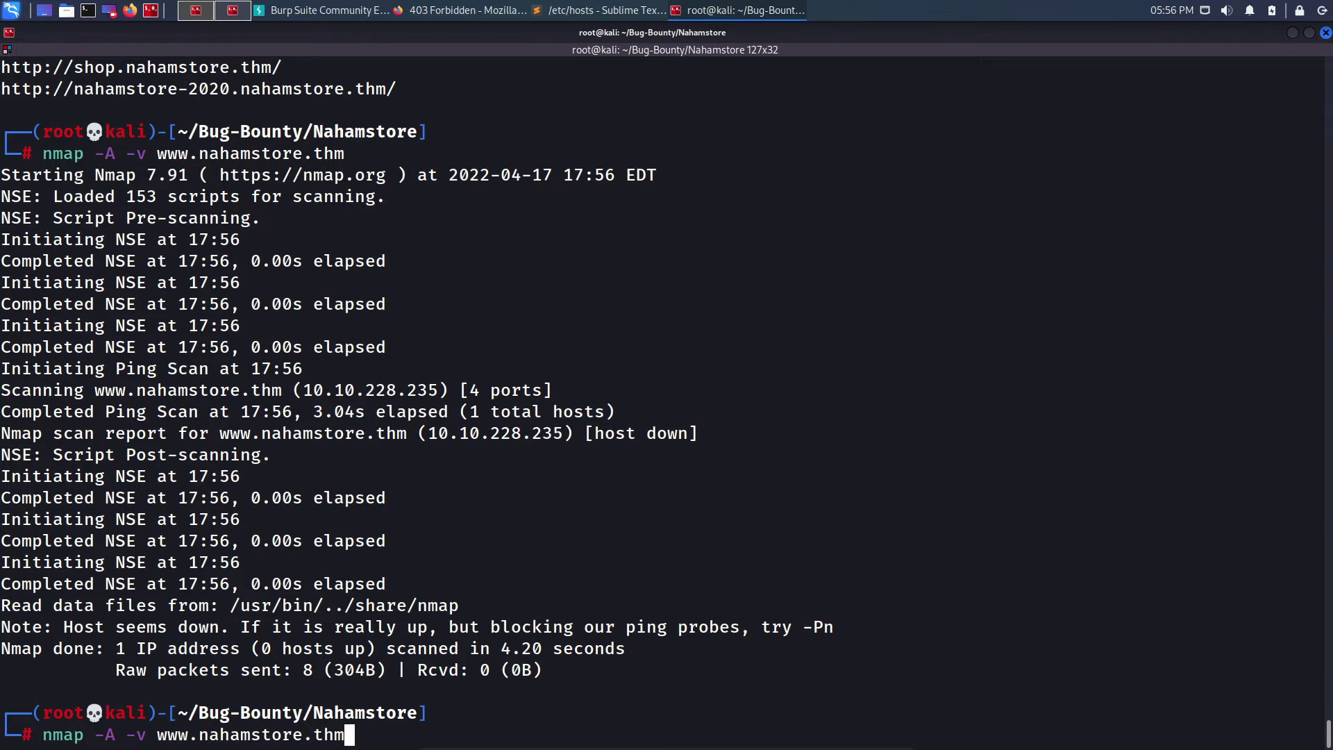
key("ctrl+Left")
key("Right")
key("Right")
key("Right")
key("Right")
key("BackSpace")
key("BackSpace")
key("BackSpace")
key("BackSpace")
key("Return")
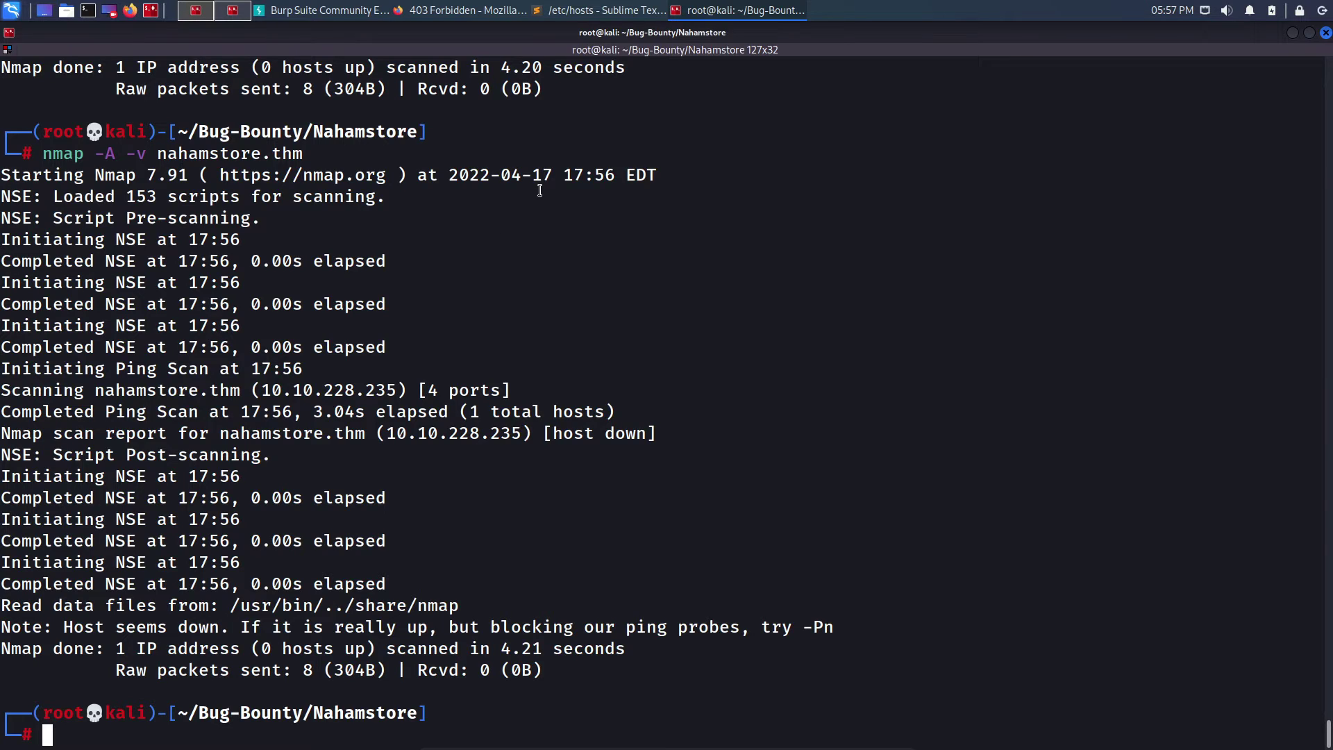
- Check and save /etc/hosts in Sublime Text, and ping the target address 10.10.228.235 from the terminal
left_click(582, 11)
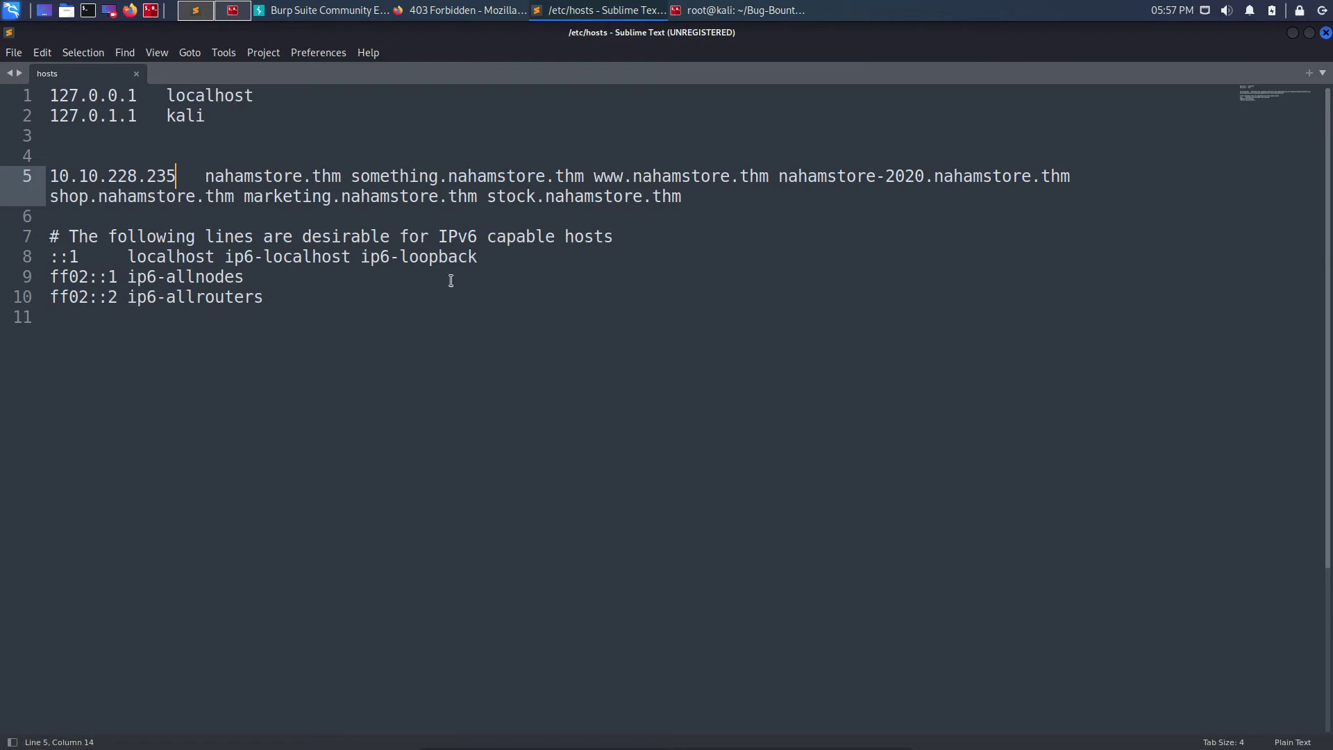
key("ctrl+s")
key("alt+Tab")
type("ping")
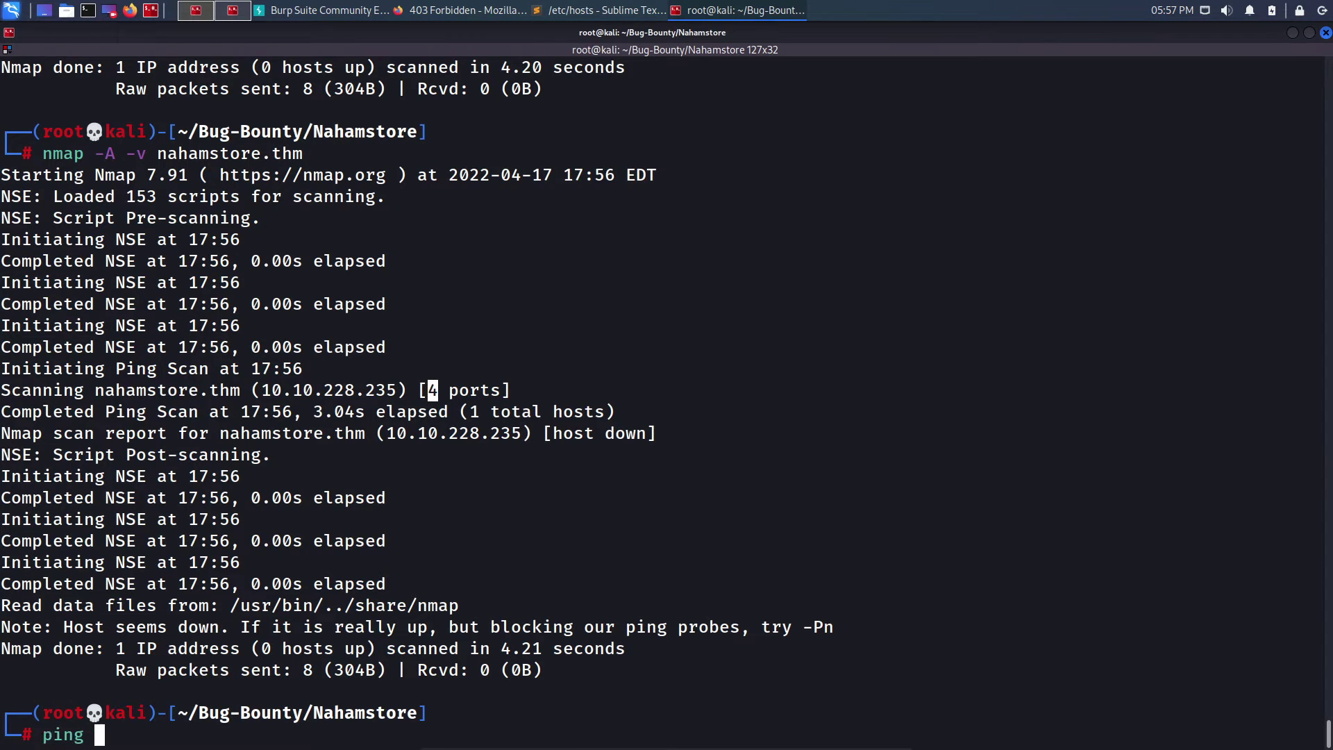
key("alt+Tab")
key("alt+Tab")
type("10.10.228")
key("alt+Tab")
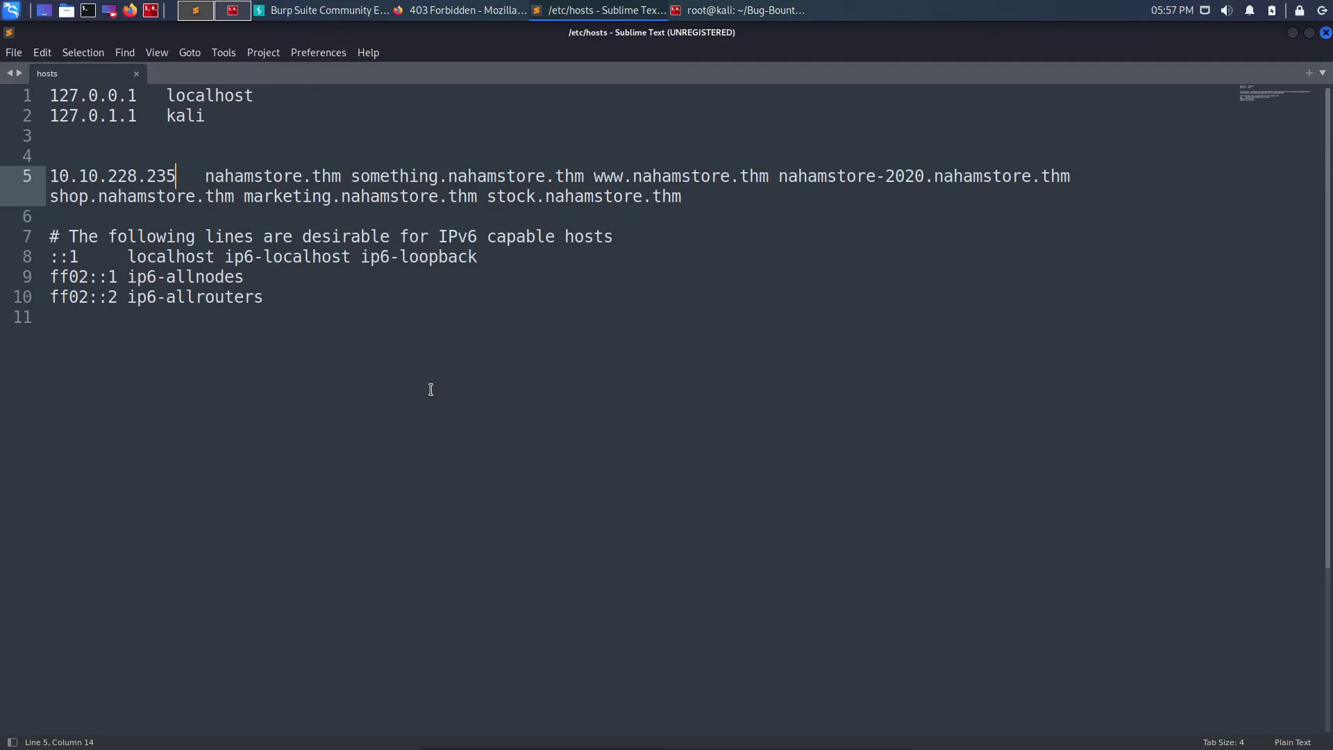
key("alt+Tab")
type("2")
key("BackSpace")
type(".235")
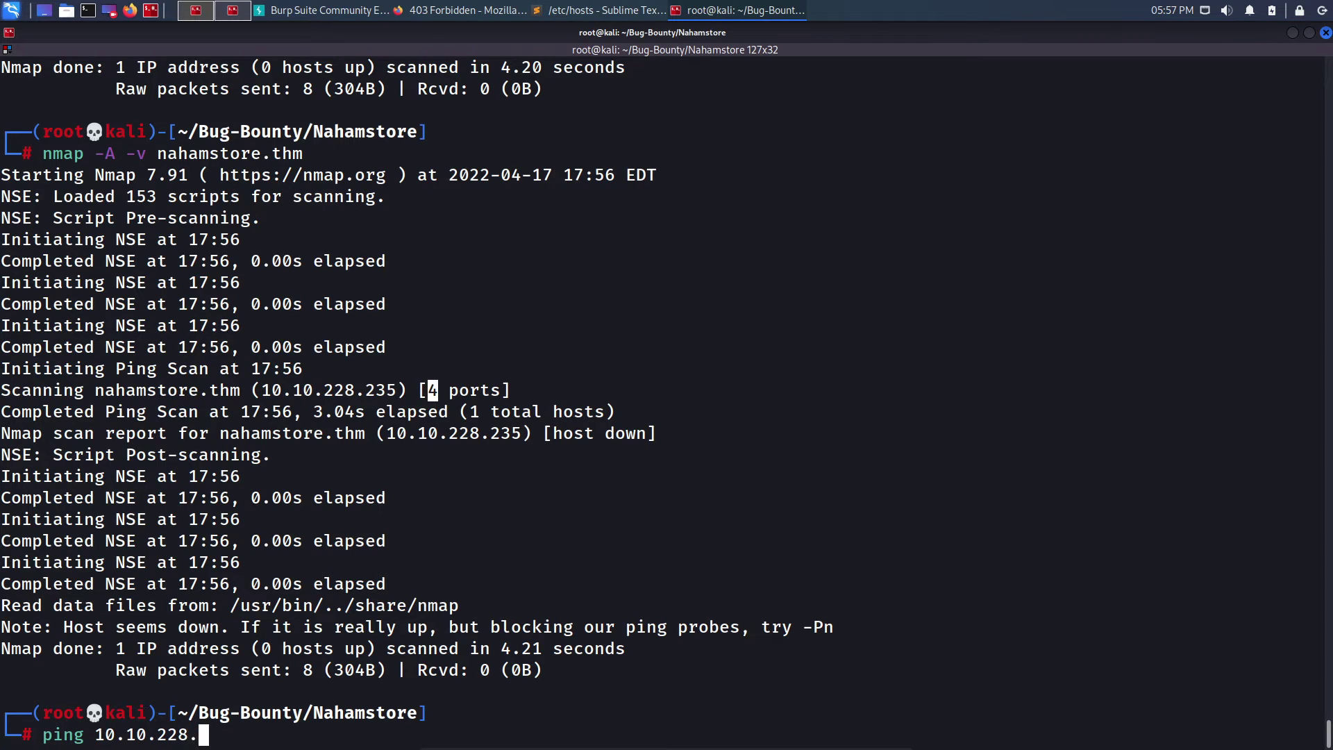
key("Return")
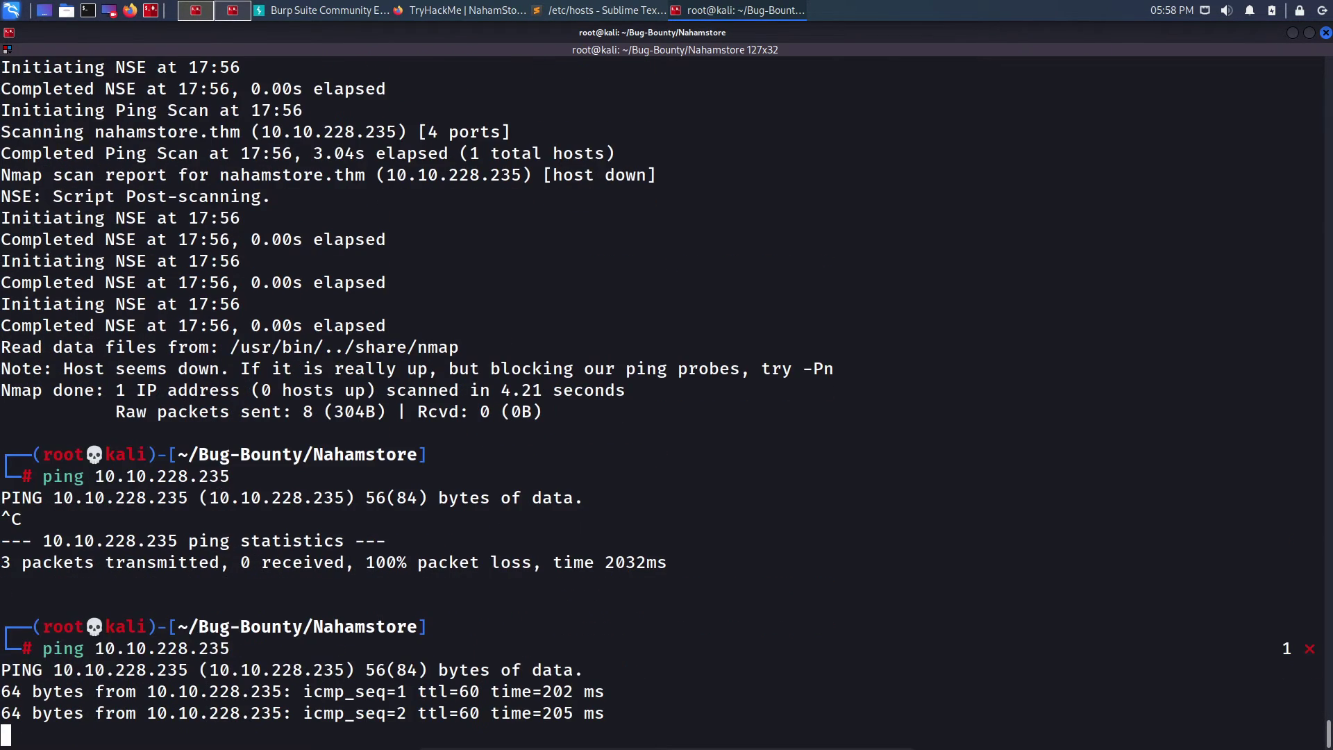
key("ctrl+c")
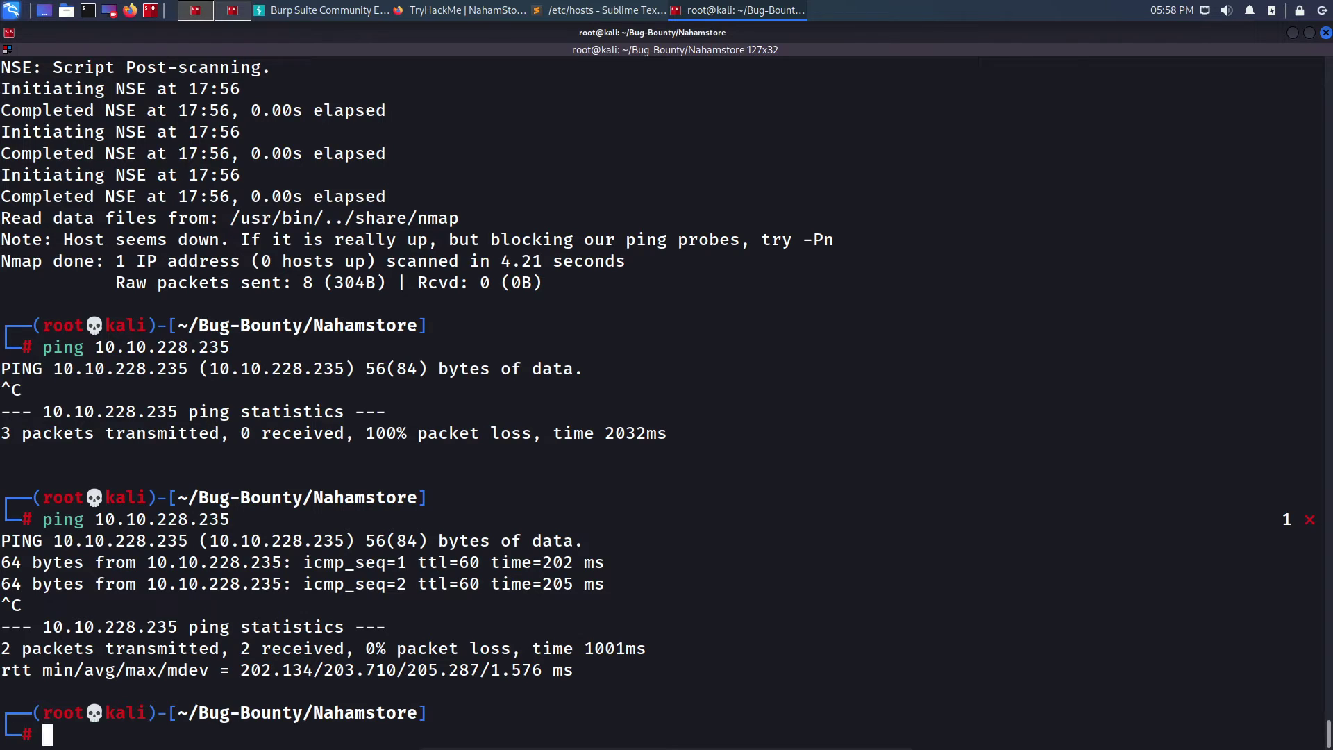
key("Up")
key("Up")
key("Up")
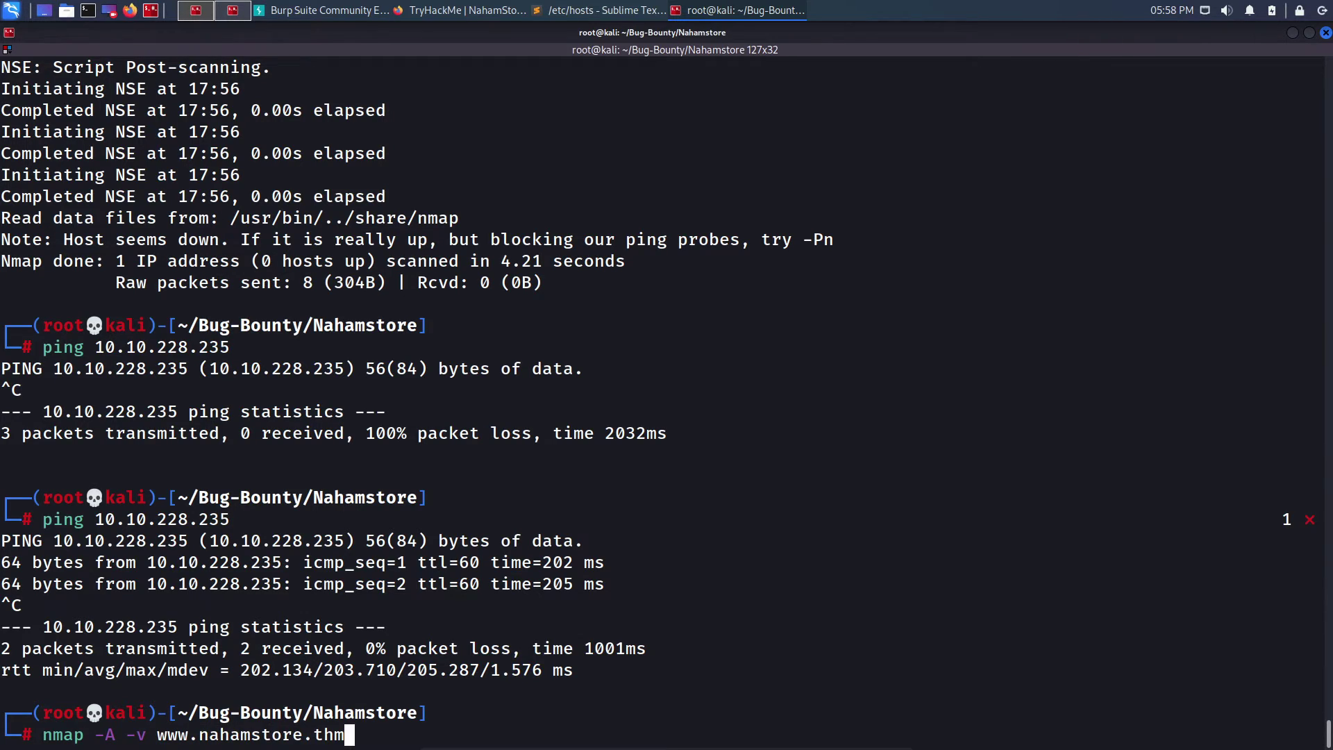
key("Return")
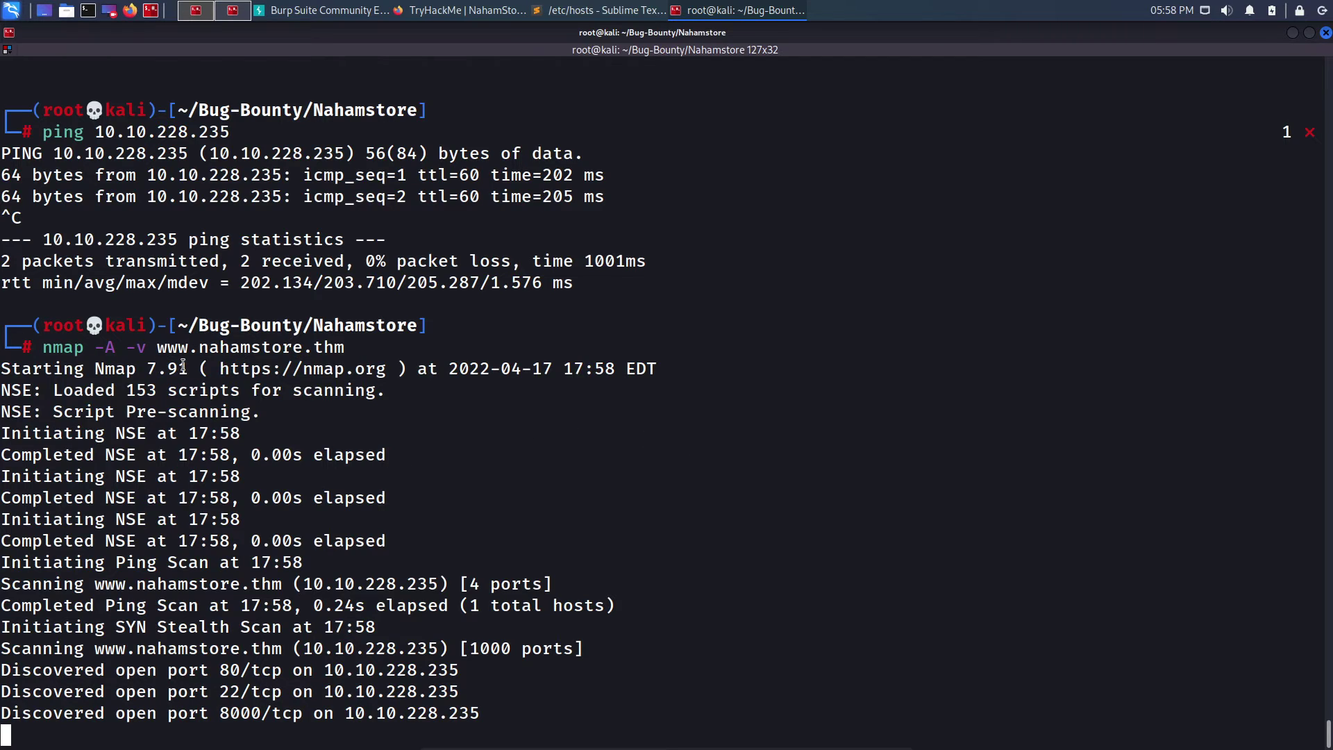
left_click_drag(158, 347, 345, 348)
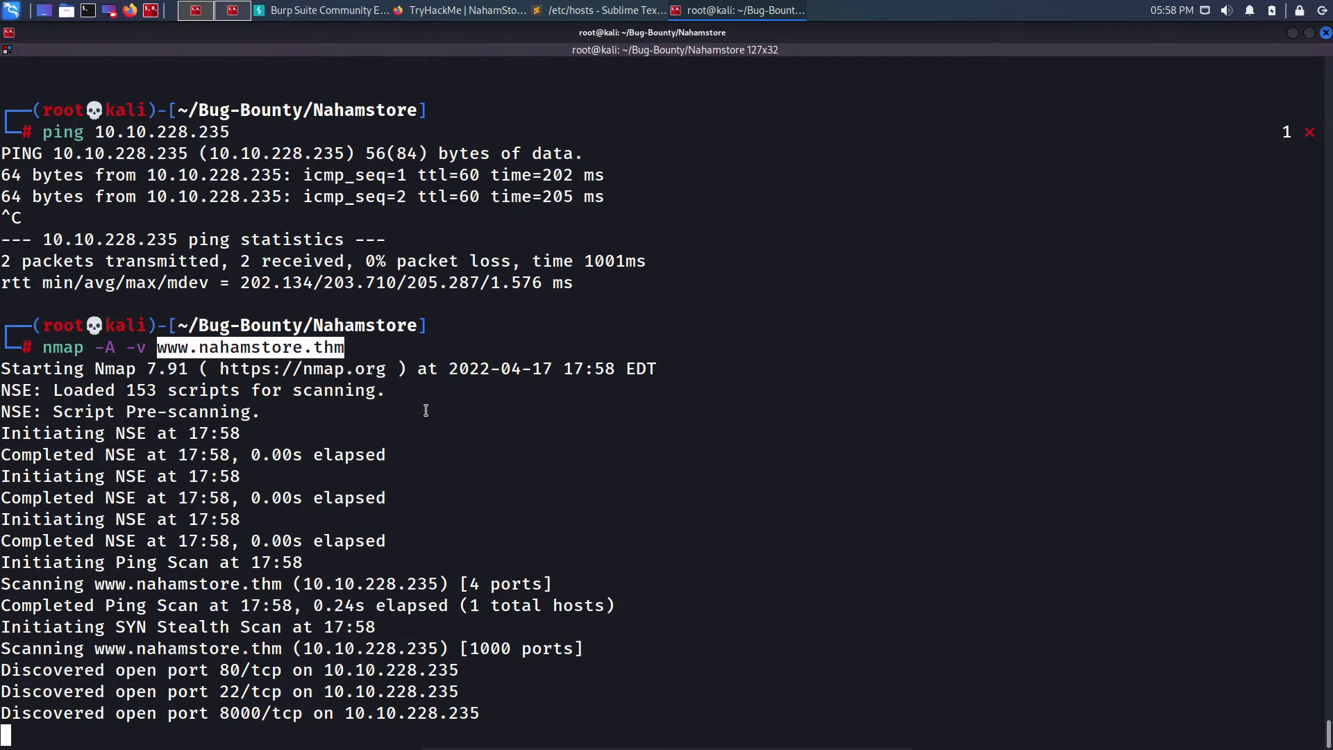
key("alt+Tab")
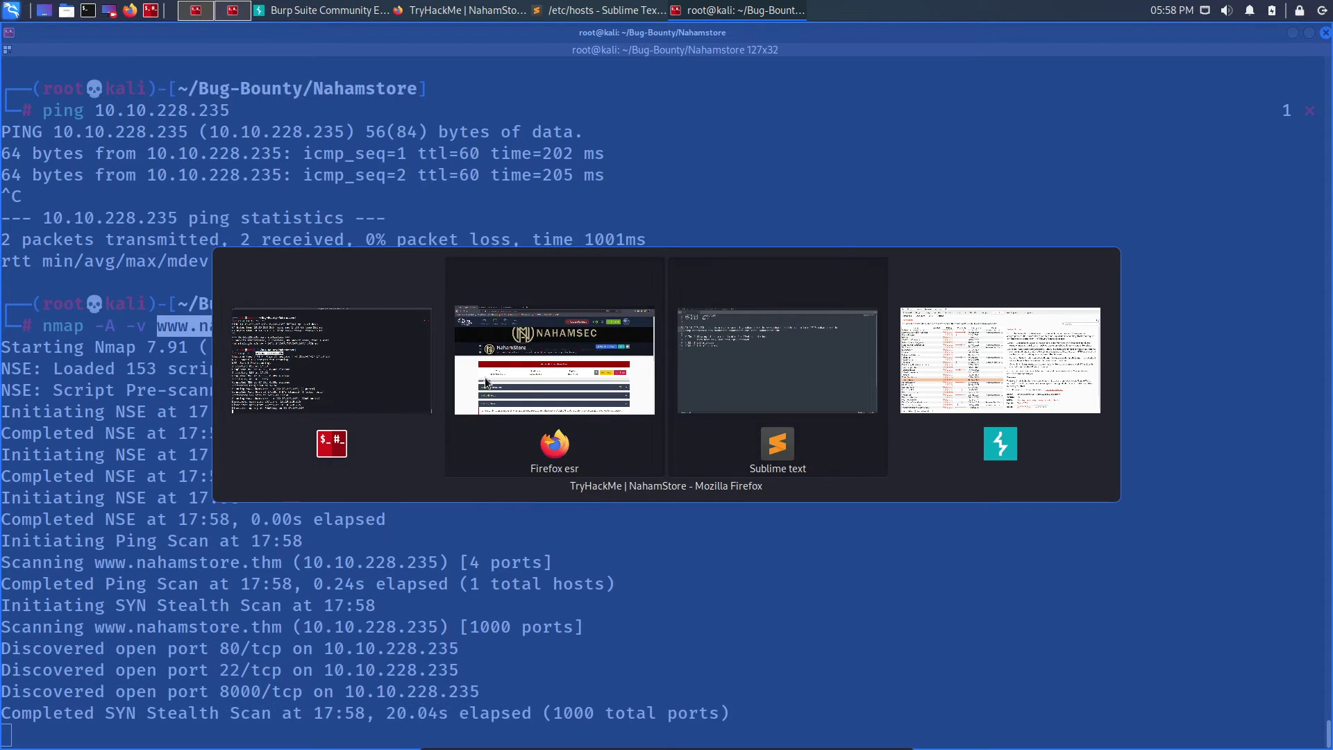
key("ctrl+t")
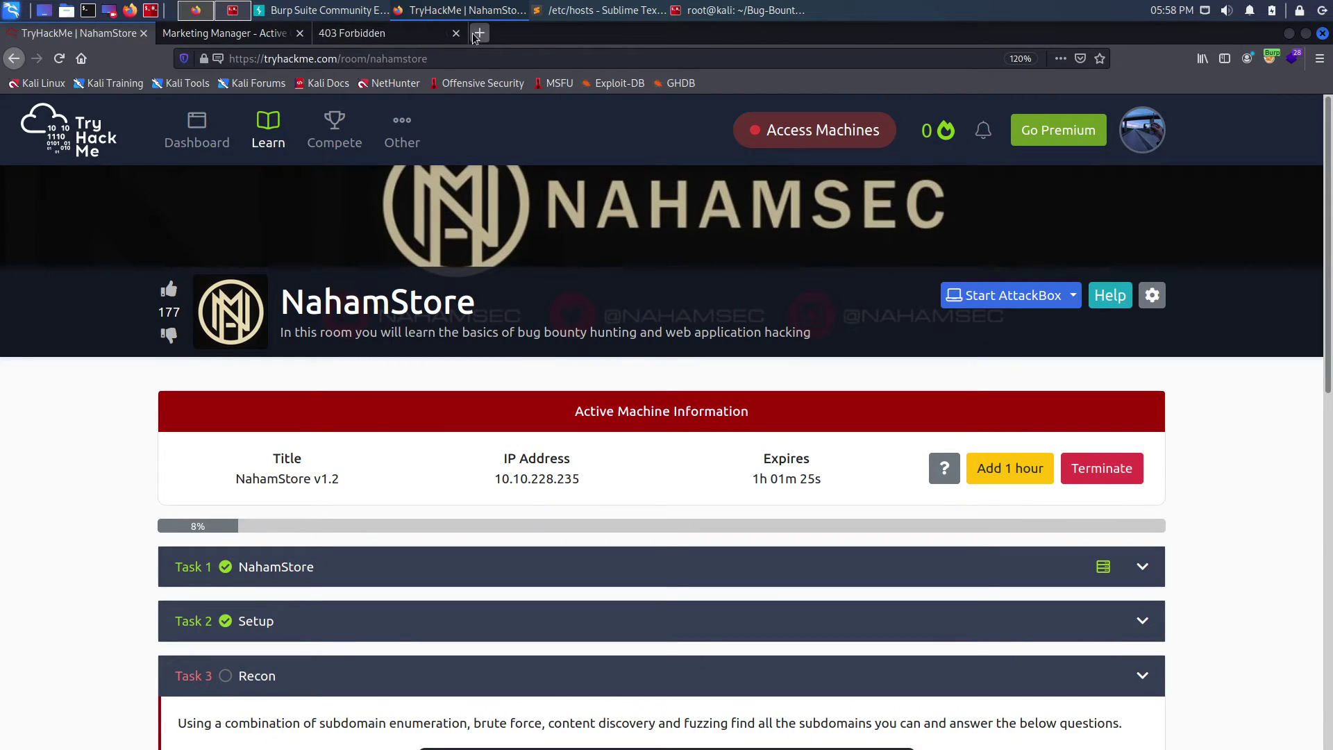
middle_click(493, 59)
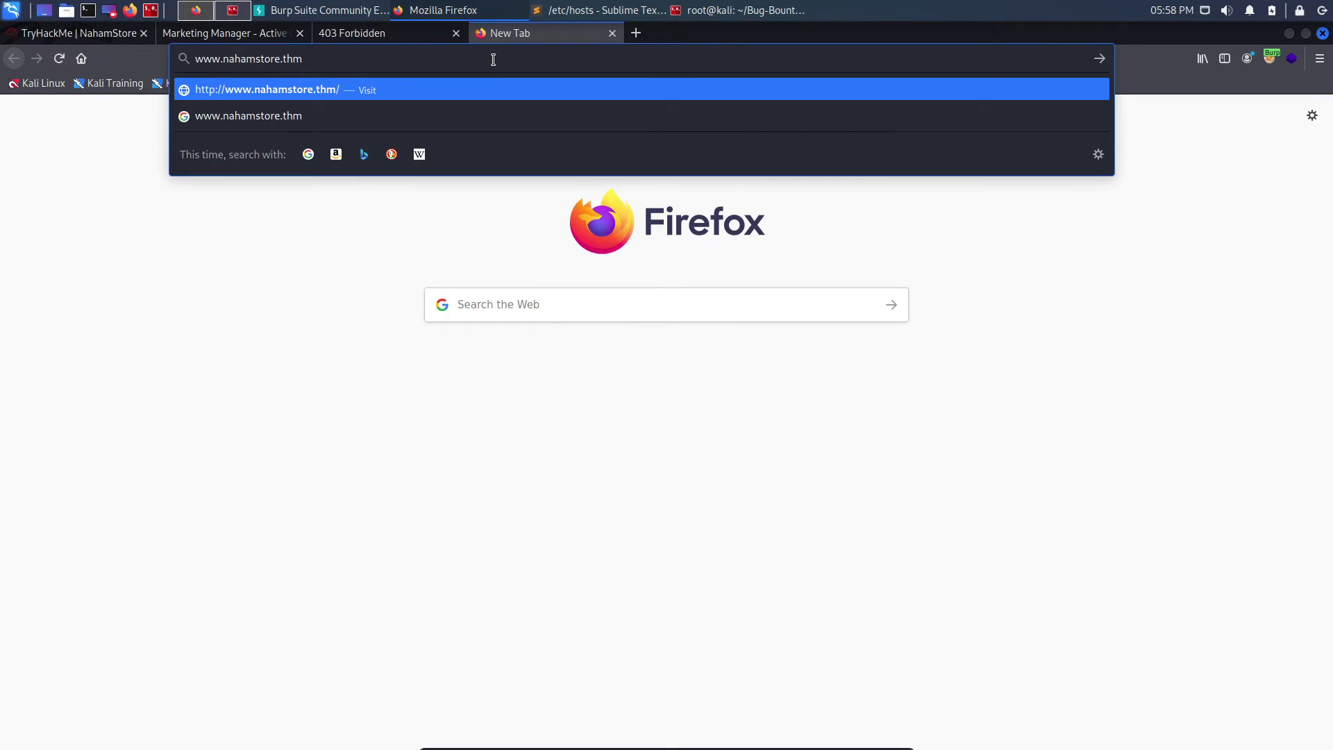
type(":88000")
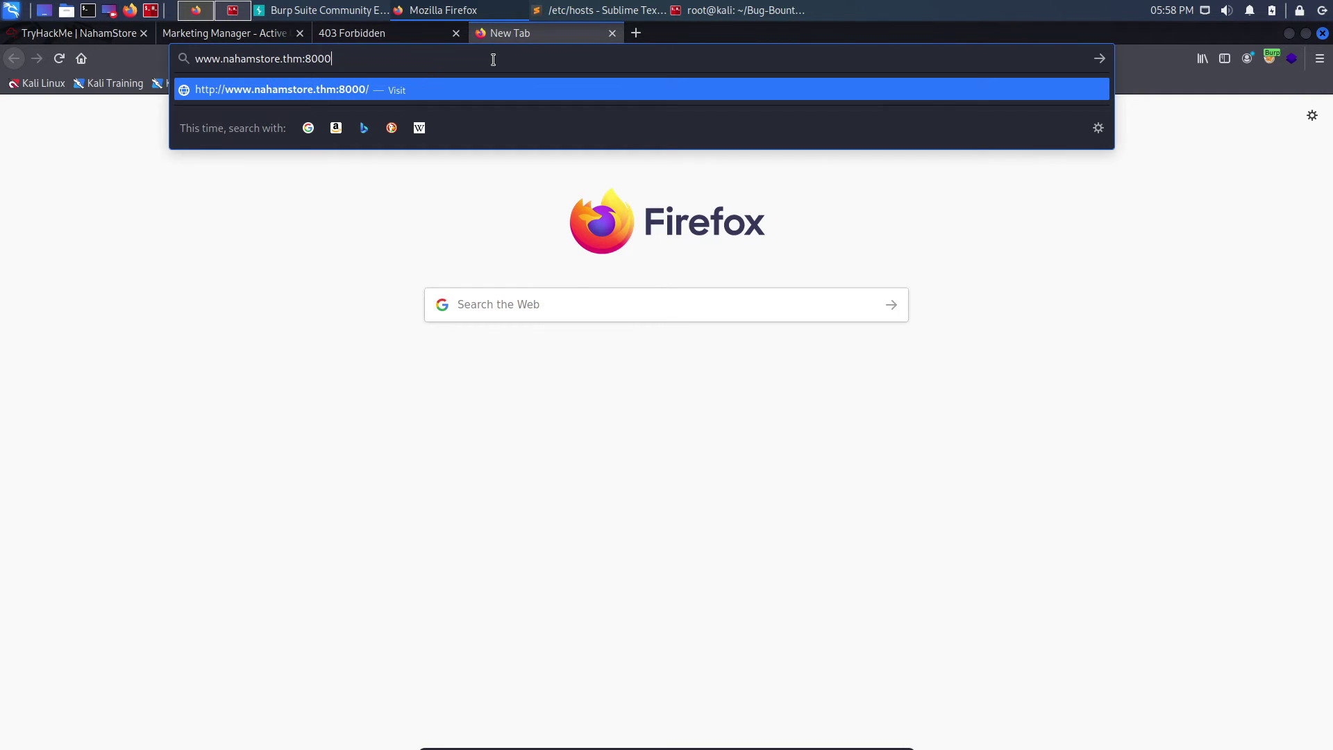
key("Return")
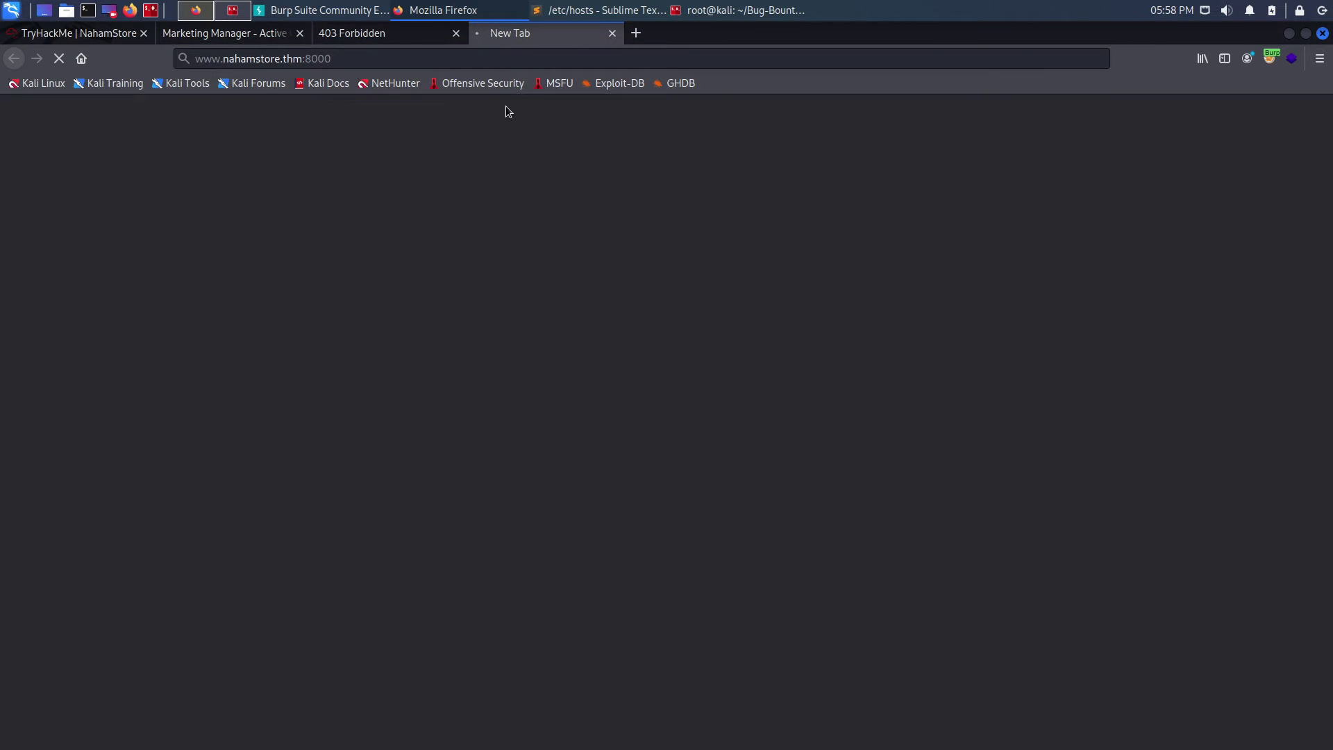
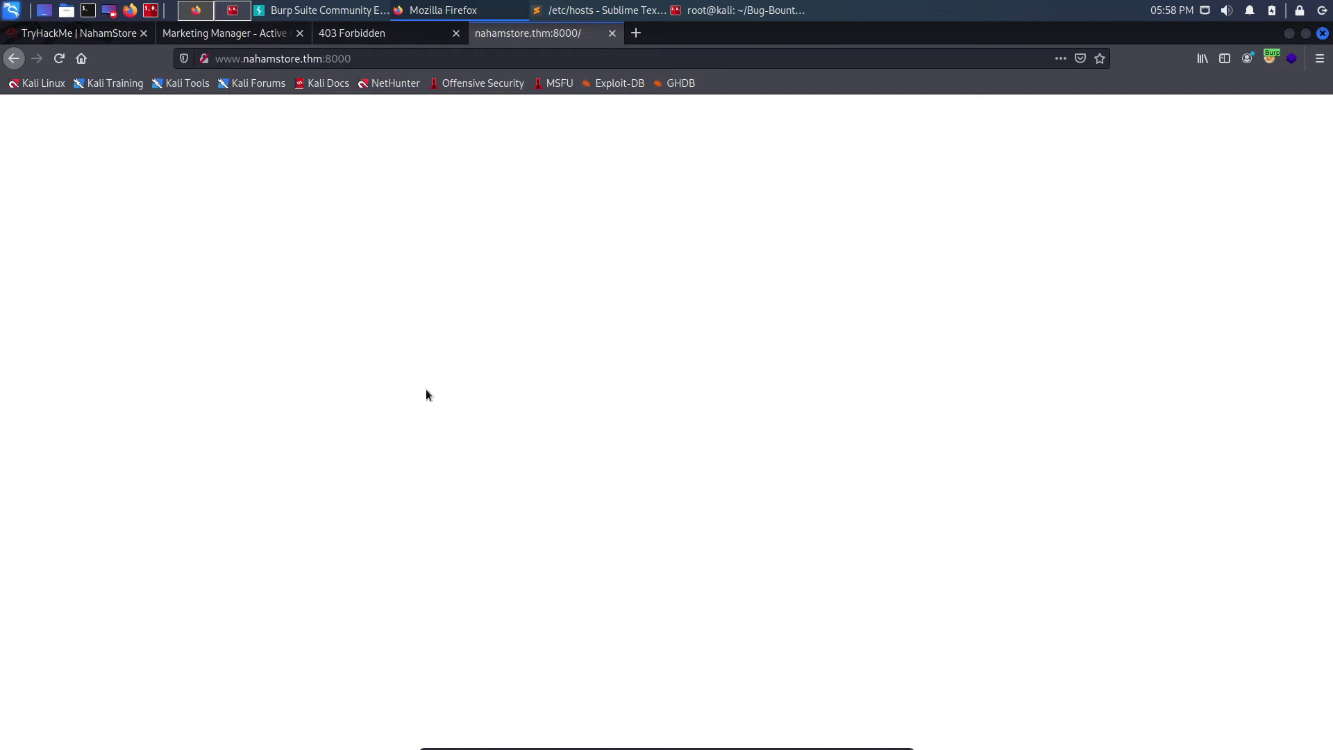
- Switch back to the terminal and review the open ports reported by the nmap scan
key("alt+Tab")
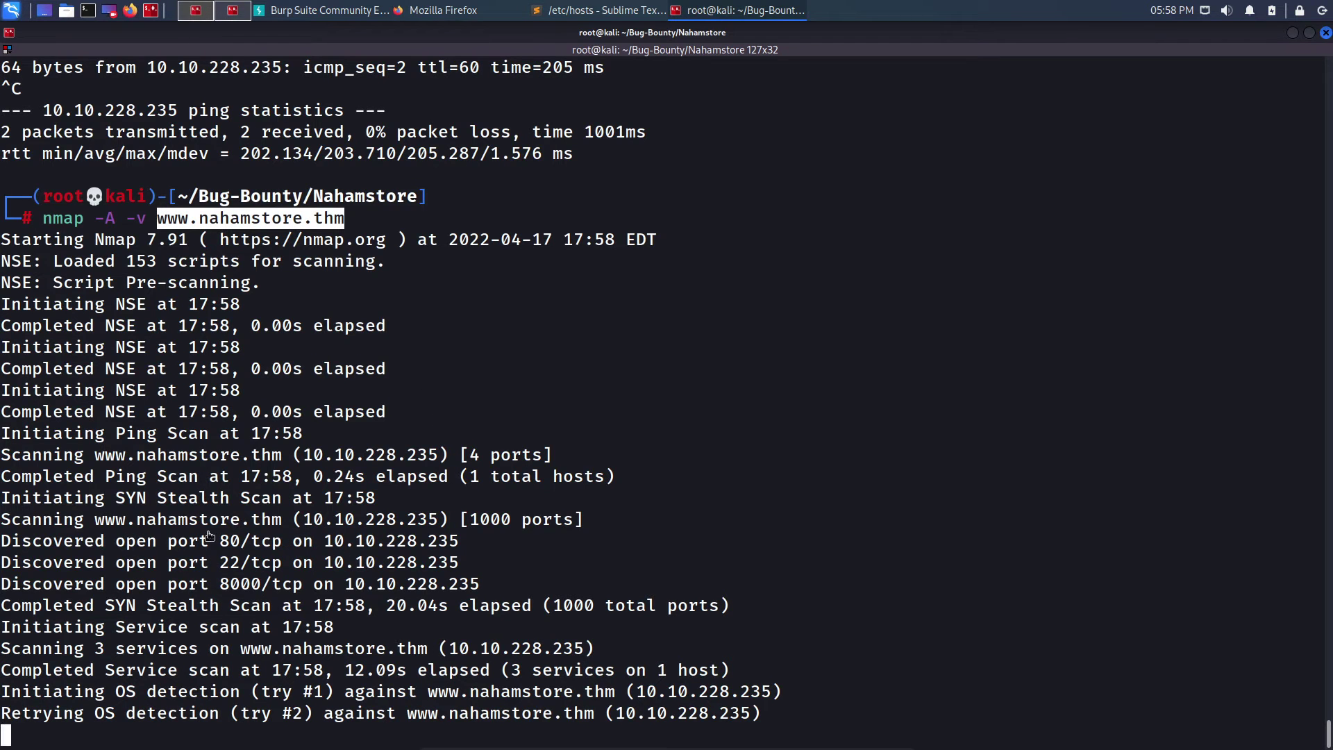
left_click_drag(215, 543, 284, 546)
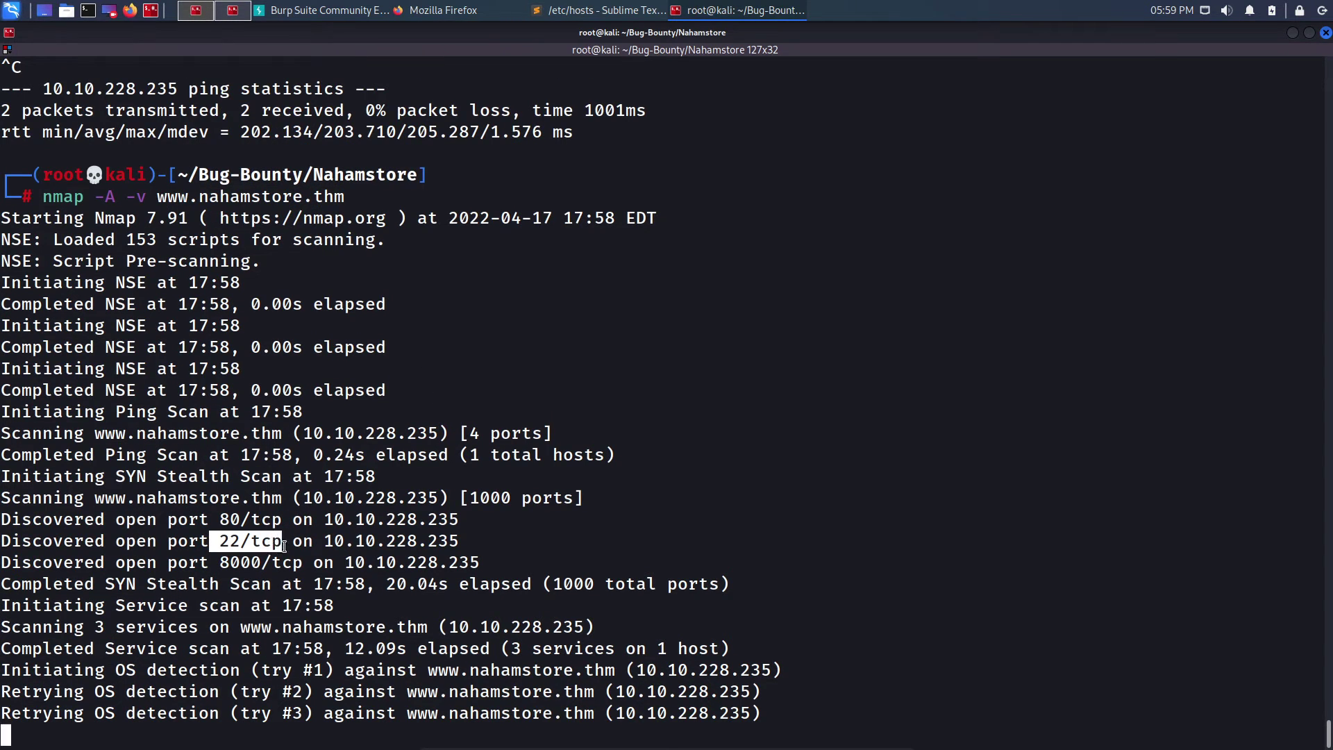
left_click(284, 546)
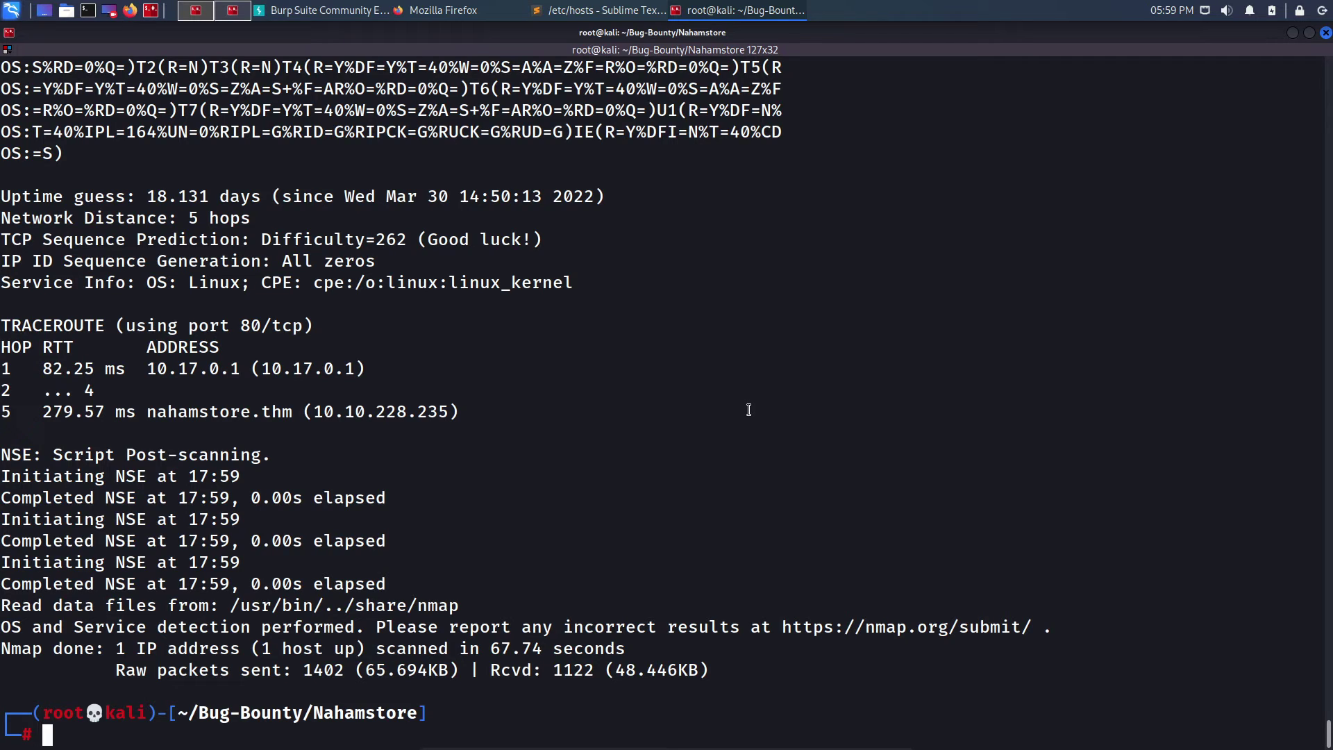
- Clear the terminal and display meg's help text
key("ctrl+l")
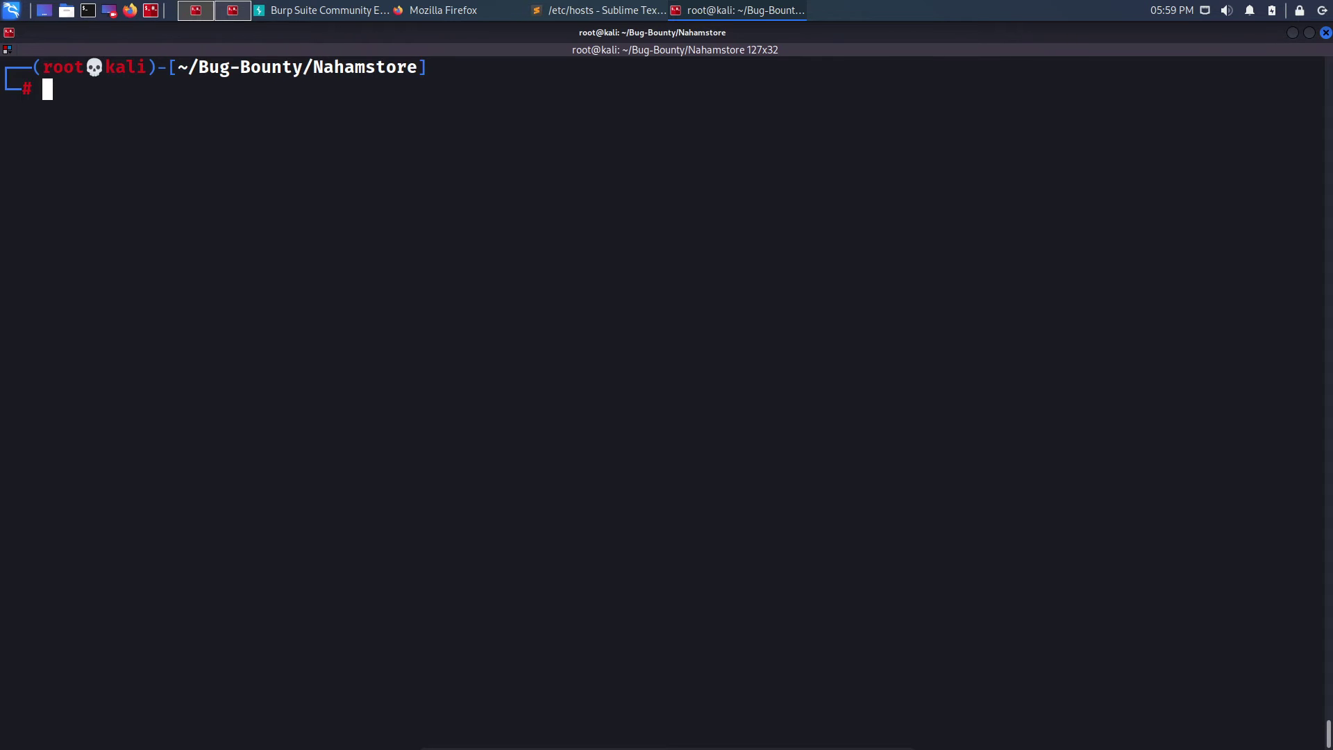
type("meg -h")
key("Return")
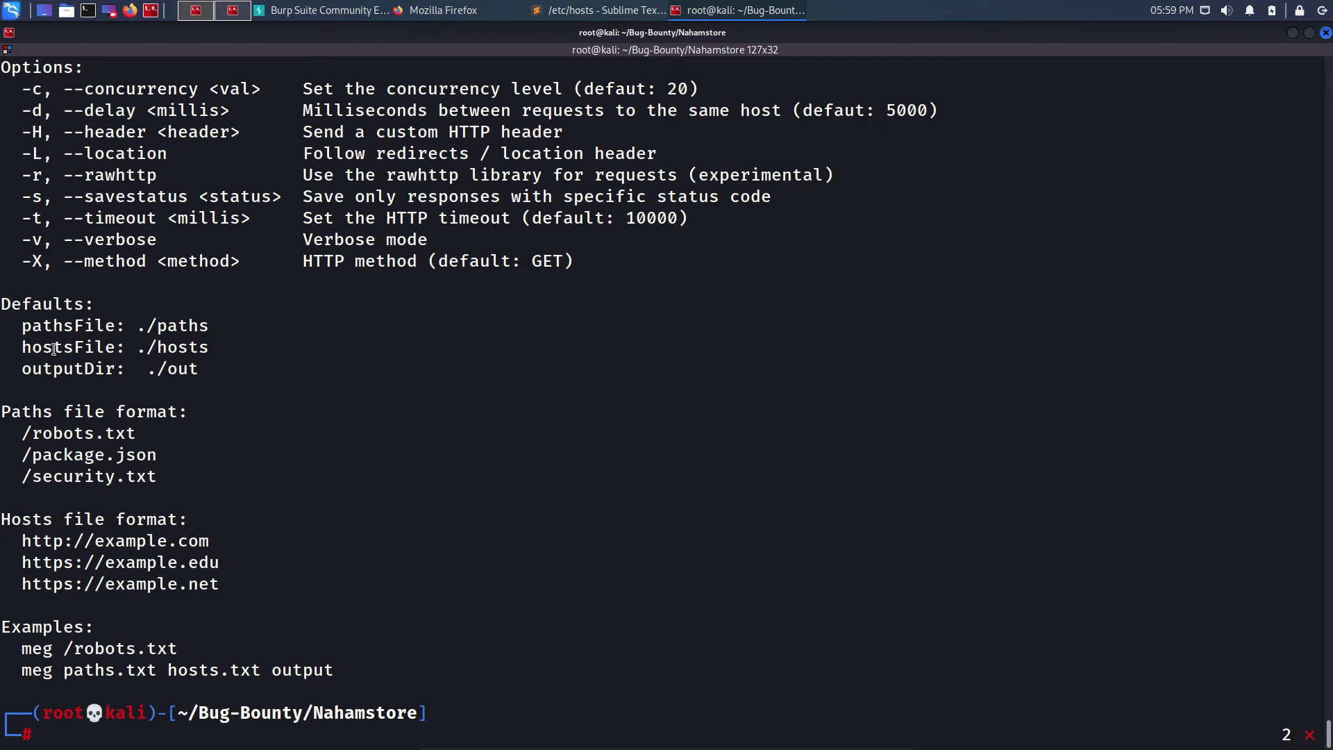
- Examine the default paths, hosts and output locations and the usage examples in meg's help text
left_click_drag(14, 328, 136, 329)
left_click(132, 351)
left_click_drag(19, 347, 129, 348)
left_click(130, 347)
left_click_drag(8, 368, 168, 372)
left_click(182, 389)
left_click(248, 444)
double_click(55, 654)
left_click(67, 648)
left_click_drag(62, 648, 170, 650)
left_click(199, 654)
- Clear the terminal and begin a meg --verbose command with the wordlist folder path /usr/share/dirb/wordlists/
key("ctrl+l")
type("meg ")
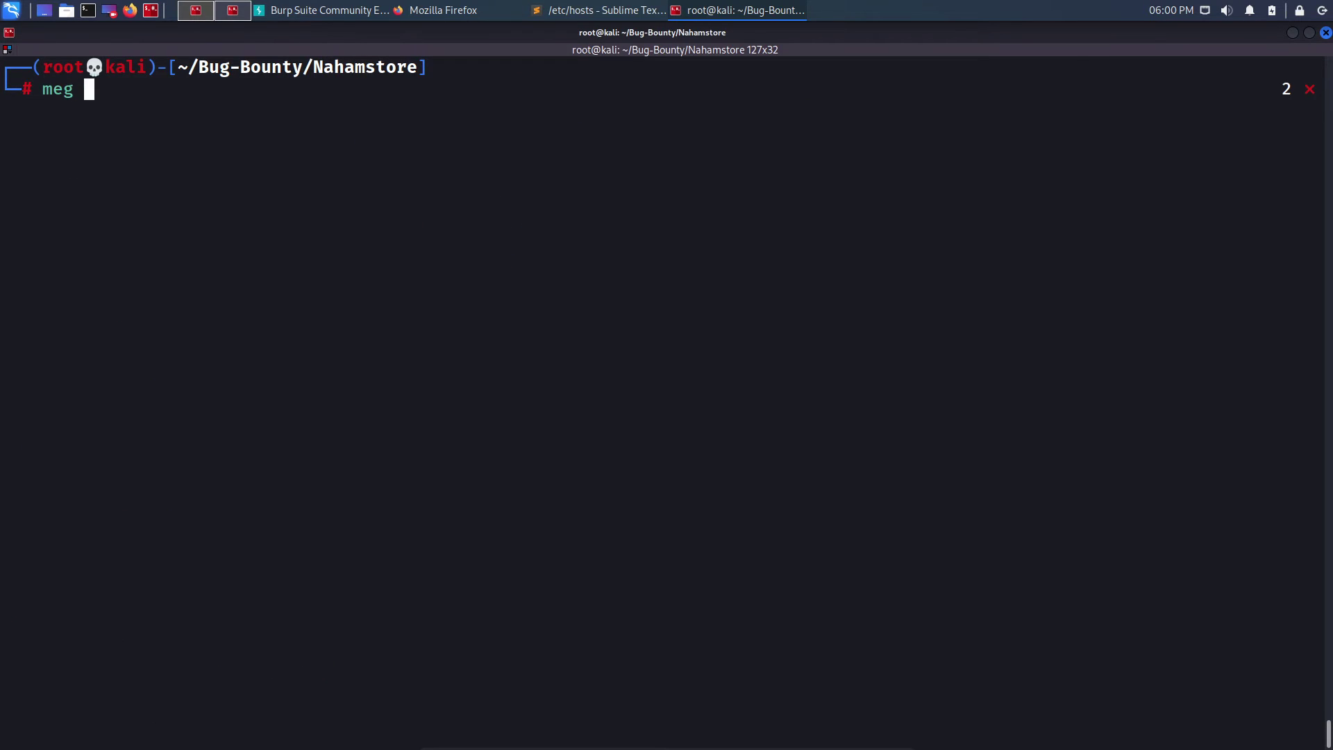
type("--verbose")
type(" /us")
key("BackSpace")
type("usr/")
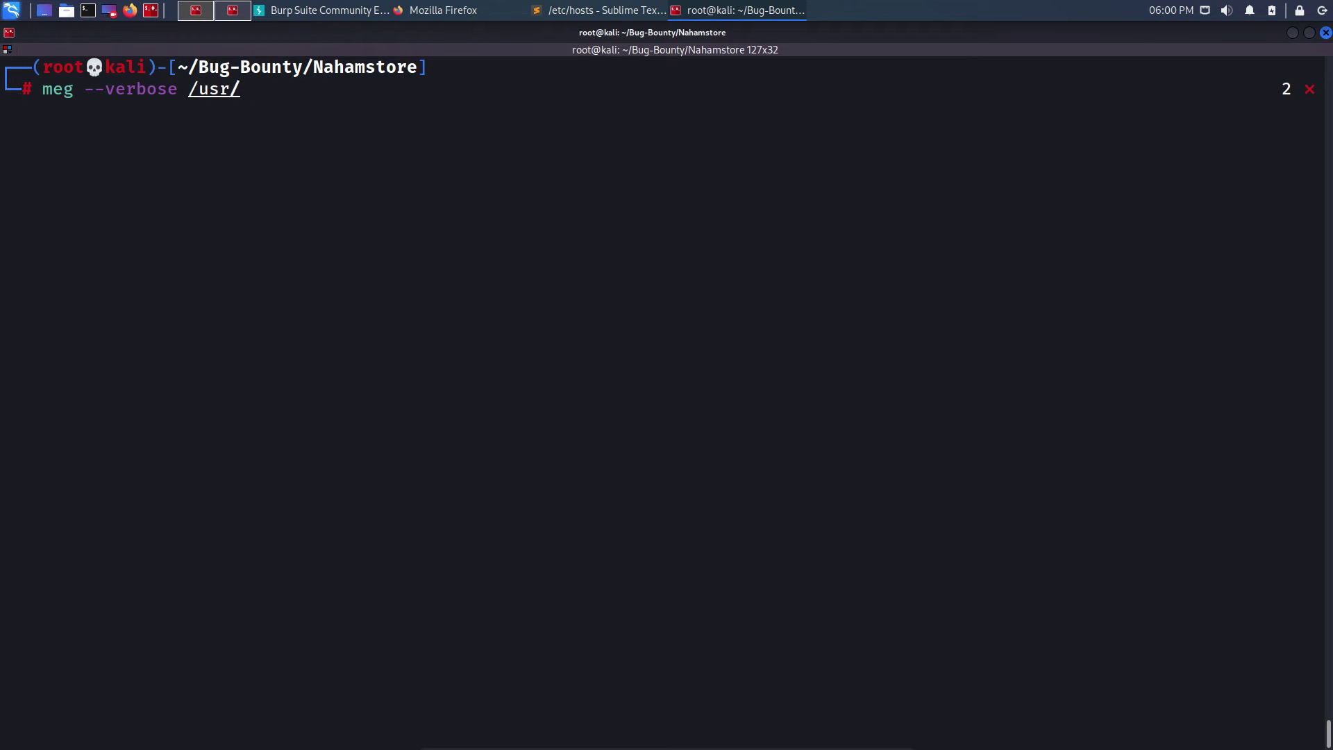
type("share/dir")
key("Tab")
type("/")
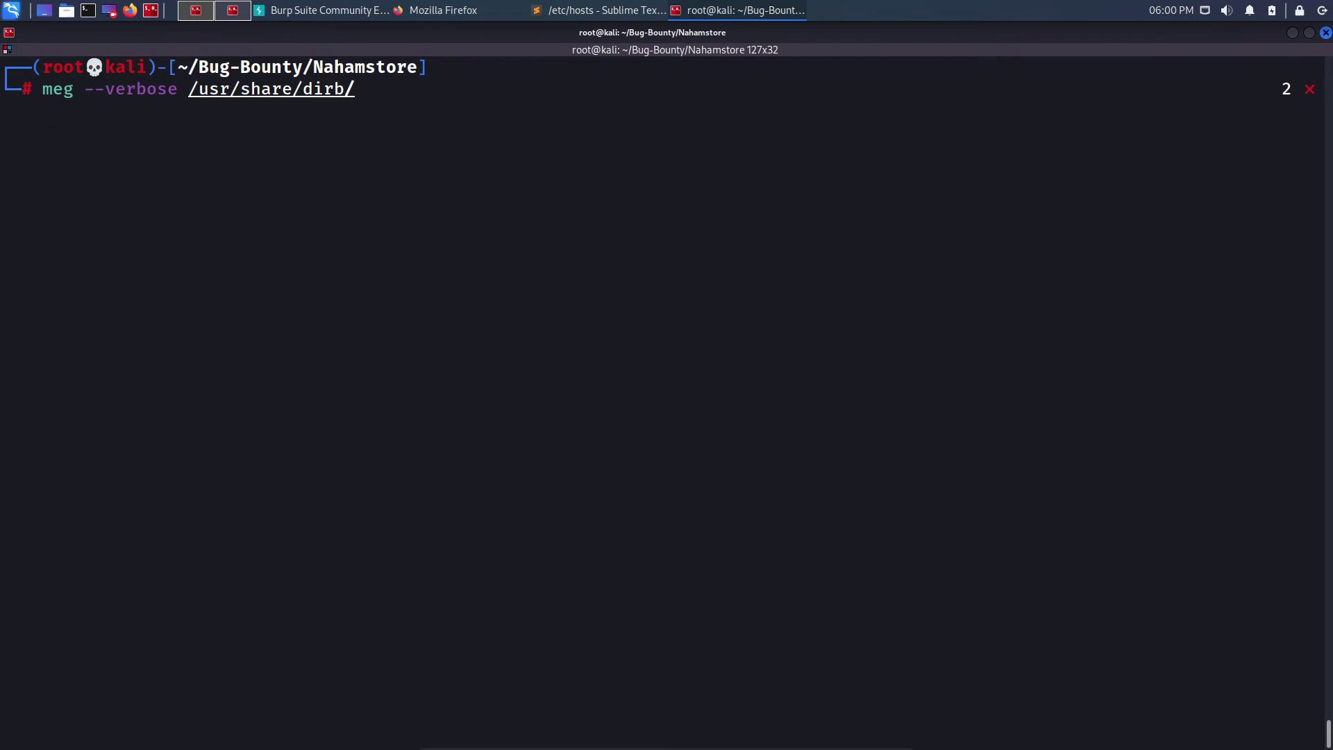
type("wor")
key("Tab")
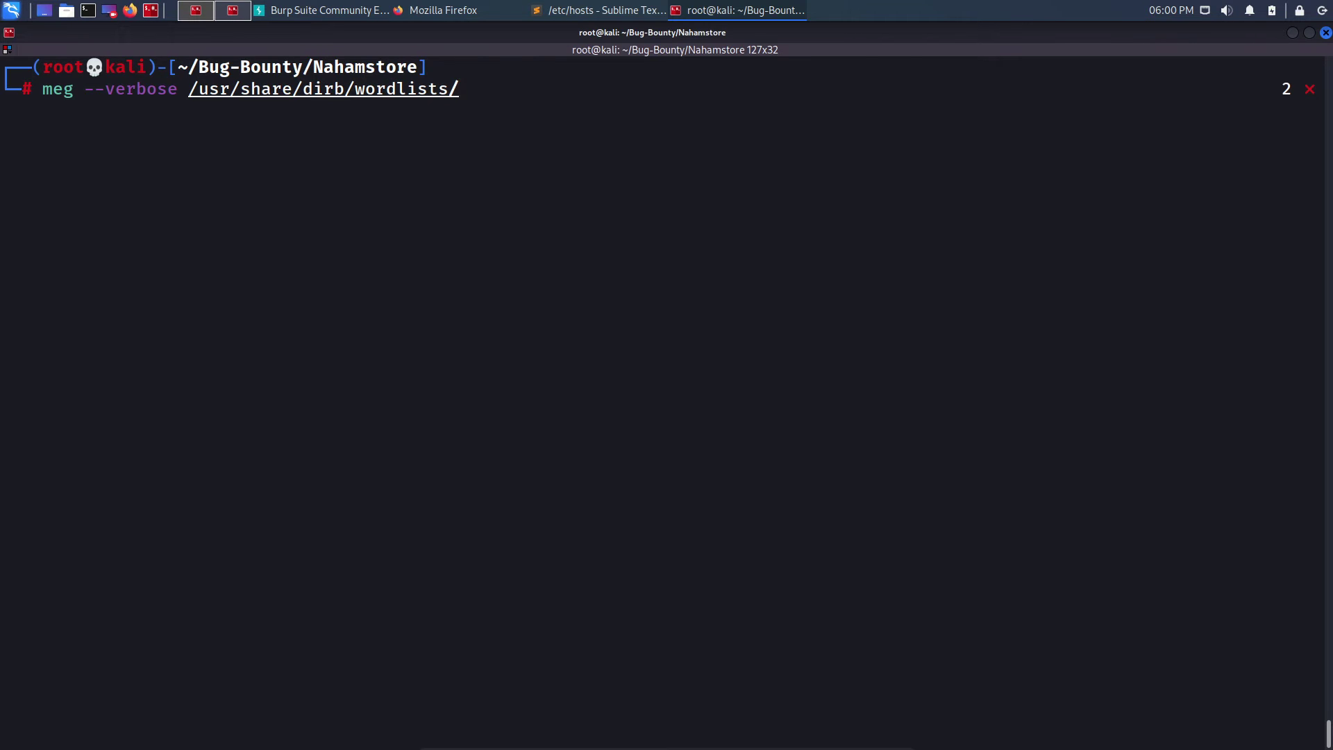
- Complete the meg command with the small.txt wordlist and alive-subdomains.txt as the hosts file, and run it
type("sma")
key("Tab")
type("al")
key("Tab")
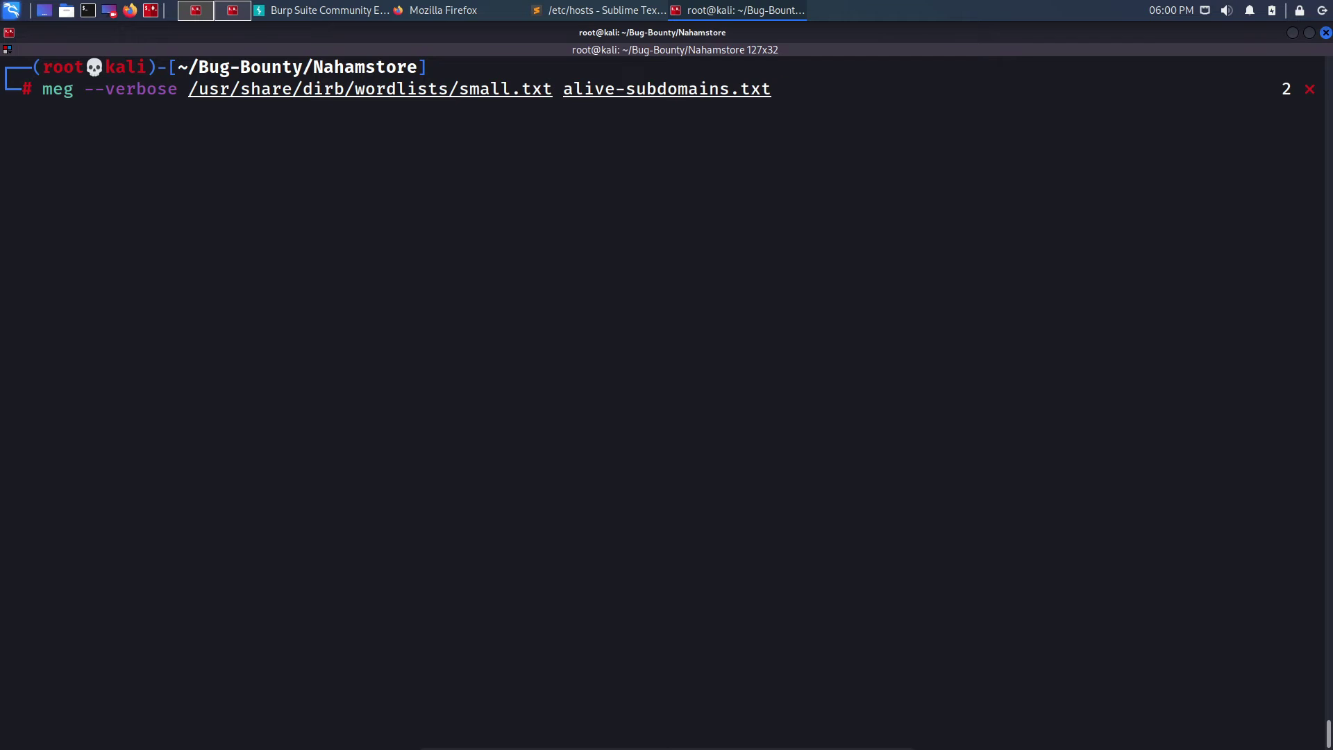
key("Return")
key("Return")
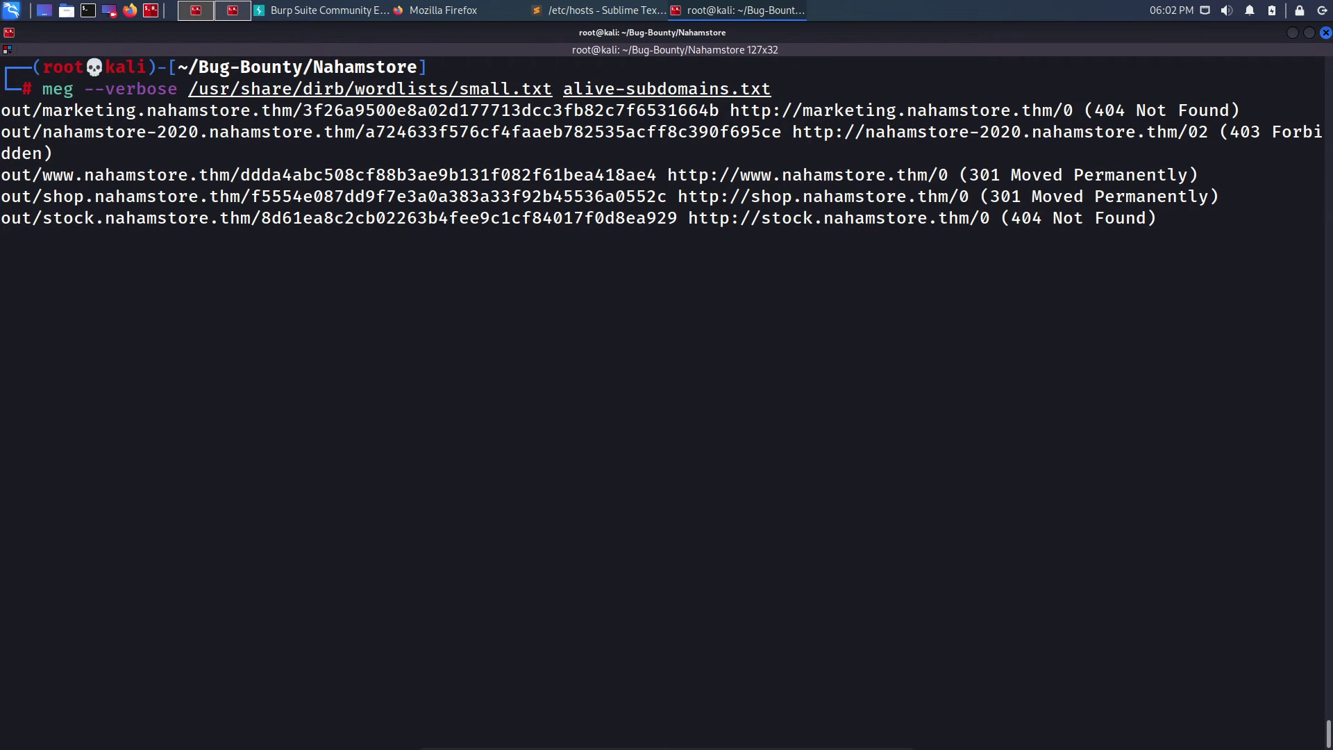
- Review the response status codes in meg's output and stop the run
left_click_drag(1085, 111, 2, 111)
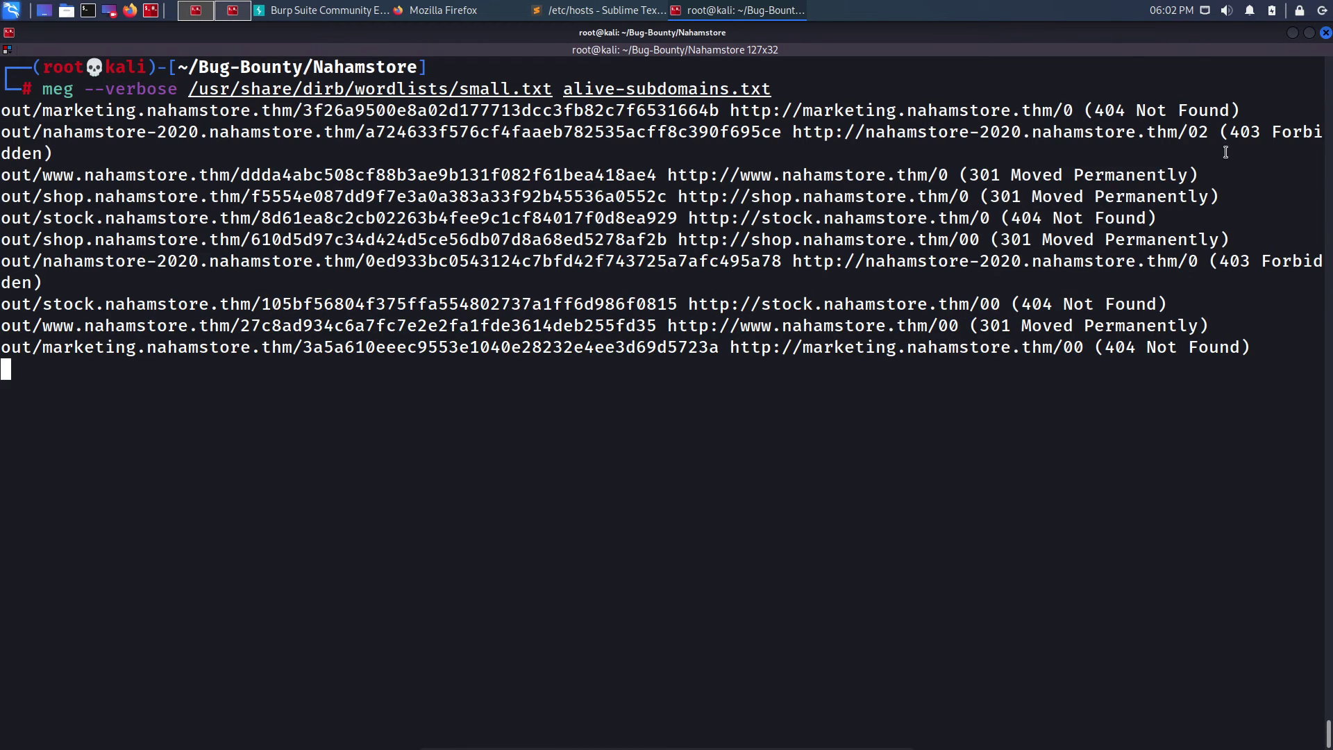
left_click_drag(1240, 132, 1261, 134)
left_click(1236, 217)
double_click(1007, 197)
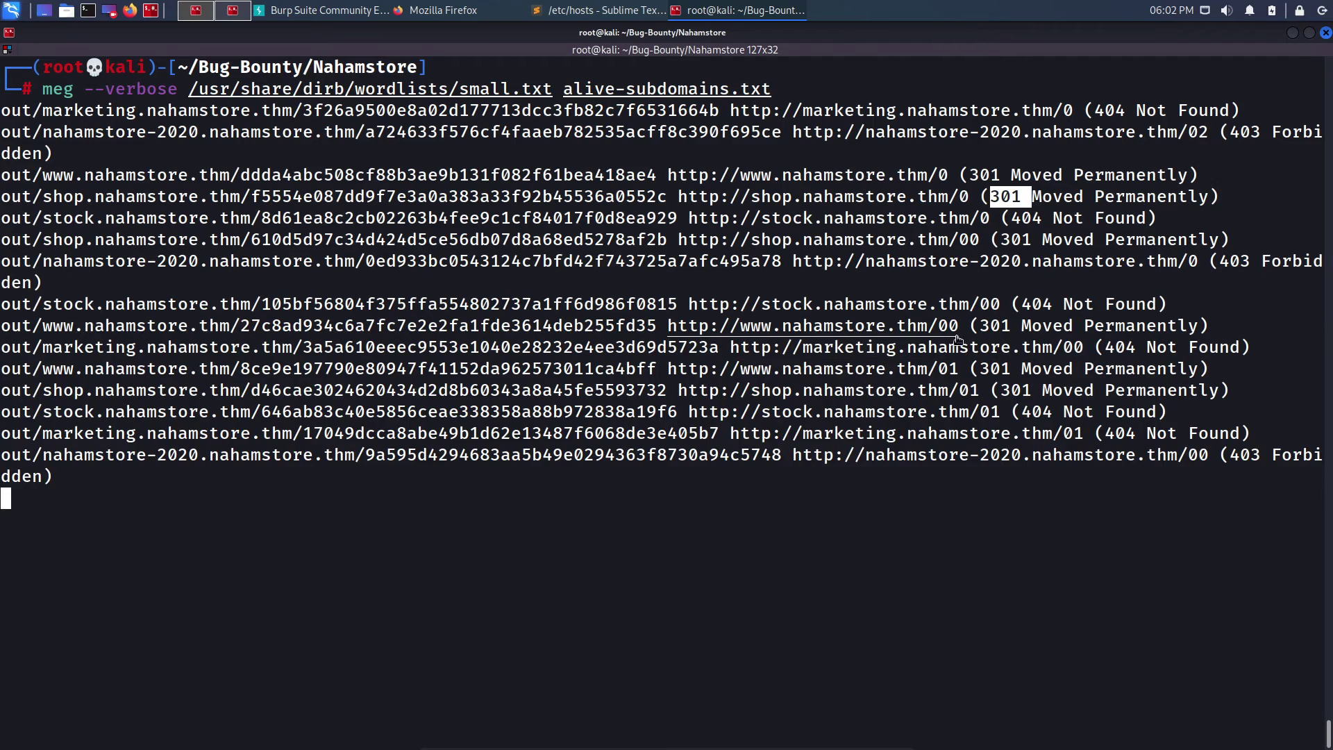
key("ctrl+c")
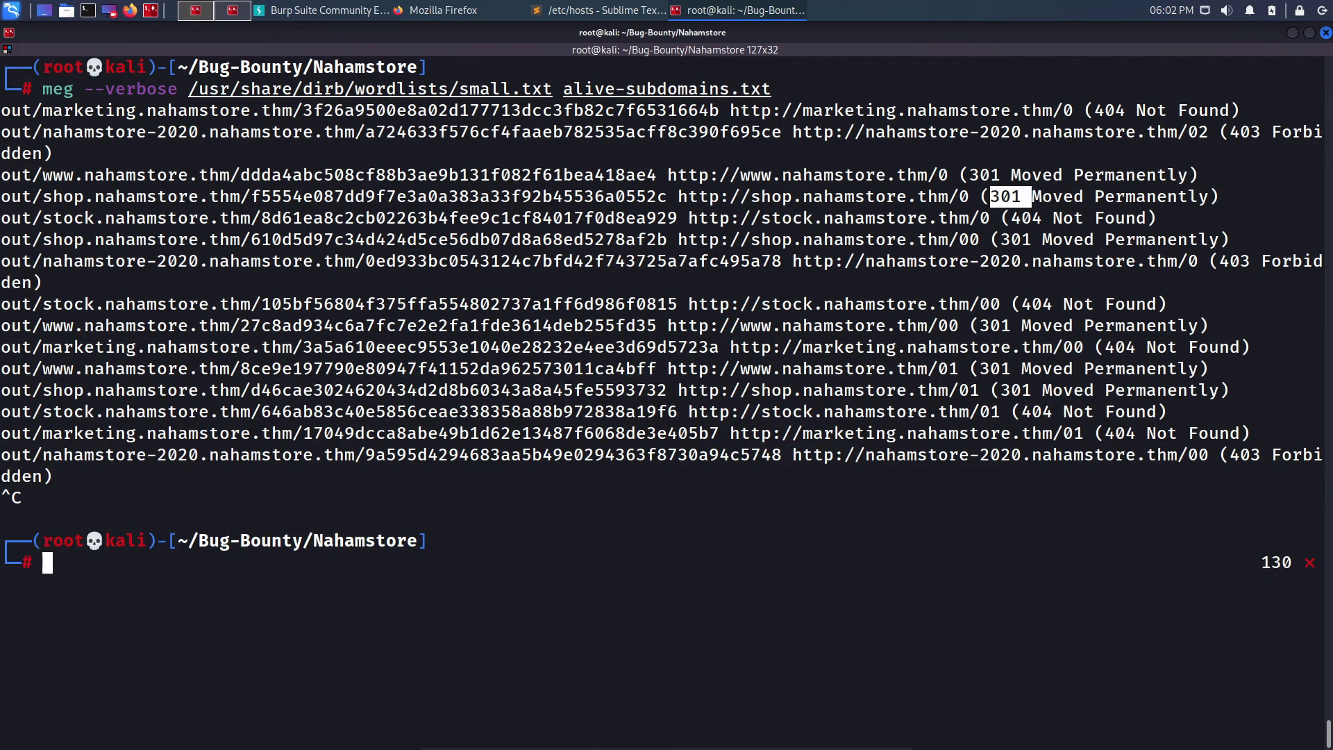
- List the Nahamstore folder, enter its out directory and list the contents on a cleared screen
type("ls")
key("Return")
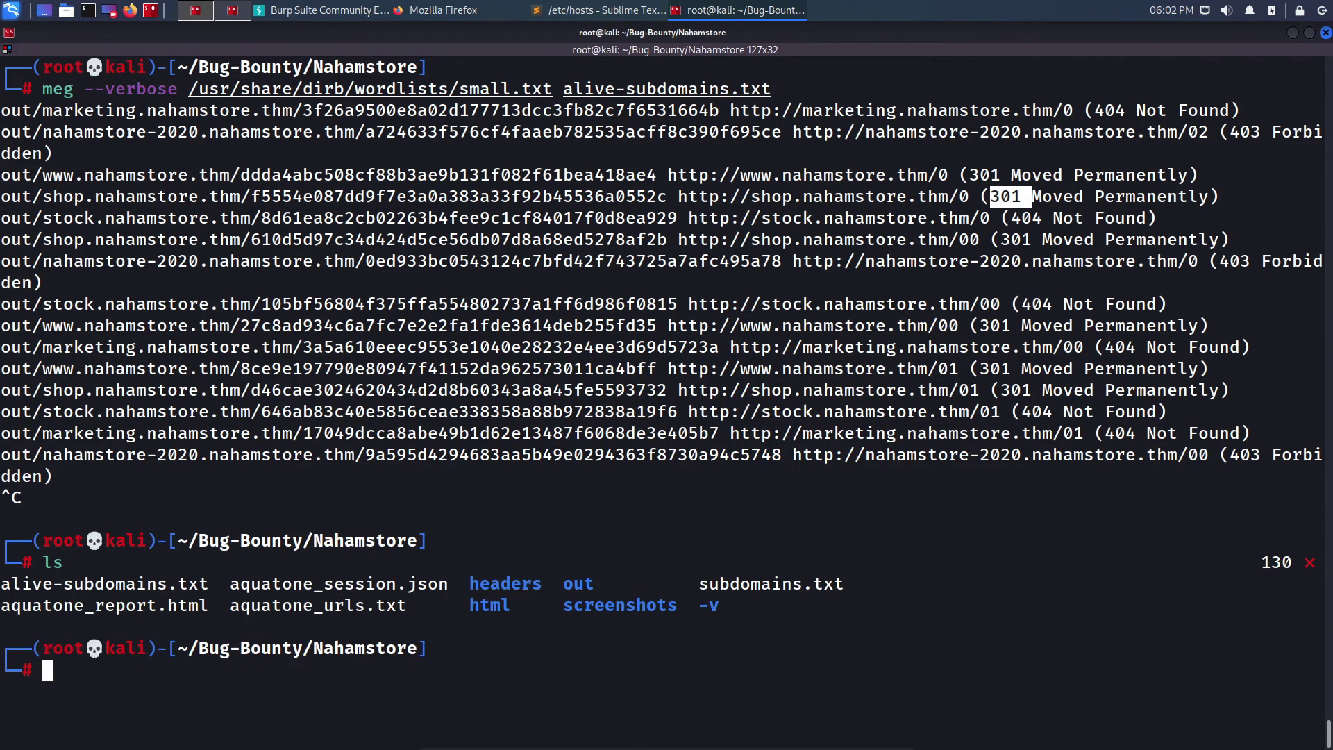
type("cd out/")
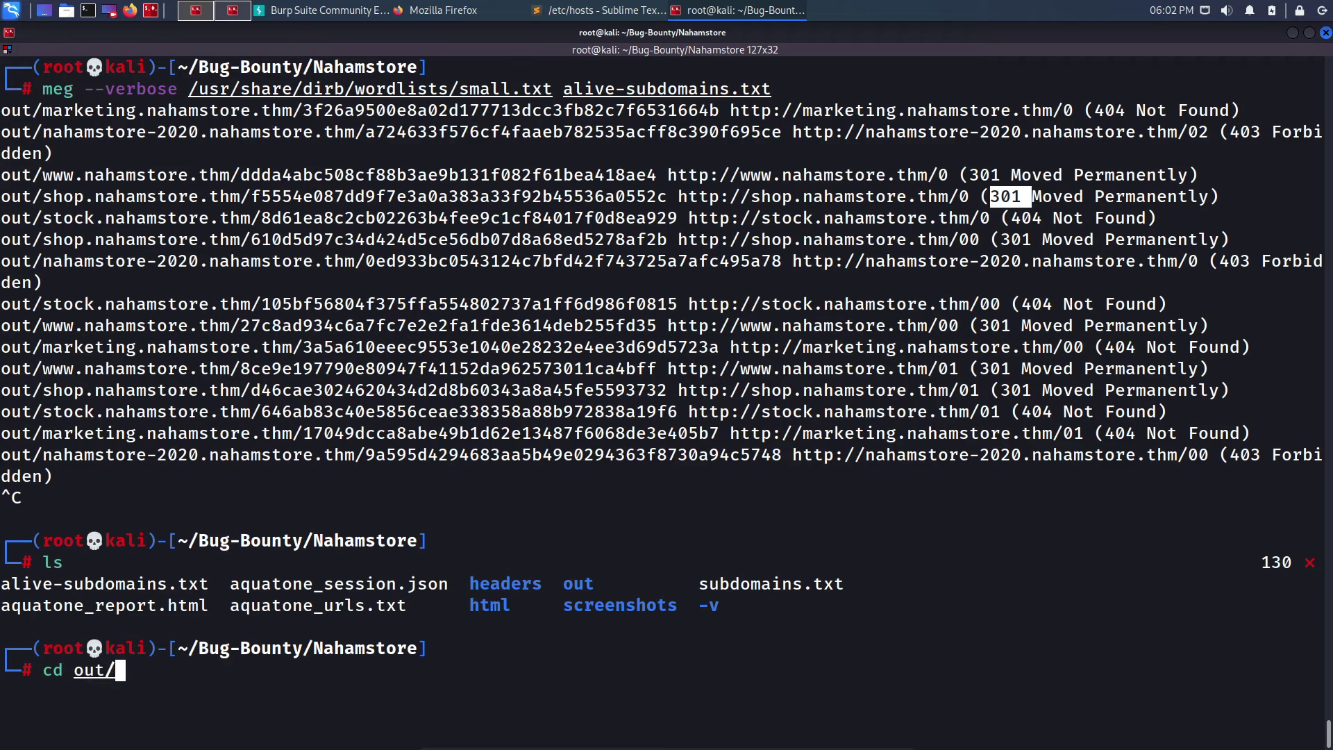
key("Return")
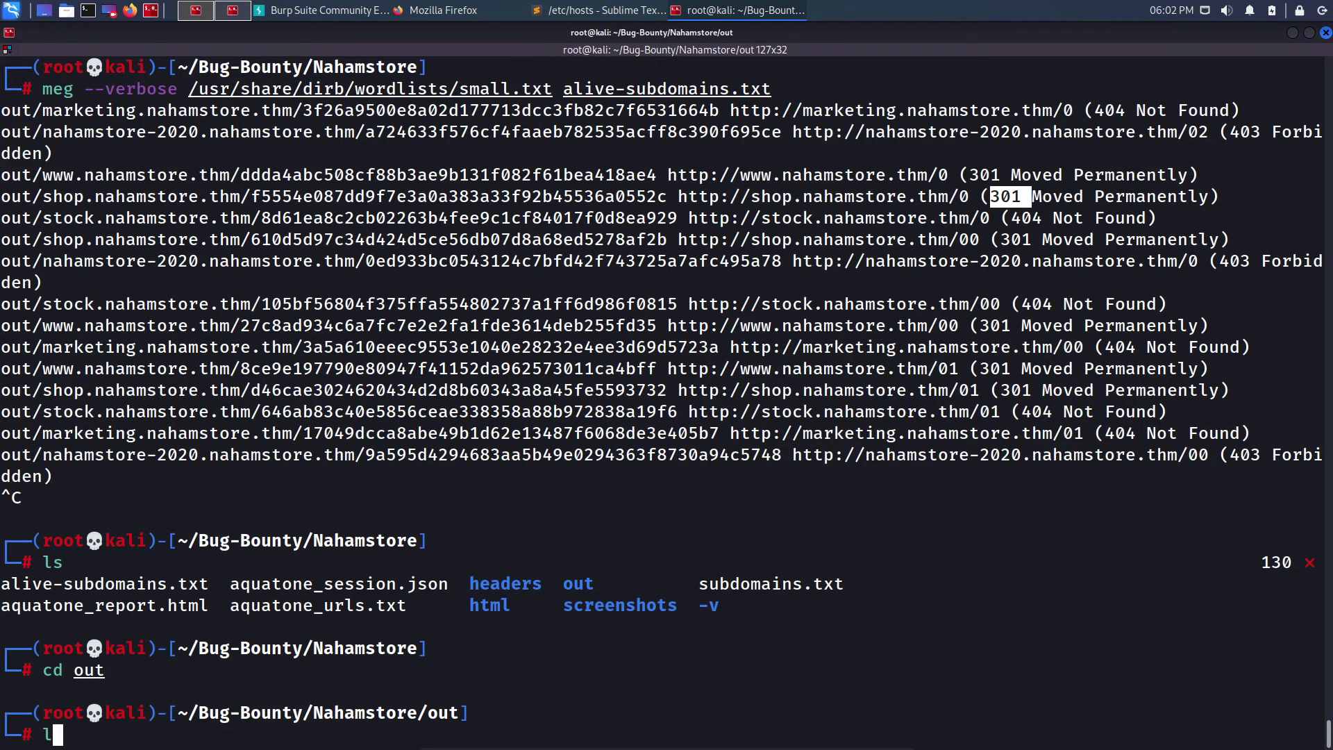
key("ctrl+l")
type("ls")
key("Return")
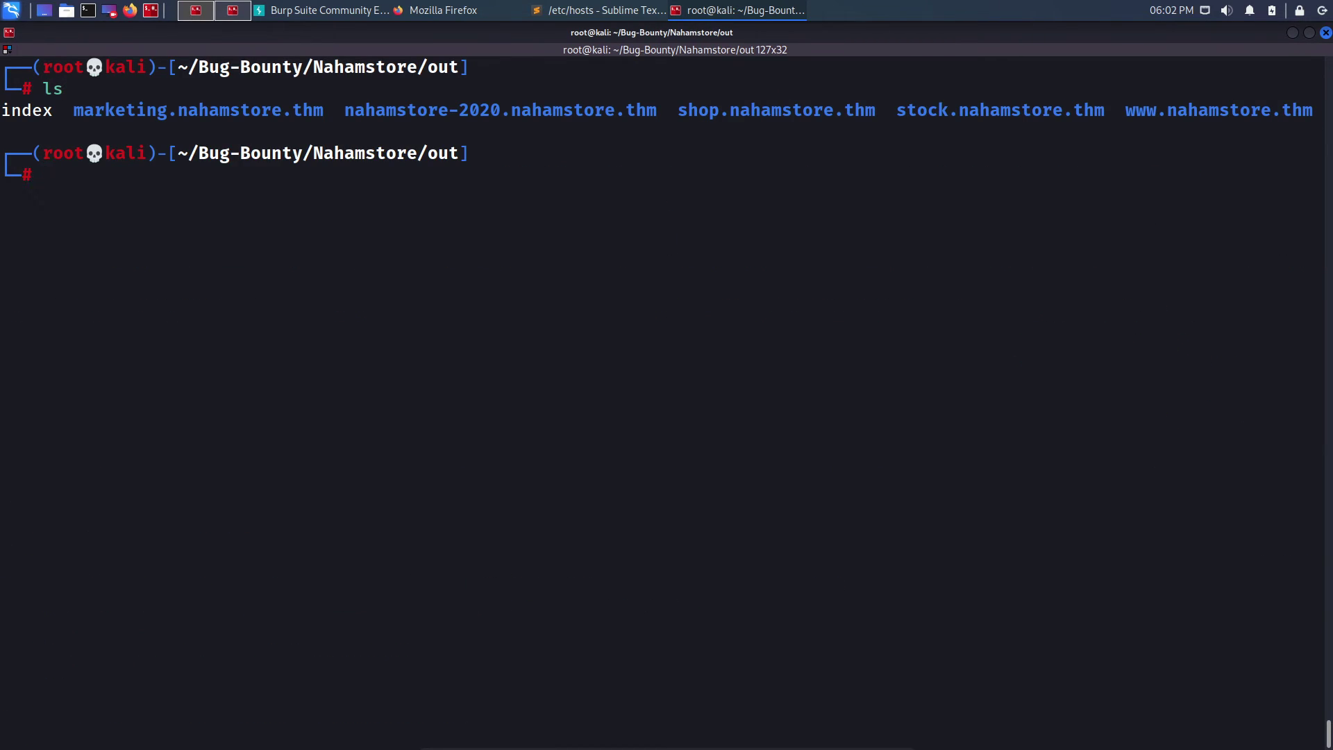
- Enter the marketing.nahamstore.thm directory inside out and list its files
left_click_drag(80, 109, 931, 98)
type("ma")
key("Tab")
key("Return")
type("ls")
key("Return")
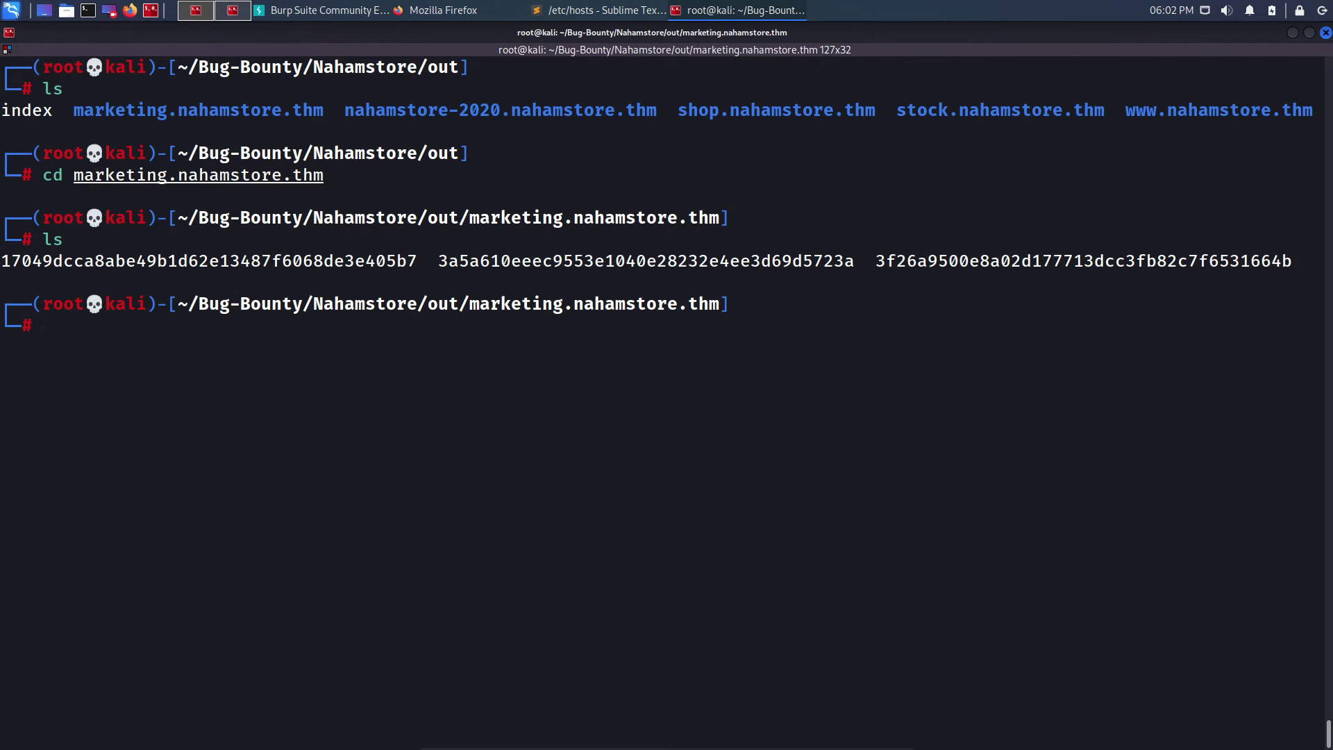
- Print the saved response file starting with 3a5a610 and examine its request path, status line, headers and HTML body
type("cat")
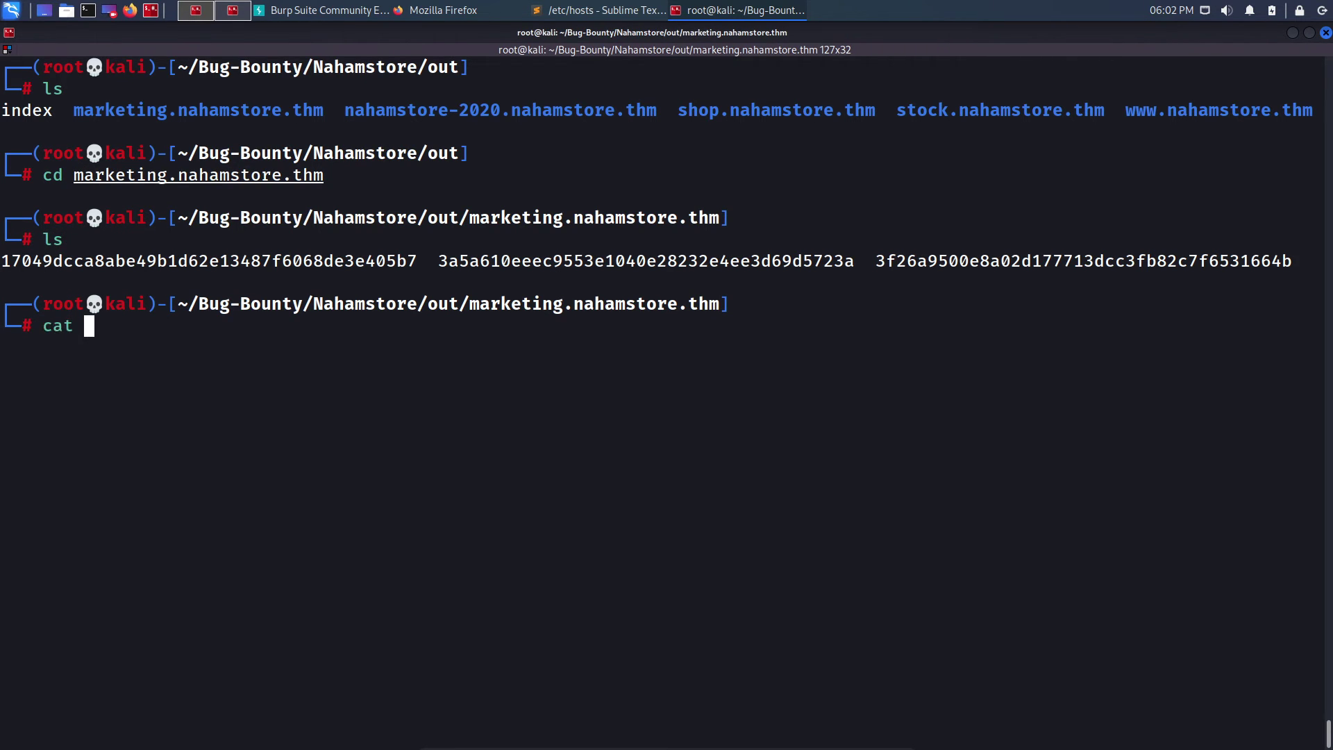
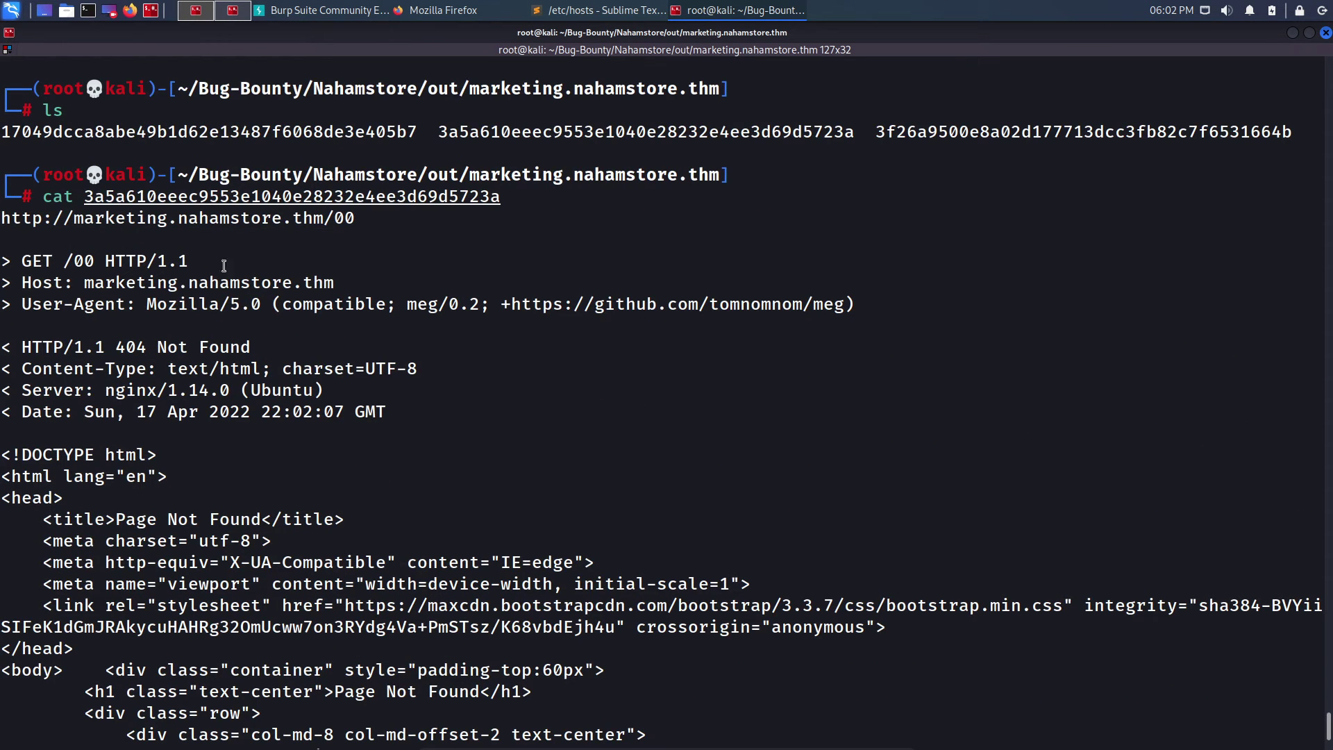
left_click_drag(91, 261, 66, 261)
left_click(66, 261)
left_click_drag(105, 392, 216, 393)
scroll(197, 417, "down", 3)
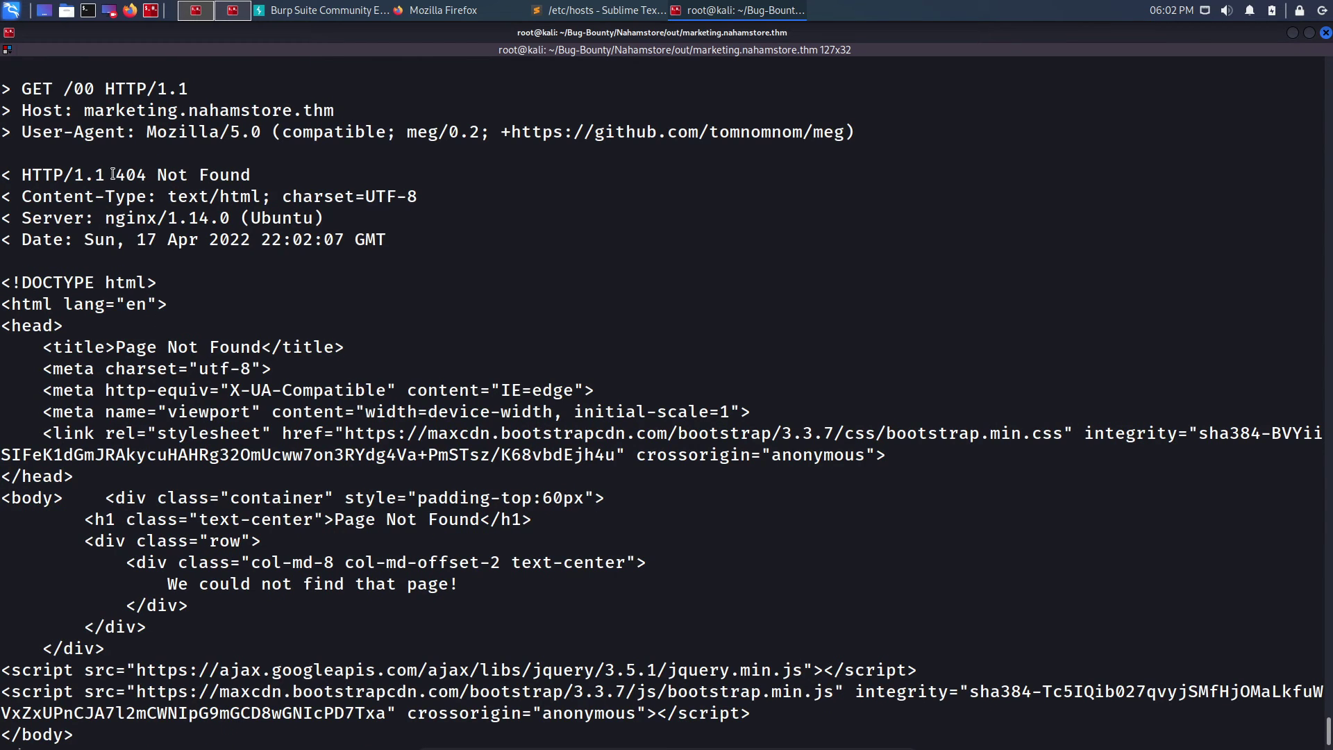
left_click_drag(114, 174, 229, 175)
left_click(224, 249)
scroll(236, 327, "down", 2)
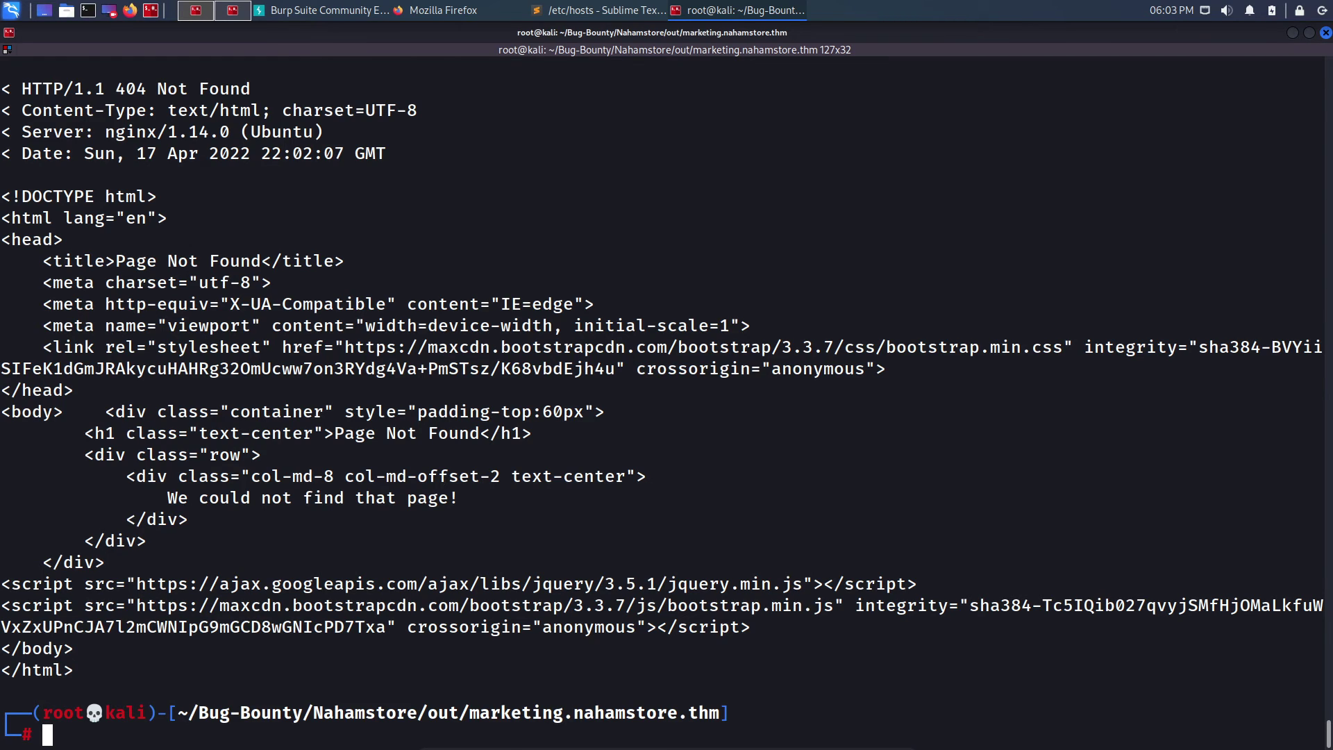
- Go back up two directories to the Nahamstore folder and list its contents on a cleared screen
type("ls")
key("BackSpace")
key("BackSpace")
type("cd ../../")
key("Return")
key("ctrl+l")
type("ls")
key("Return")
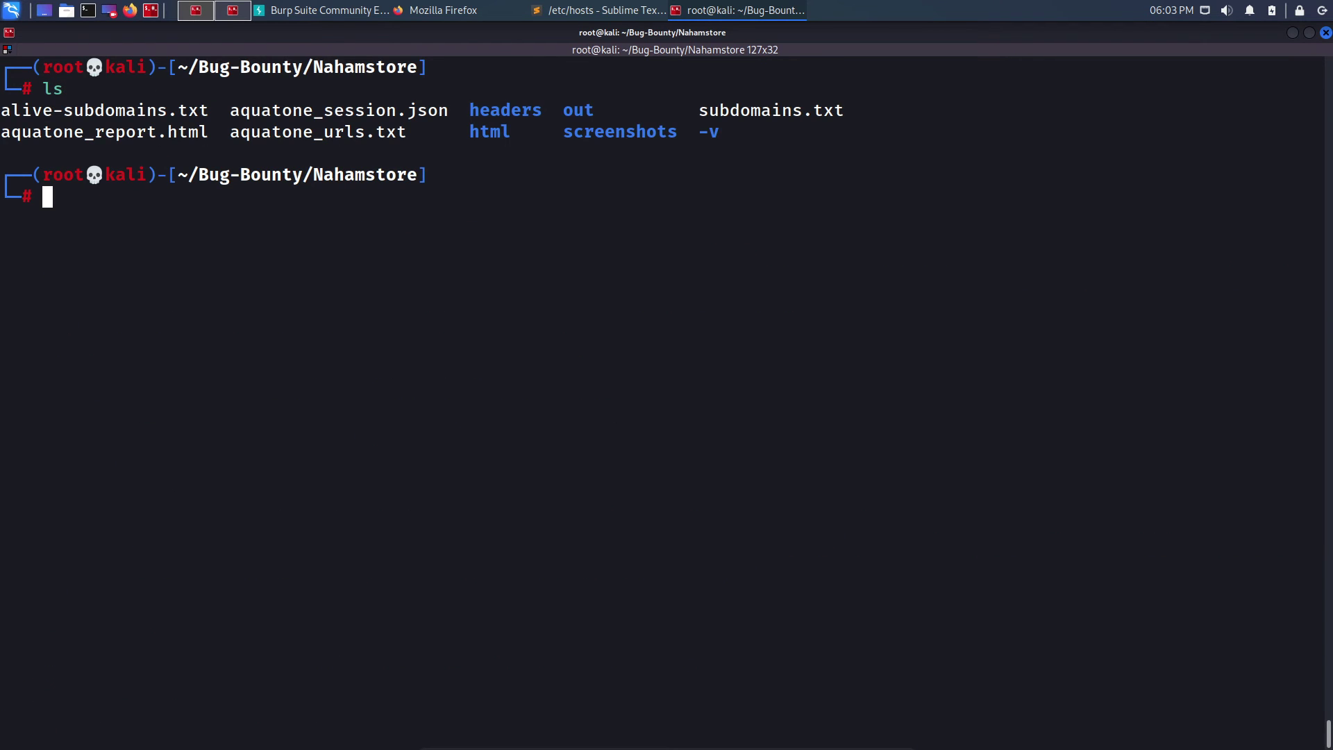
- Delete the out directory recursively from the Nahamstore folder
key("ctrl+l")
type("rm -")
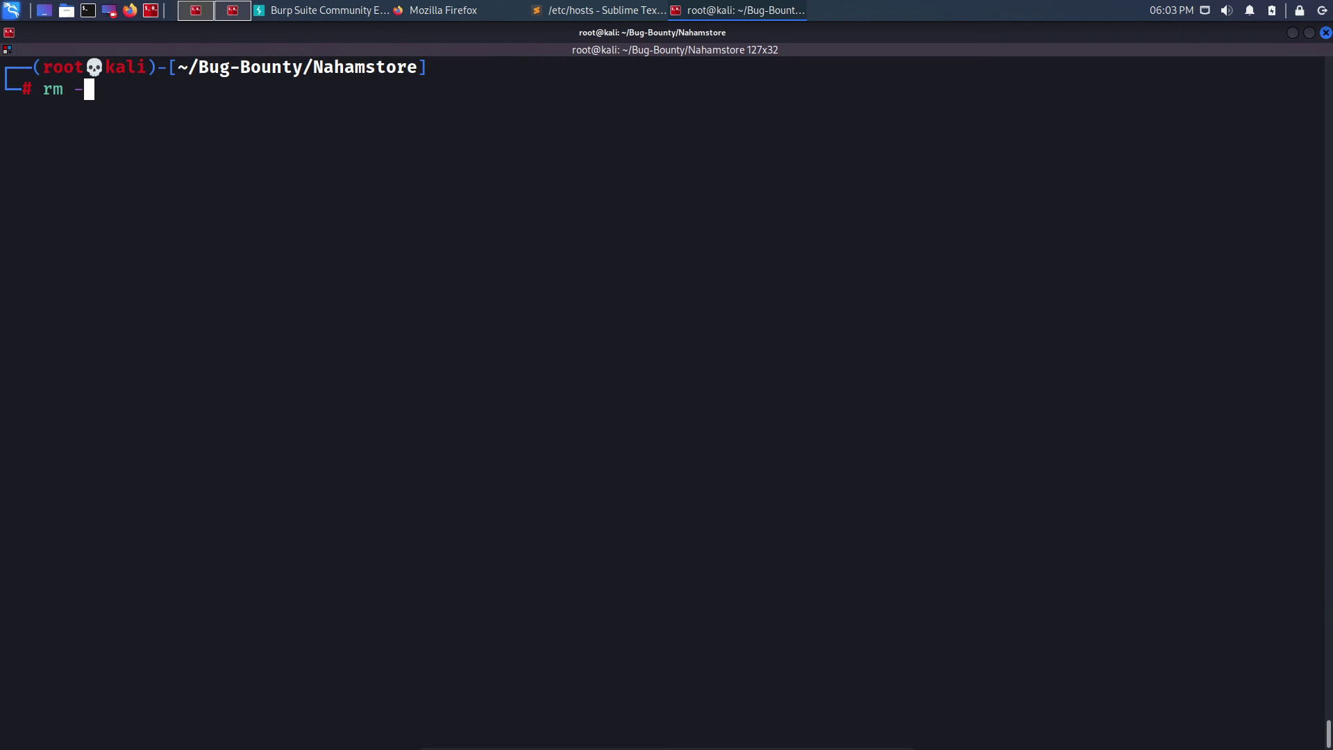
type("r ou")
key("Tab")
key("Return")
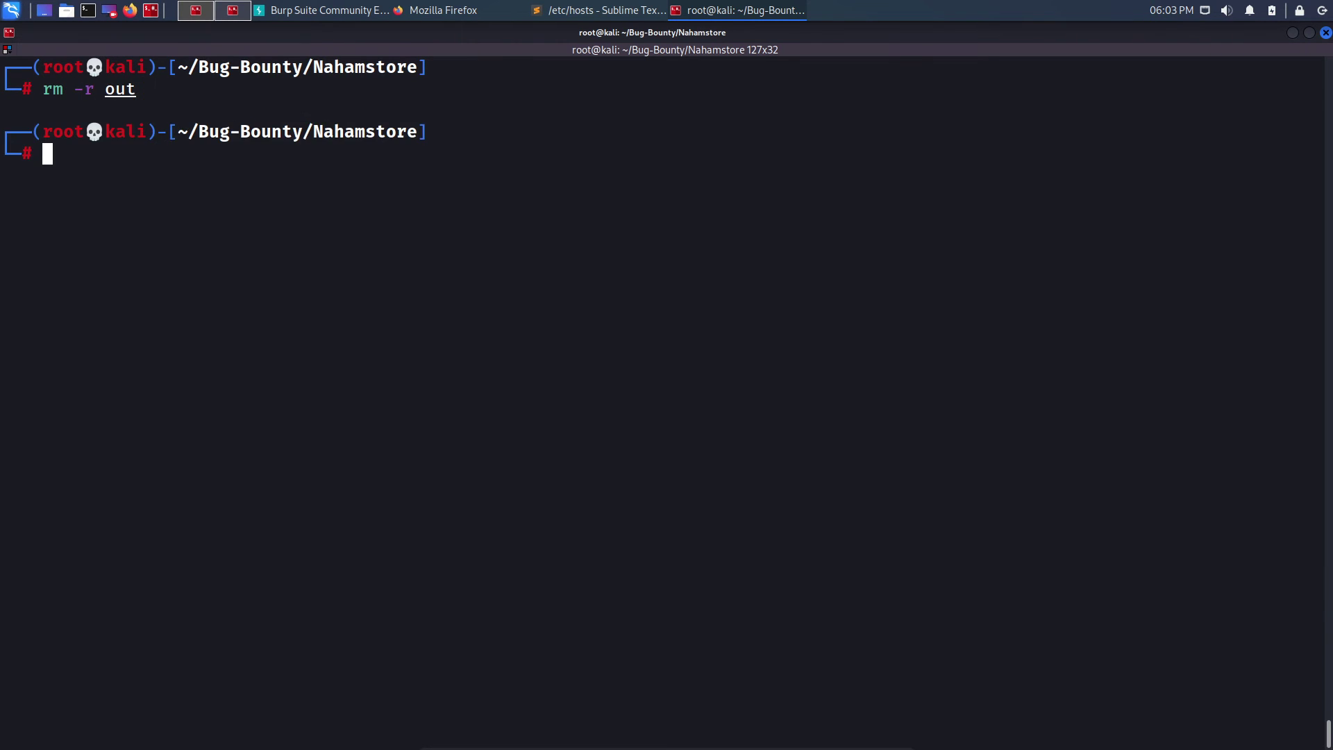
- Rerun the earlier verbose meg command with small.txt and alive-subdomains.txt, adding -s 301, then stop it and clear the terminal
key("ctrl+l")
type("me")
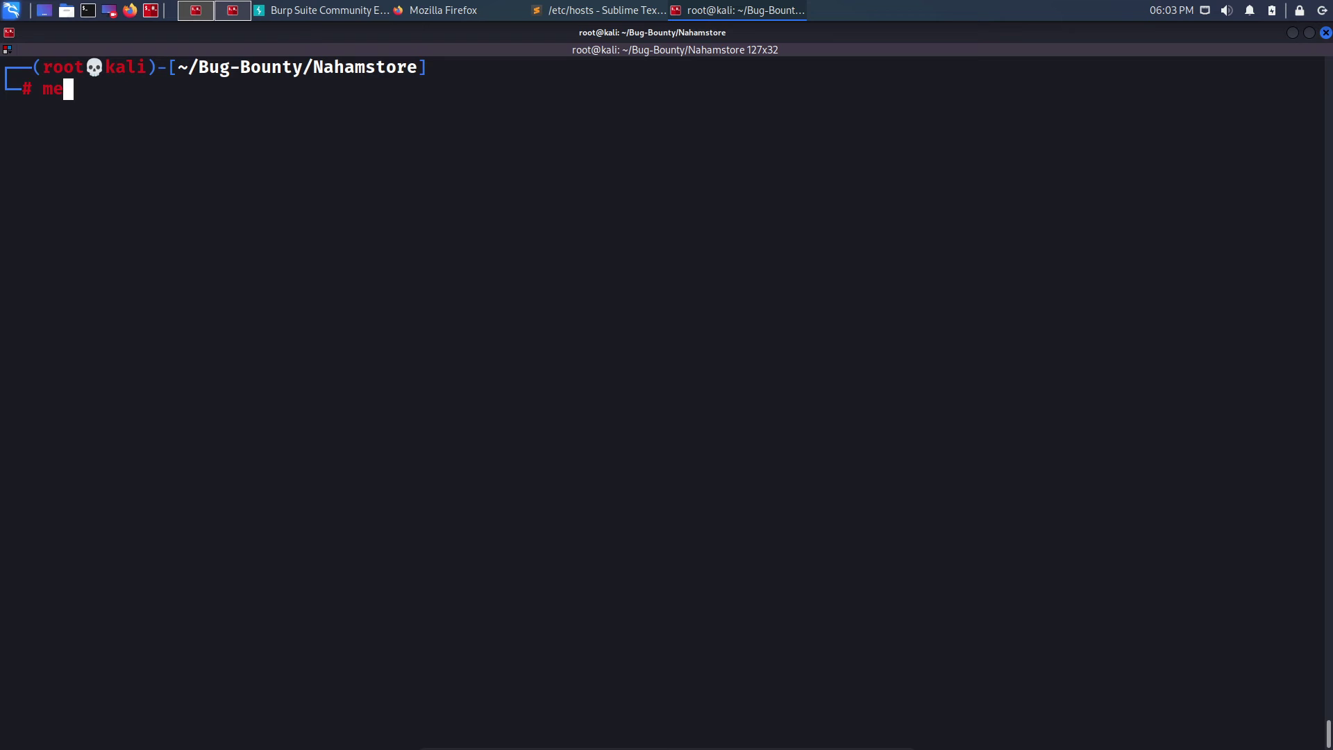
key("BackSpace")
key("BackSpace")
key("ctrl+r")
type("me")
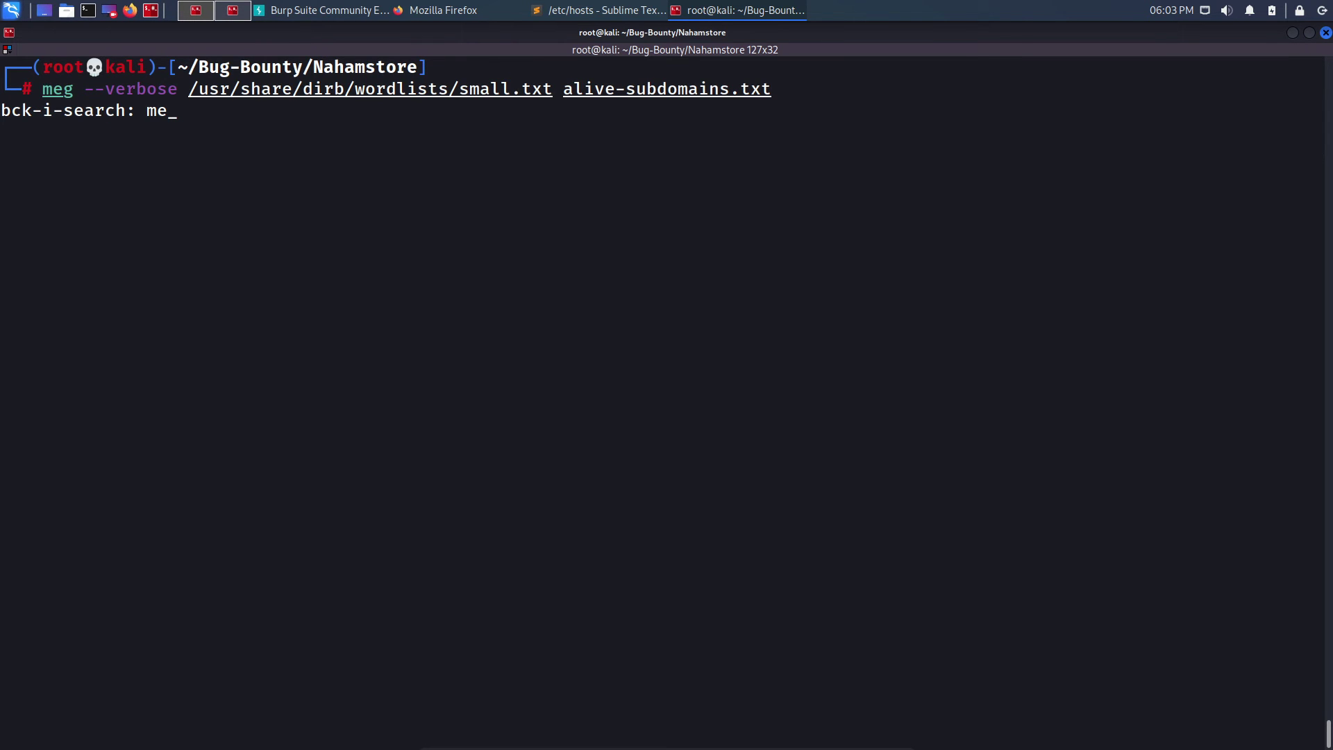
key("Right")
key("Right")
key("Right")
key("Right")
key("Right")
key("Right")
key("Right")
key("Right")
key("Right")
key("Right")
key("Right")
key("Right")
key("Right")
key("Right")
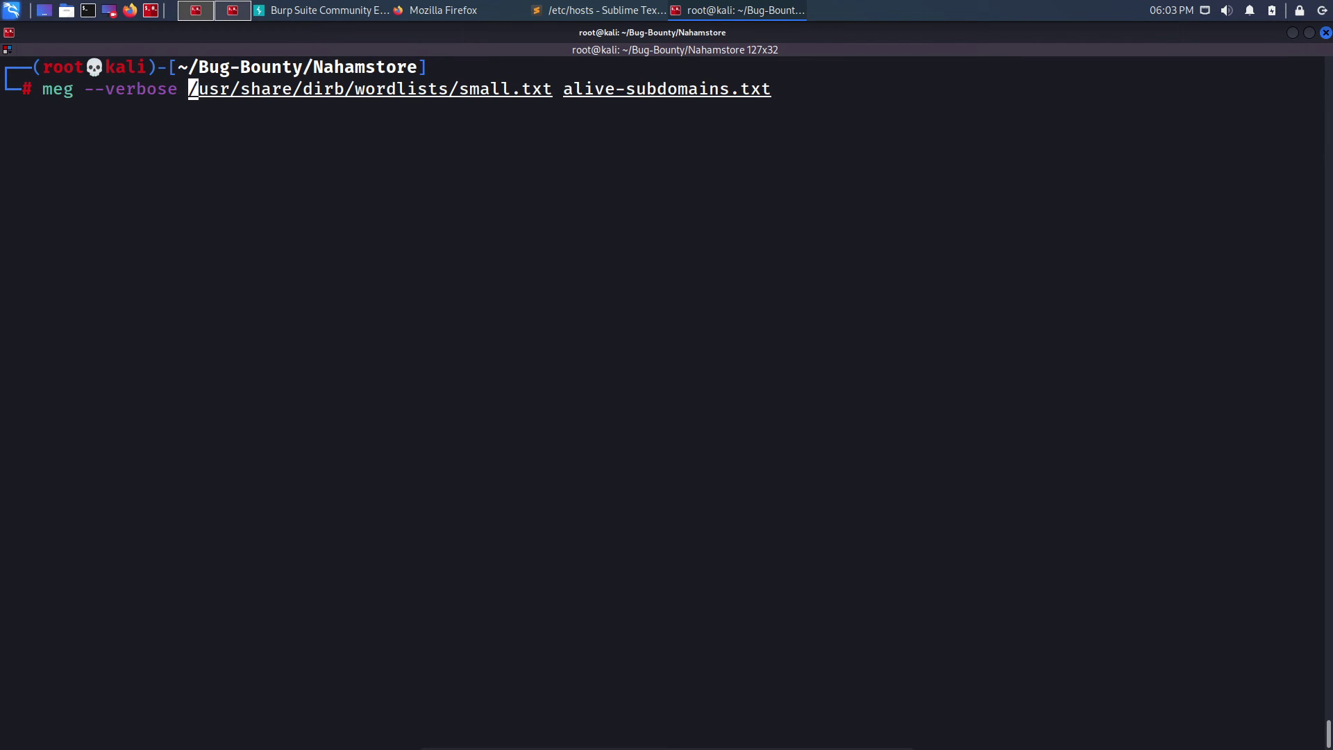
type("-s ")
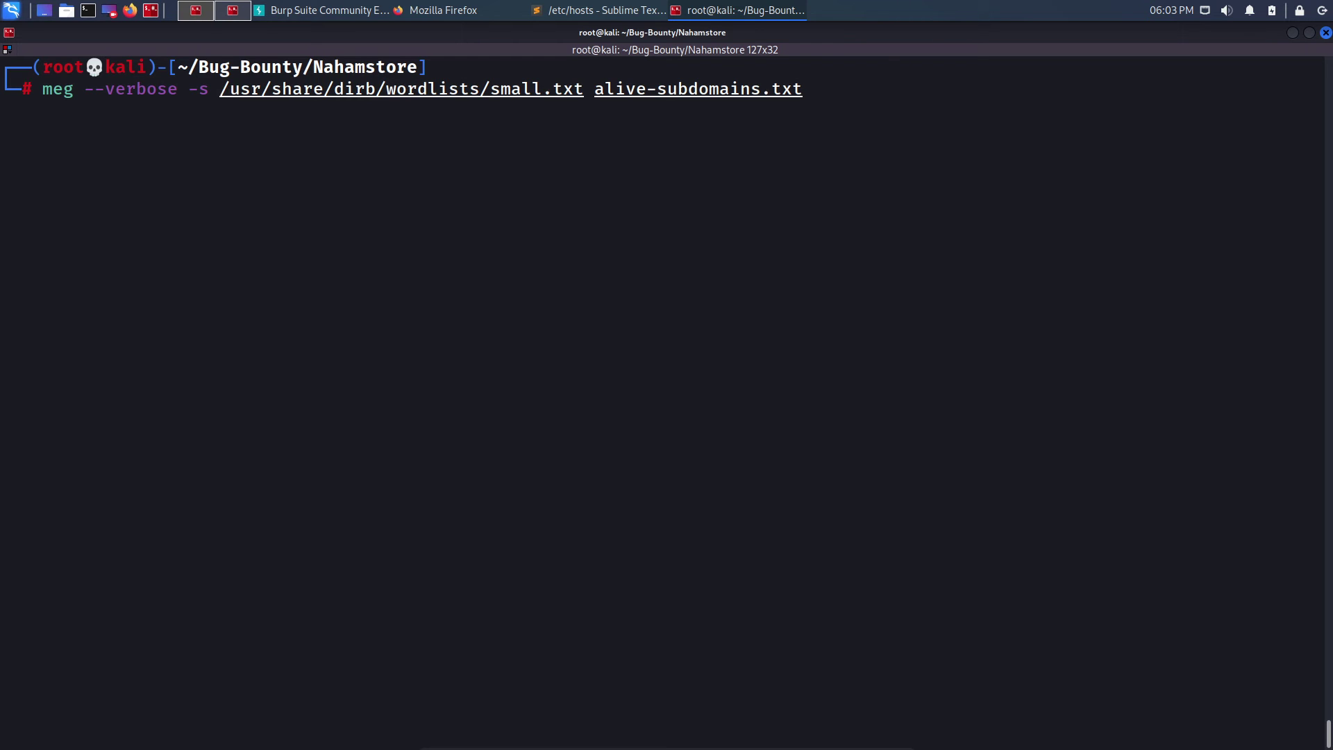
type("301")
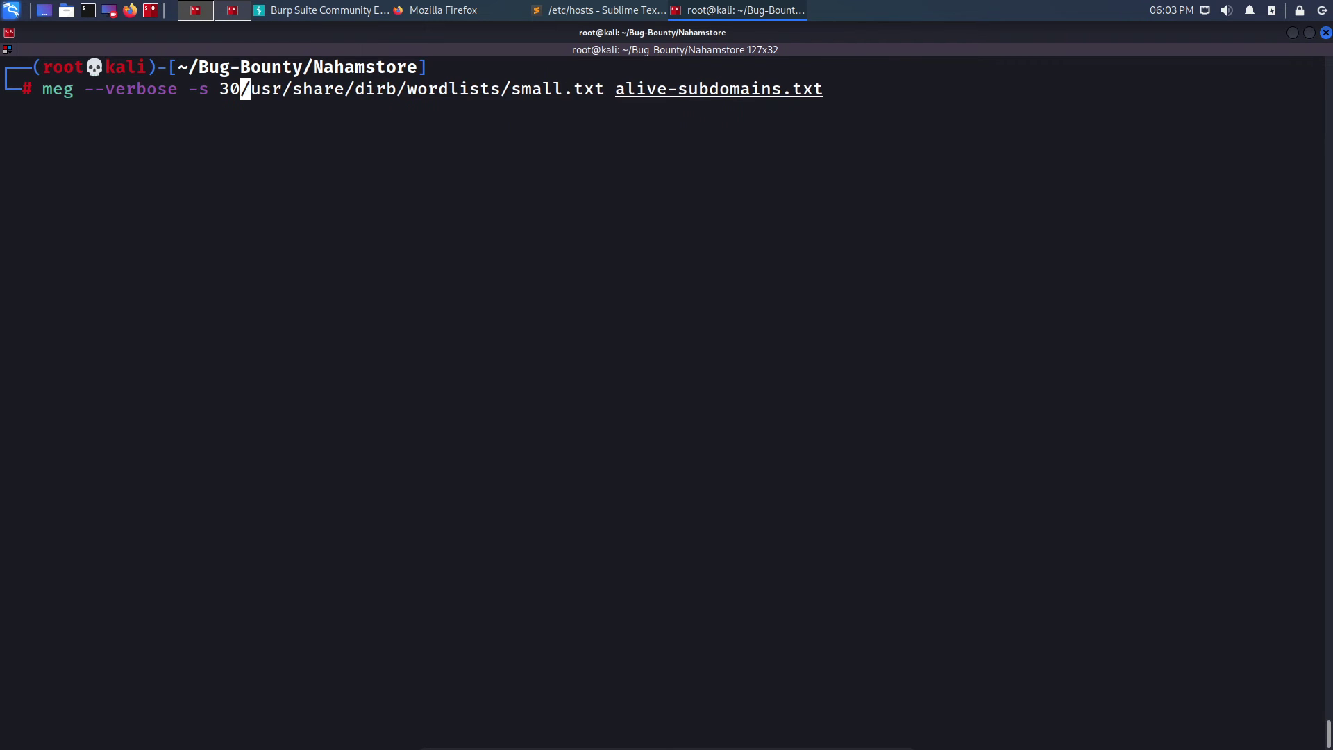
key("Return")
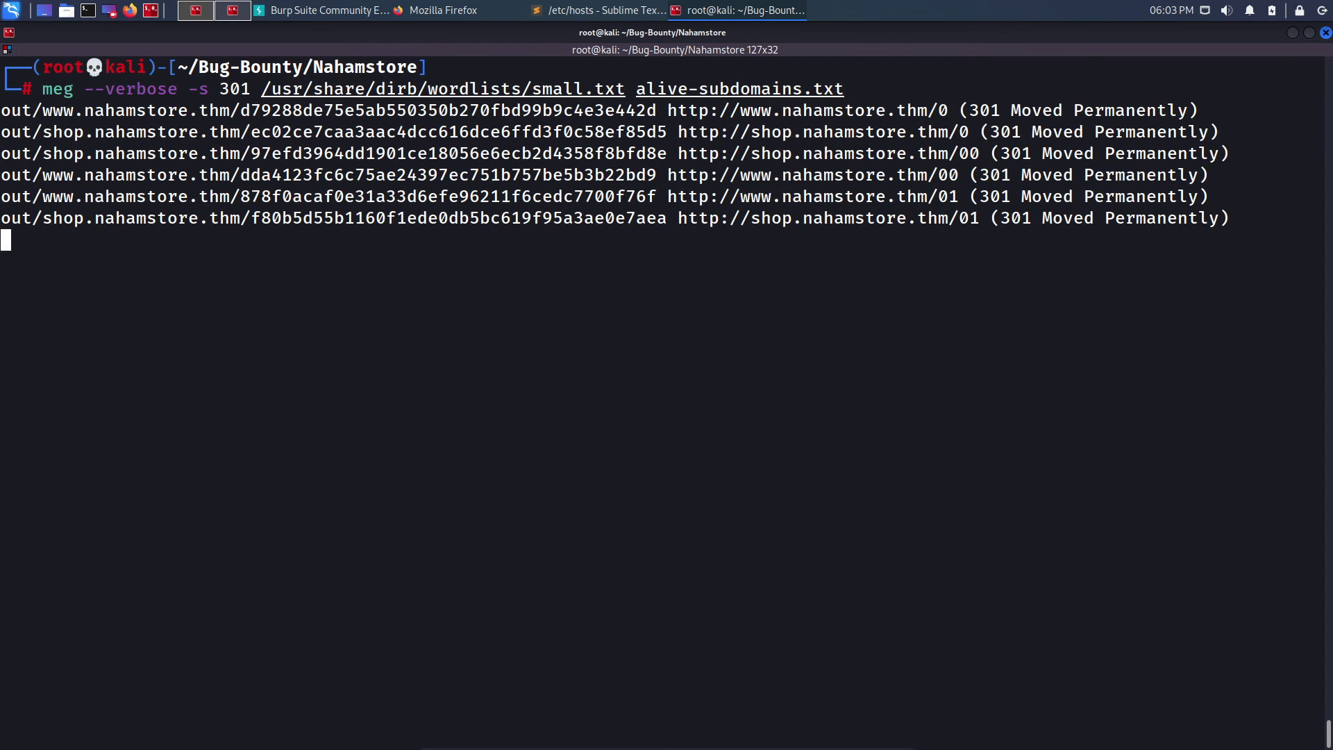
key("ctrl+c")
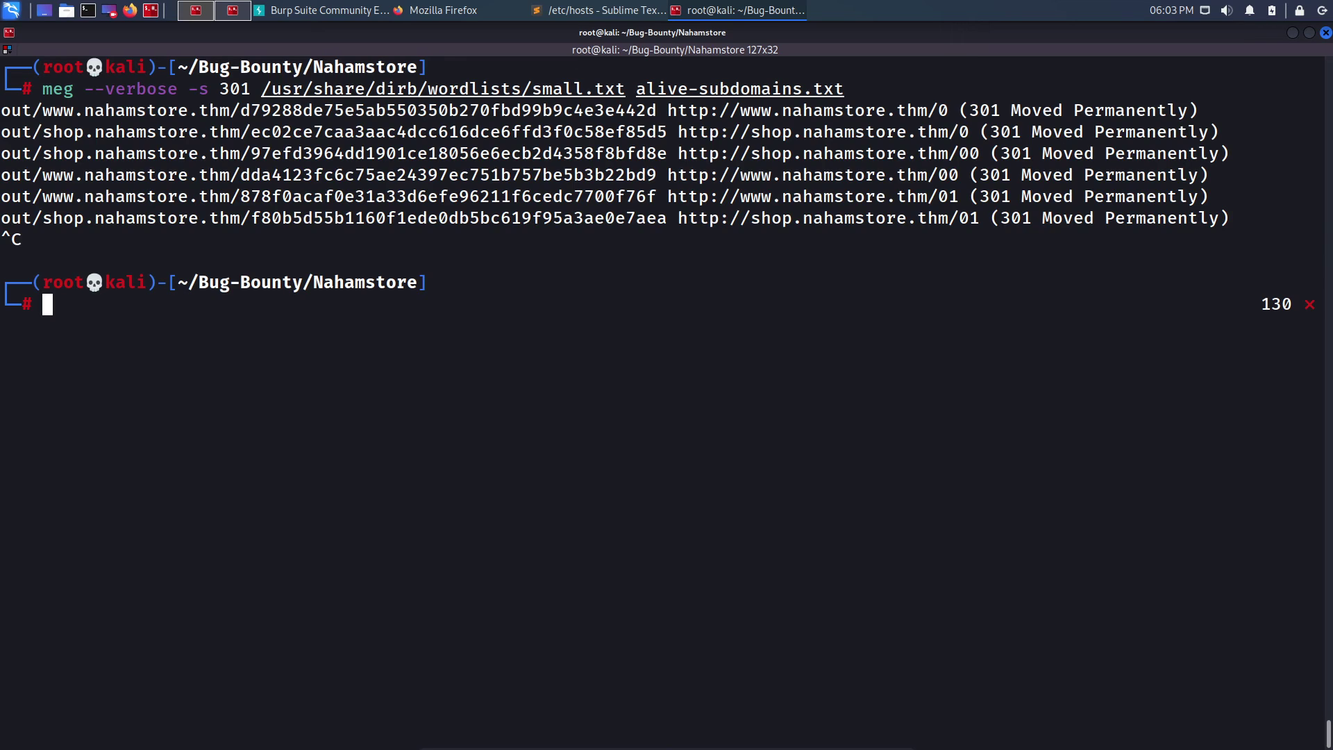
key("ctrl+l")
- Switch to Firefox, bring up the nahamstore-2020 page and turn off the Burp proxy
key("alt+Tab")
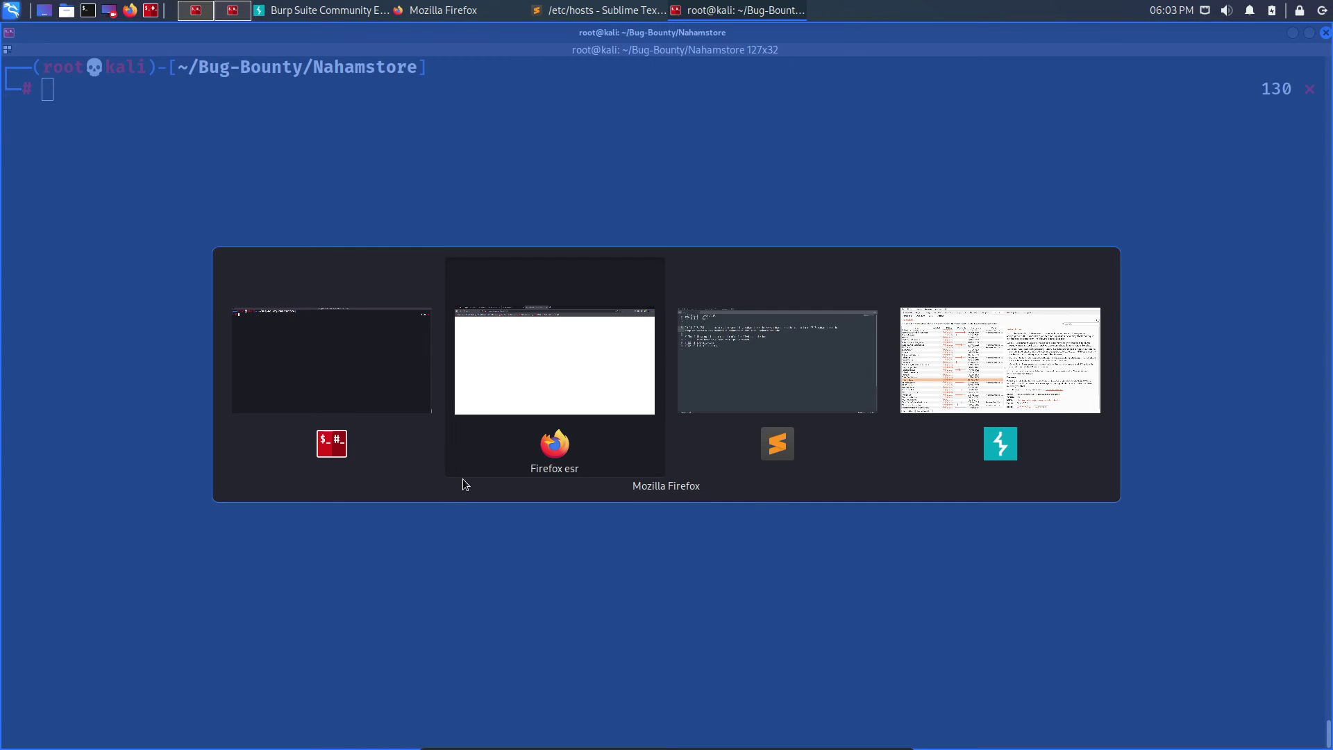
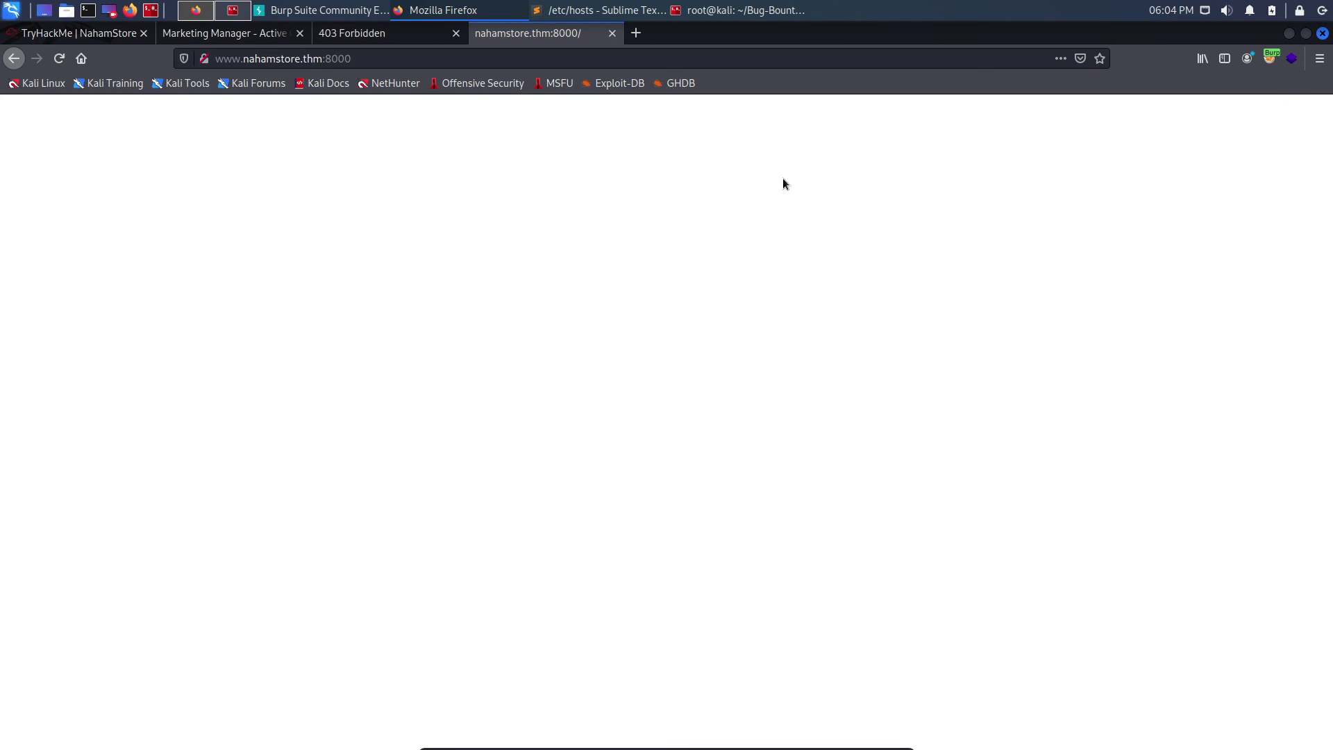
left_click(358, 32)
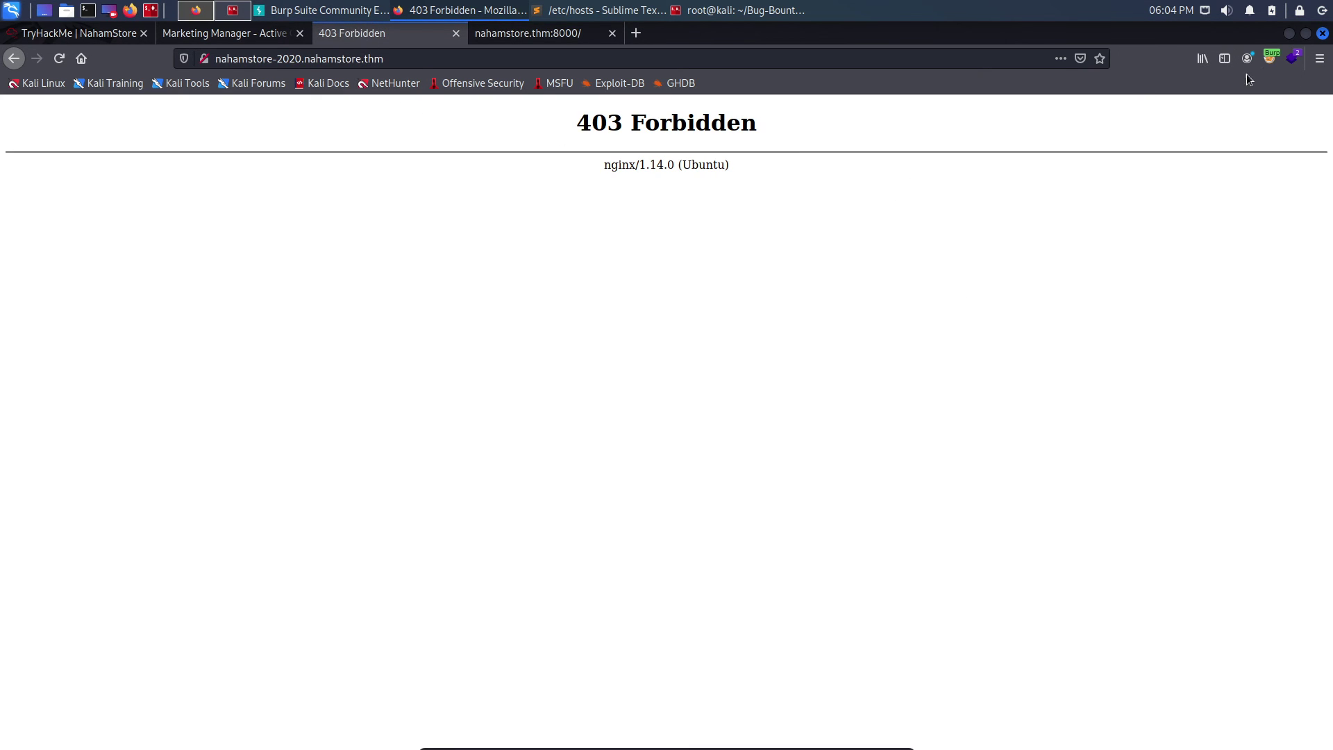
left_click(1270, 57)
left_click(1111, 153)
left_click(232, 35)
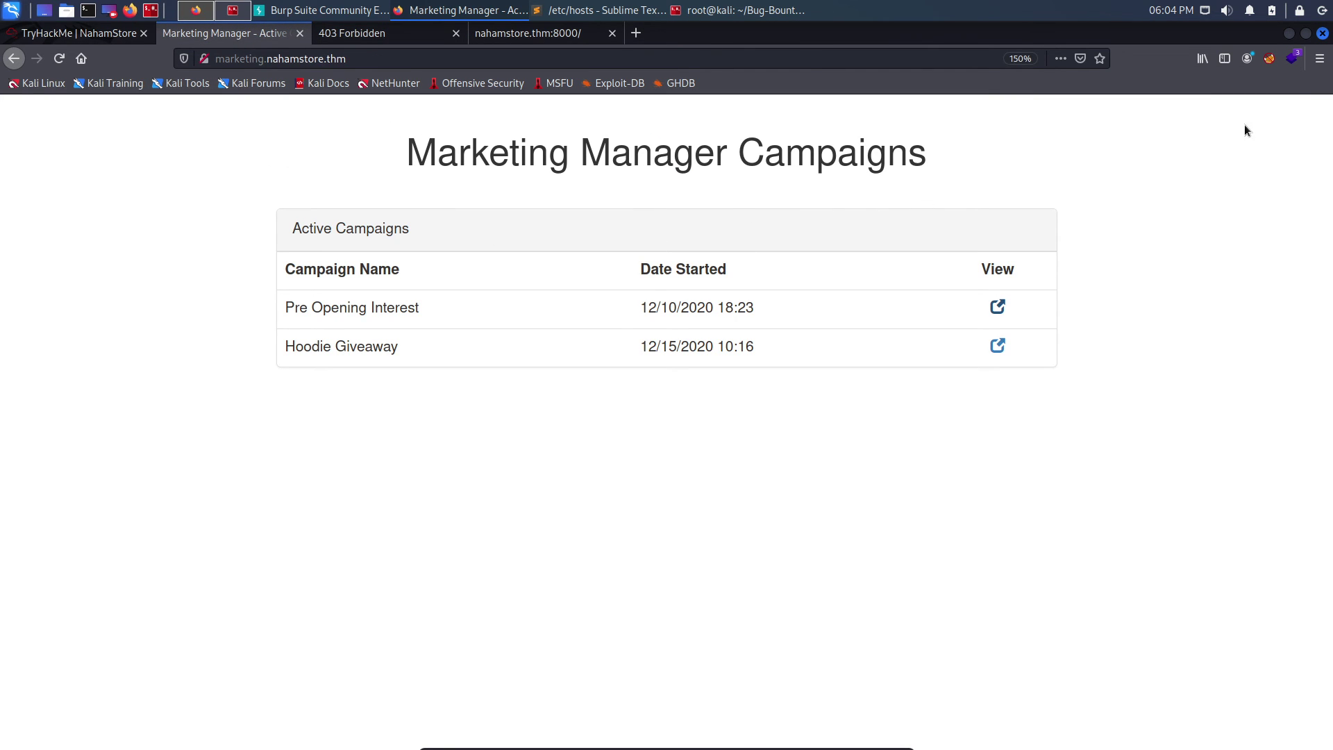
left_click(1293, 59)
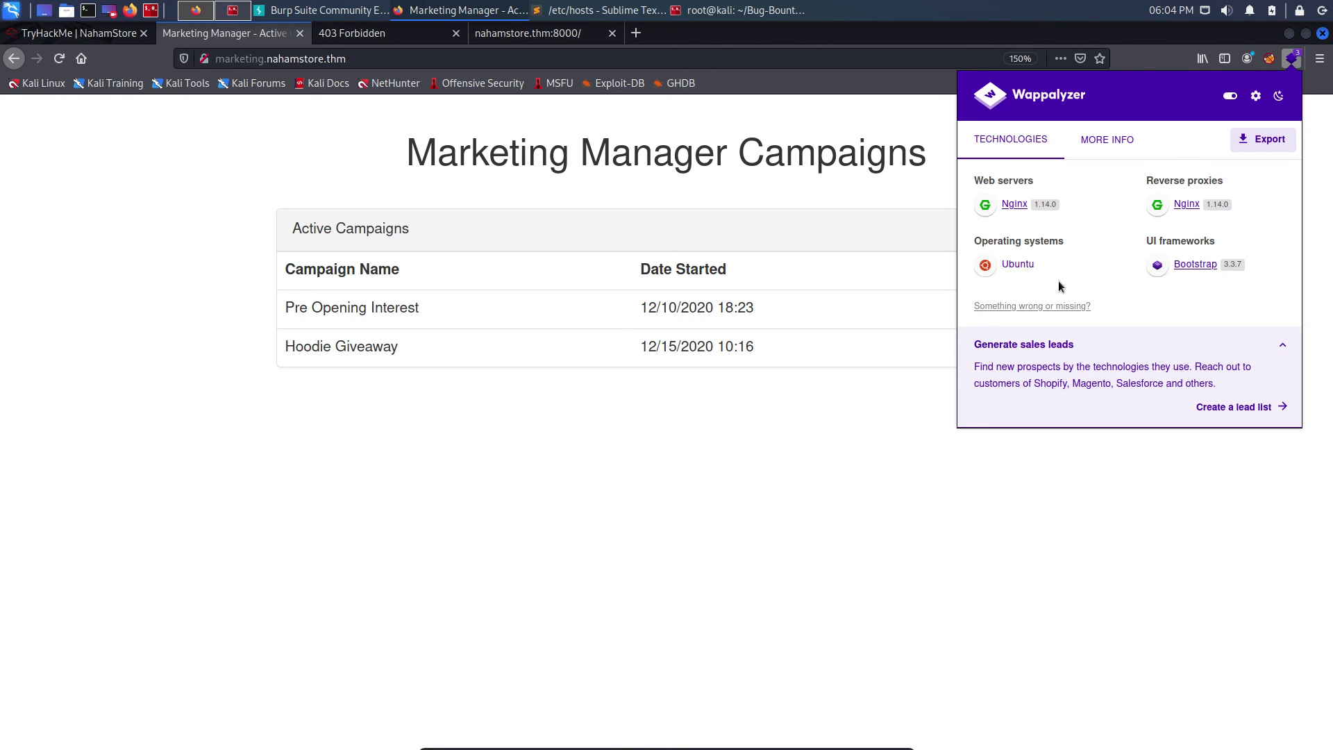
left_click(569, 448)
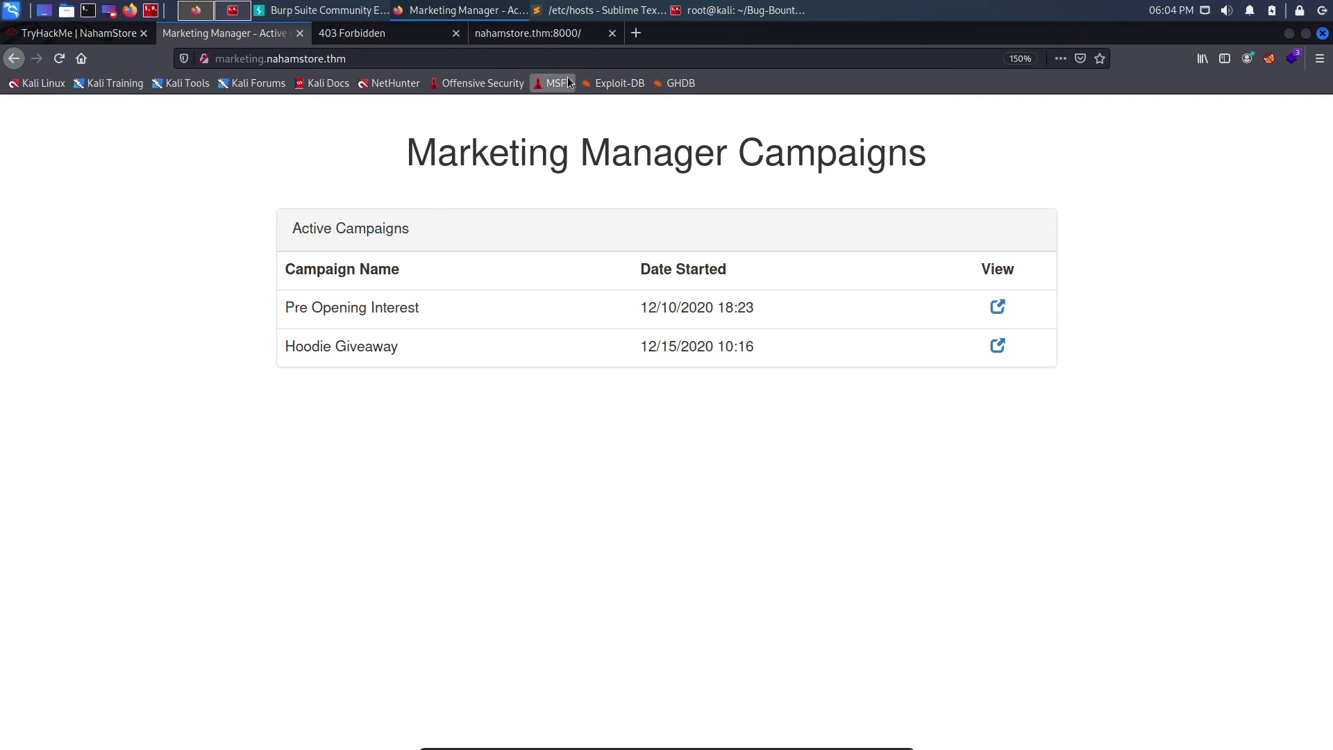
left_click(557, 34)
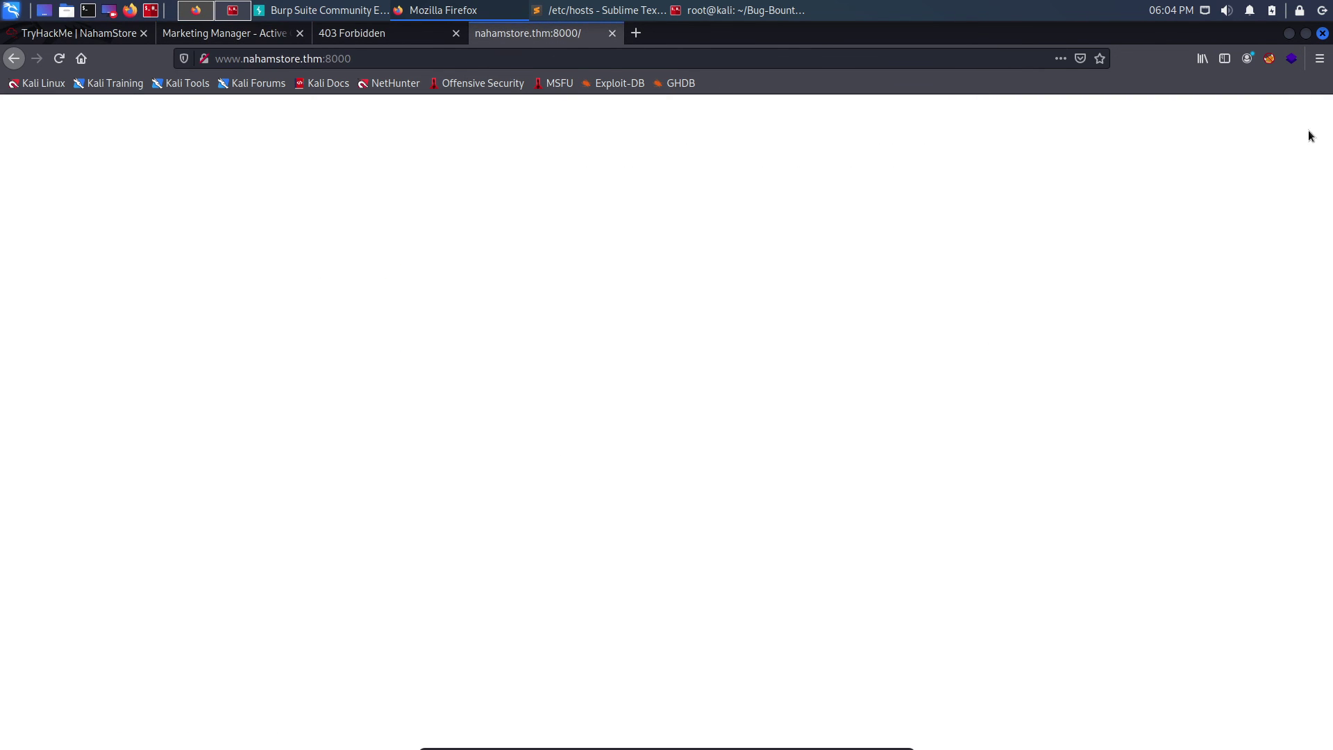
left_click(1292, 59)
left_click(958, 241)
key("alt+Tab")
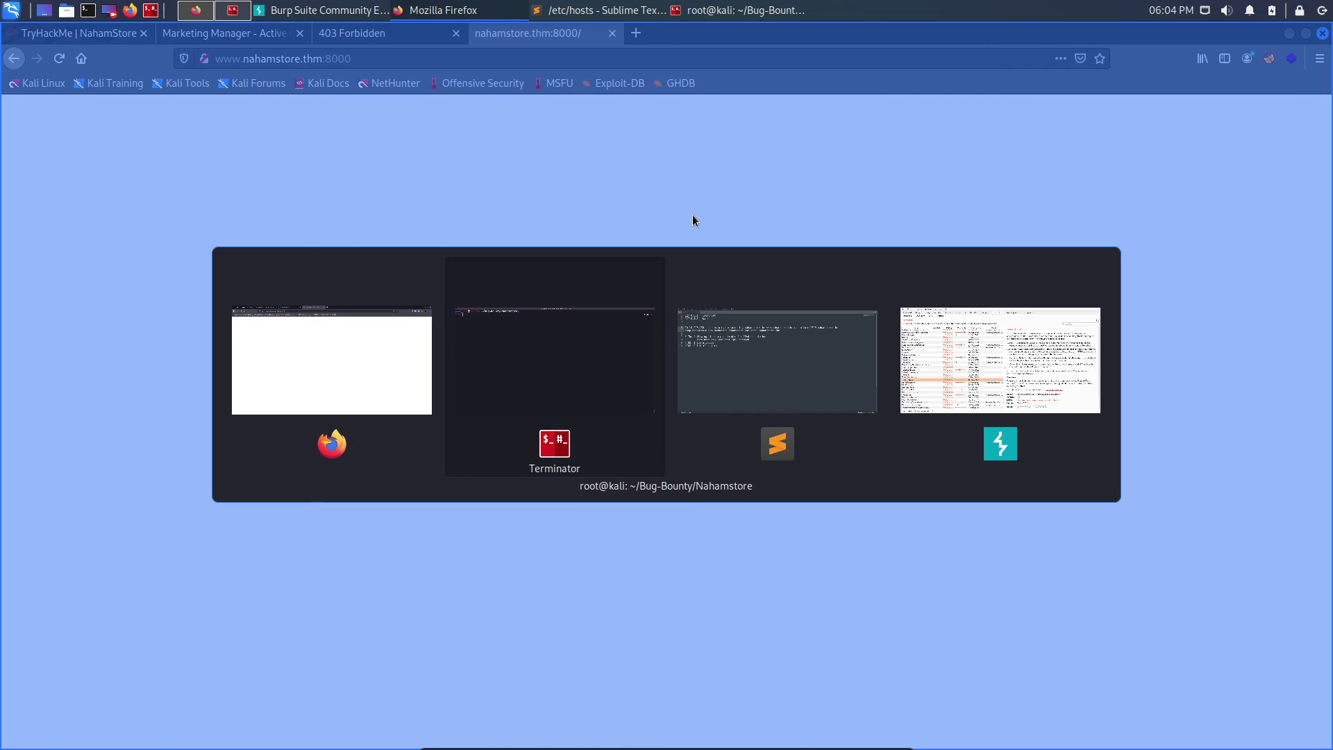
type("cat al")
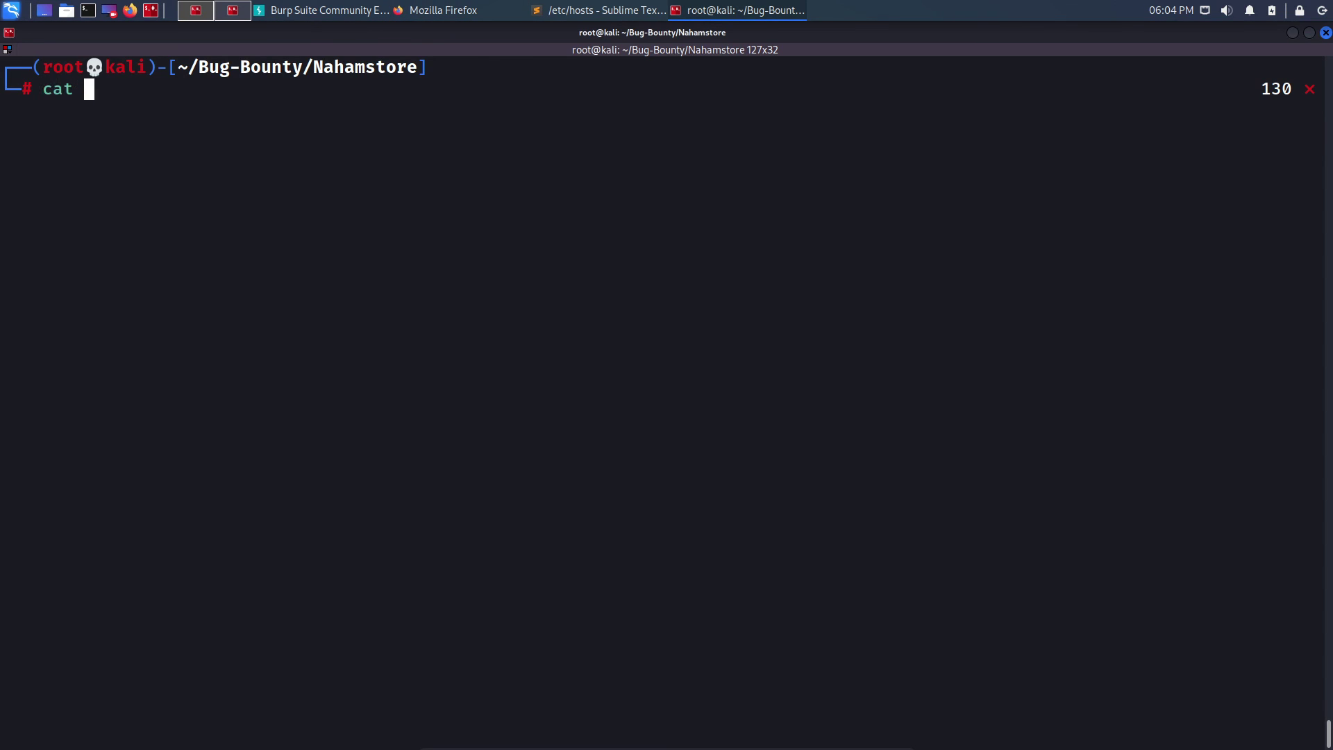
key("Tab")
key("Return")
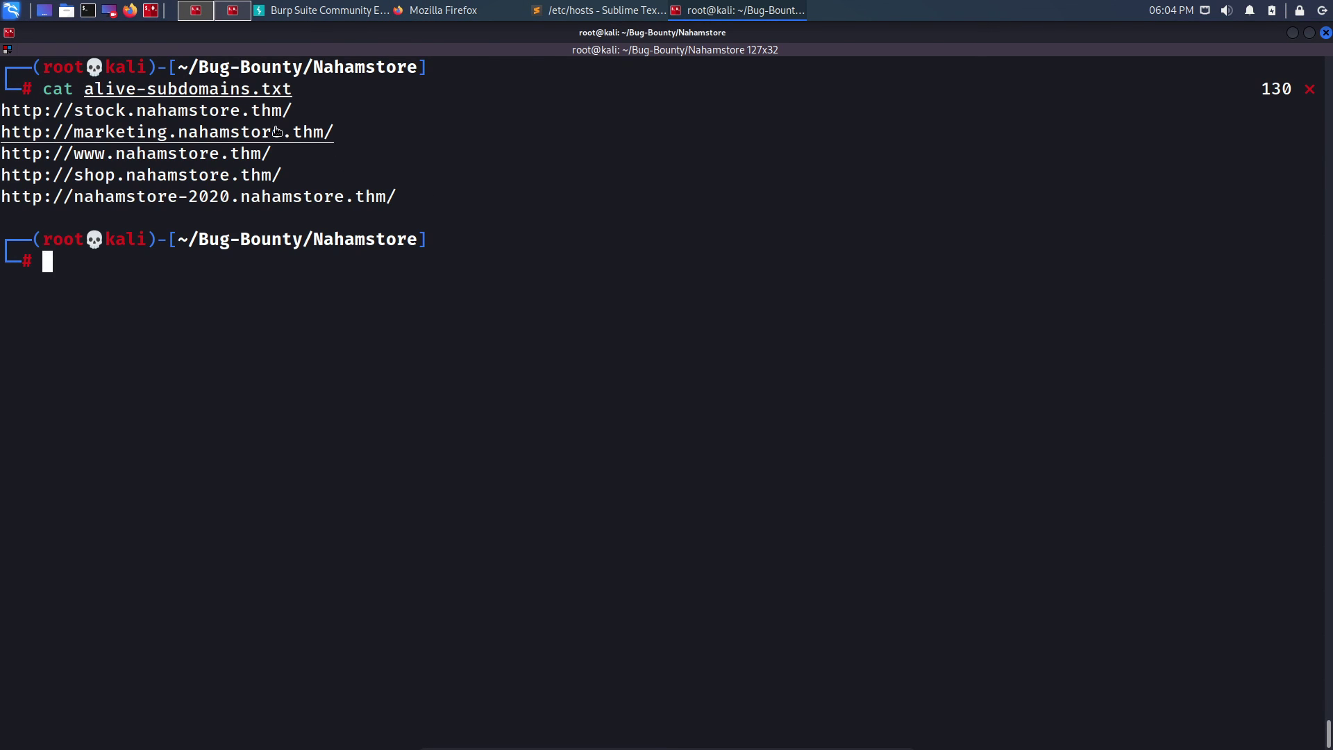
left_click_drag(292, 109, 2, 112)
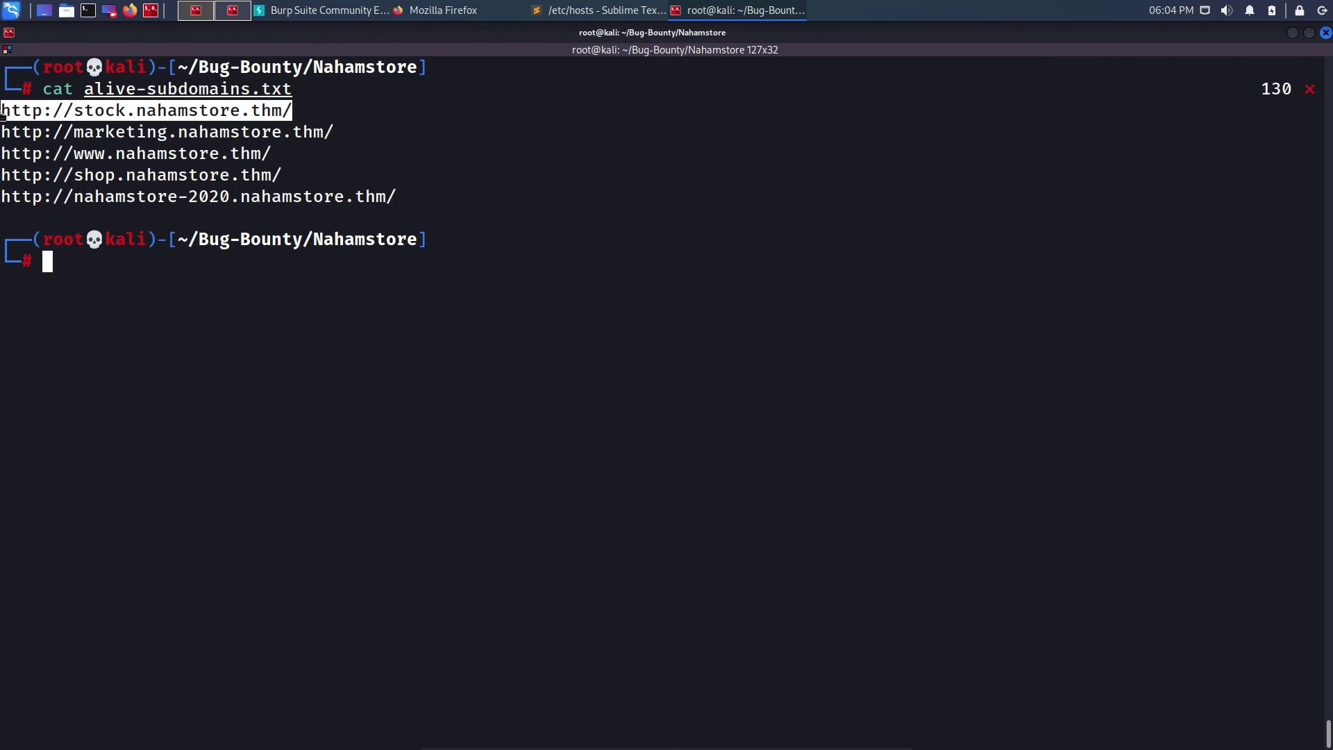
left_click(437, 9)
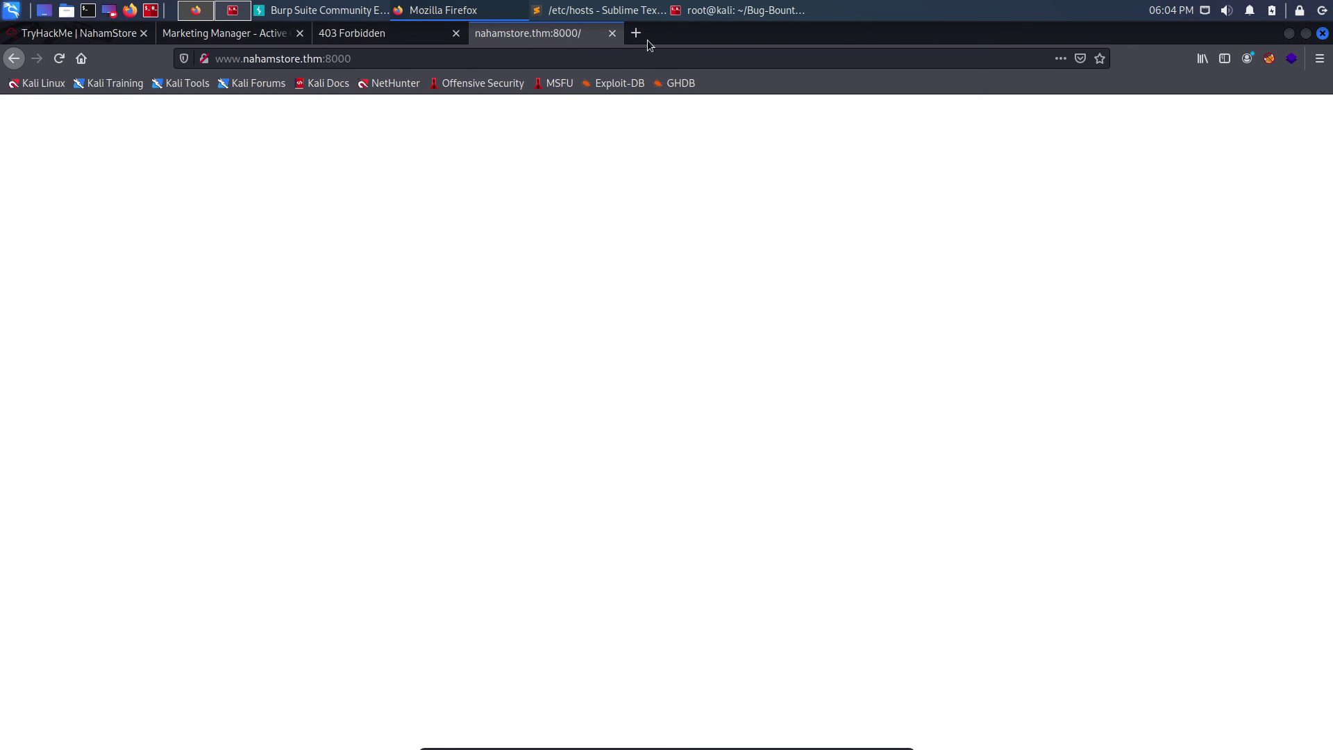
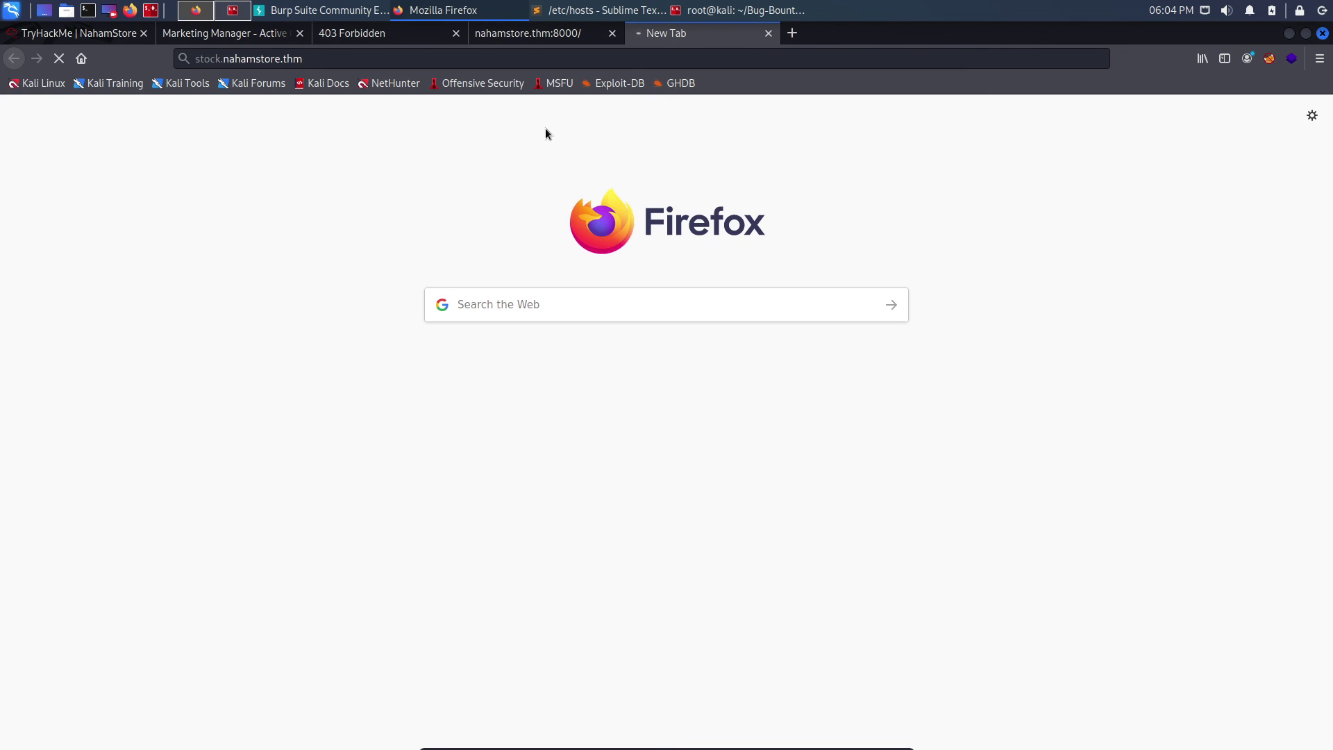
key("alt+Tab")
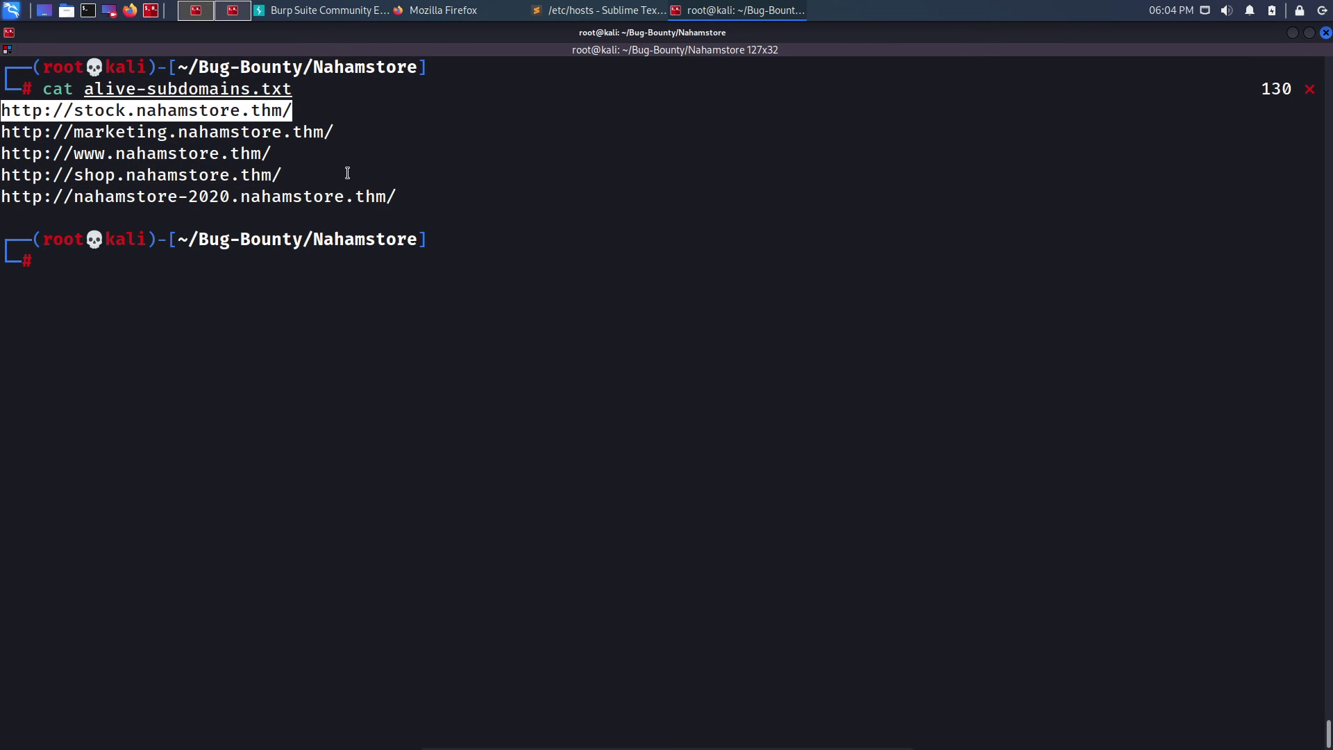
left_click_drag(396, 196, 2, 198)
key("alt+Tab")
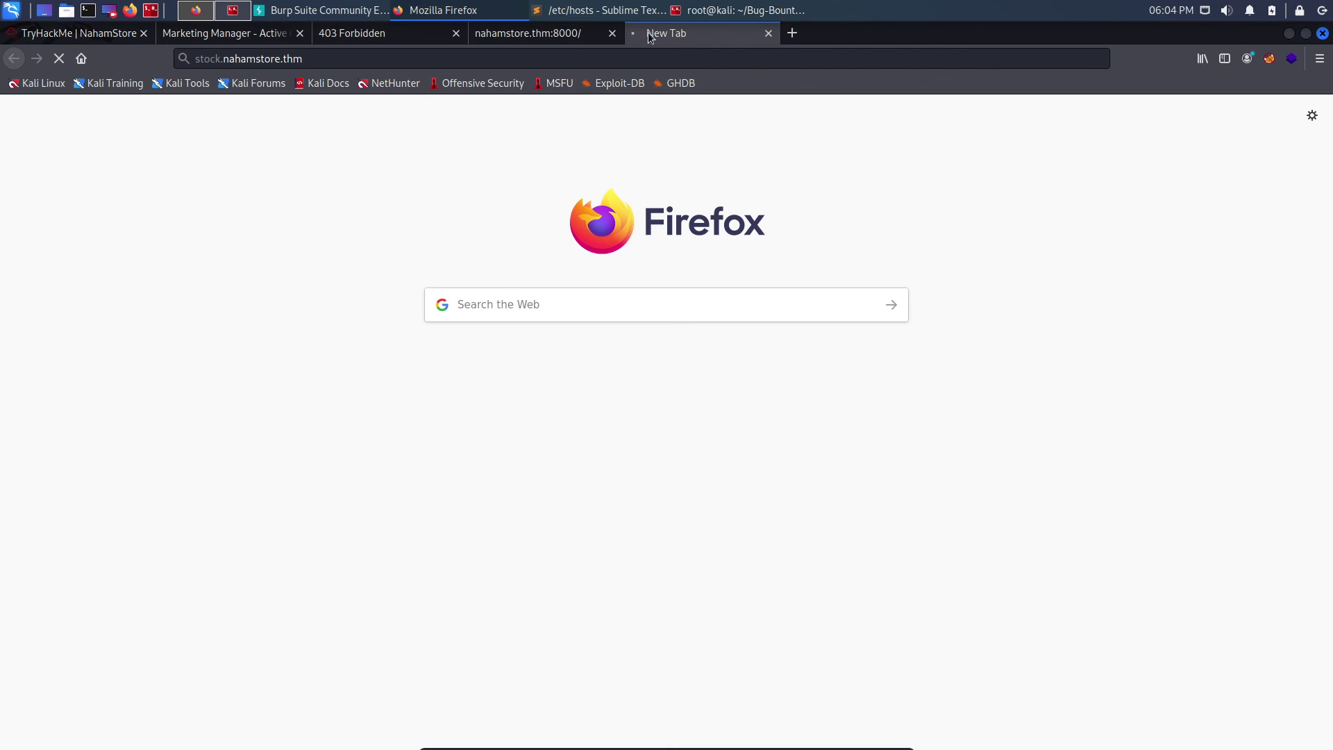
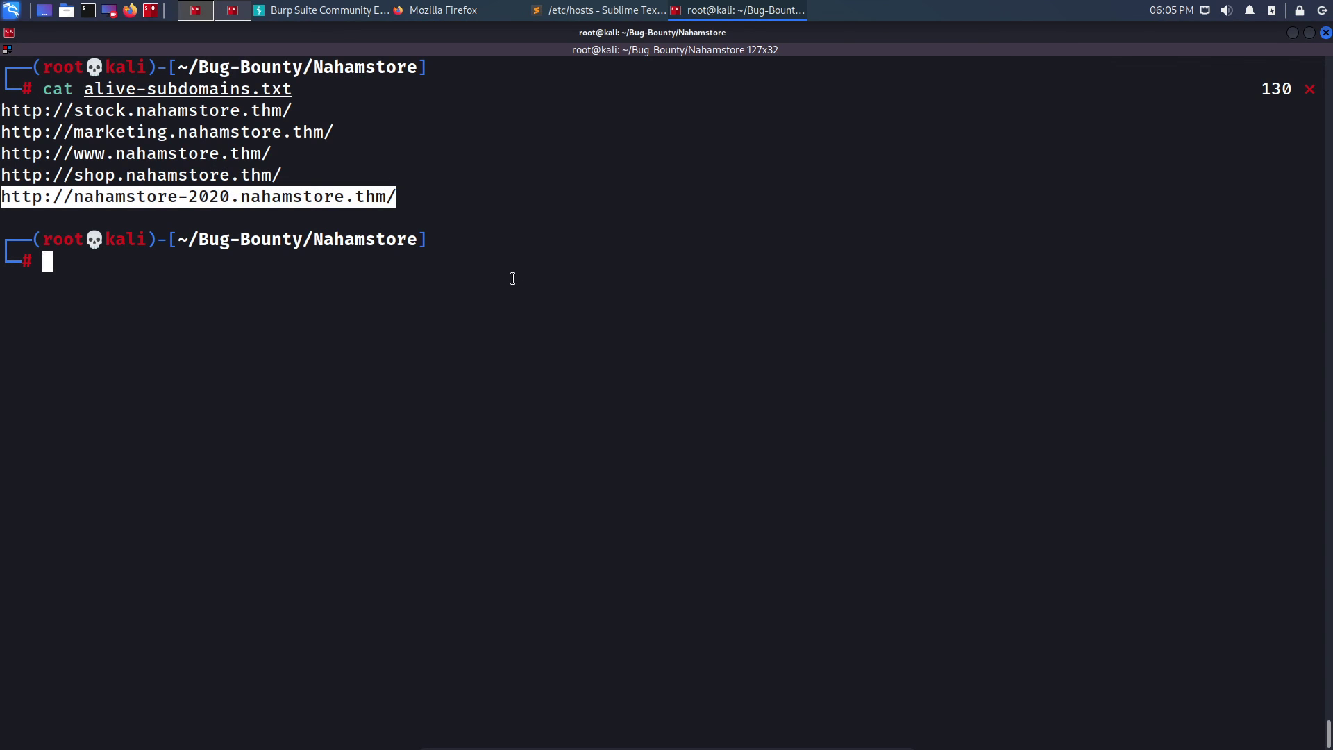
key("alt+Tab")
type("http://nahamstore-2020.nahamstore.thm/")
key("Return")
left_click(872, 61)
key("Return")
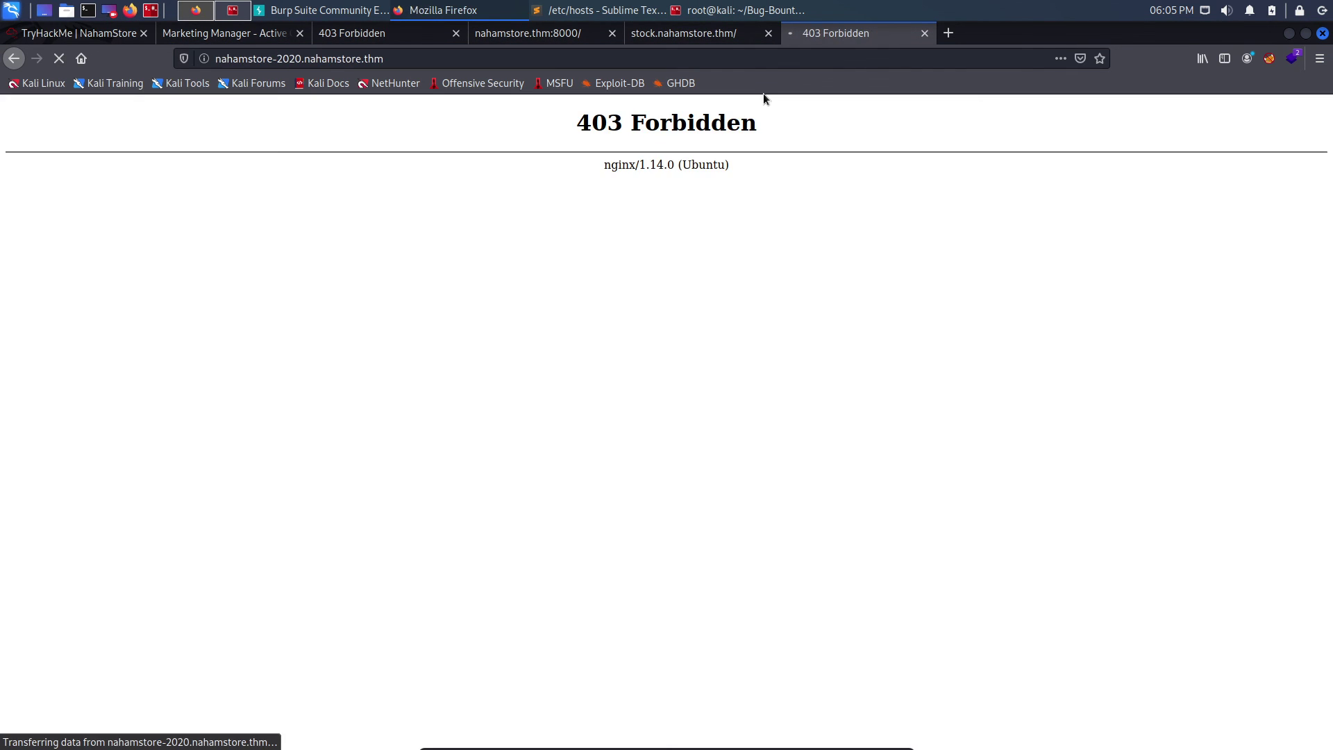
- Inspect the technologies Wappalyzer detects on the stock.nahamstore.thm page
left_click(693, 35)
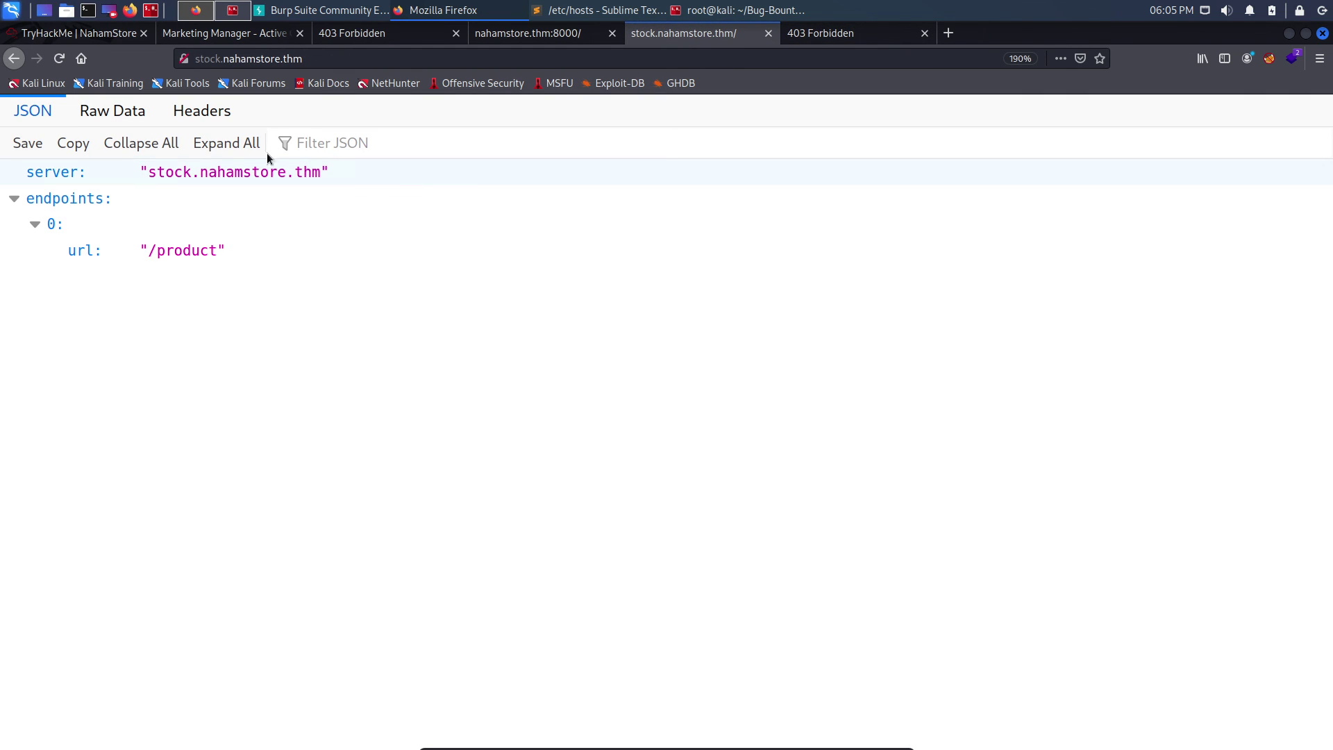
left_click(1287, 61)
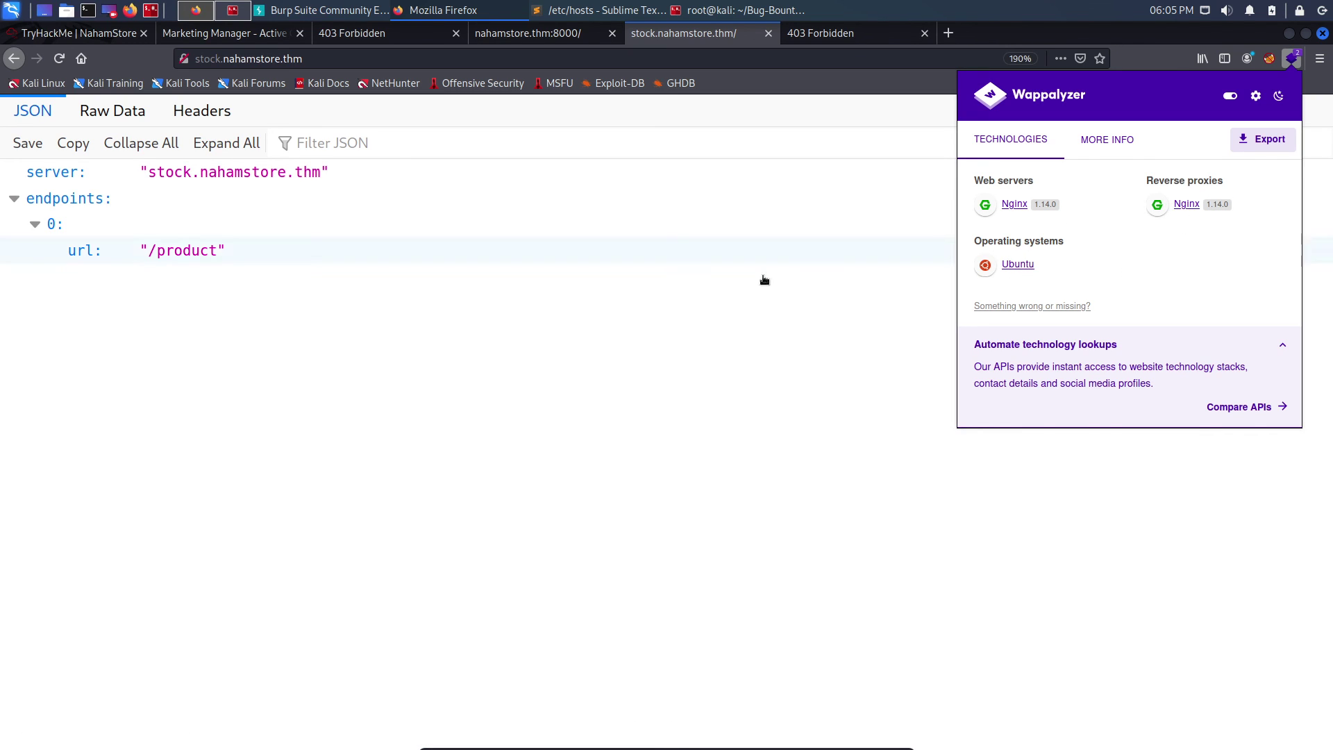
left_click(640, 276)
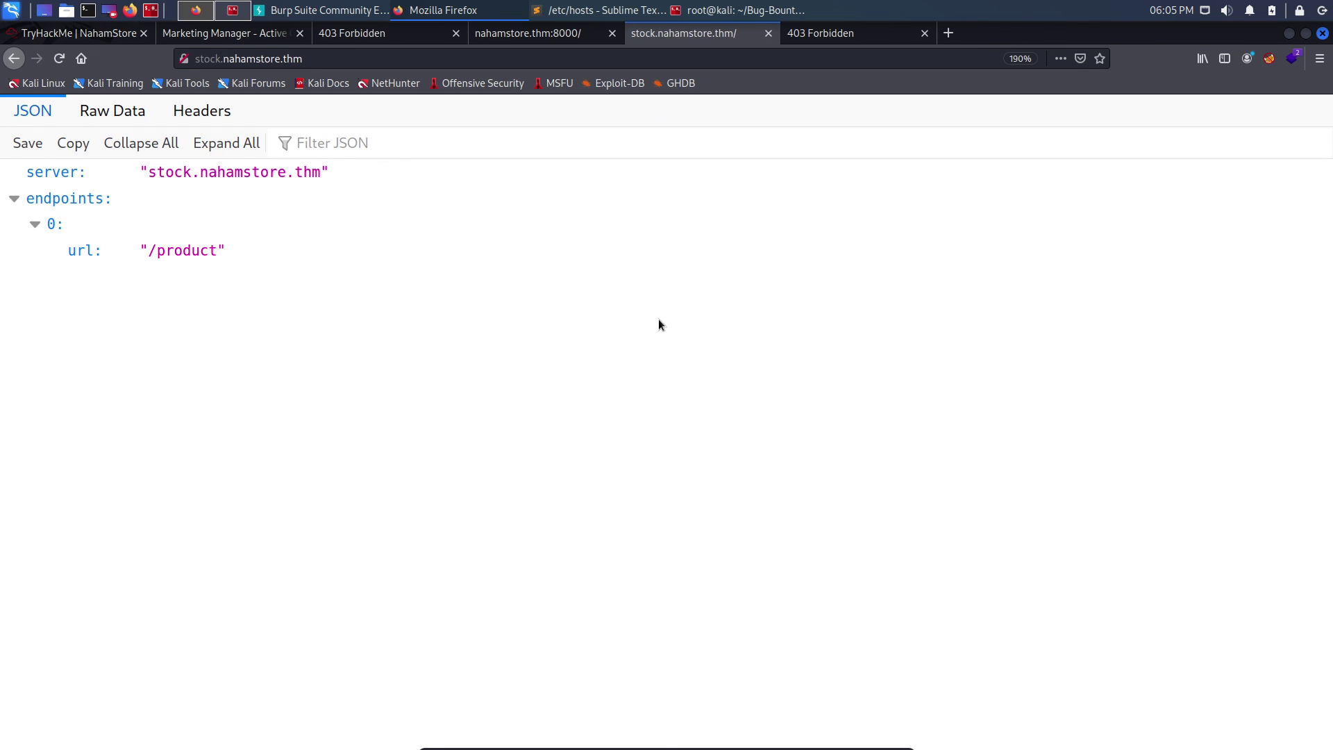